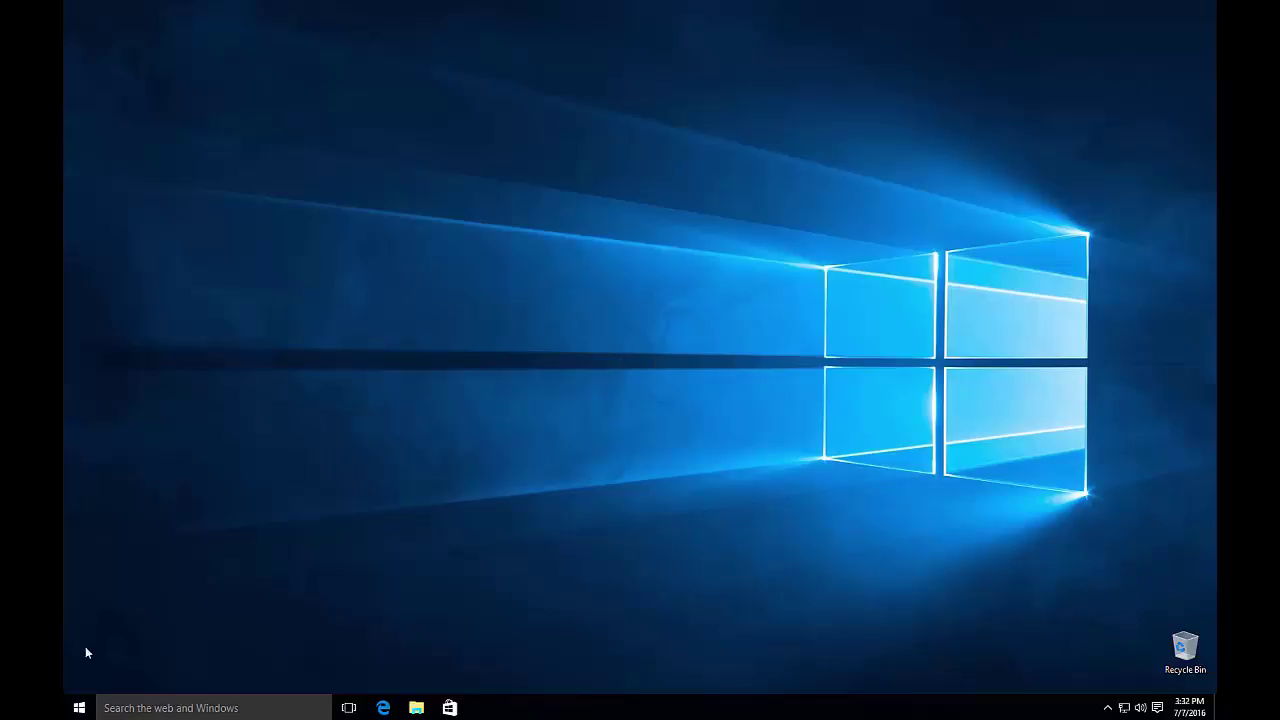
Launch Microsoft Edge from its Start menu tile and close the browser again.
left_click(79, 708)
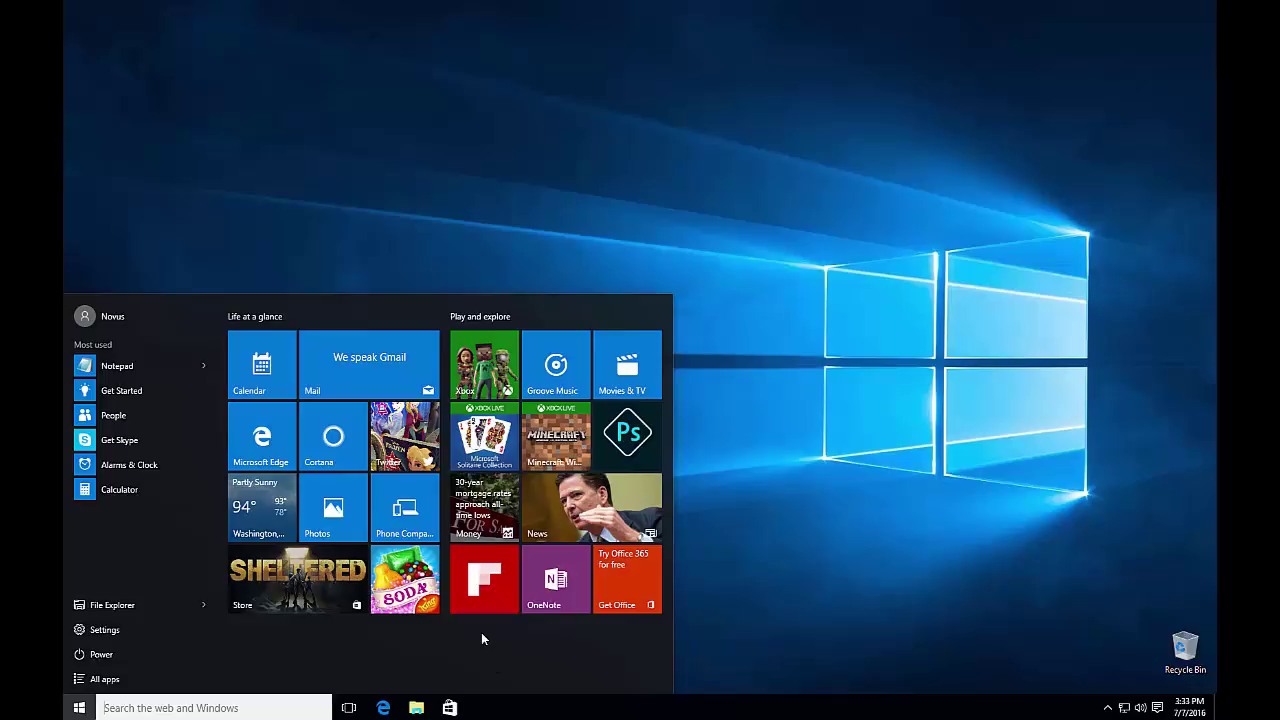
left_click(256, 446)
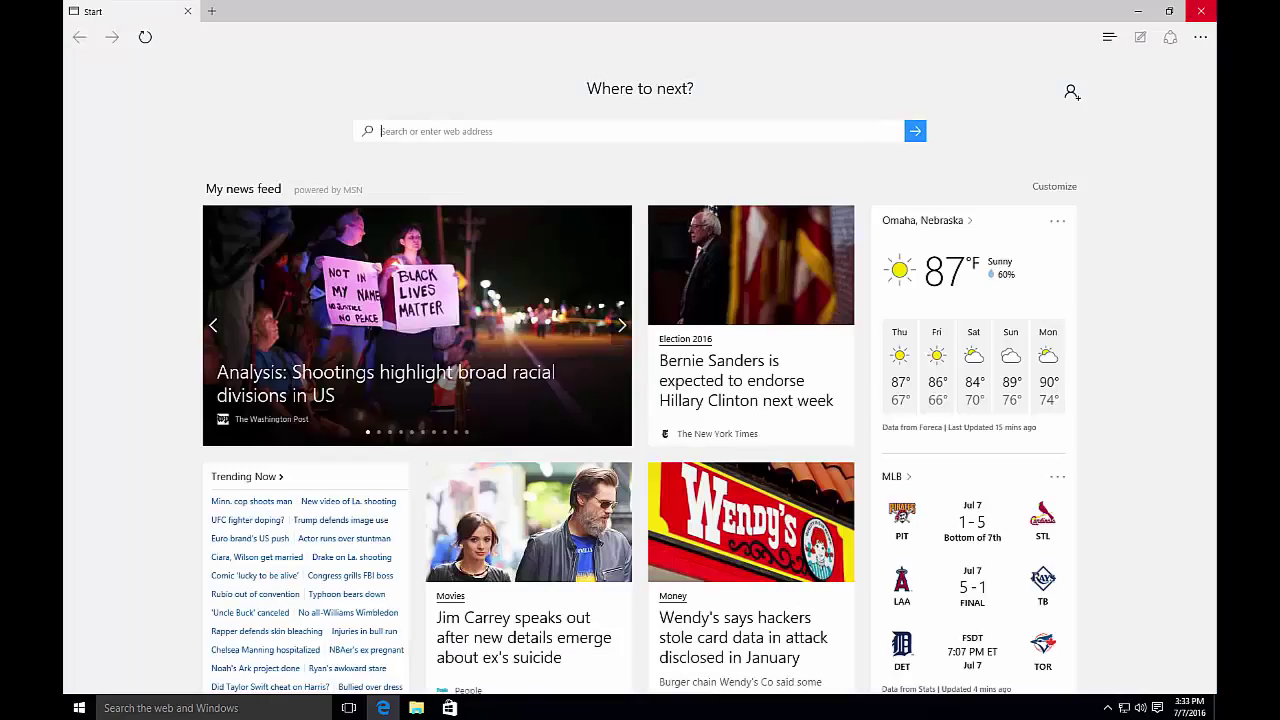
key("alt+F4")
In the Start menu, move the Mail tile below Play and explore's other tiles, and place Groove Music and Movies & TV beside Calendar.
left_click(79, 708)
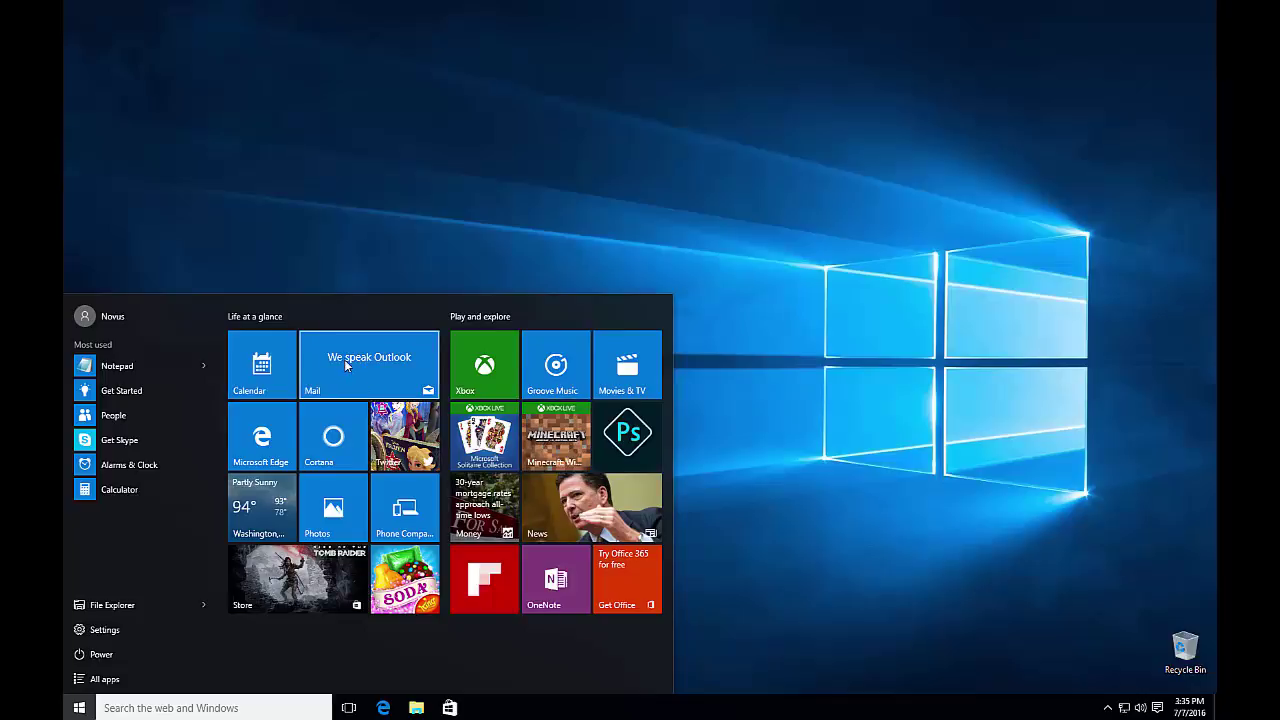
left_click_drag(344, 359, 493, 581)
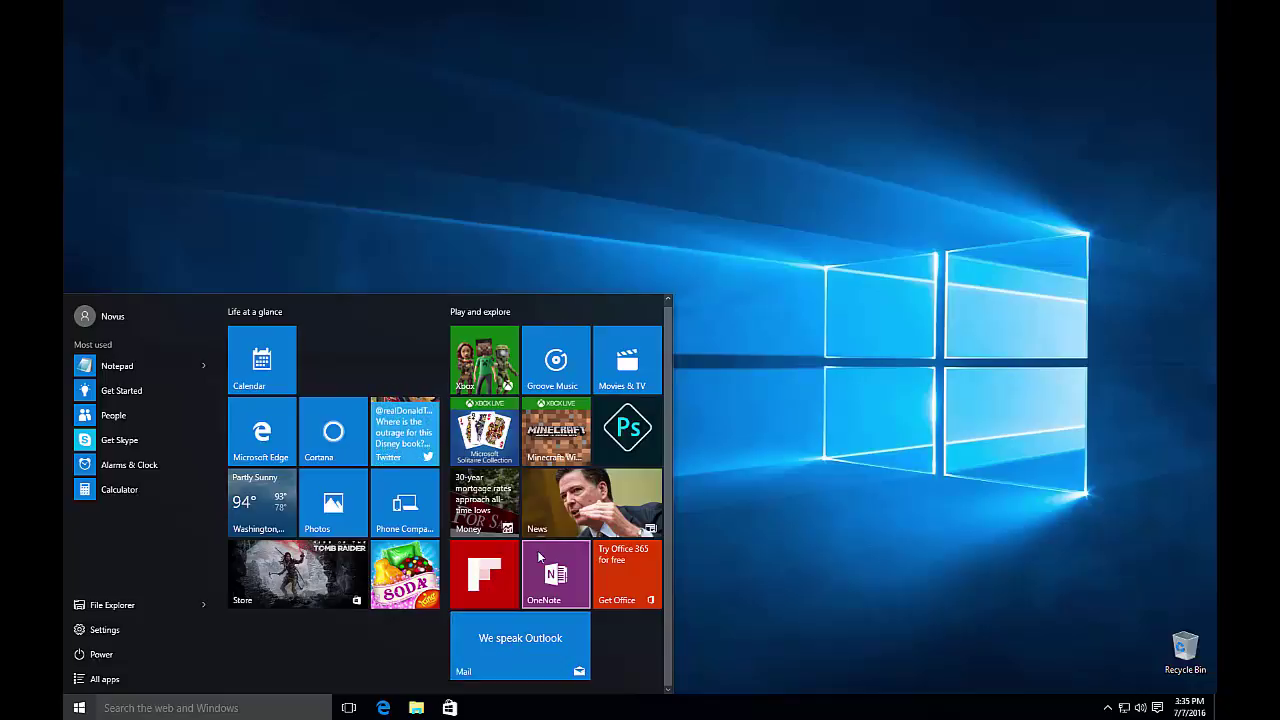
left_click_drag(556, 362, 333, 360)
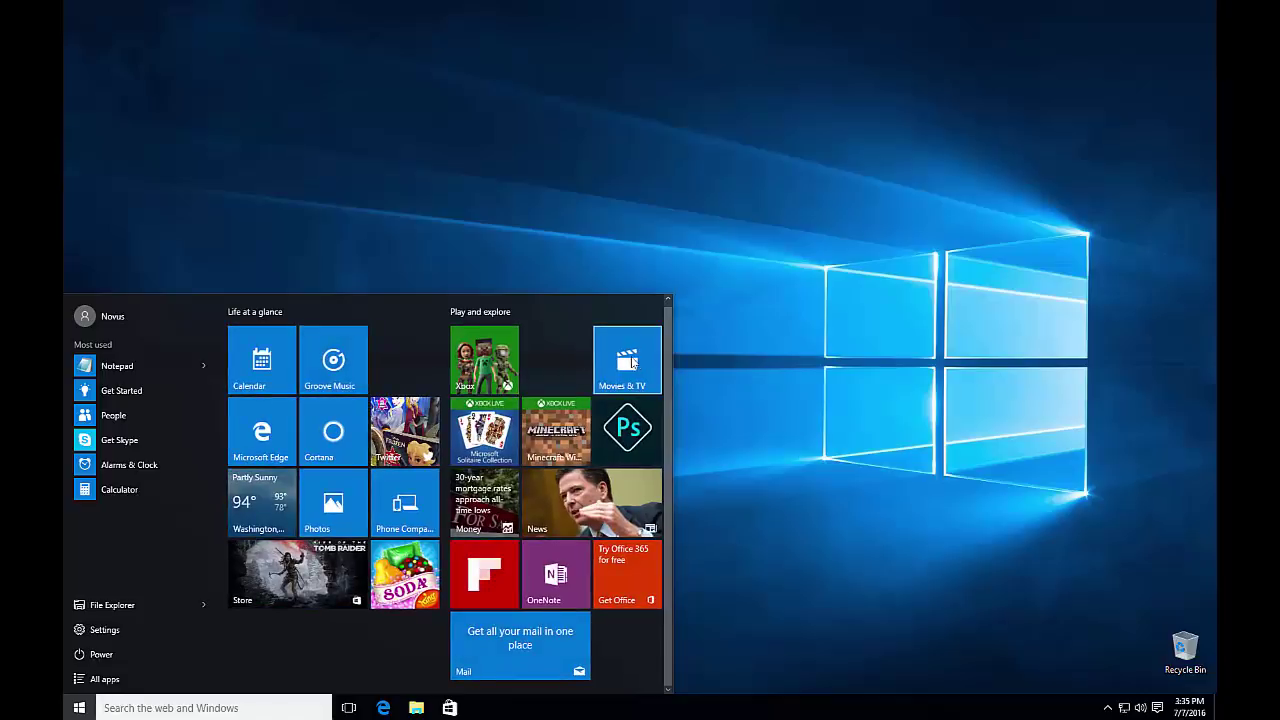
left_click_drag(636, 363, 407, 364)
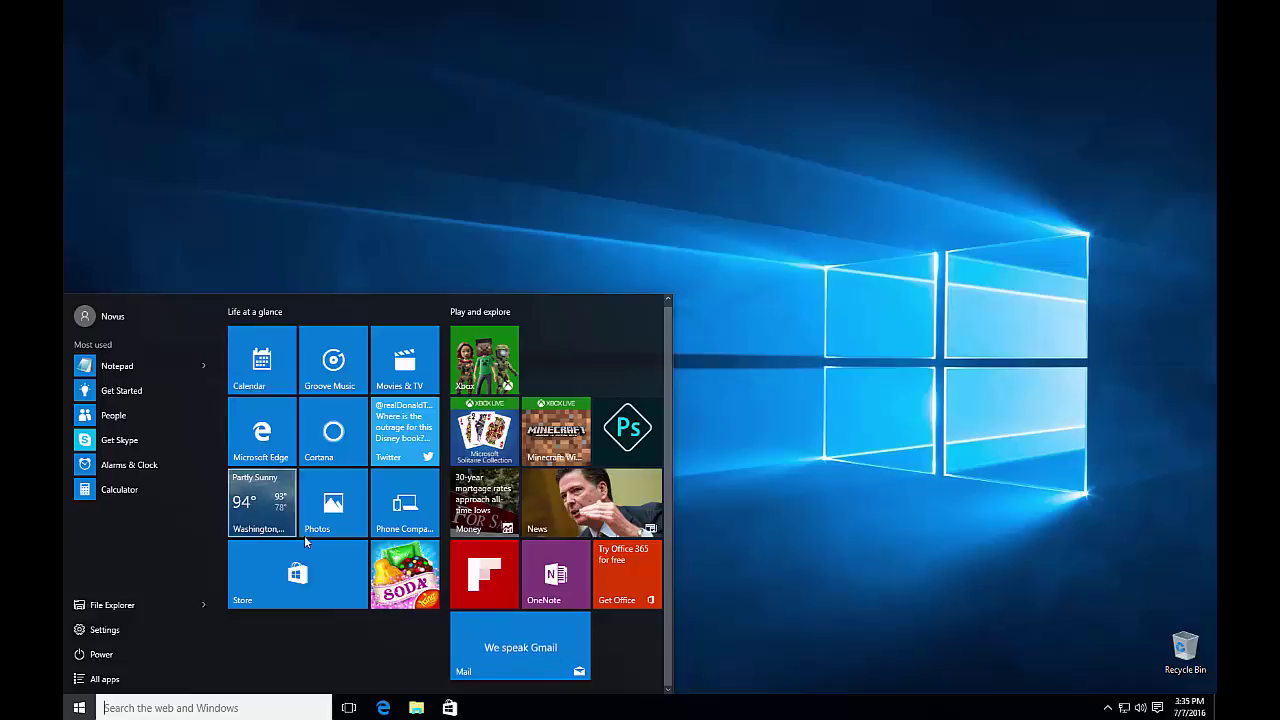
Move the Cortana and Photos tiles into a new bottom row of the Life at a glance group.
left_click_drag(335, 430, 264, 622)
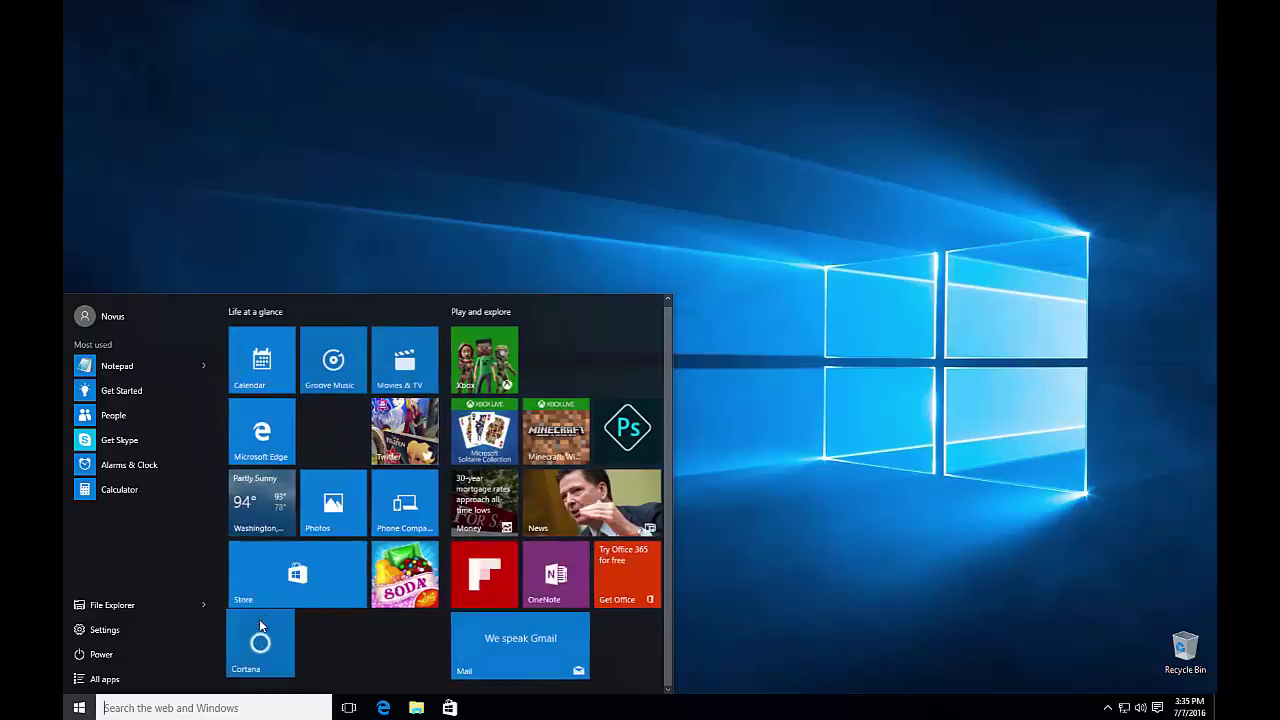
left_click_drag(333, 503, 437, 630)
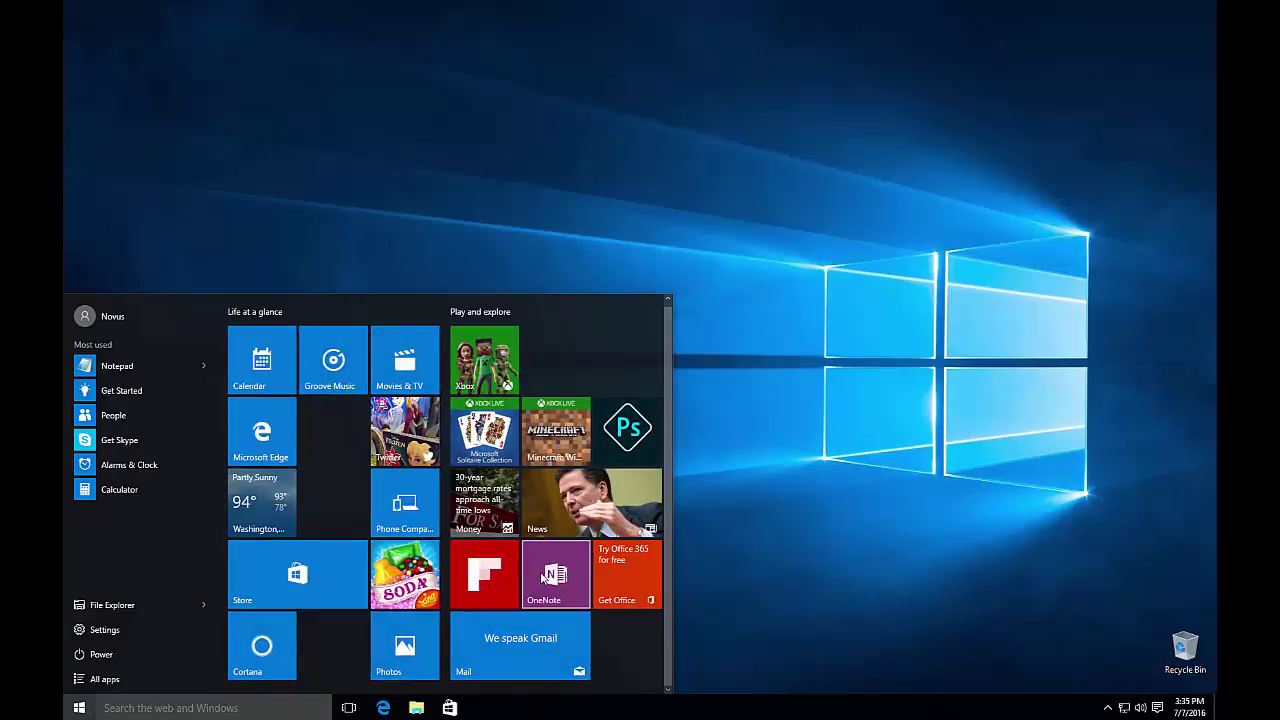
Rearrange Play and explore so Get Office and Minecraft follow Xbox, OneNote sits beside Solitaire, and News is in the row above Mail.
left_click_drag(556, 431, 626, 364)
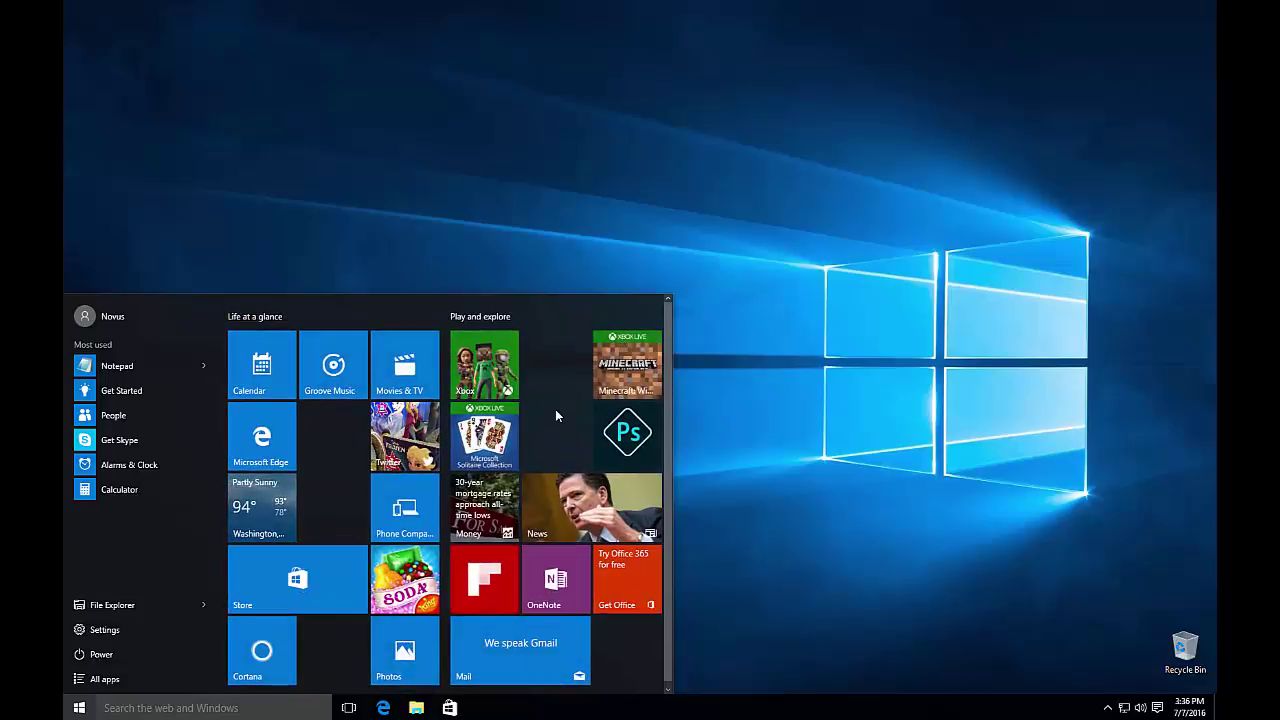
left_click_drag(552, 575, 549, 418)
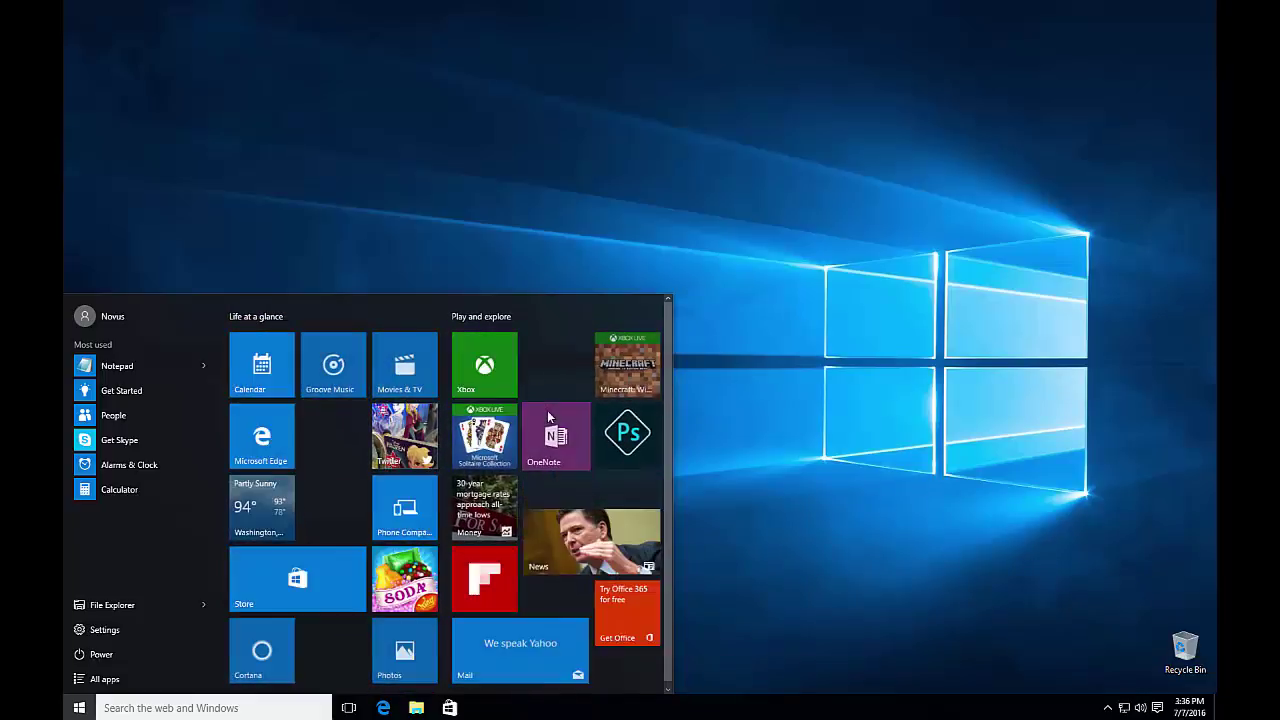
left_click_drag(625, 585, 540, 352)
left_click_drag(582, 525, 577, 593)
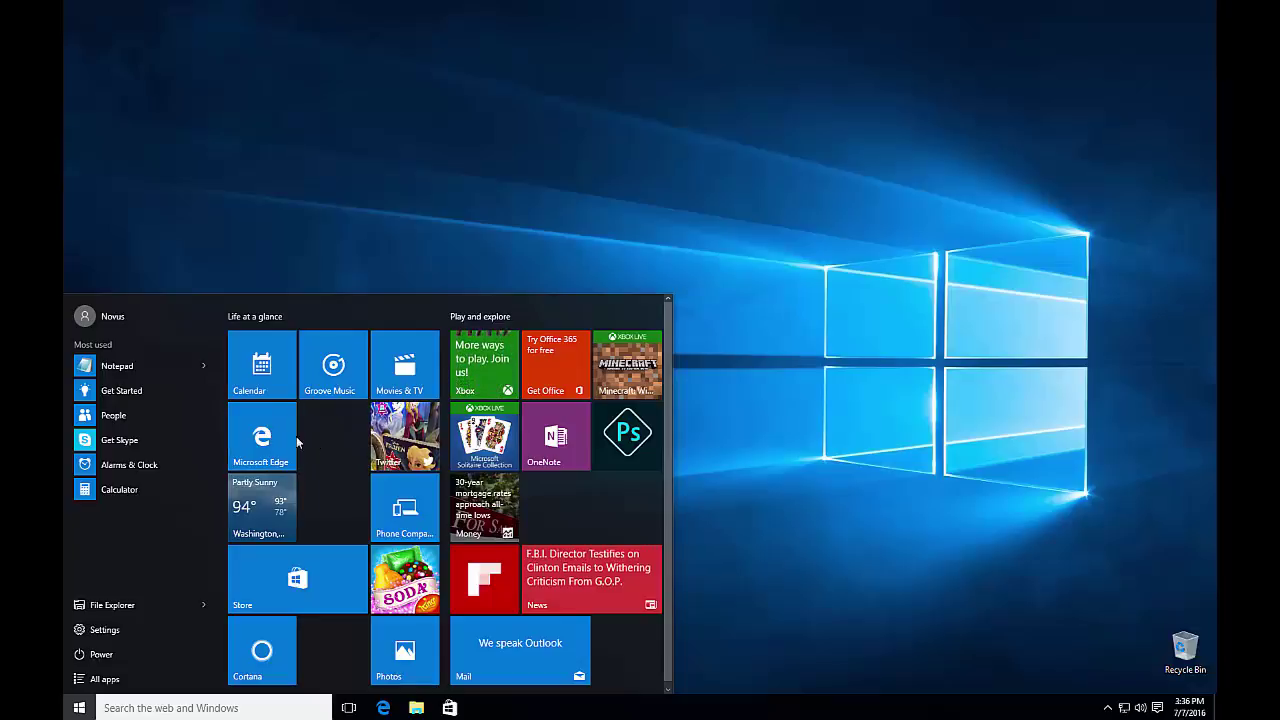
Fill the tile gaps with Store below Calendar, Cortana beside Microsoft Edge, Photos beside the weather tile, and Mail above News.
left_click_drag(300, 583, 297, 434)
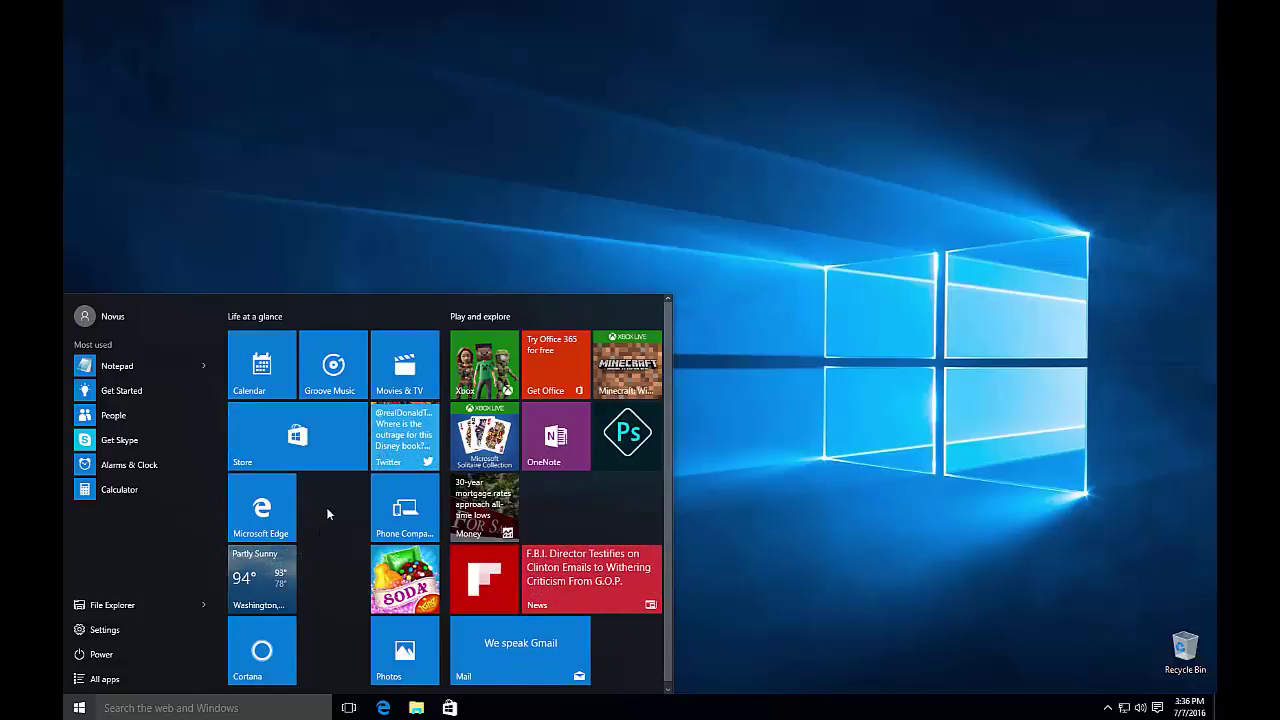
left_click_drag(285, 656, 354, 512)
left_click_drag(415, 657, 345, 600)
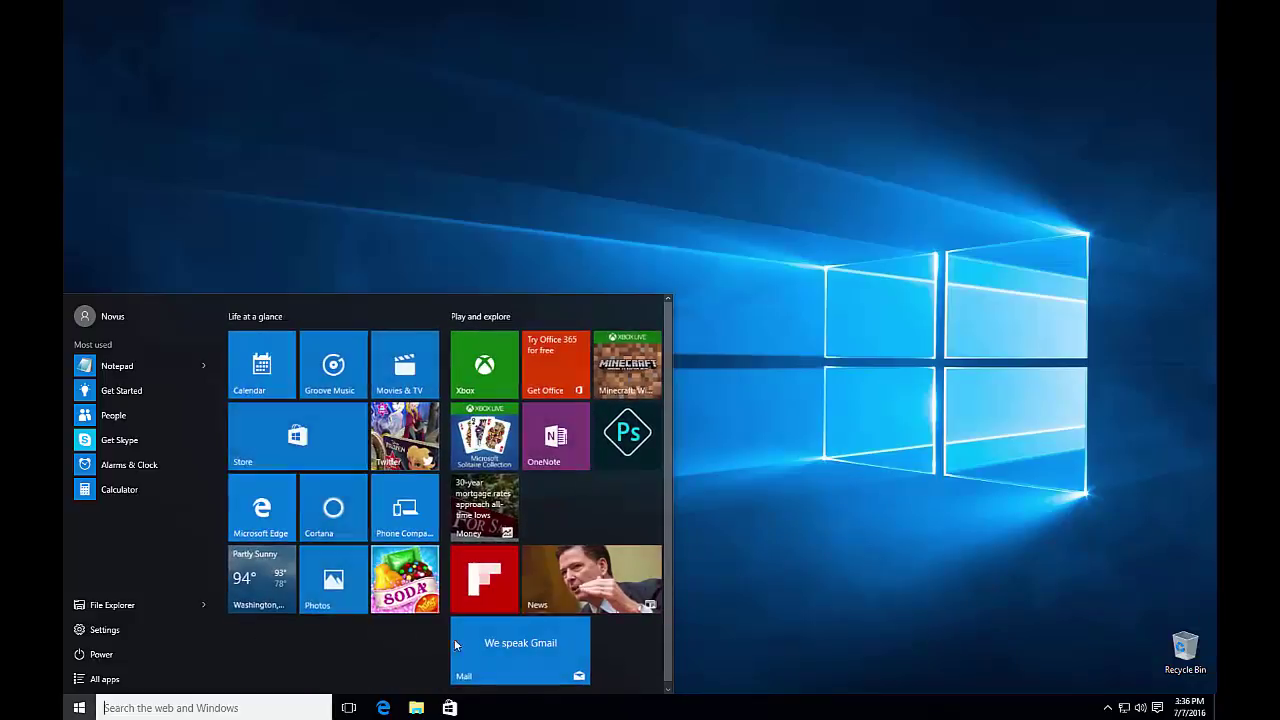
left_click_drag(481, 652, 549, 512)
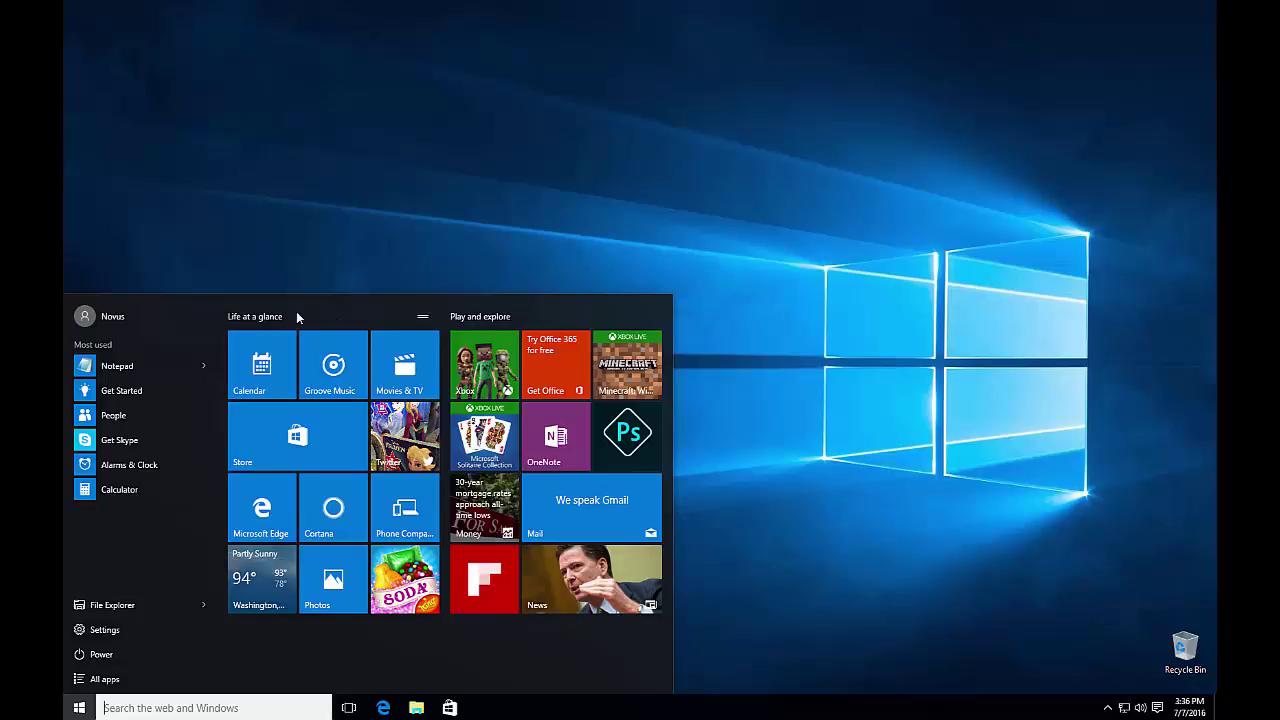
Move the whole Life at a glance tile group below the Play and explore group.
left_click_drag(295, 320, 513, 639)
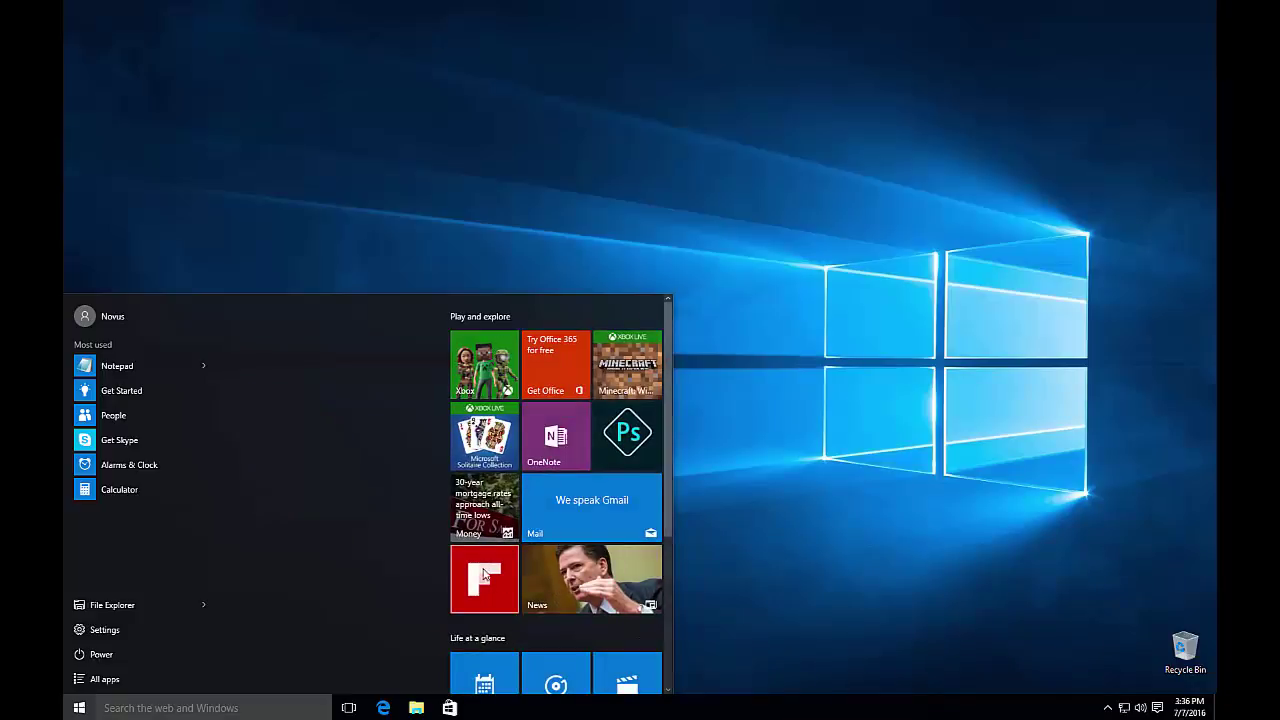
scroll(495, 580, "down", 3)
scroll(500, 586, "up", 3)
scroll(505, 584, "down", 1)
scroll(507, 583, "down", 1)
scroll(500, 560, "up", 3)
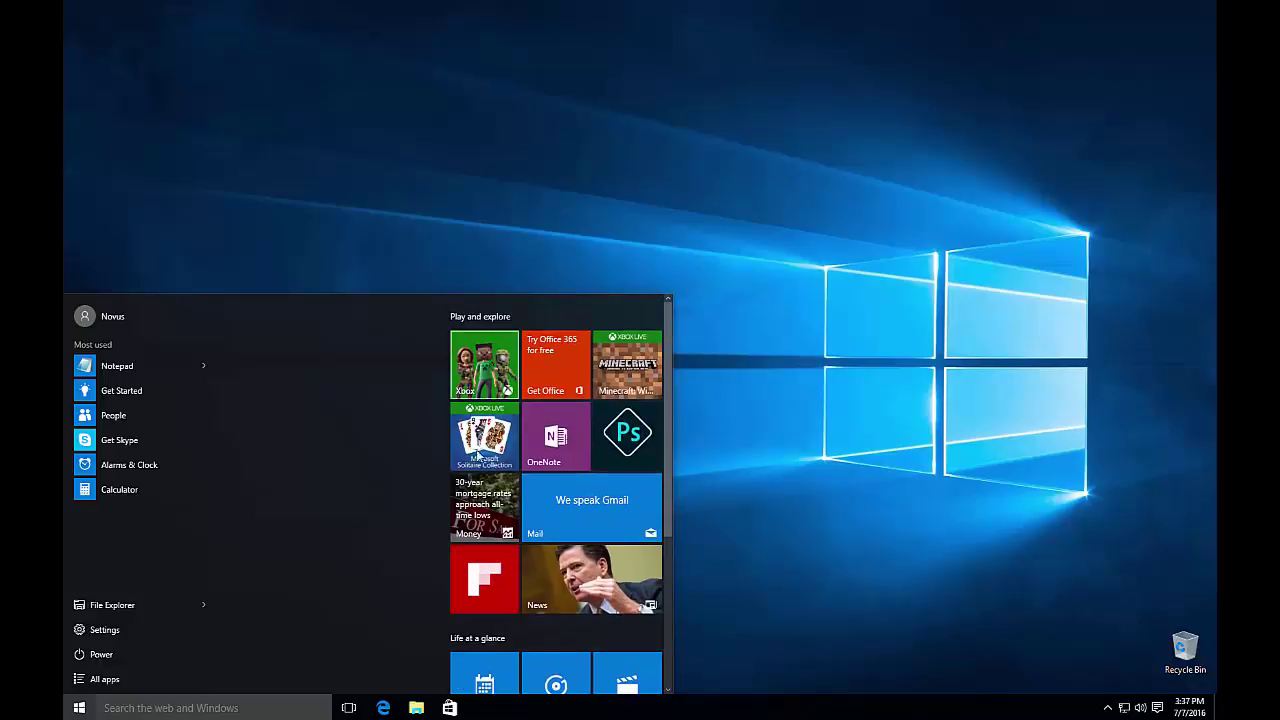
mouse_move(497, 316)
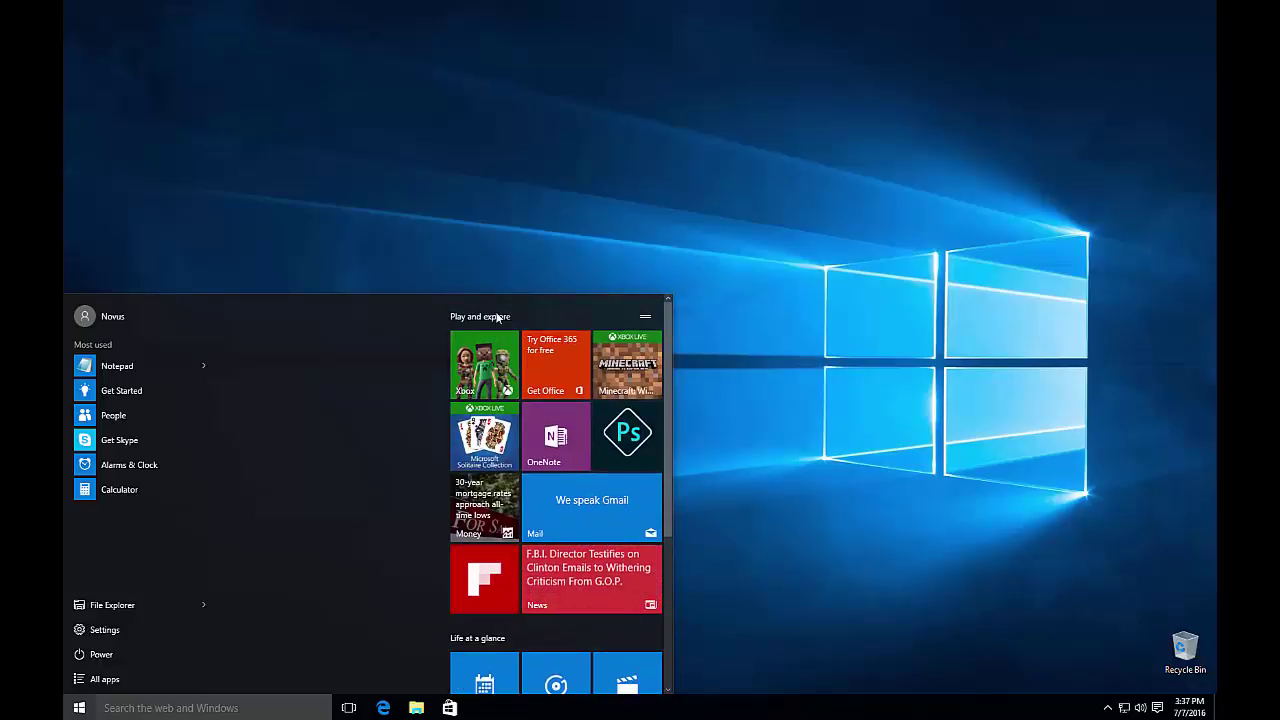
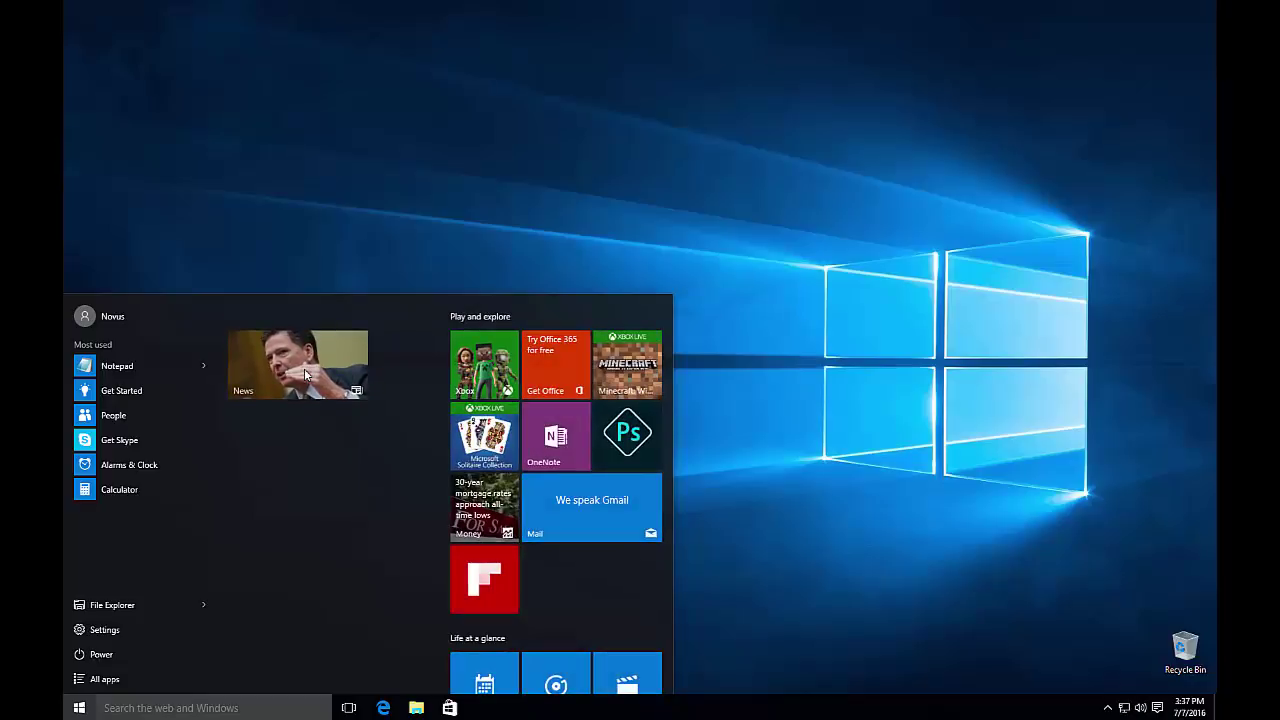
Reopen the Start menu and move the Mail tile into the empty column to start a new group.
key("Escape")
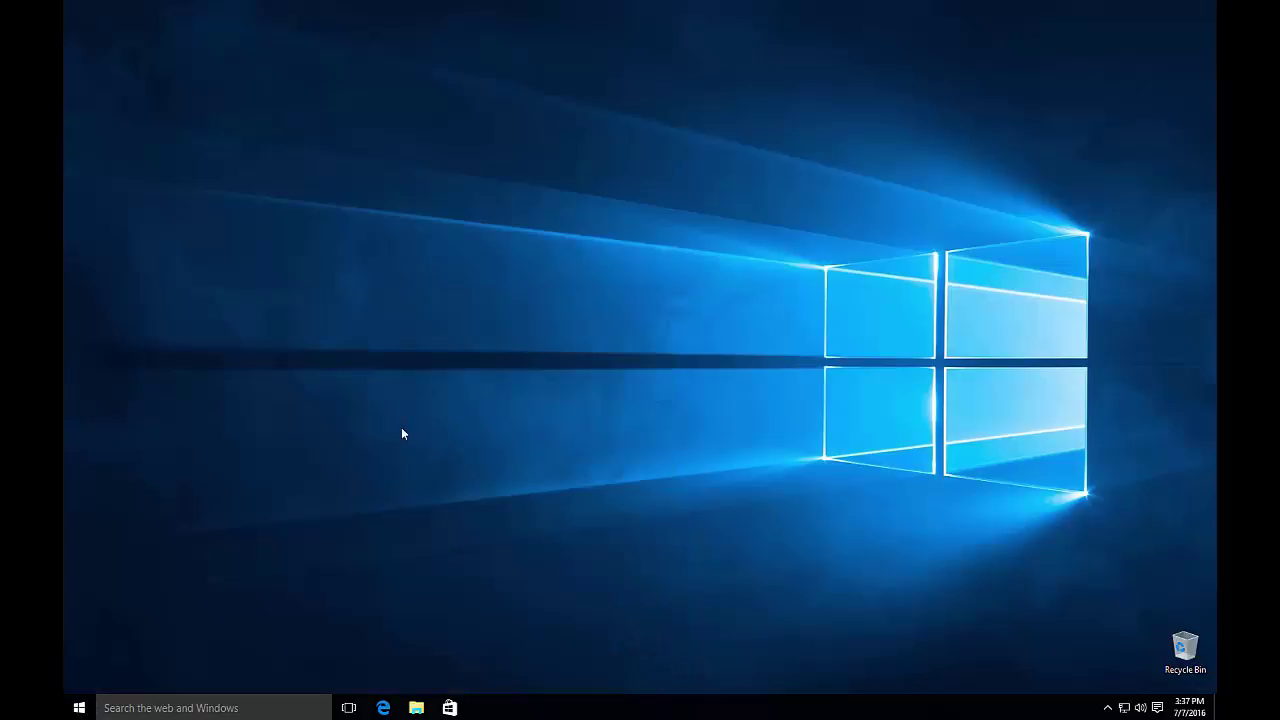
left_click(77, 712)
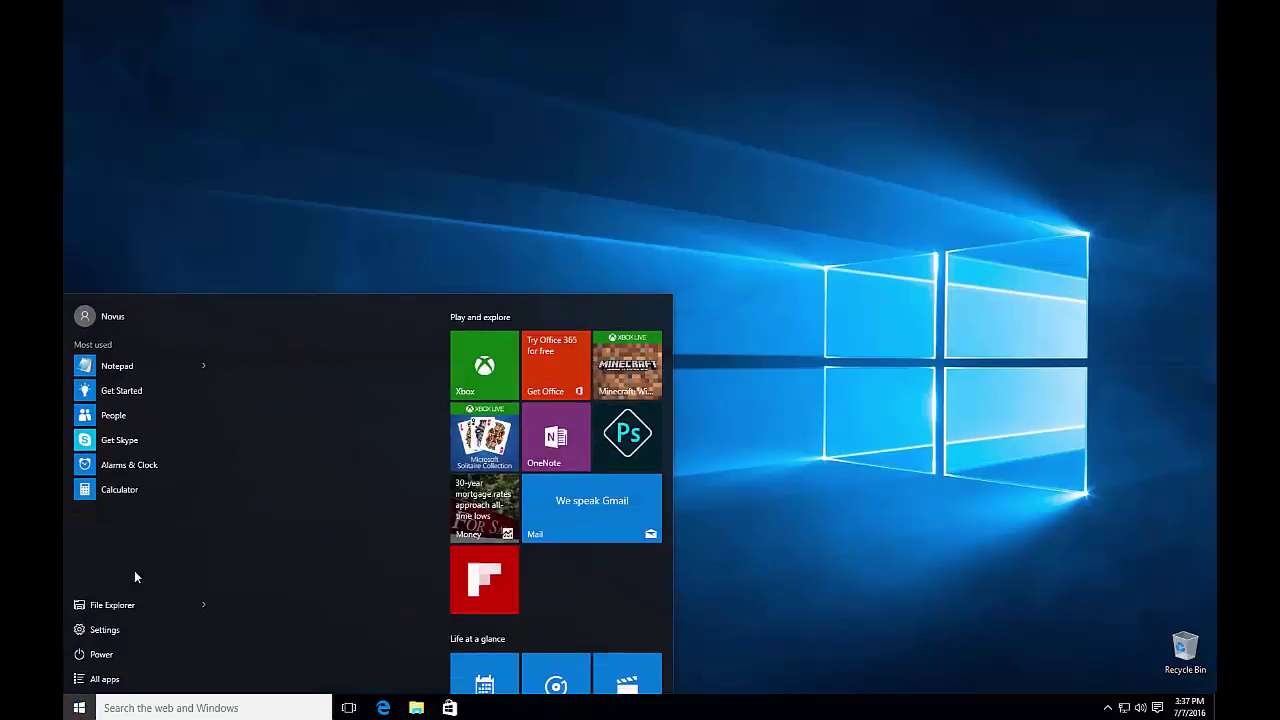
scroll(527, 541, "down", 3)
scroll(535, 550, "up", 3)
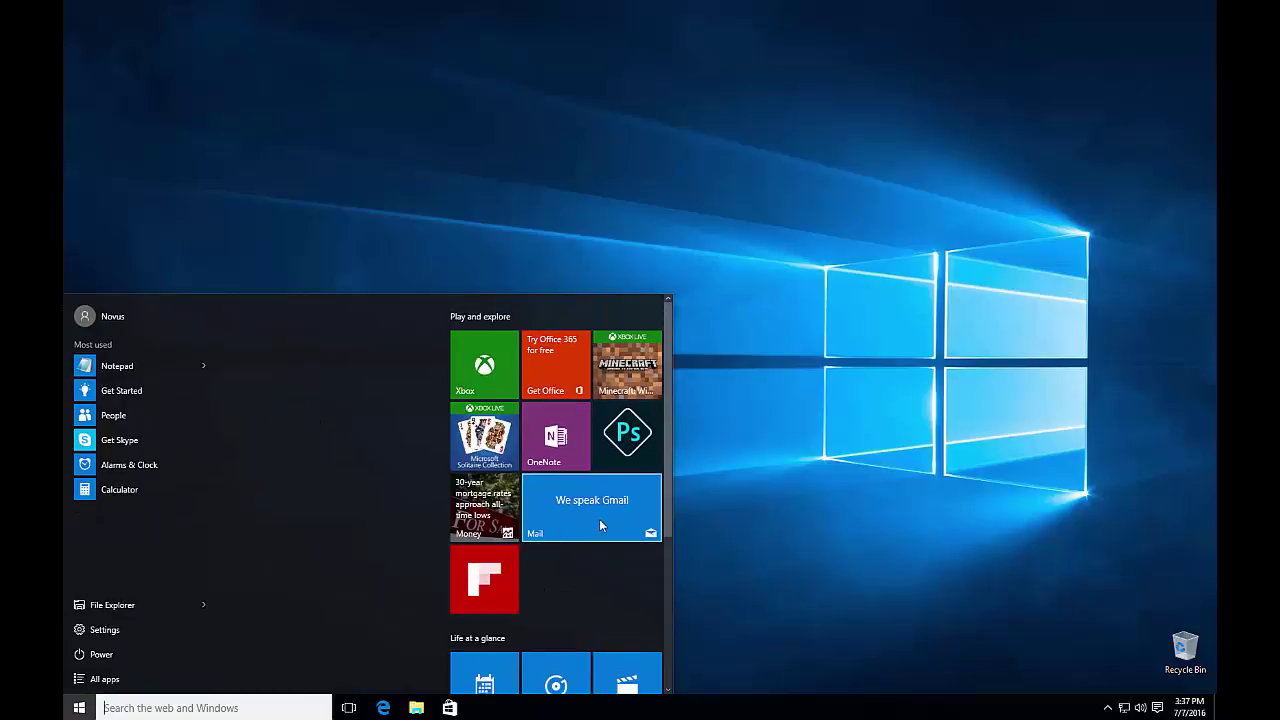
left_click_drag(600, 524, 305, 395)
mouse_move(321, 321)
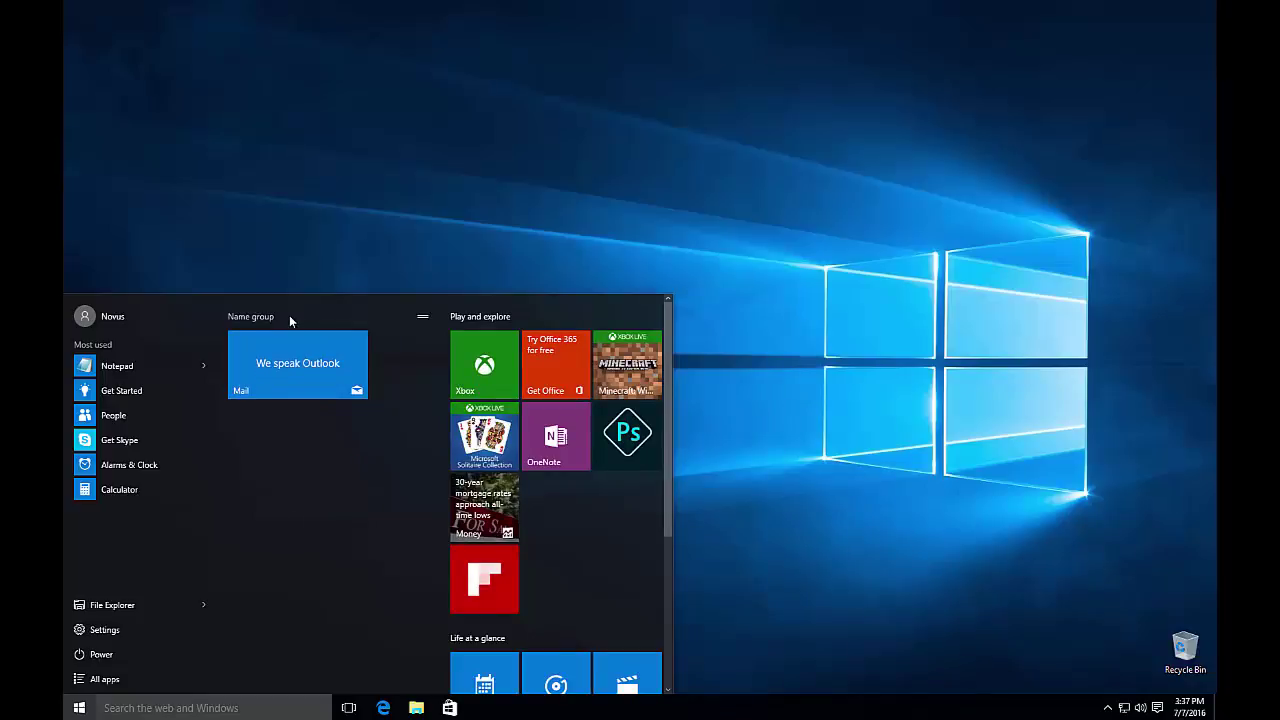
Pin the News app from the list of all apps beside Mail in the new unnamed group.
left_click(104, 679)
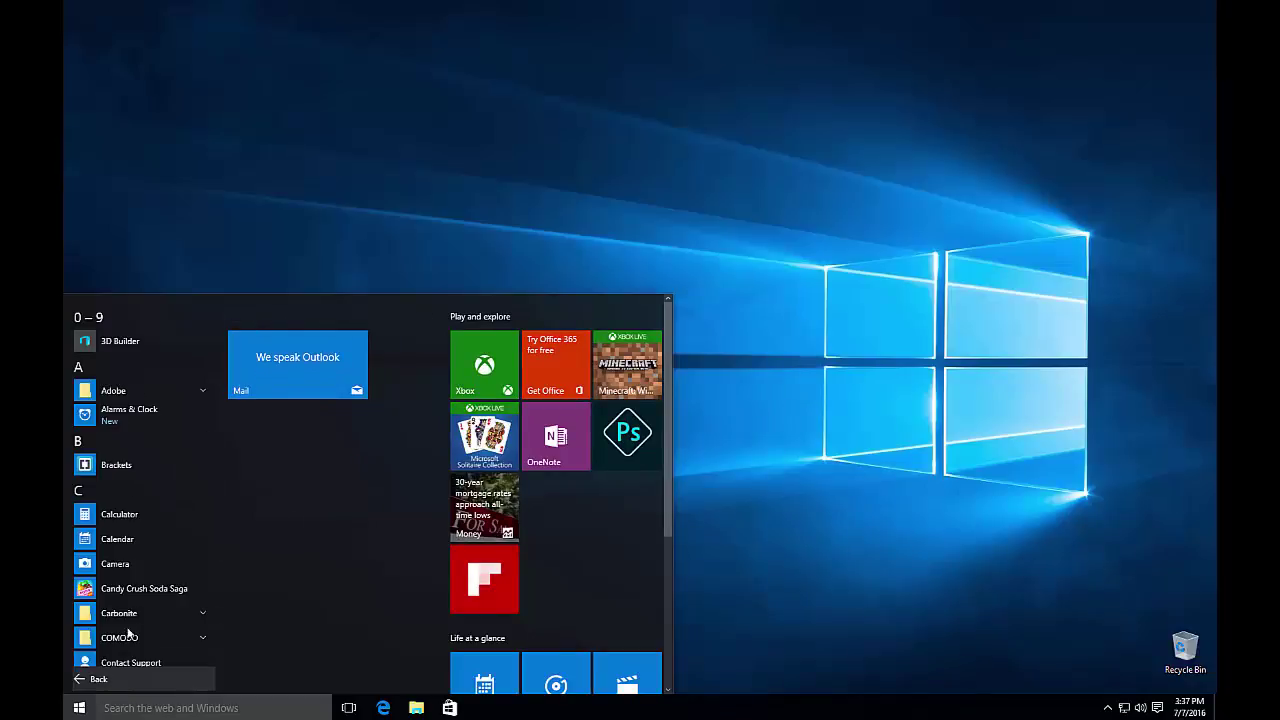
scroll(131, 601, "down", 5)
scroll(131, 601, "down", 5)
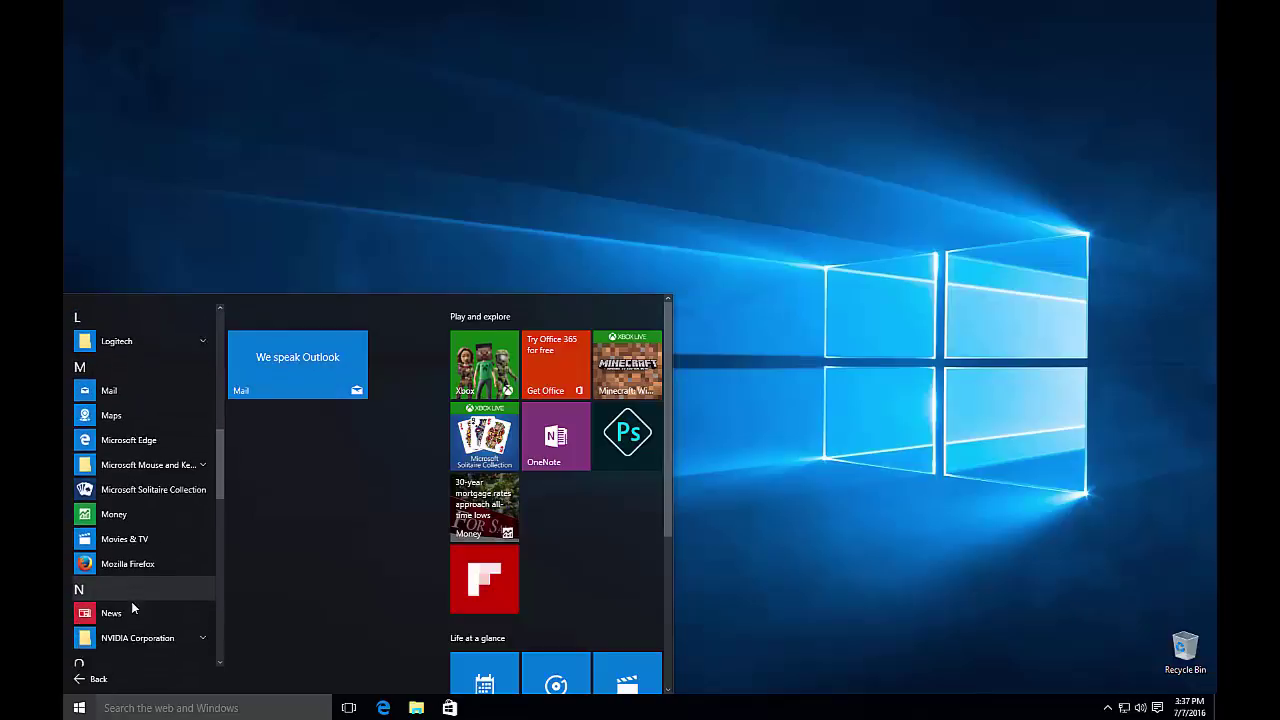
left_click_drag(108, 524, 389, 350)
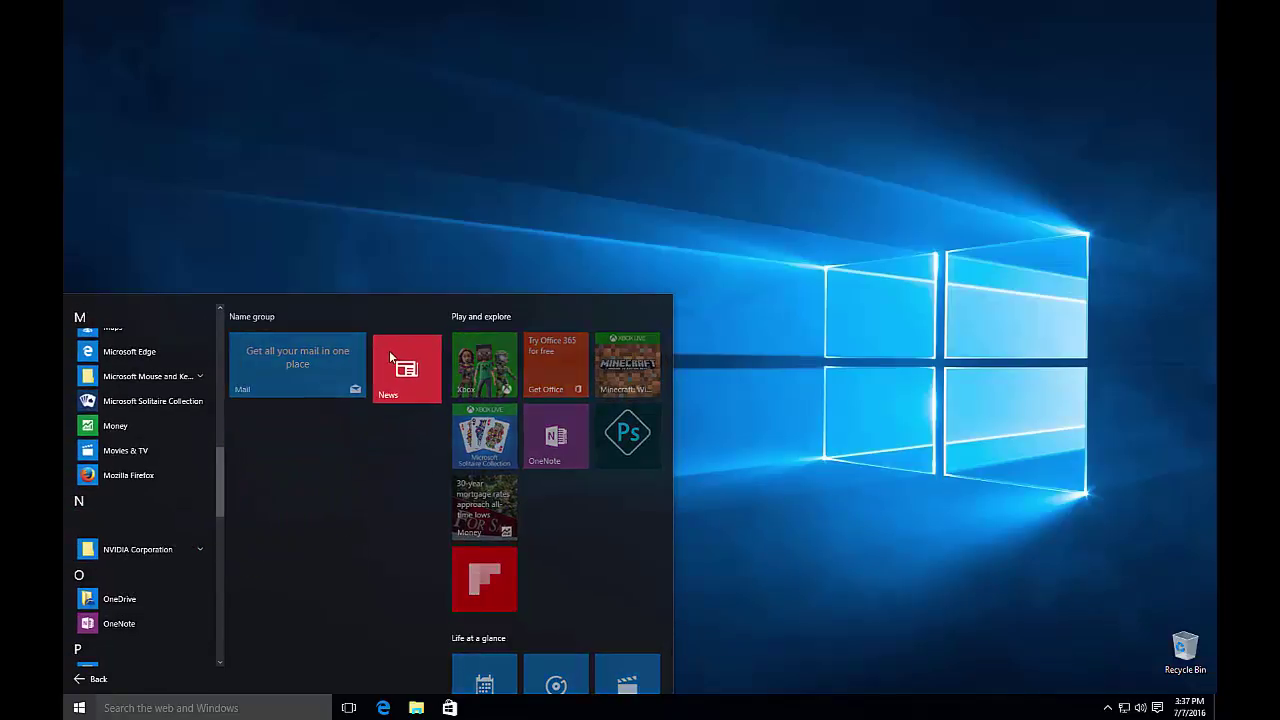
left_click(108, 681)
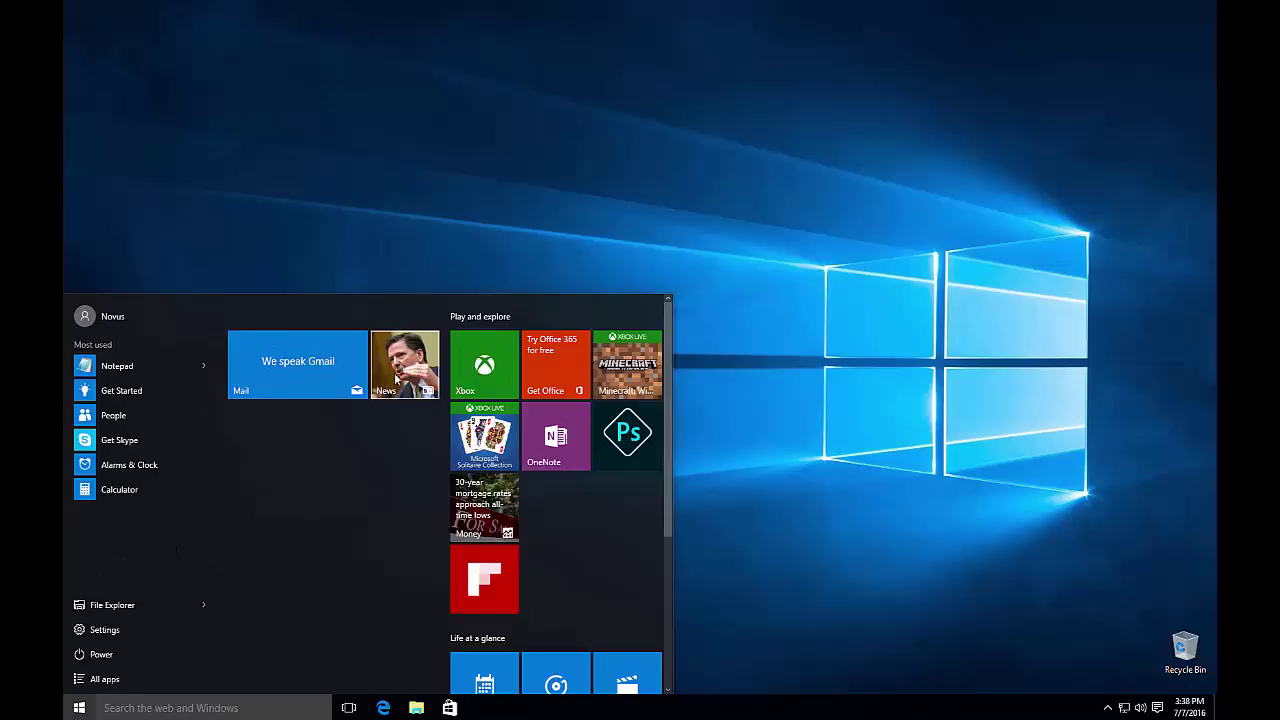
Name the new tile group containing Mail and News "Everyday Items".
mouse_move(408, 318)
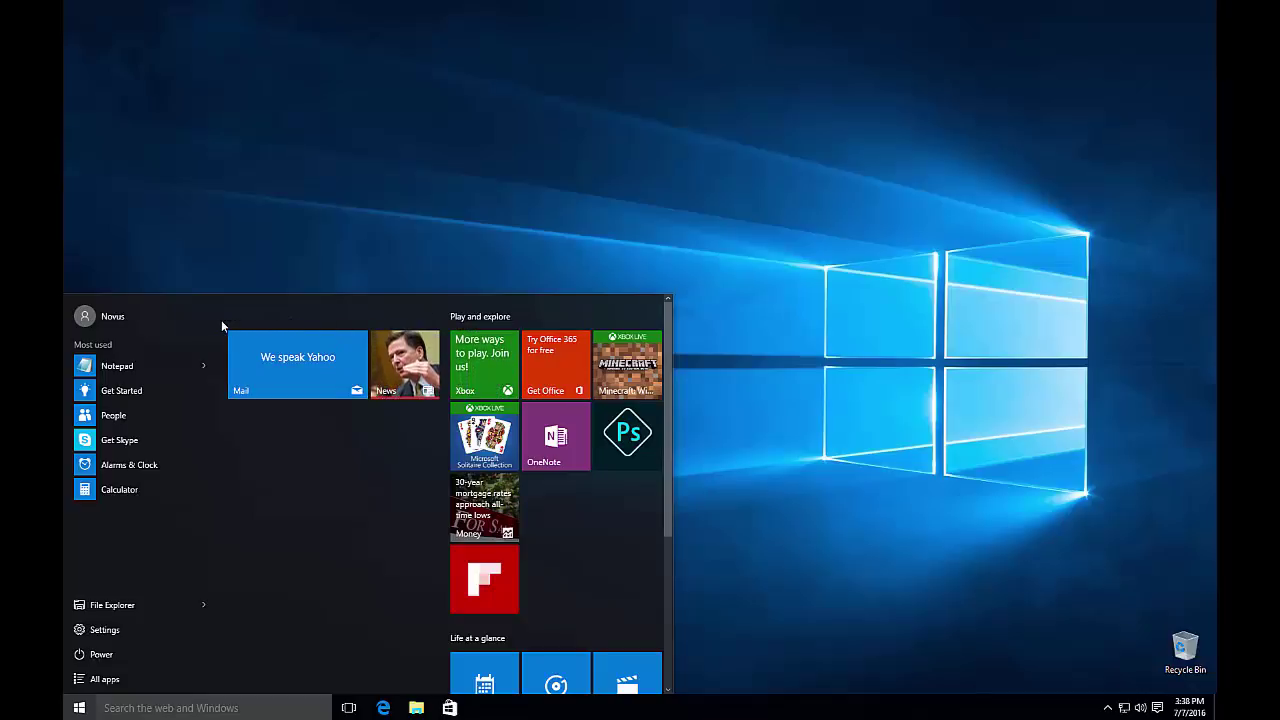
left_click(272, 316)
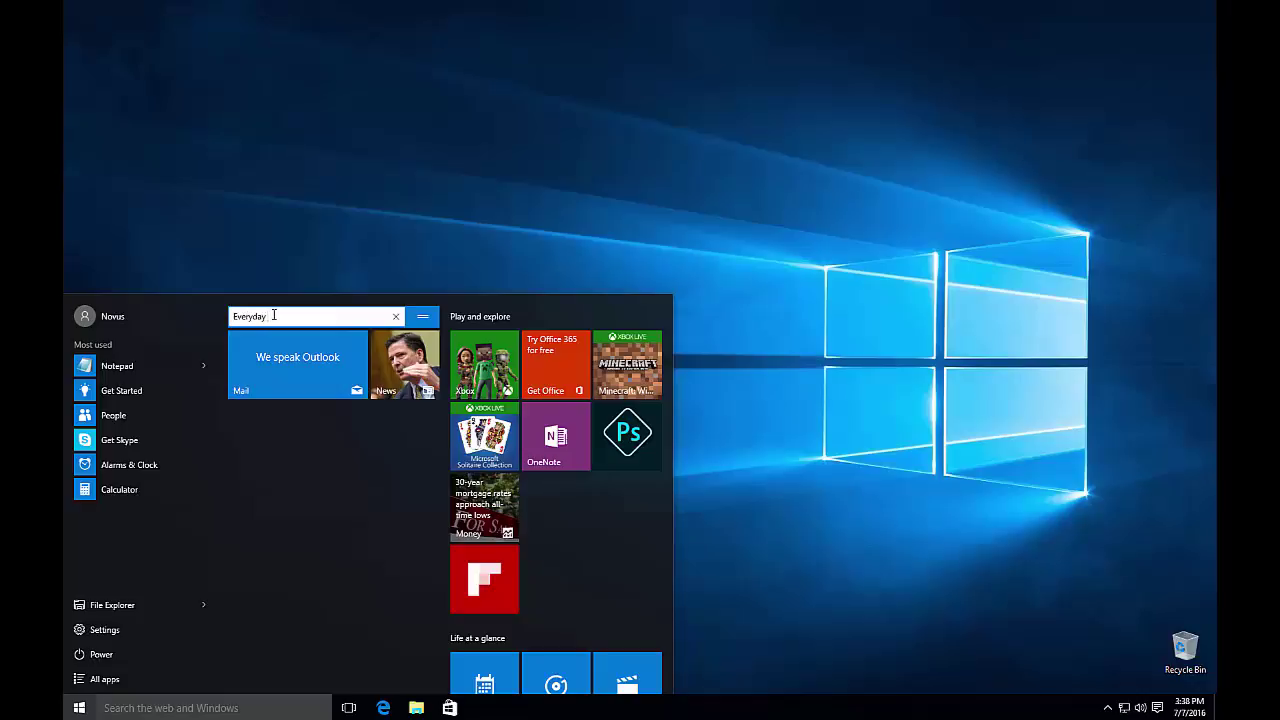
left_click(278, 463)
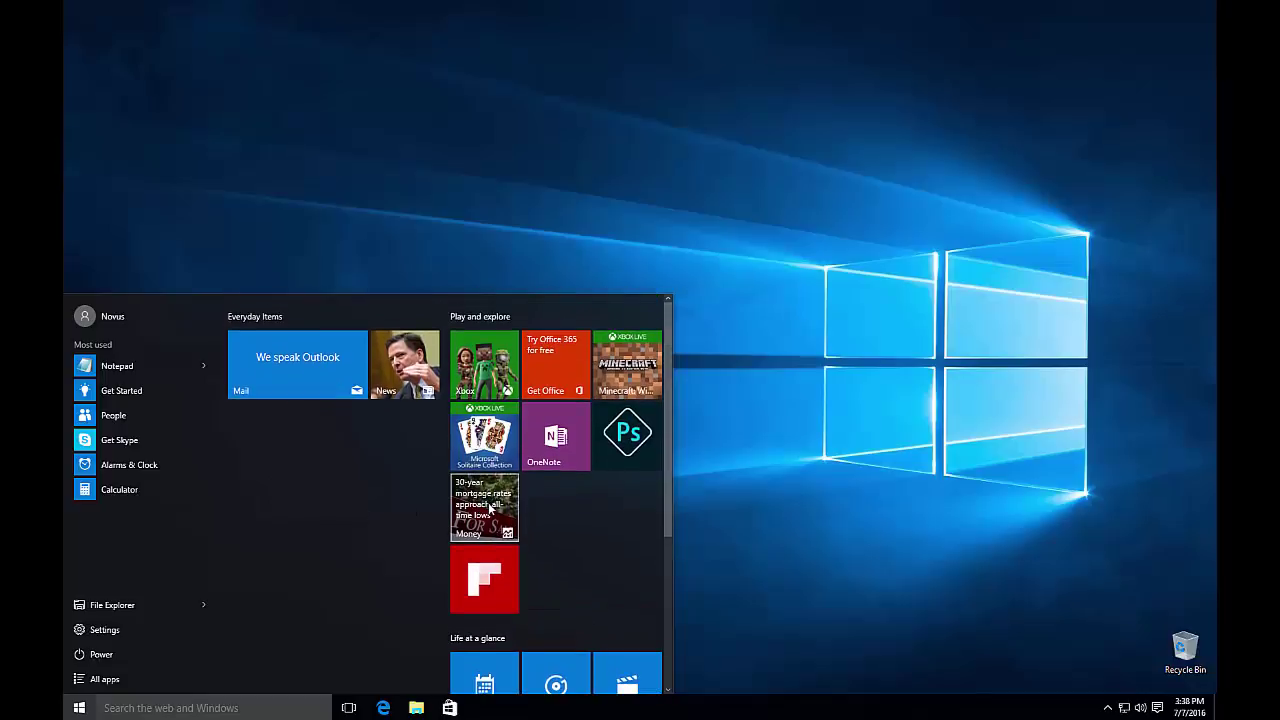
Move the Money and Calendar tiles into the second row of the Everyday Items group.
left_click_drag(492, 512, 404, 404)
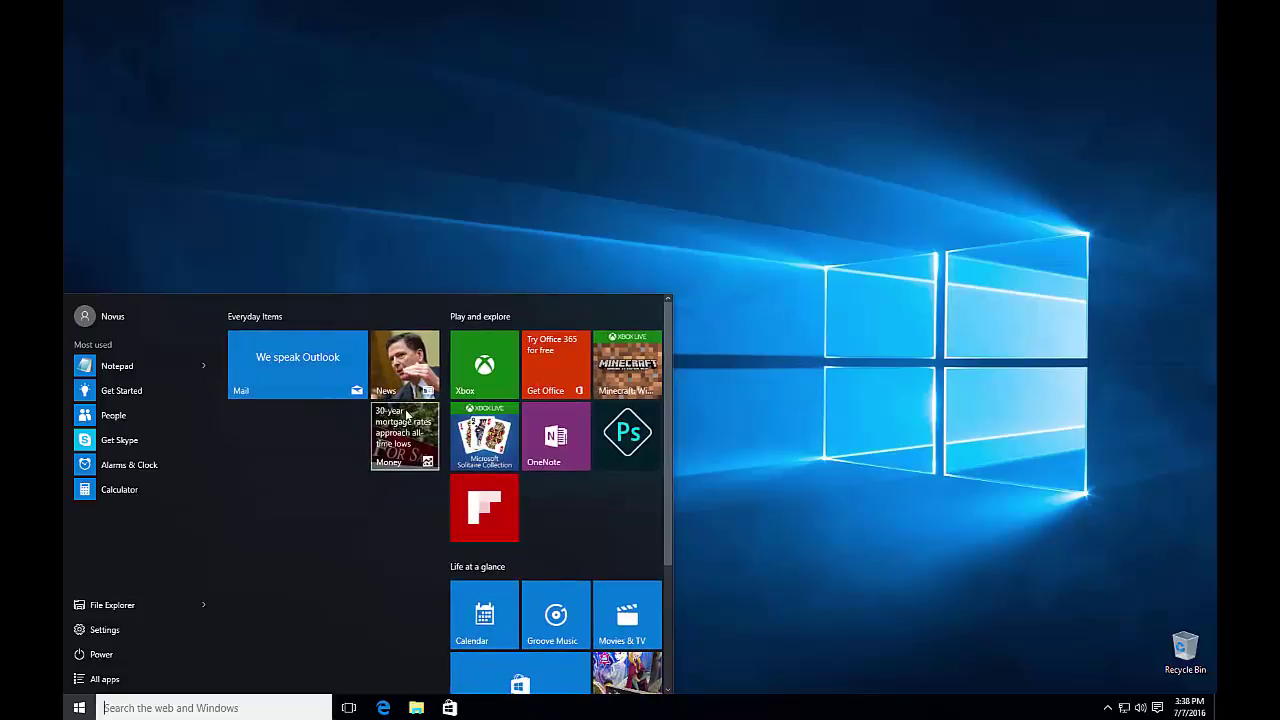
scroll(462, 511, "down", 3)
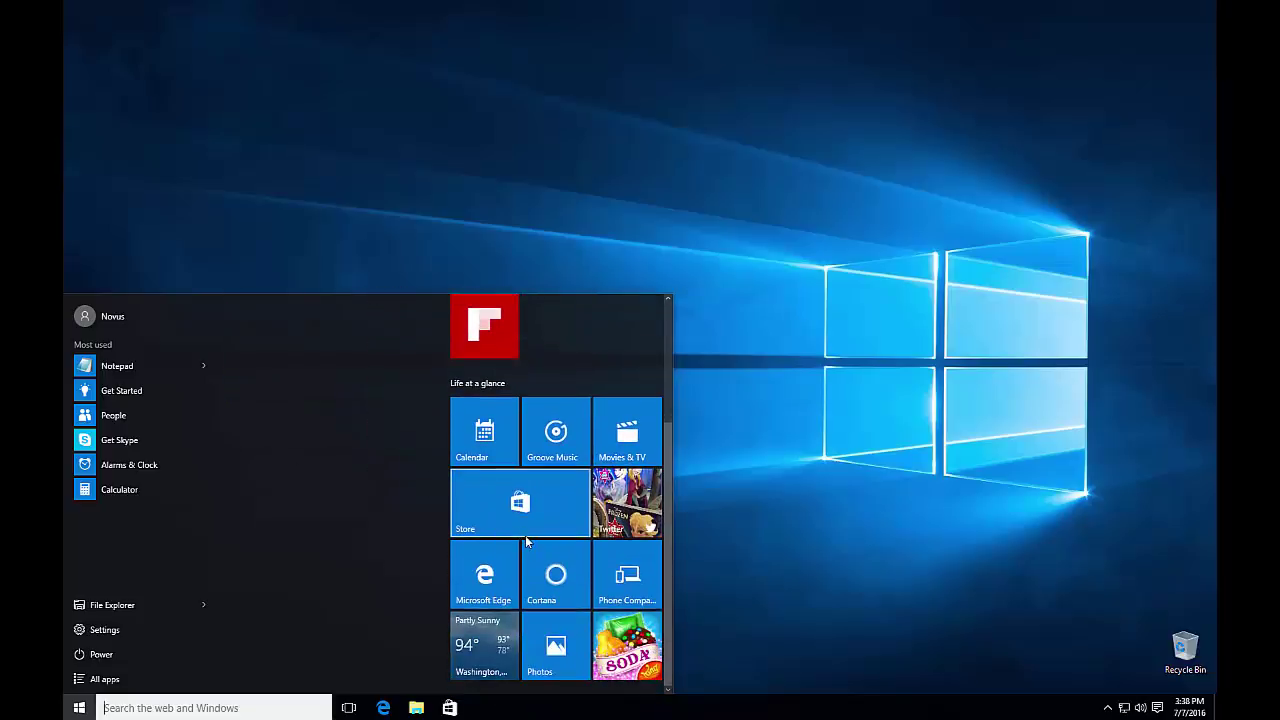
left_click_drag(462, 428, 258, 438)
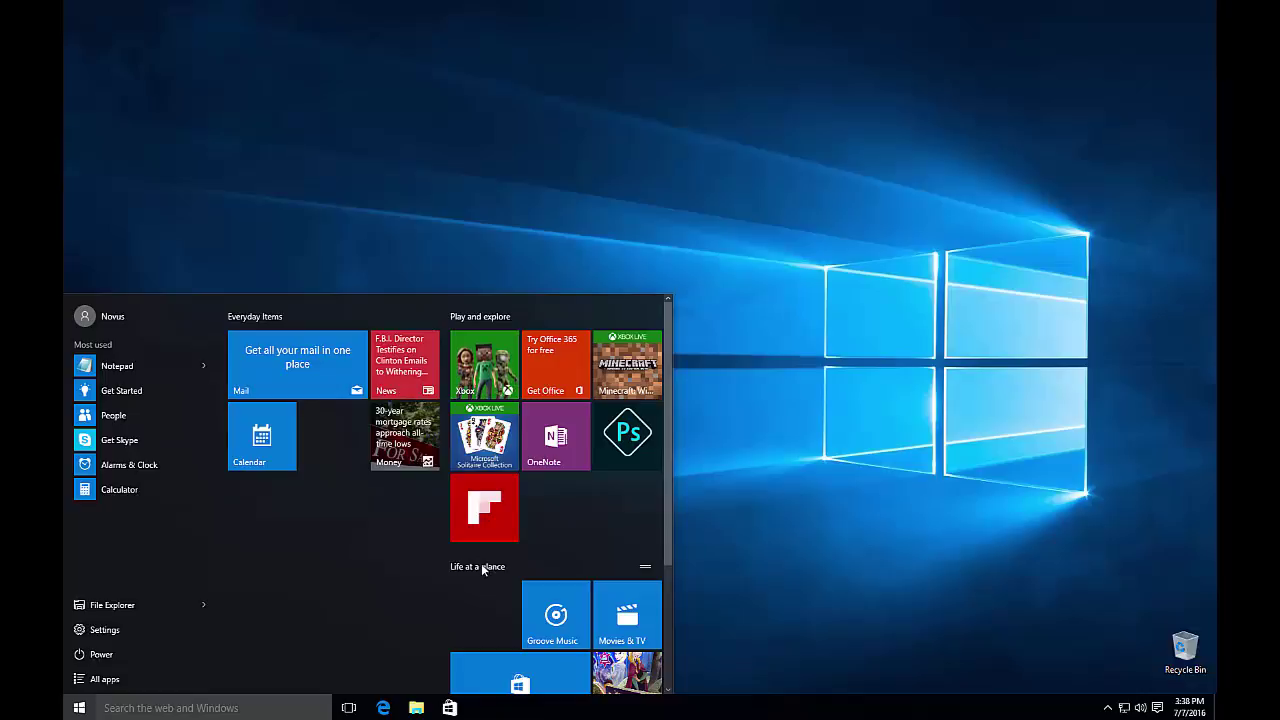
Move the Life at a glance group below Everyday Items and look over the new arrangement.
left_click_drag(485, 570, 255, 500)
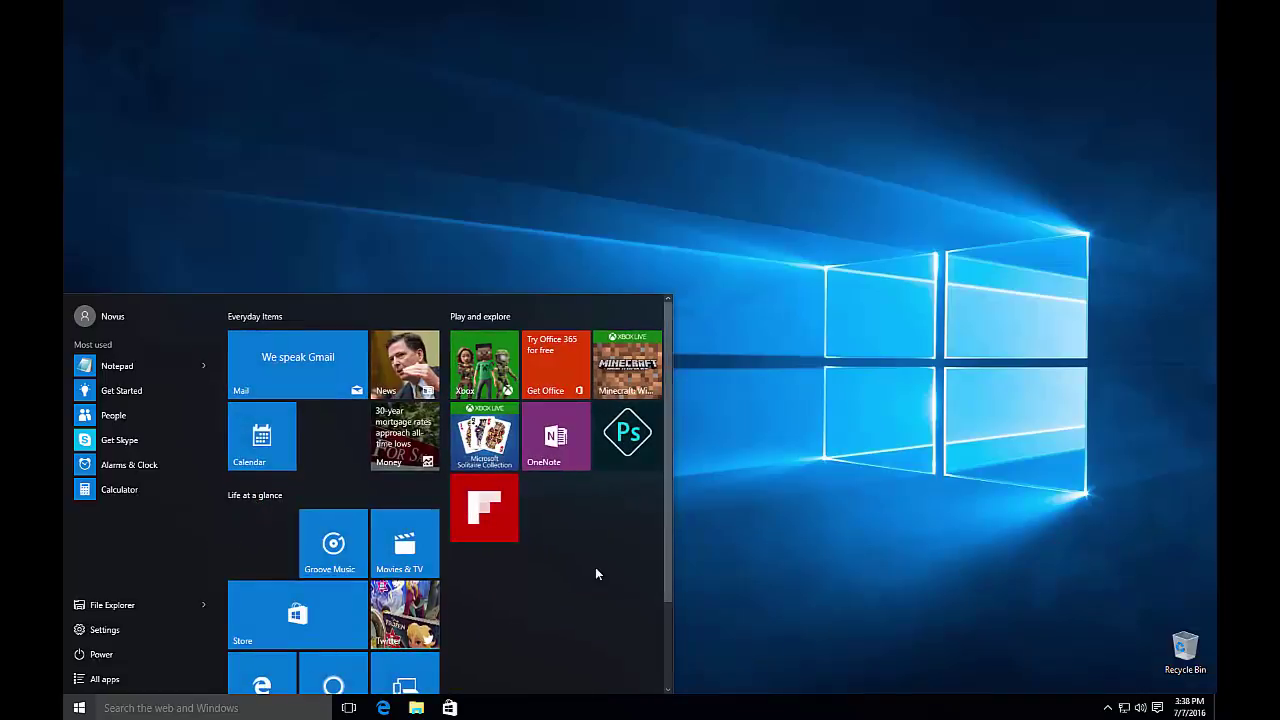
scroll(362, 590, "down", 2)
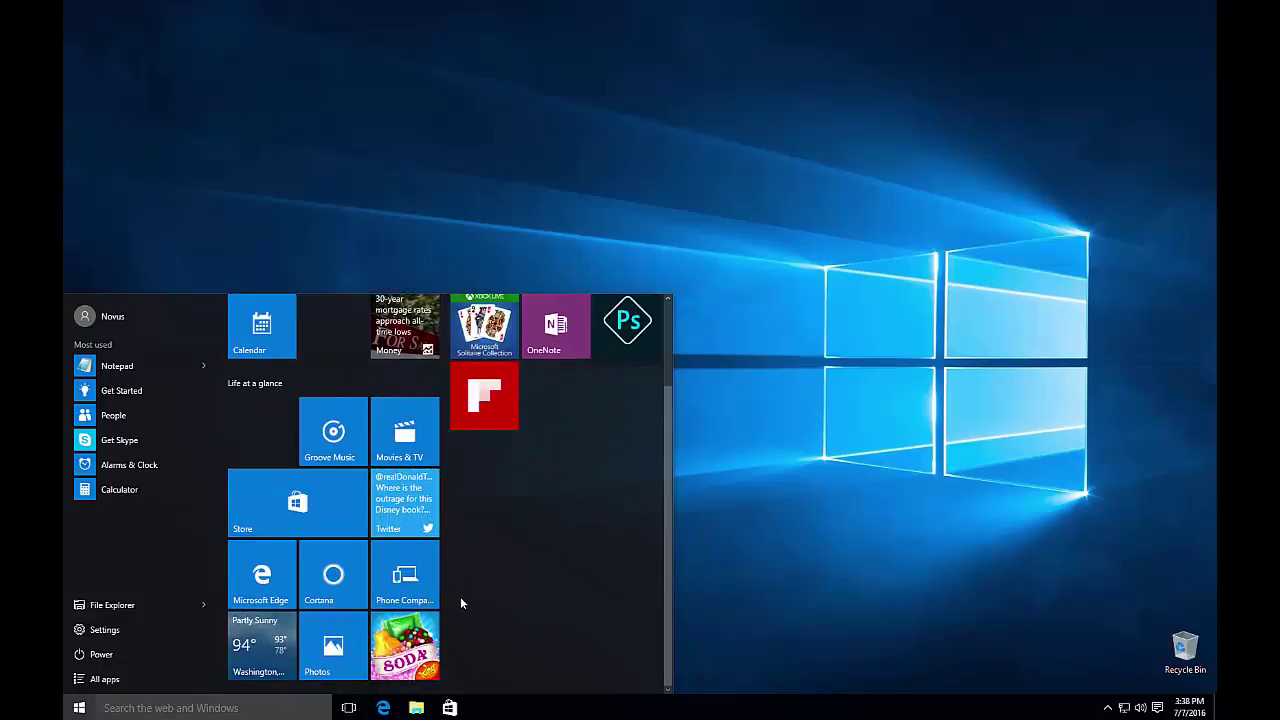
scroll(461, 604, "up", 2)
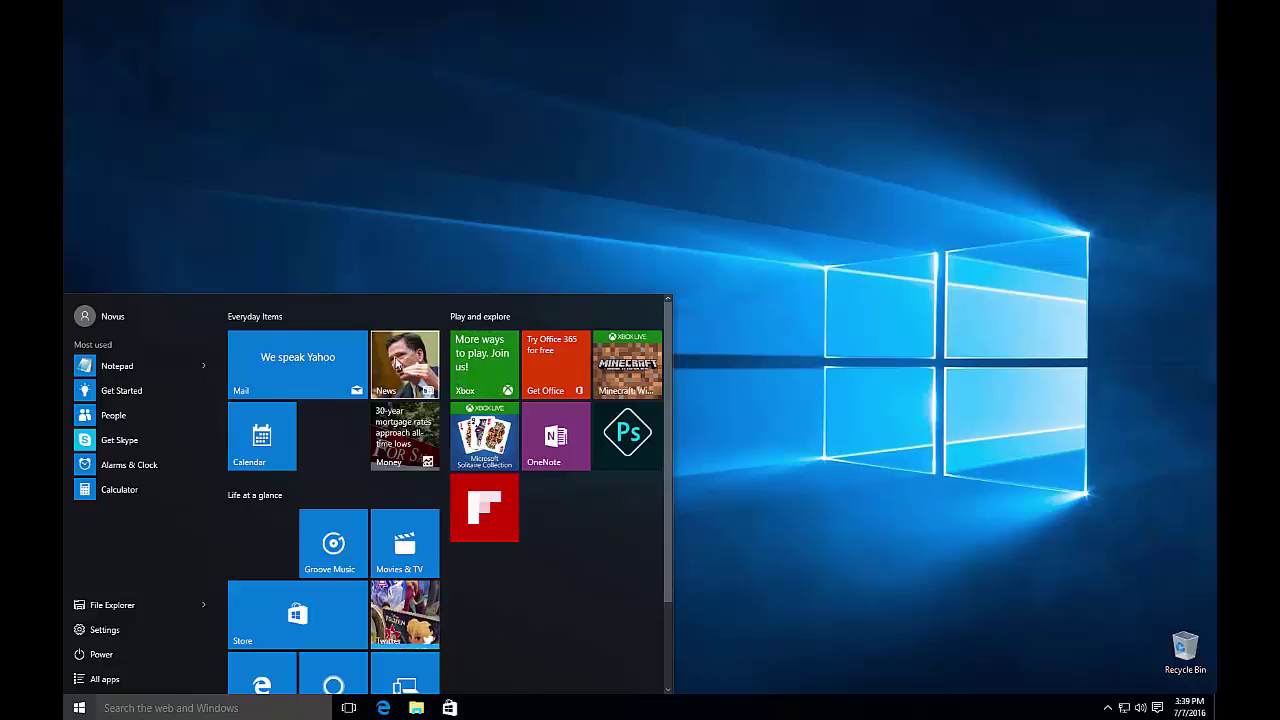
Try the Wide size and the Large size on the News tile in Everyday Items.
right_click(396, 366)
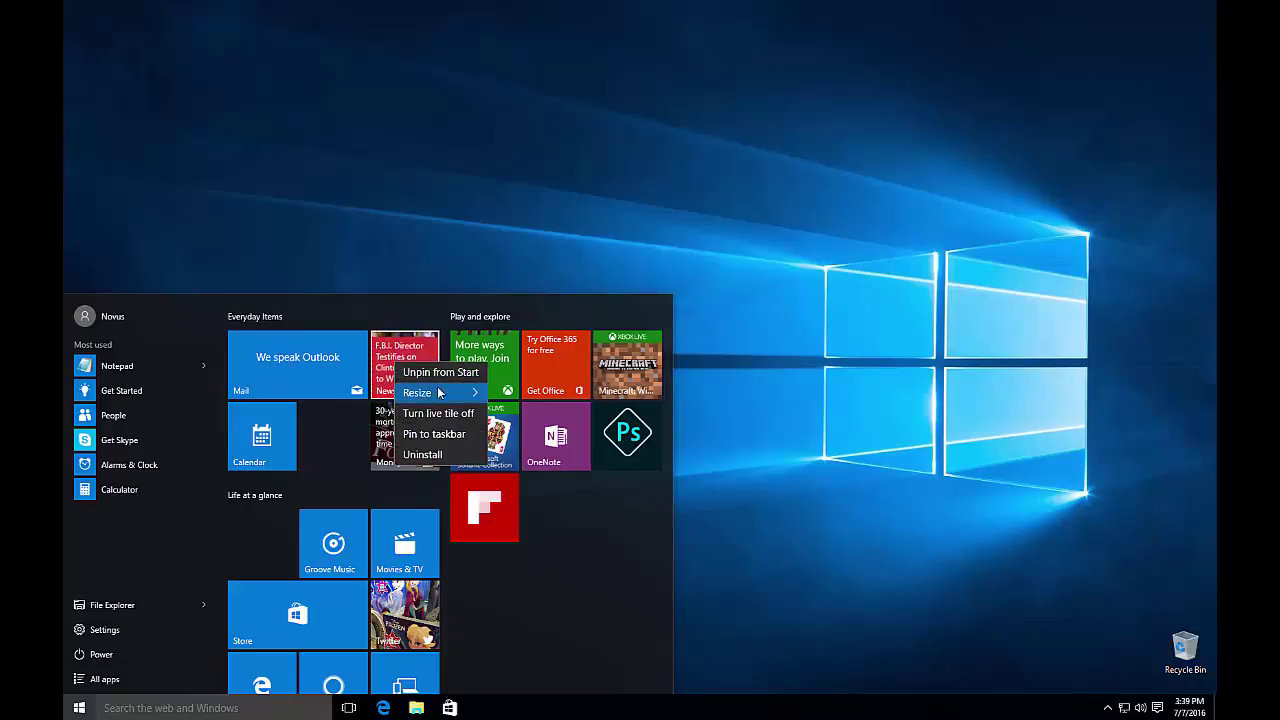
mouse_move(412, 394)
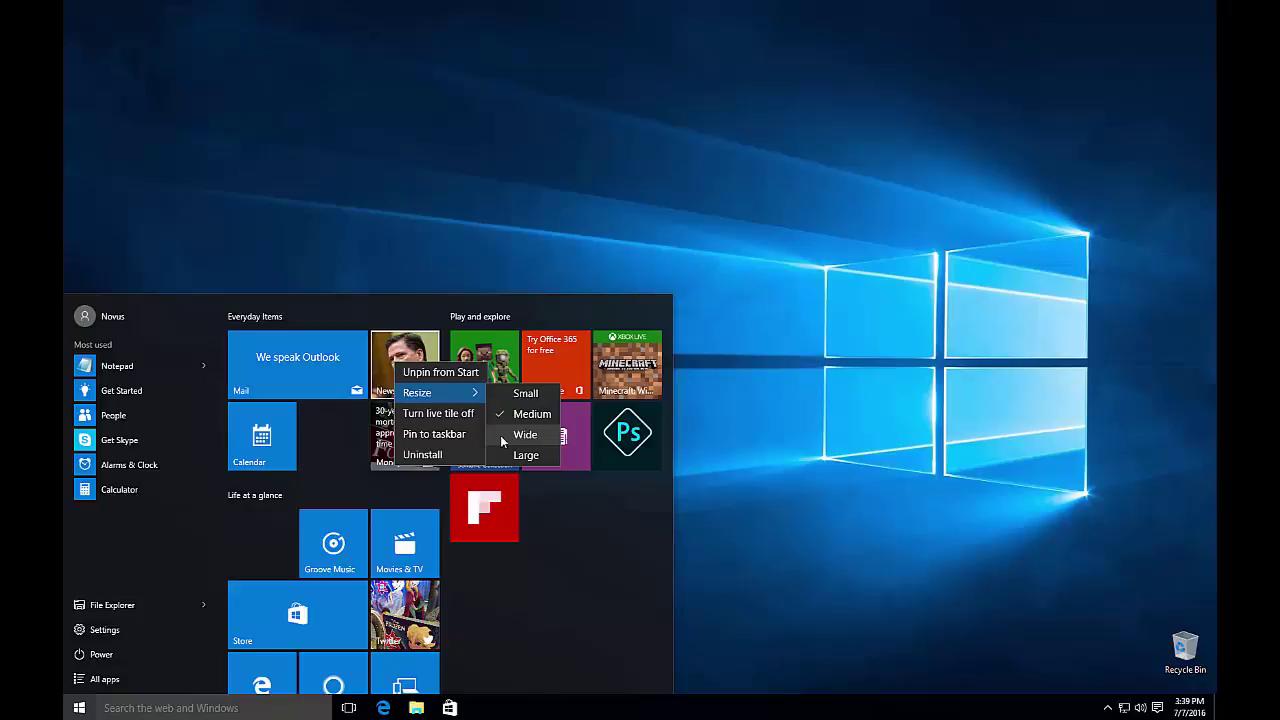
left_click(522, 434)
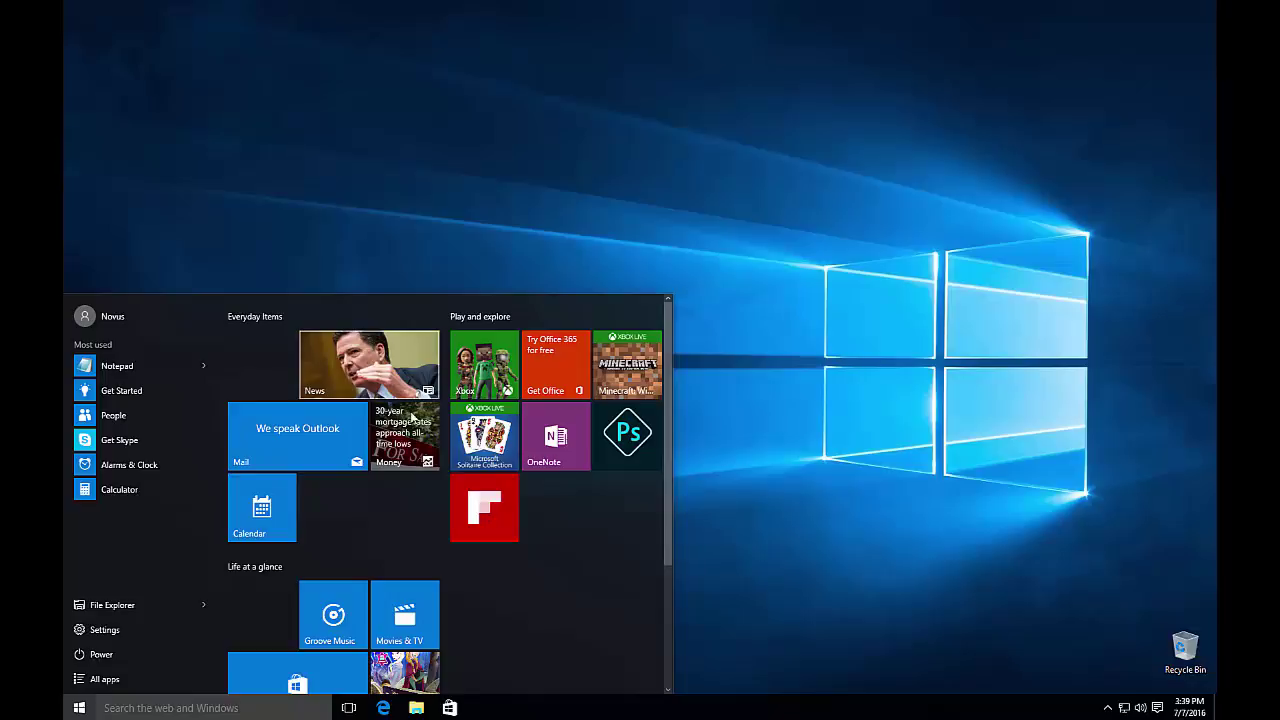
right_click(361, 371)
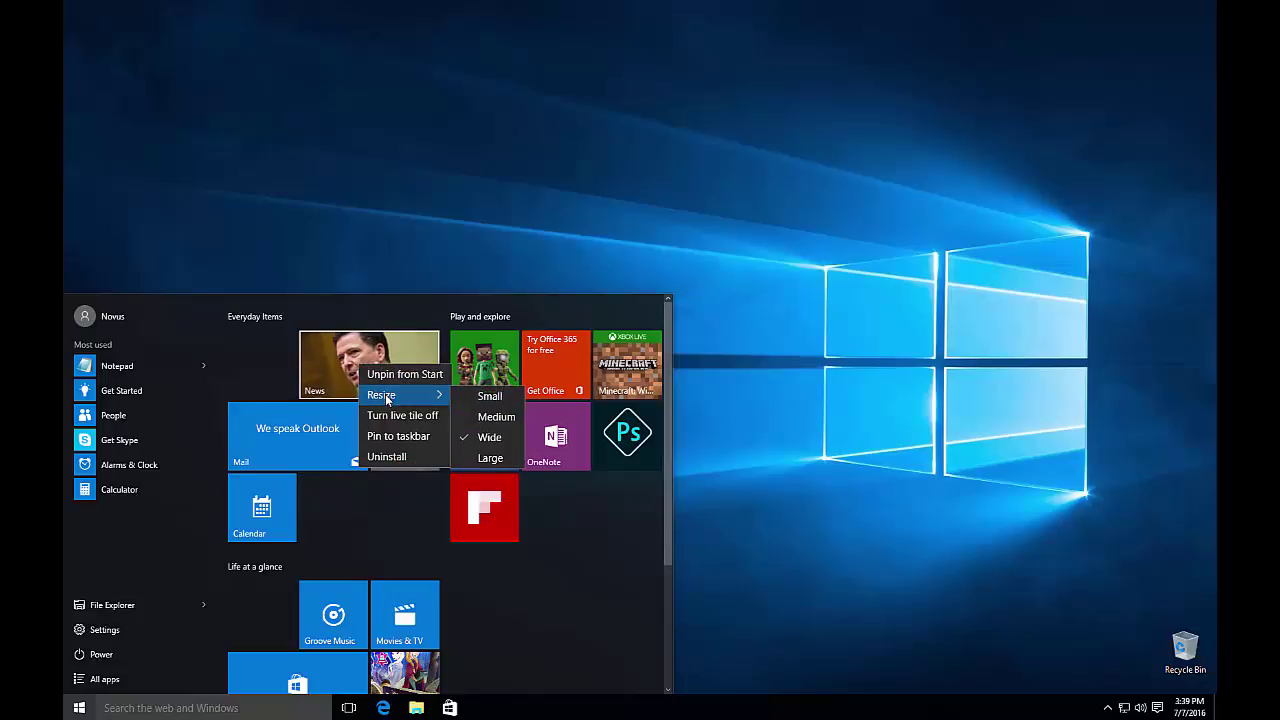
left_click(482, 459)
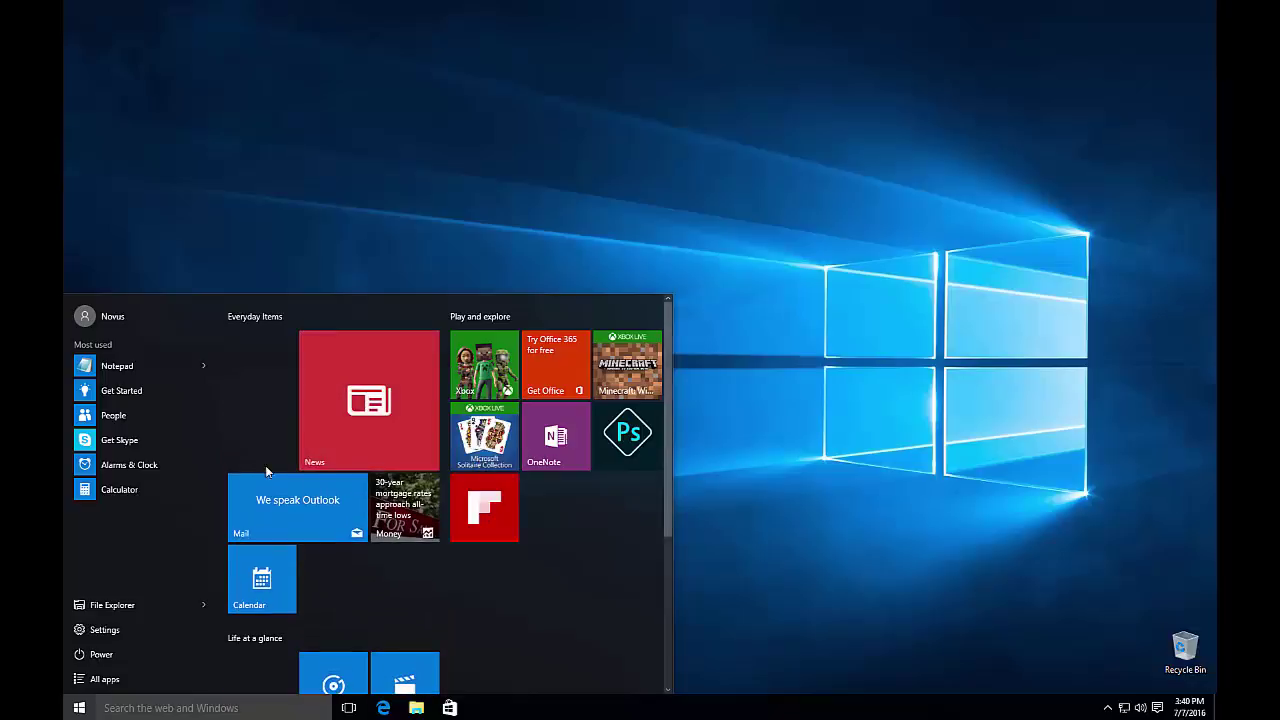
Shrink the News tile to Small and move it beside Calendar in the second row of Everyday Items.
right_click(355, 403)
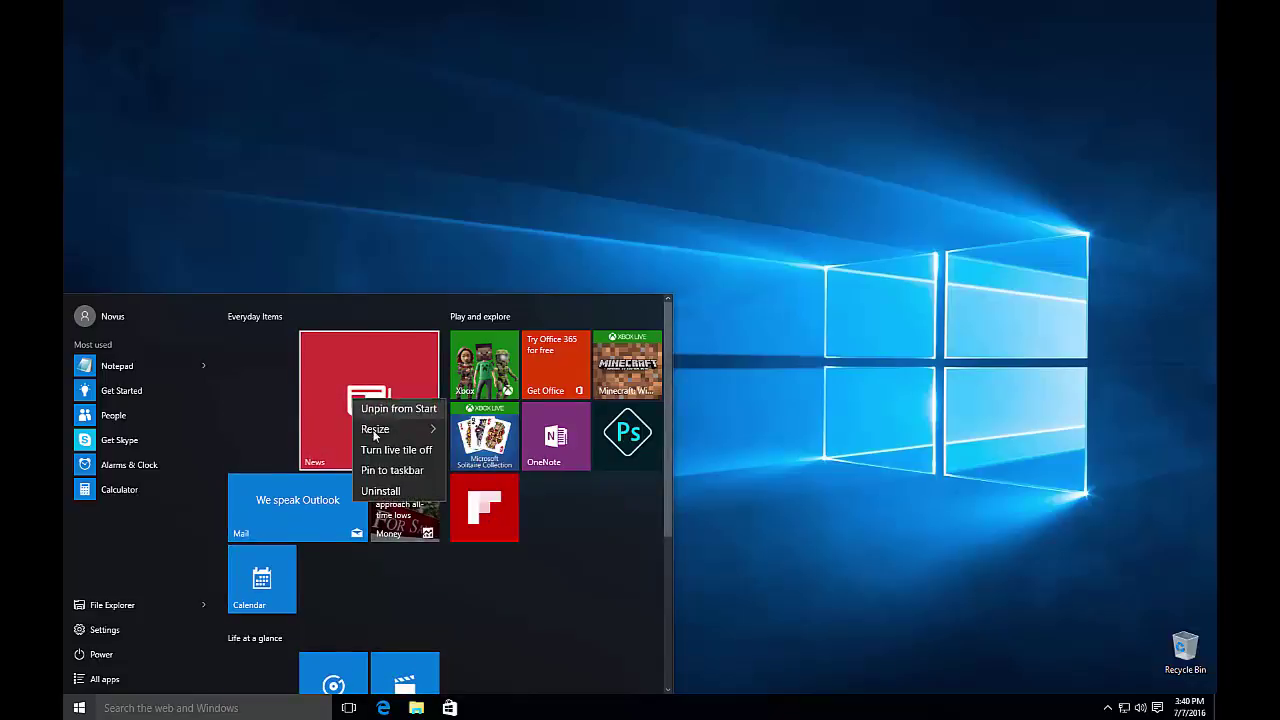
mouse_move(425, 429)
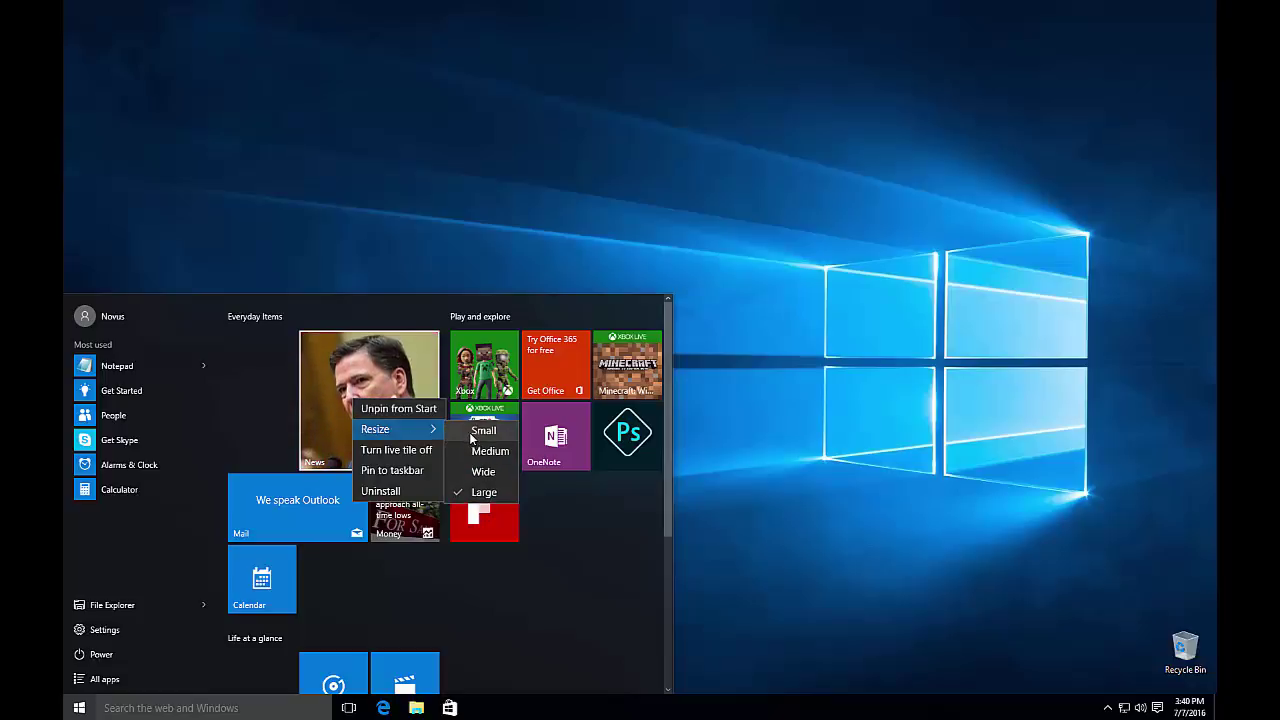
left_click(483, 430)
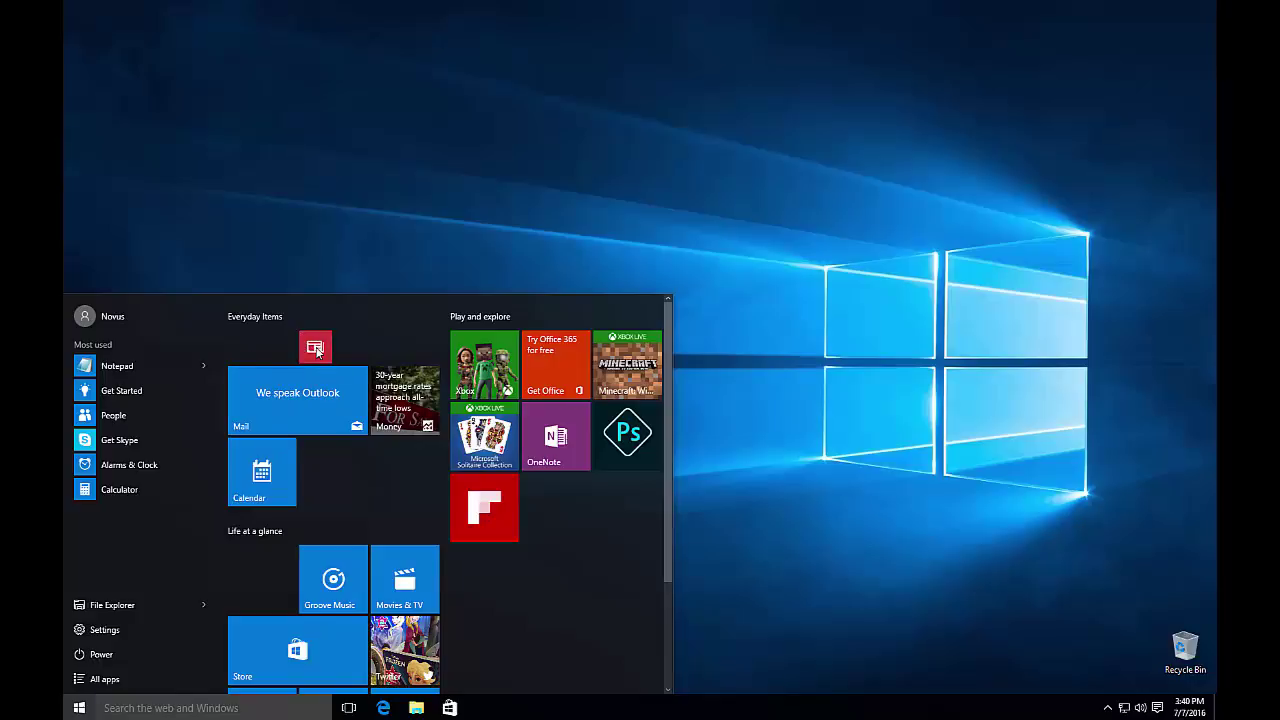
left_click_drag(317, 350, 322, 405)
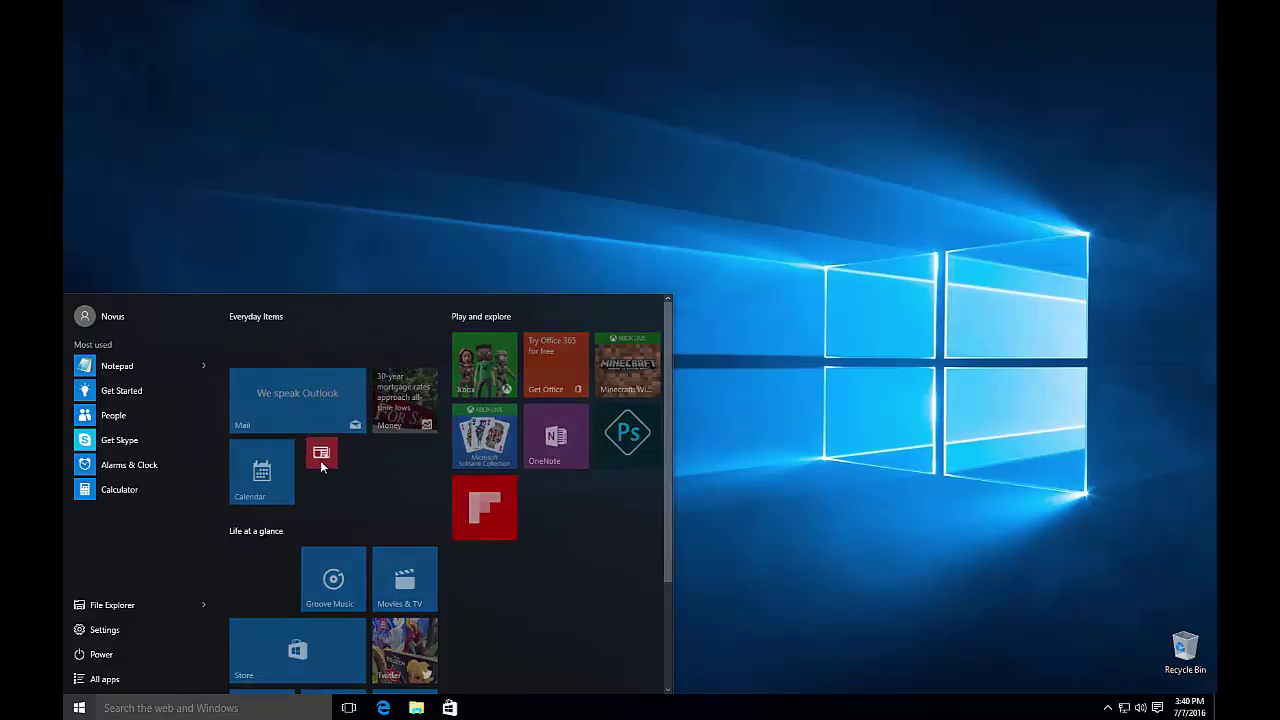
left_click_drag(320, 468, 314, 425)
Resize the News tile beside Calendar to Wide.
right_click(314, 421)
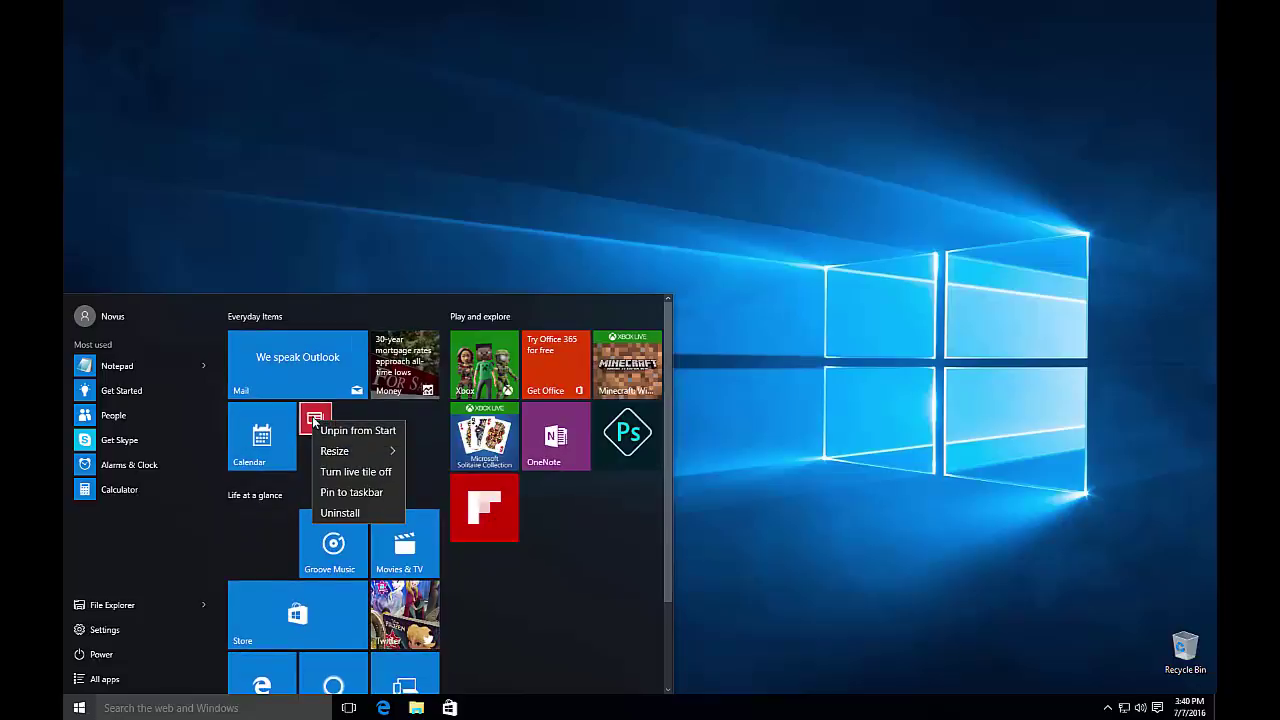
mouse_move(345, 451)
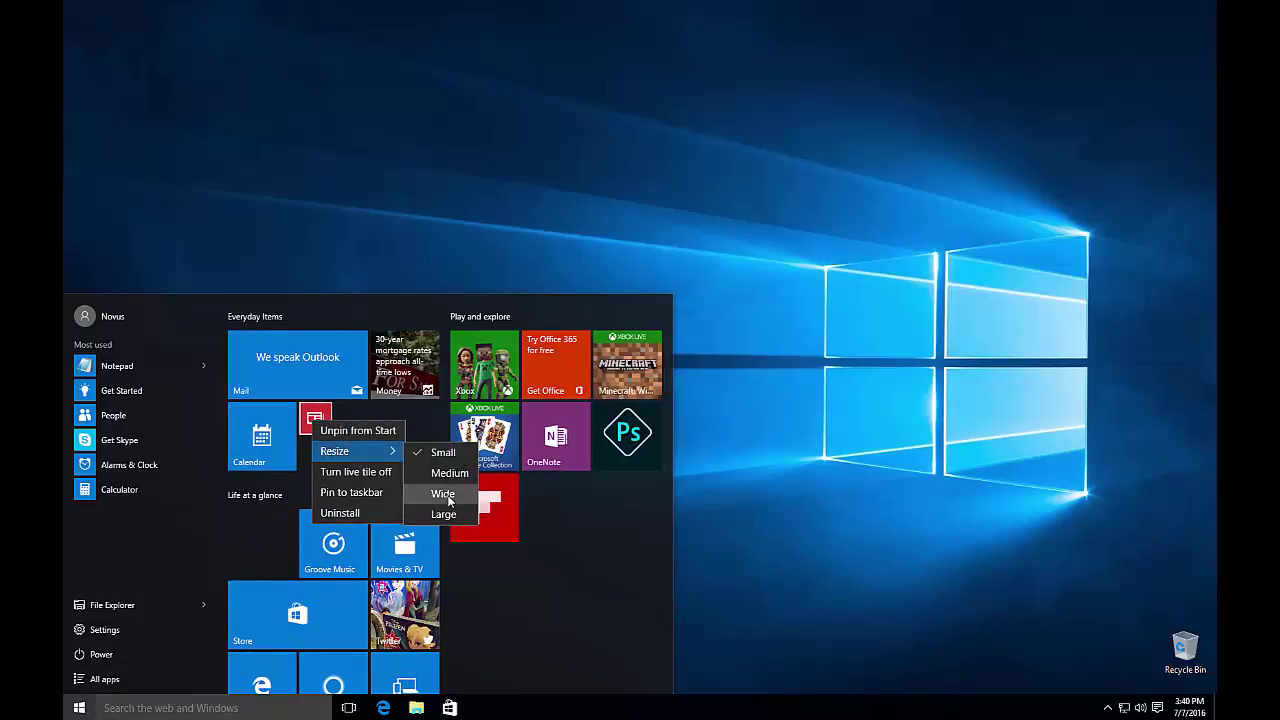
left_click(447, 497)
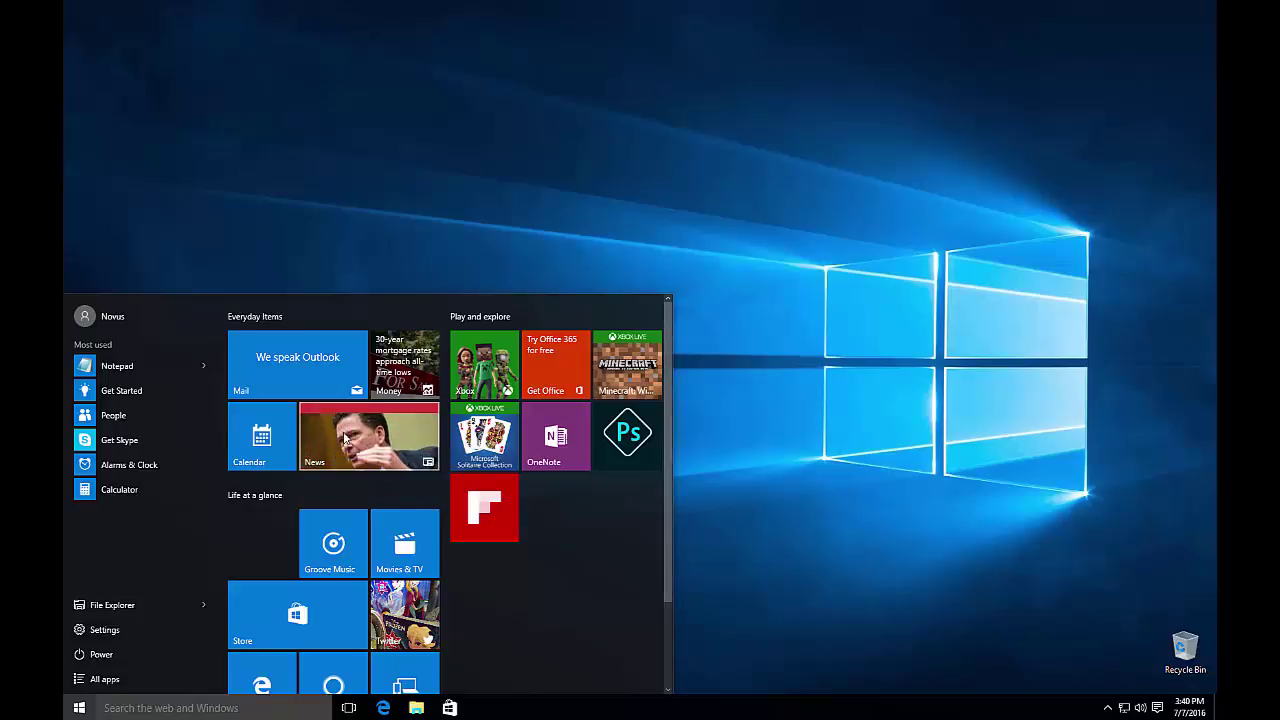
Examine the options available for the News tile and look over the tile groups in the Start menu.
right_click(345, 438)
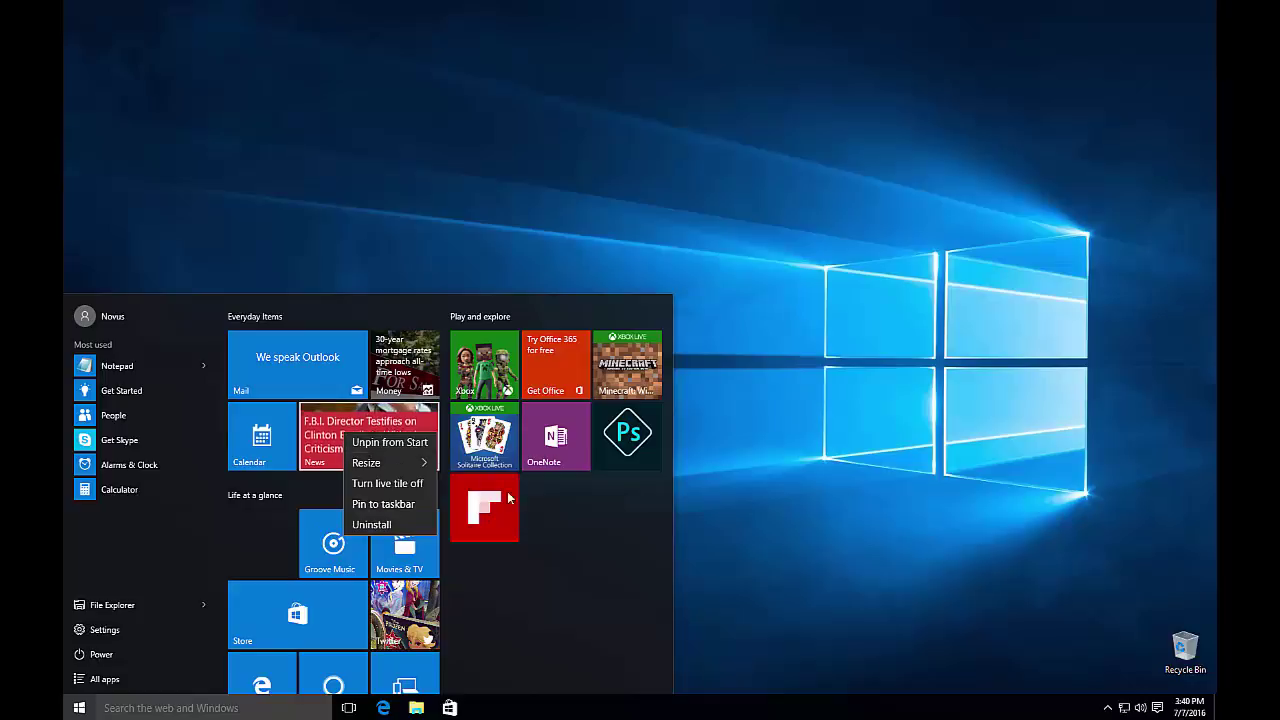
left_click(572, 505)
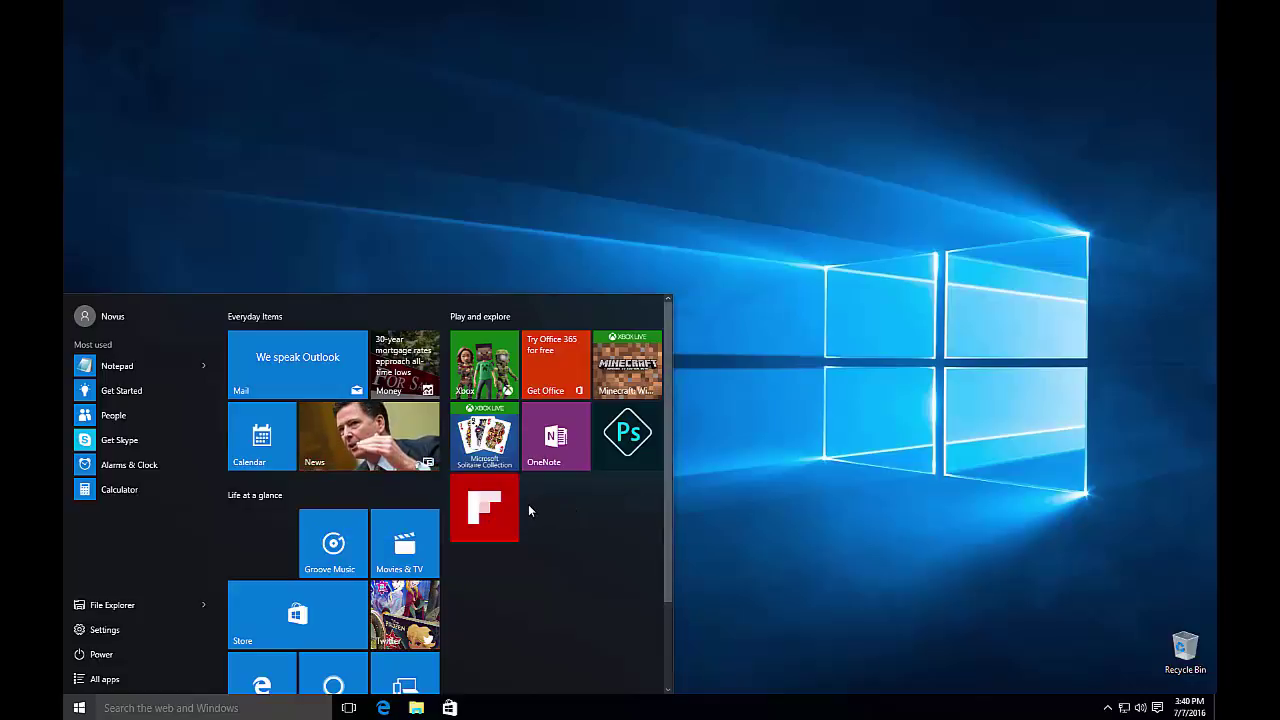
scroll(528, 504, "down", 2)
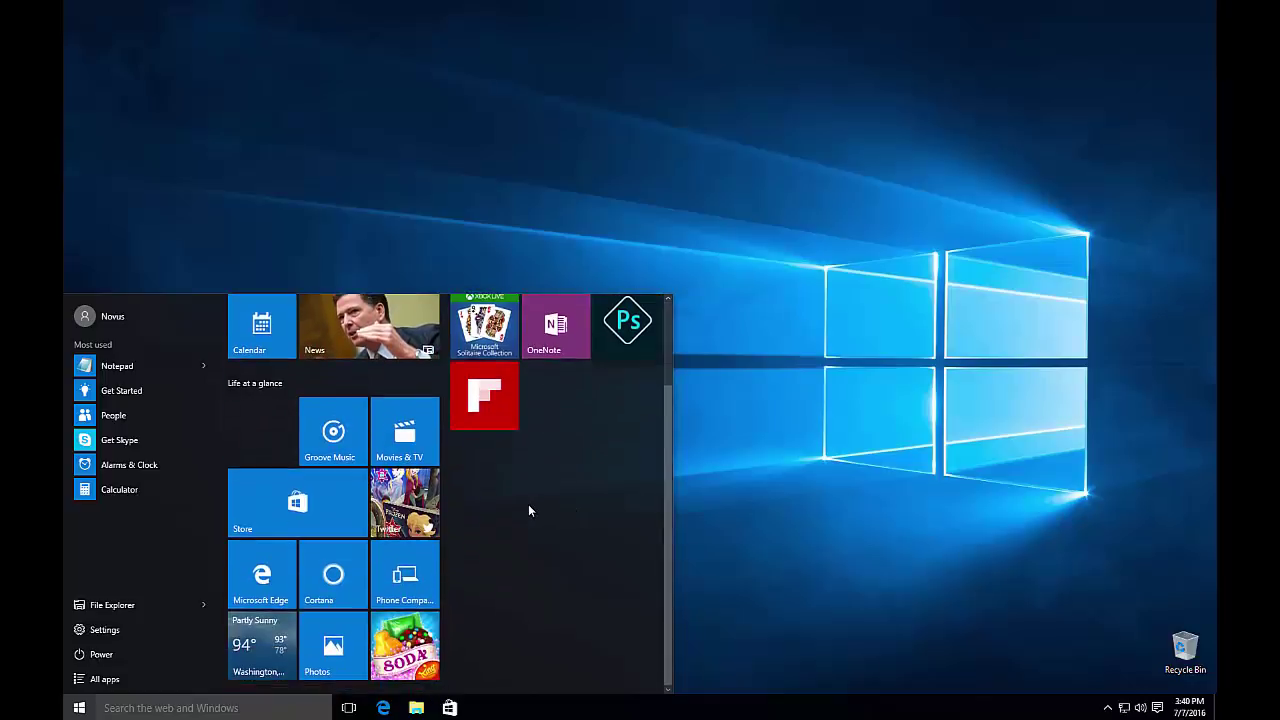
scroll(528, 504, "up", 2)
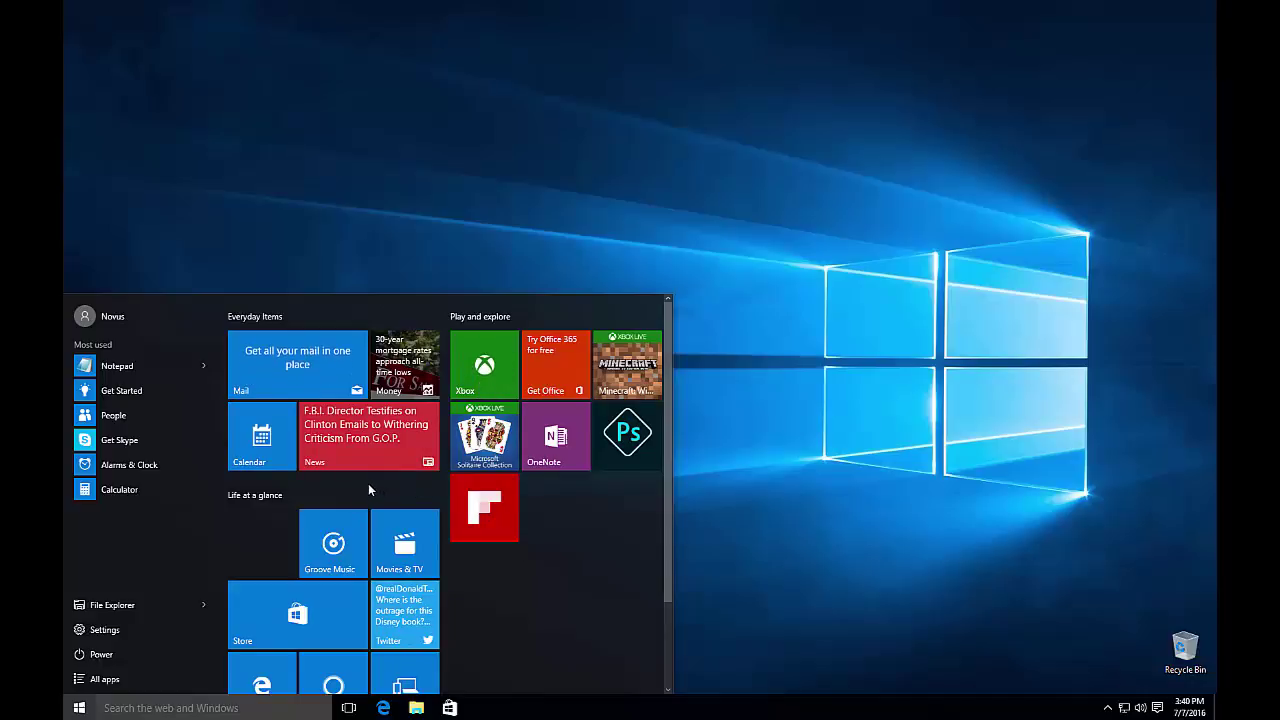
scroll(380, 481, "down", 2)
scroll(388, 432, "up", 2)
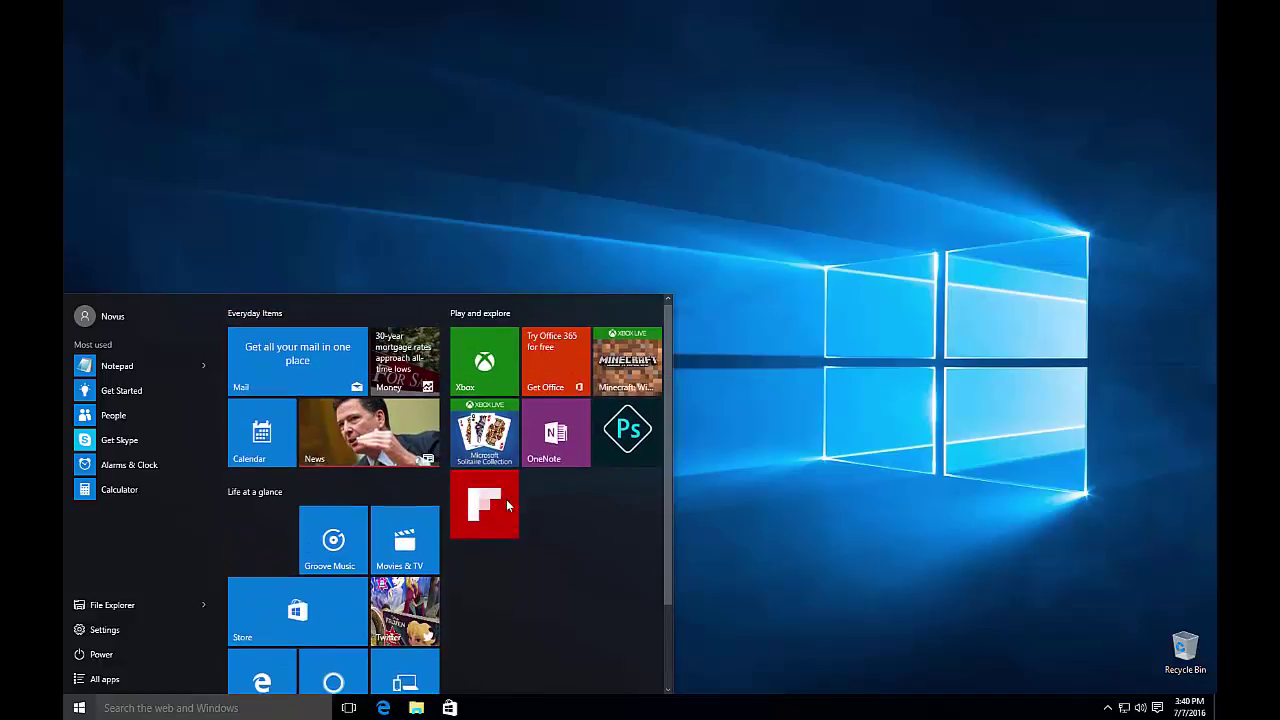
right_click(389, 432)
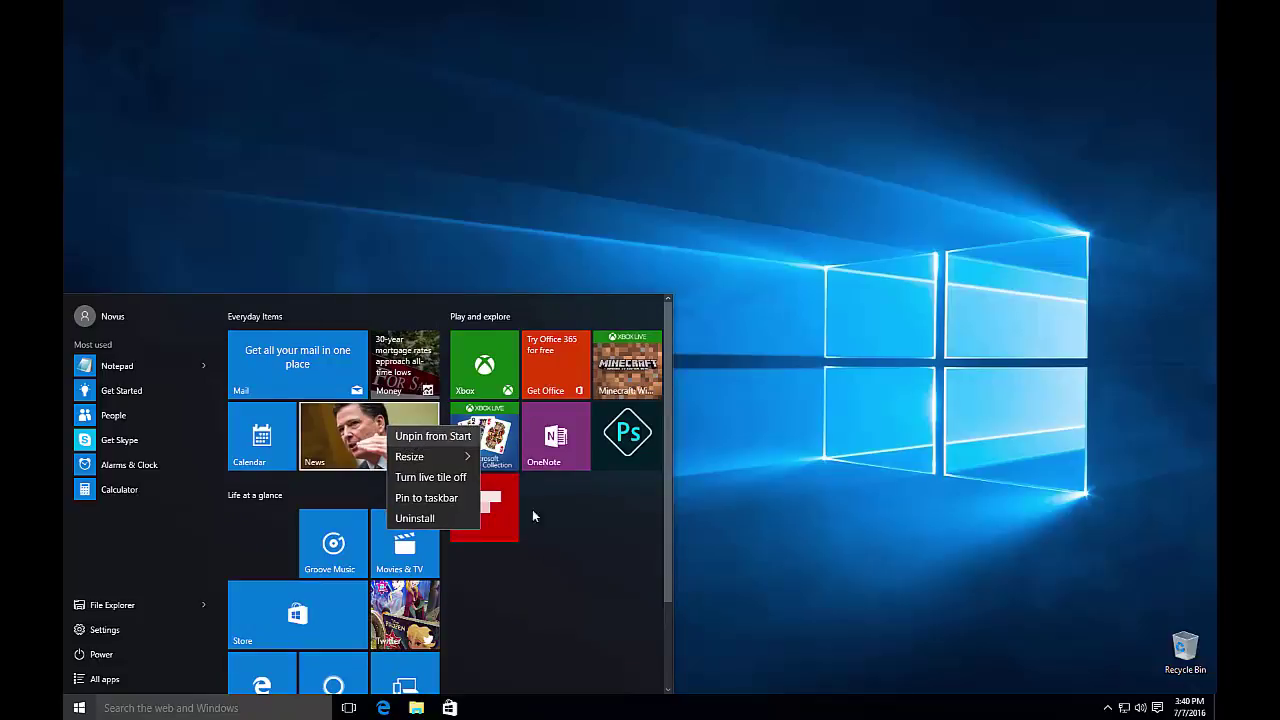
left_click(562, 553)
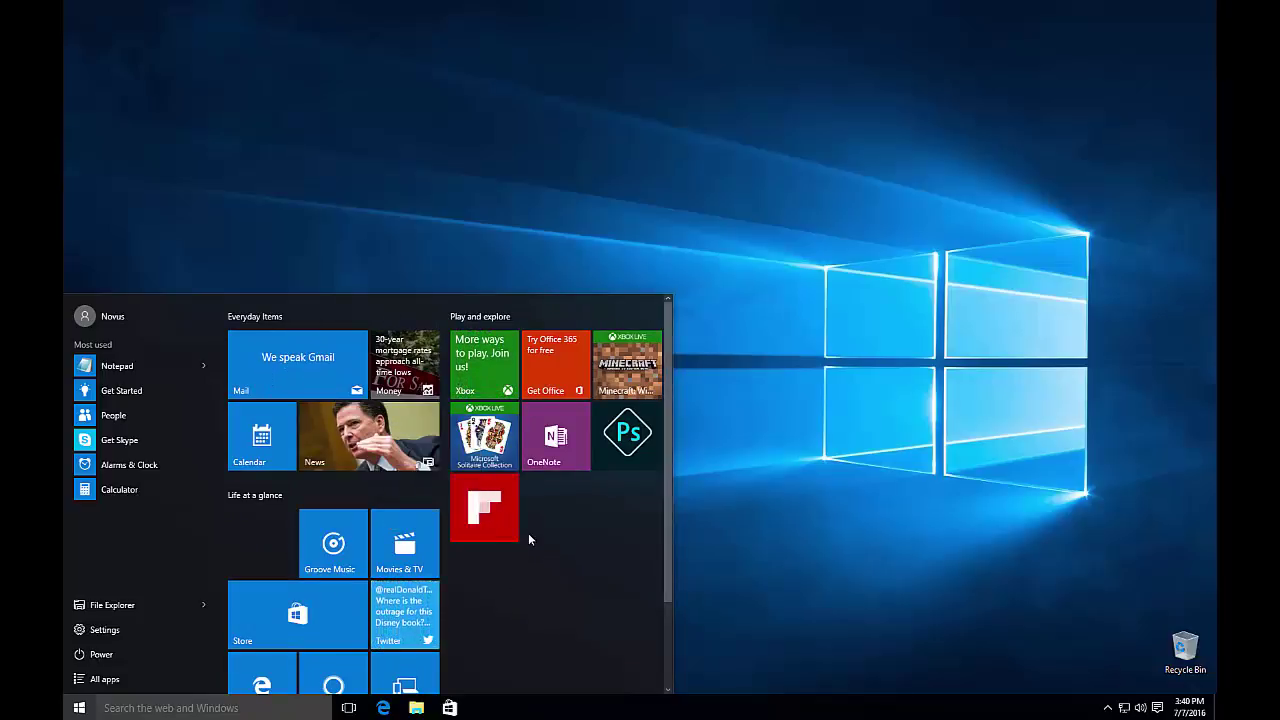
Unpin the Soda game tile beside Photos in the Life at a glance group from Start.
scroll(520, 535, "down", 1)
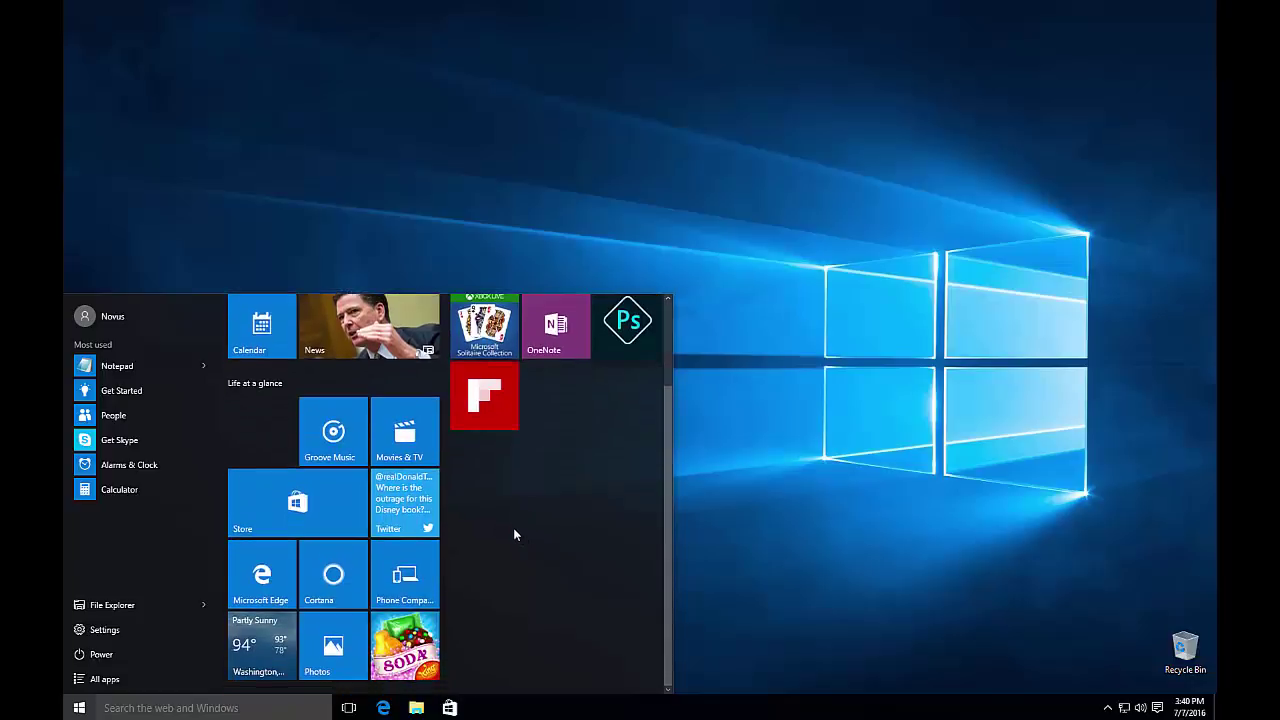
right_click(398, 648)
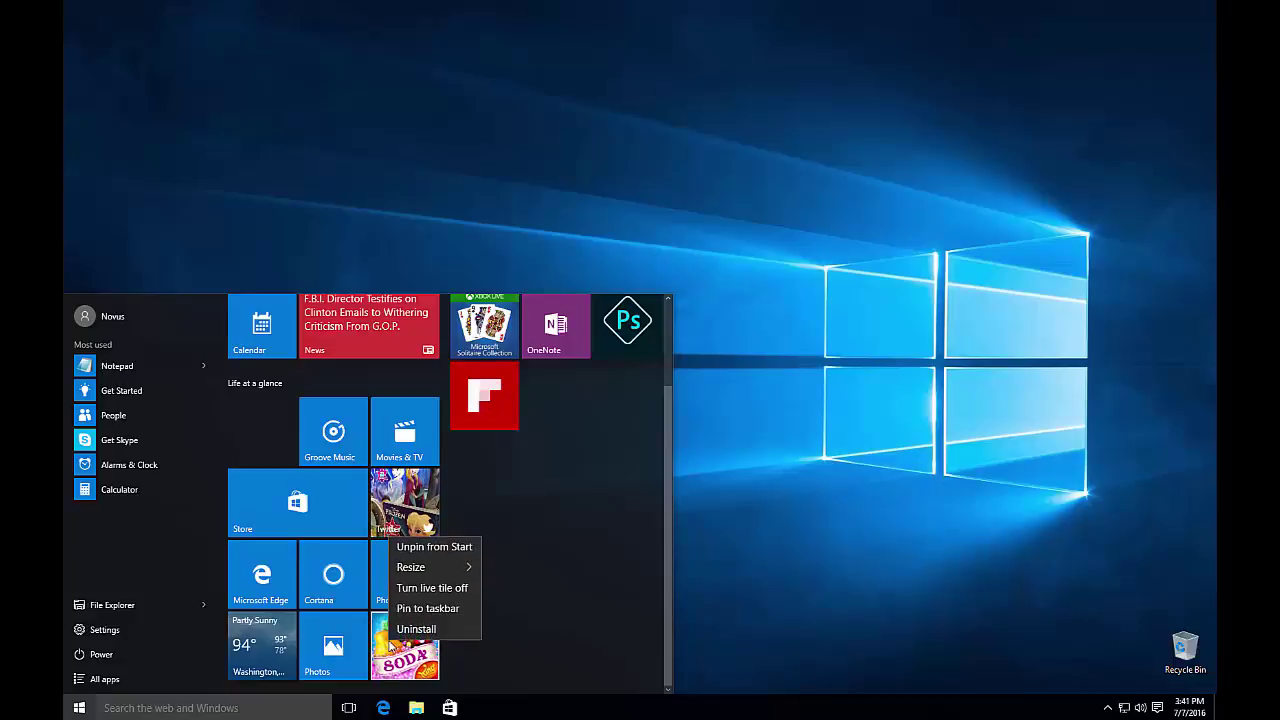
left_click(423, 548)
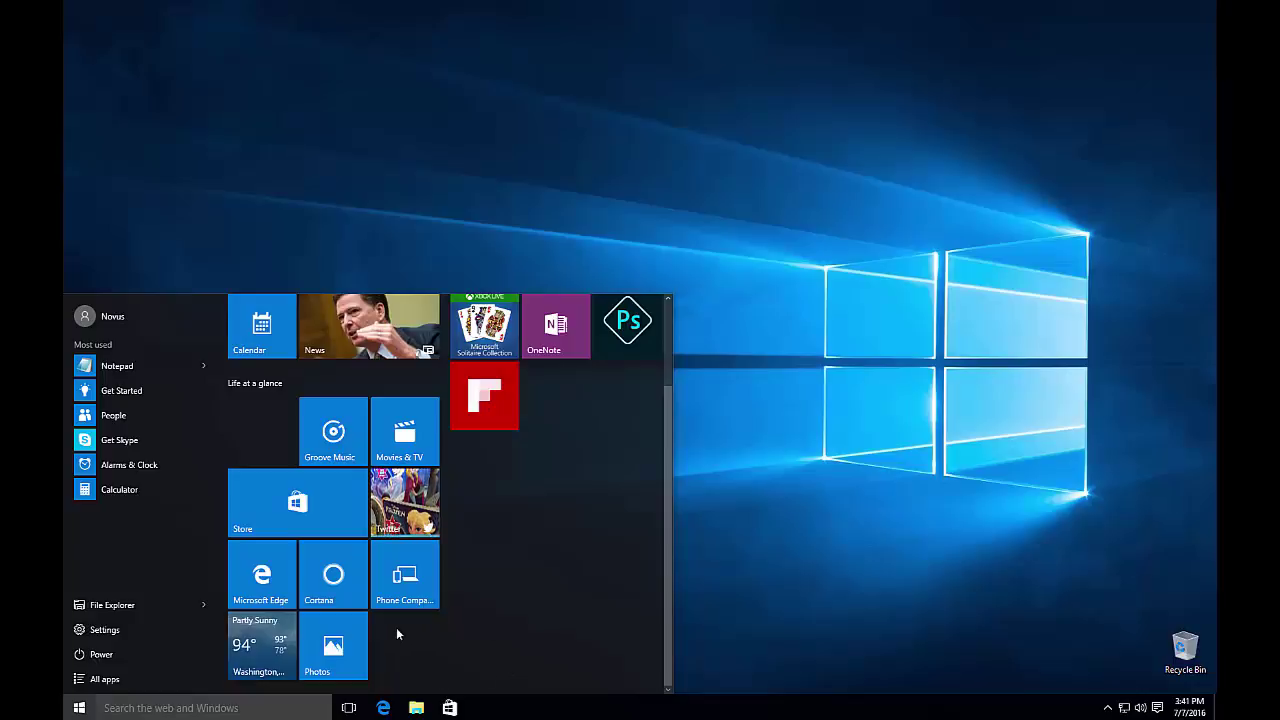
scroll(565, 500, "up", 5)
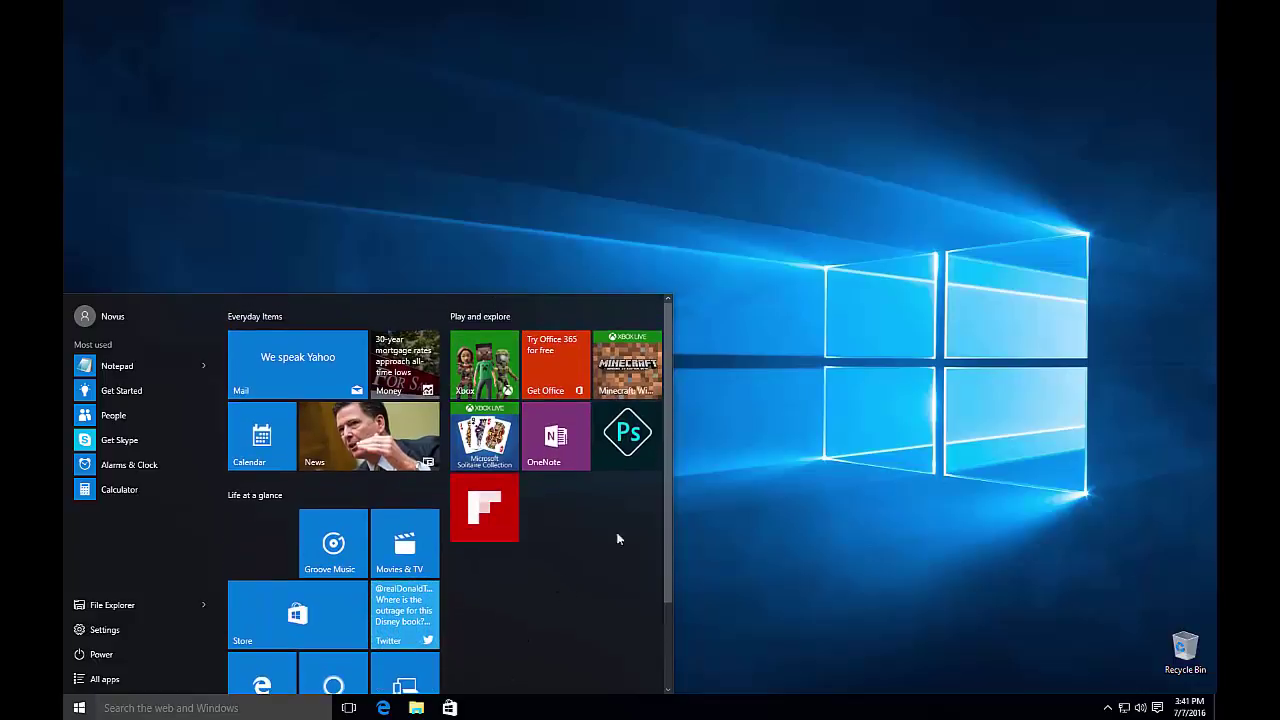
scroll(522, 565, "down", 5)
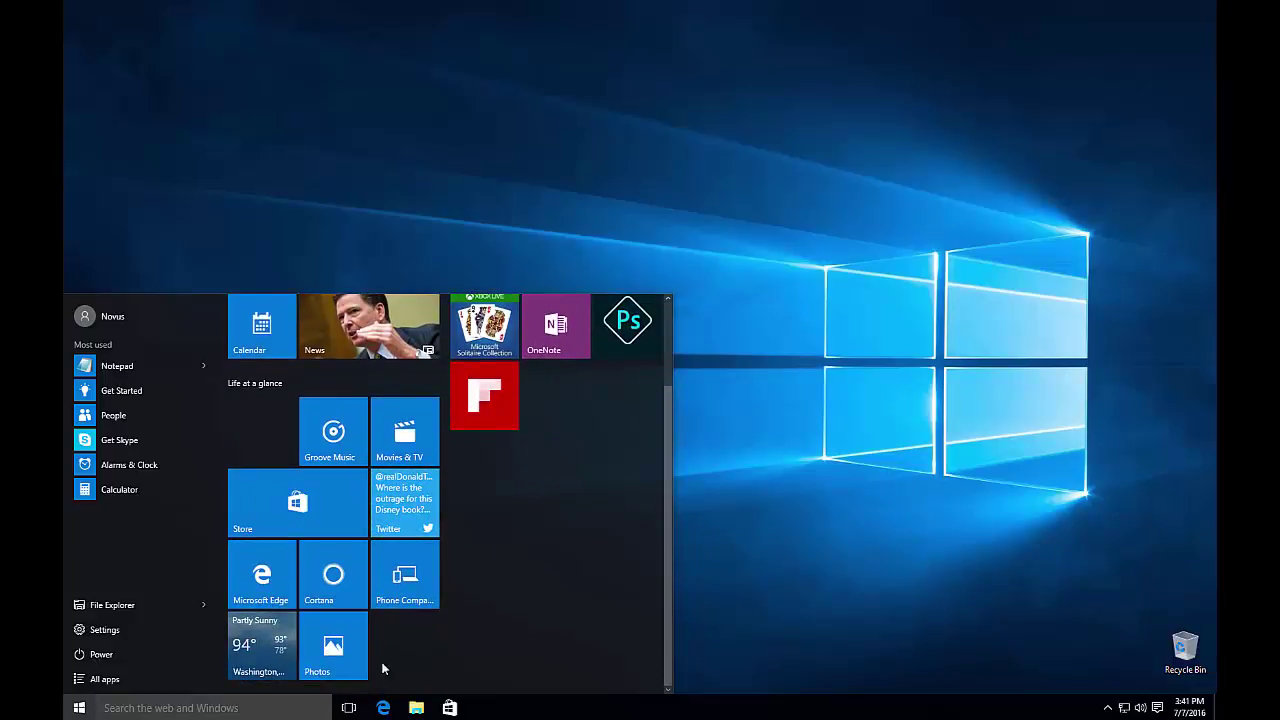
scroll(480, 655, "up", 2)
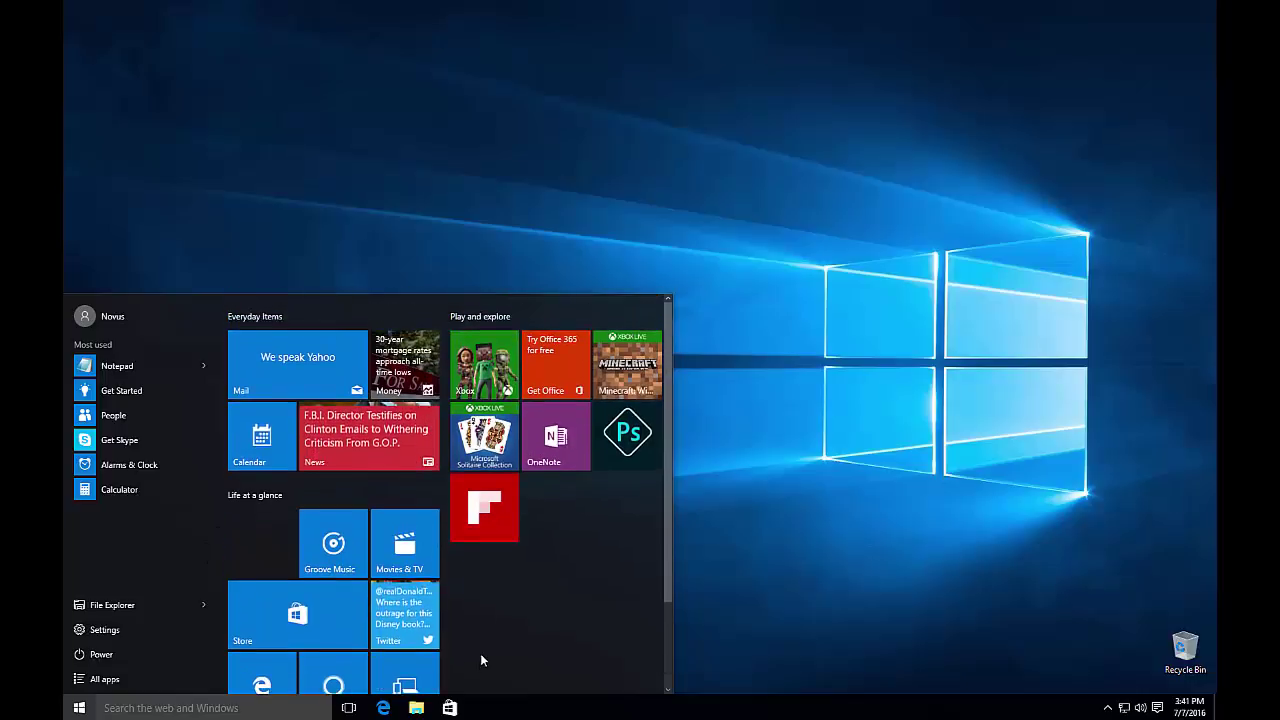
scroll(481, 655, "down", 2)
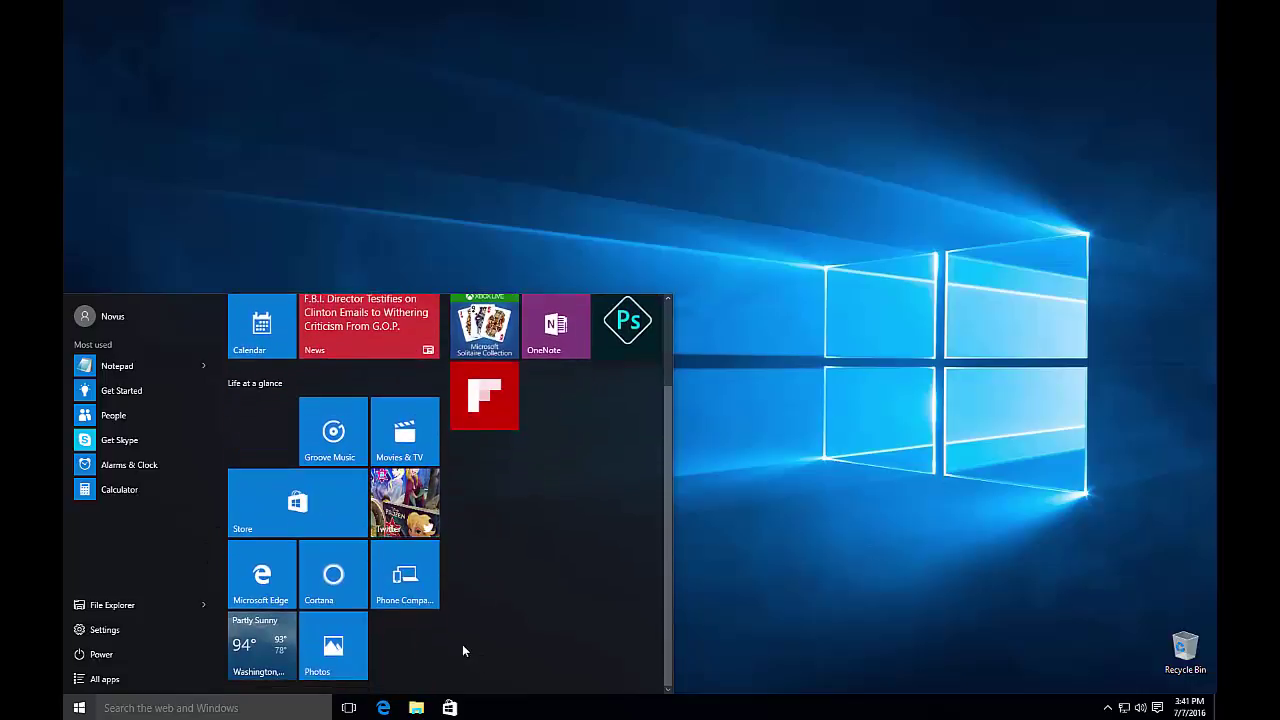
Turn off the live tile for News, open the News app from its tile and close it.
scroll(499, 650, "up", 2)
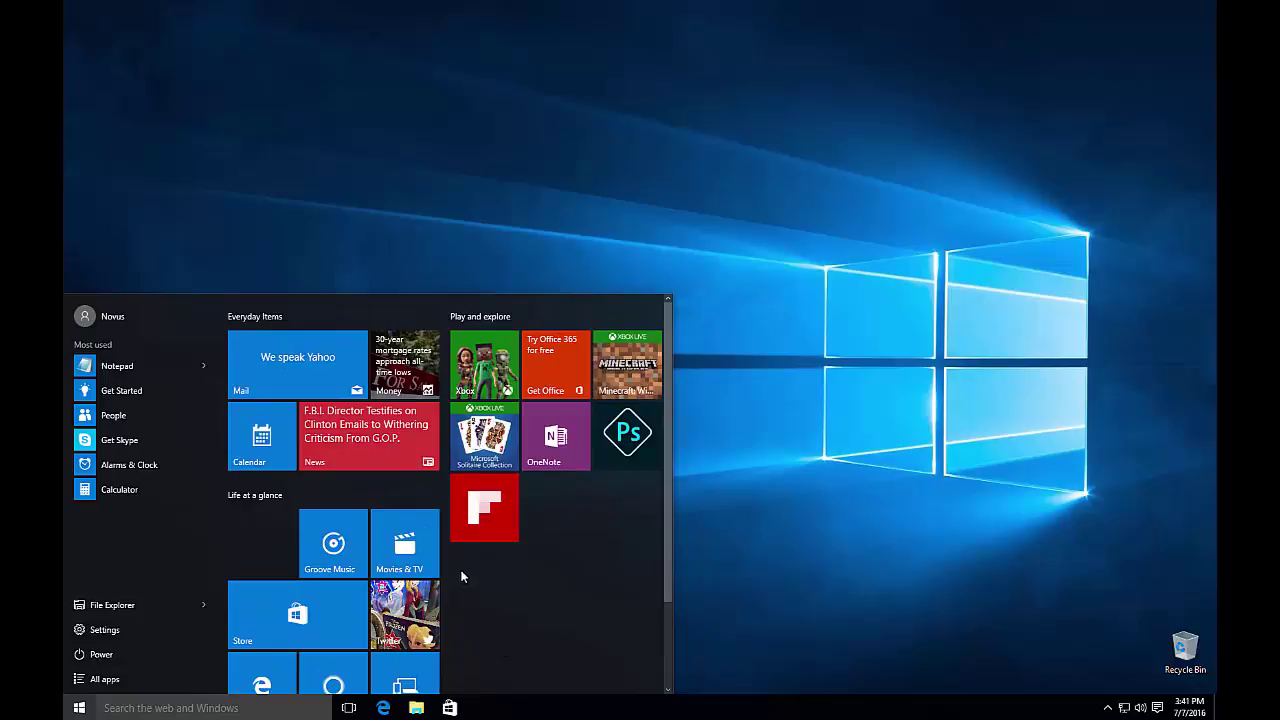
right_click(340, 445)
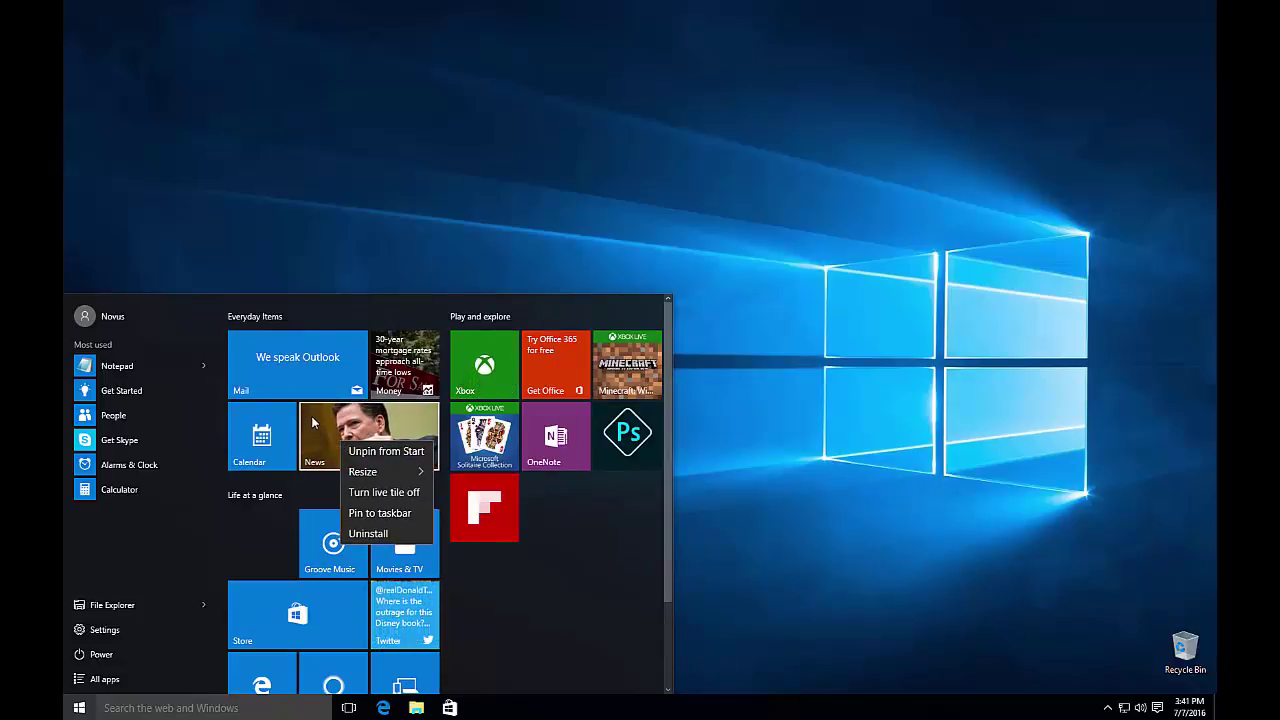
left_click(372, 494)
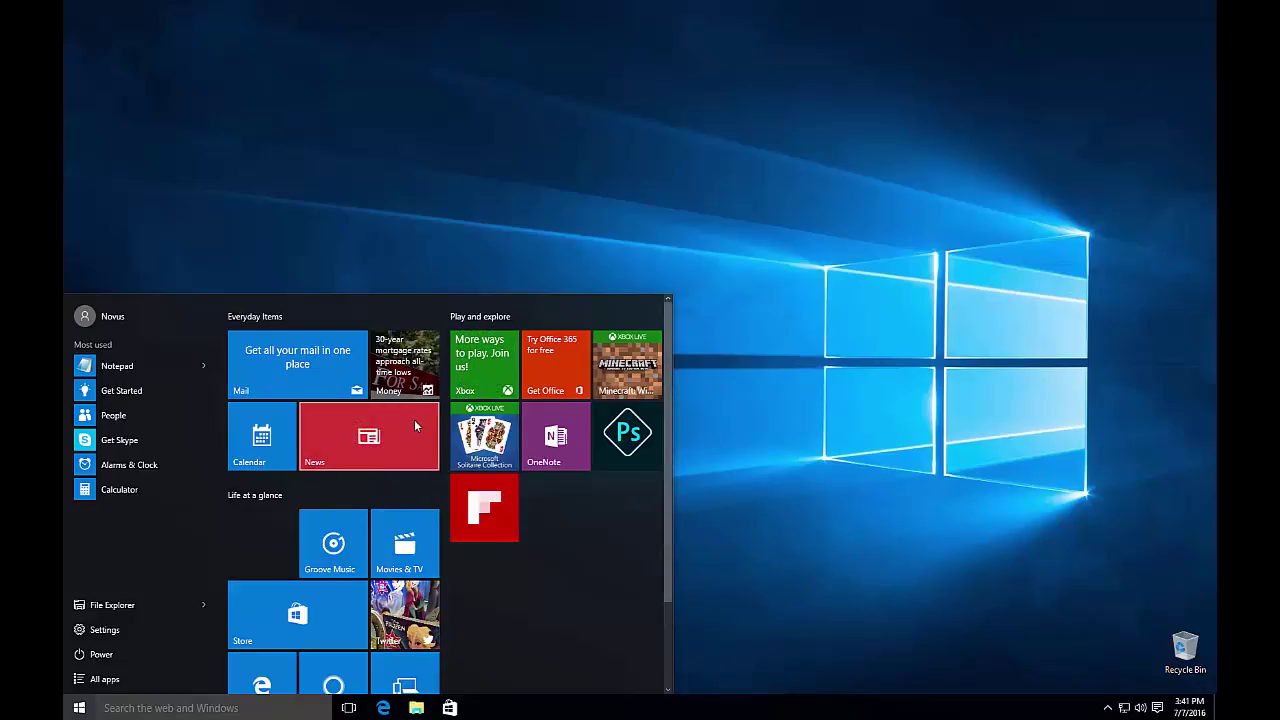
left_click(365, 444)
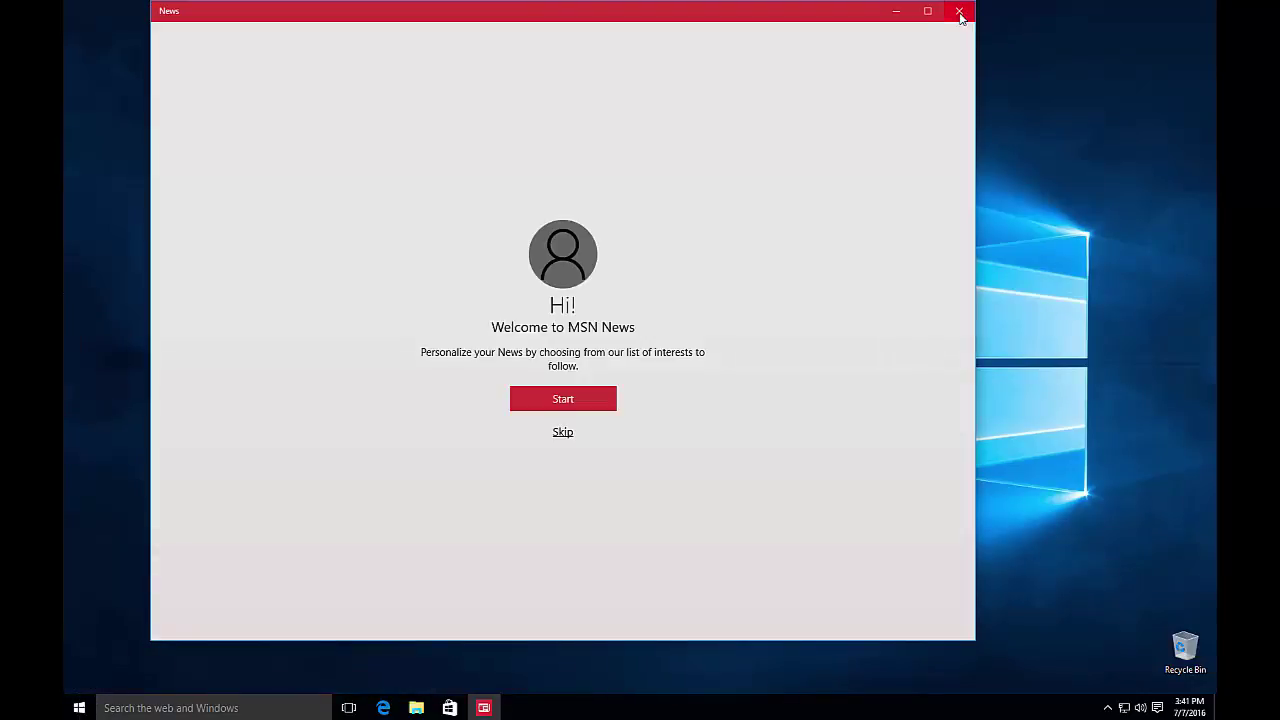
left_click(960, 12)
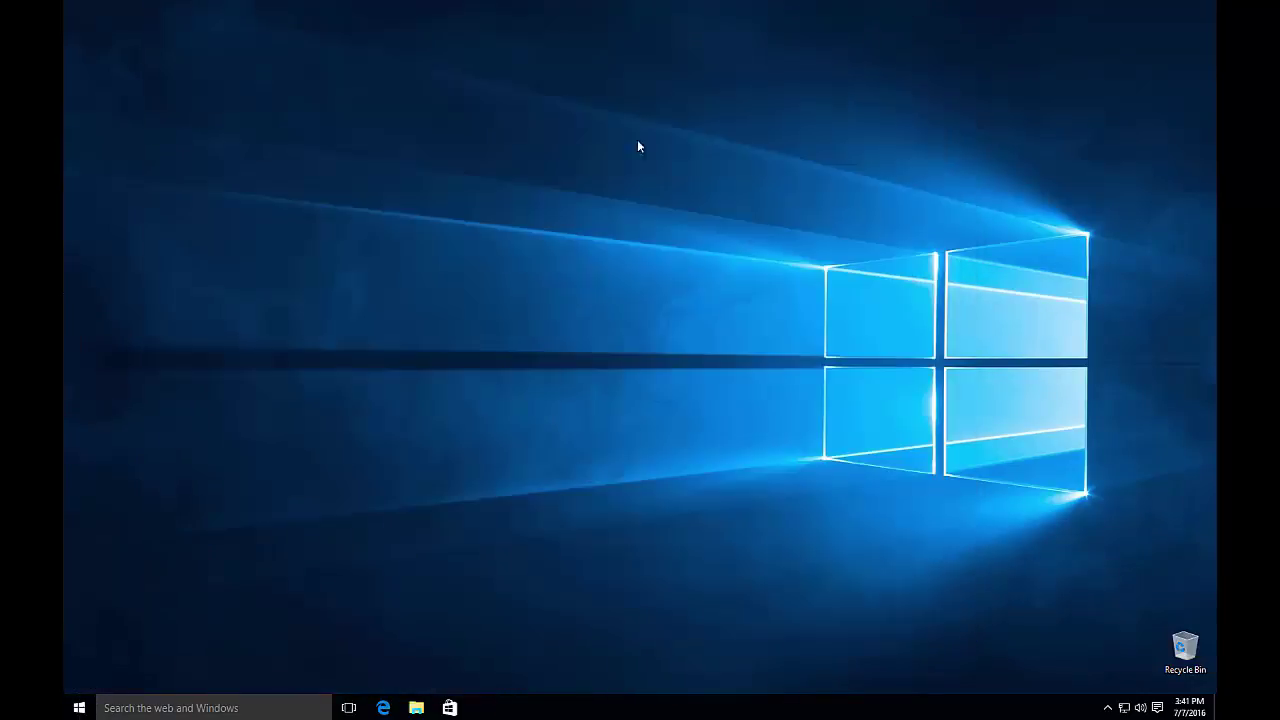
Reopen the Start menu and turn the News live tile back on.
left_click(70, 708)
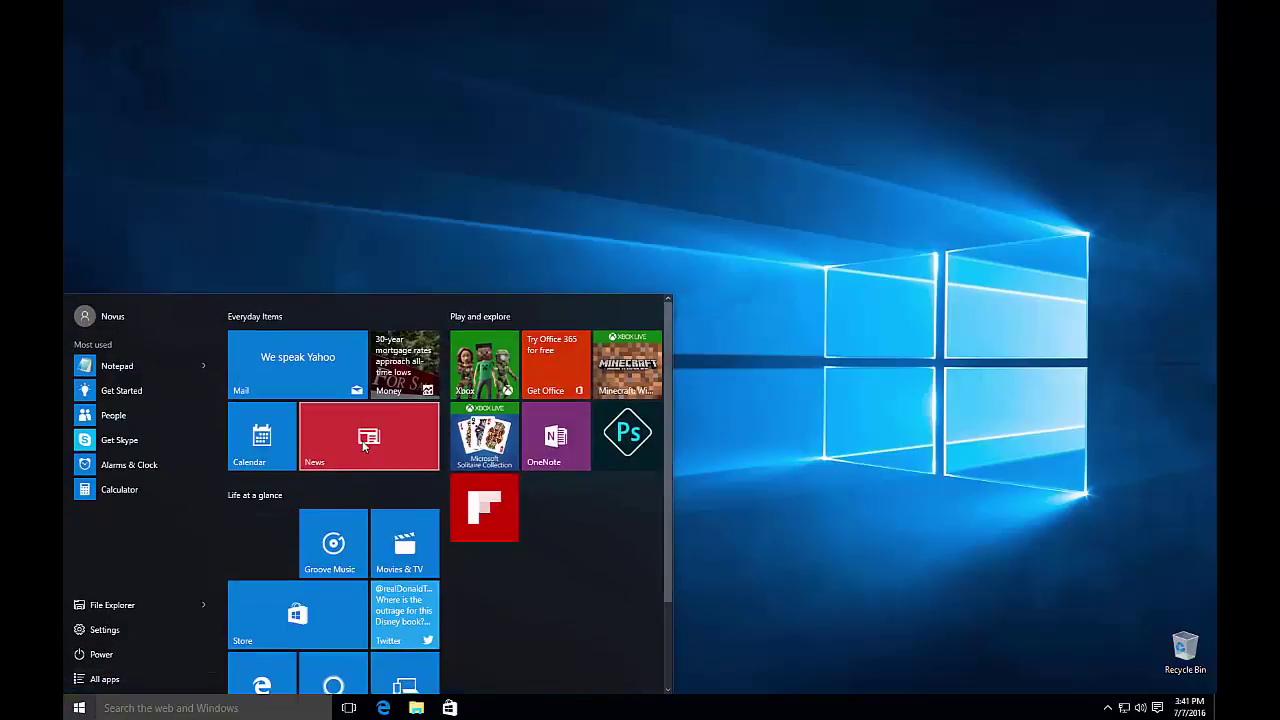
right_click(362, 443)
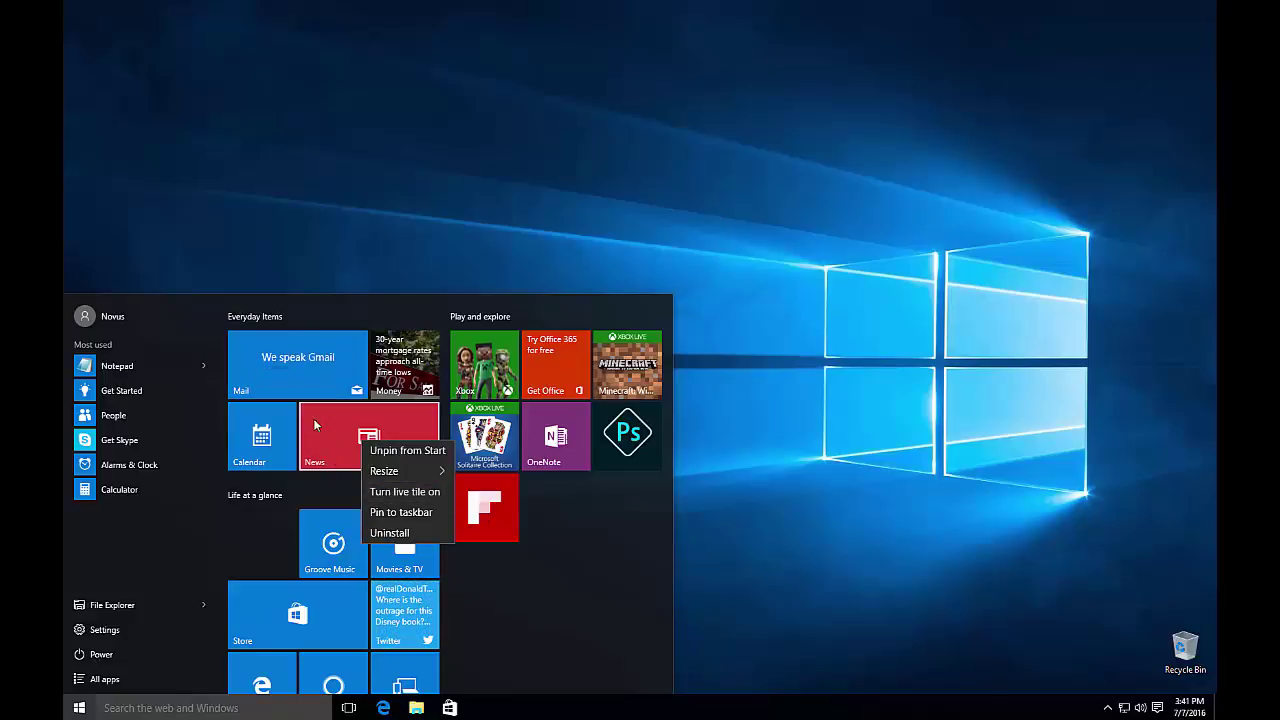
left_click(398, 498)
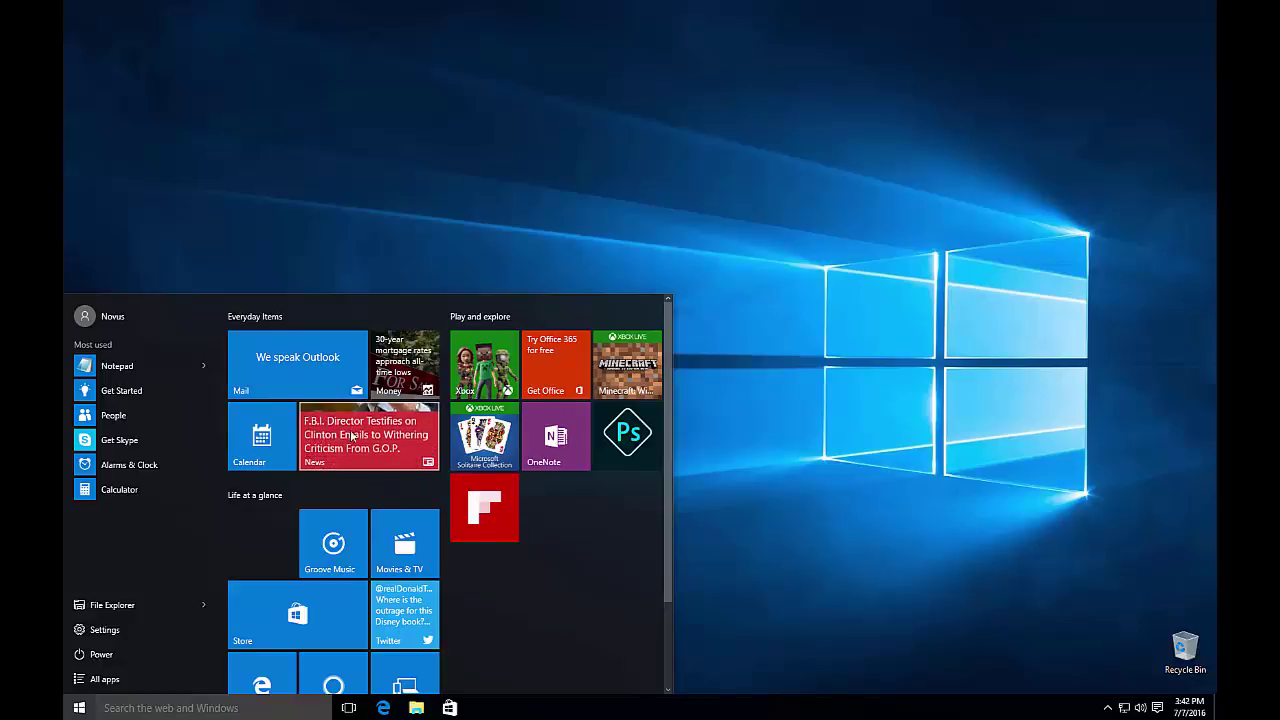
scroll(357, 430, "down", 1)
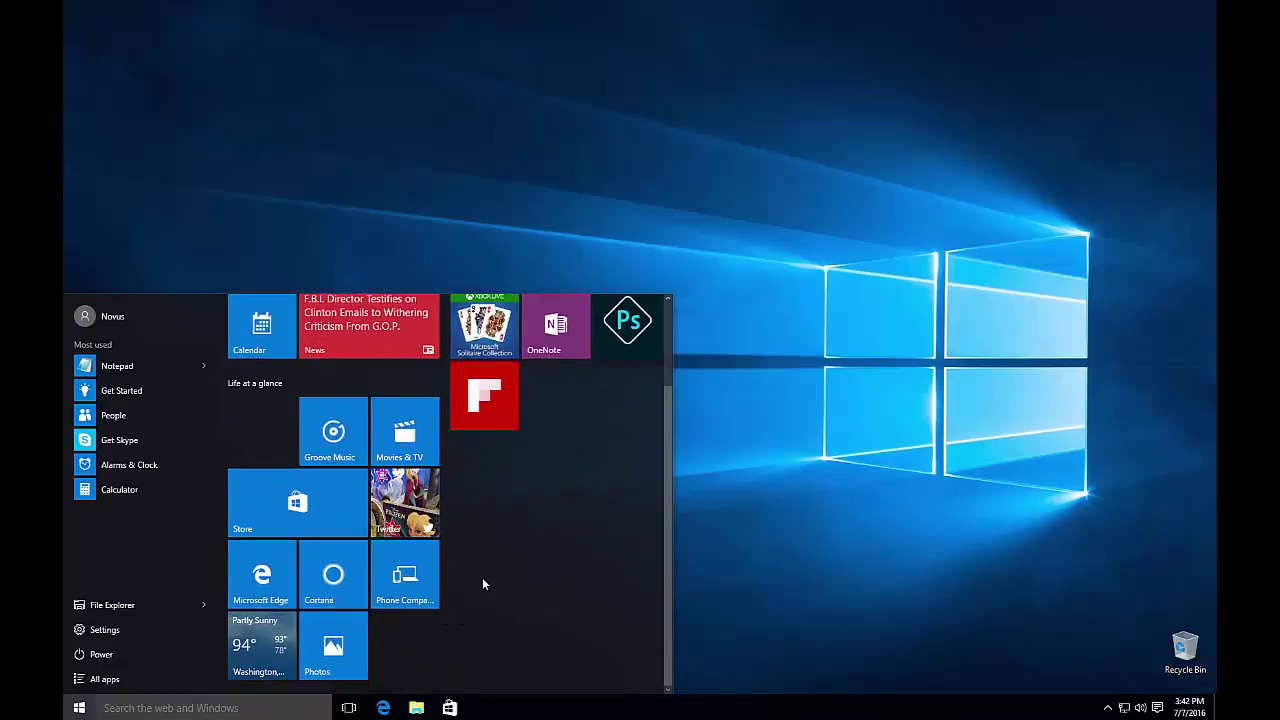
Examine the options available for the Microsoft Edge tile in the Life at a glance group and dismiss them.
right_click(237, 572)
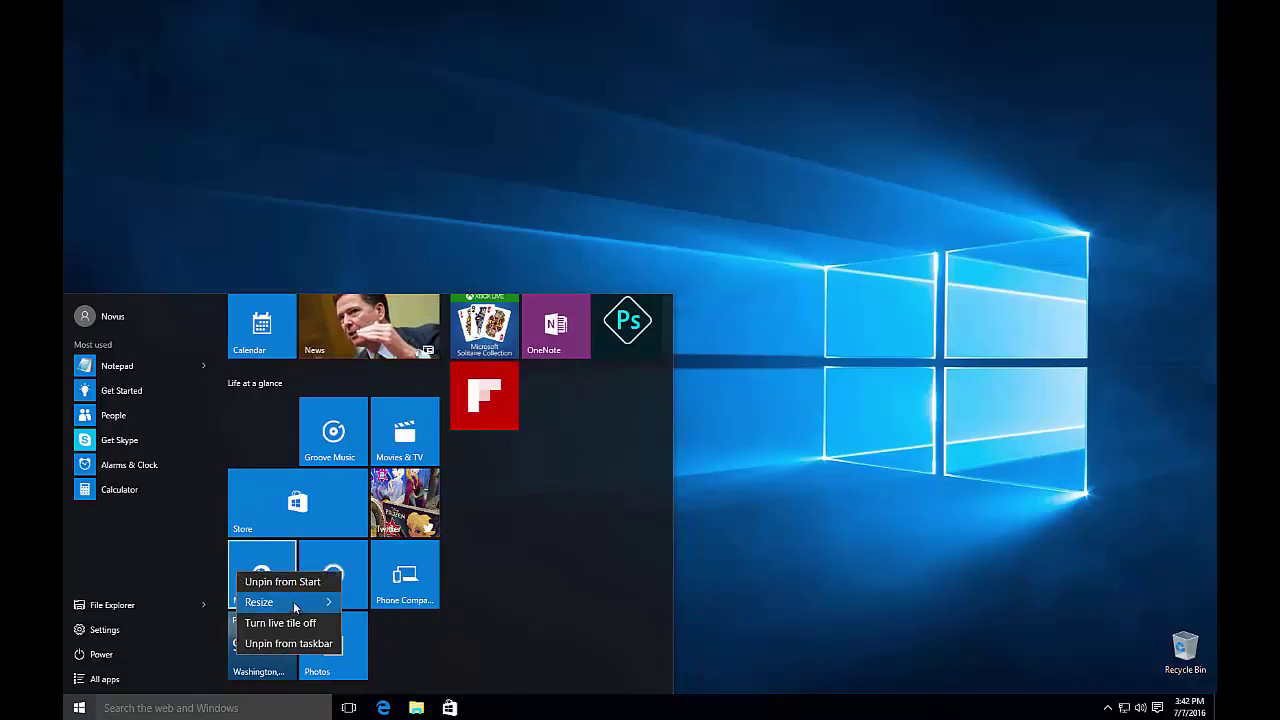
mouse_move(300, 602)
left_click(467, 579)
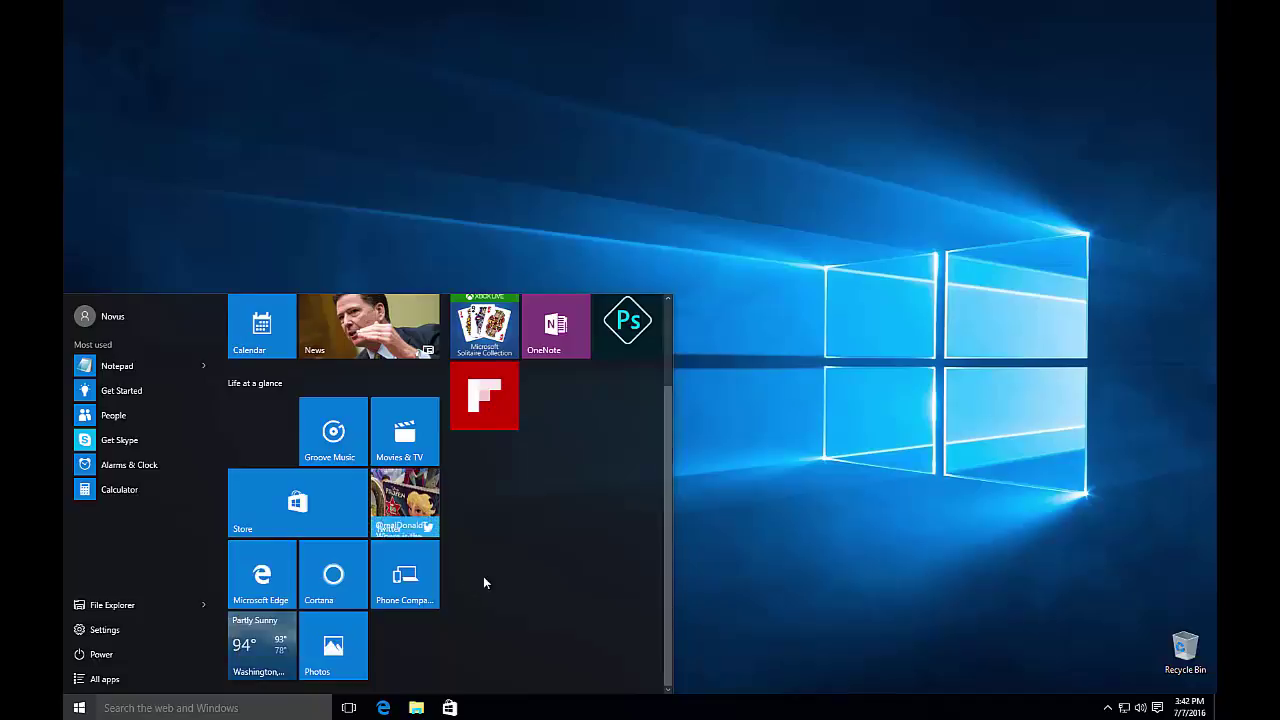
Pin Calculator from the most used apps to the Life at a glance group and turn off its live tile.
scroll(483, 576, "up", 2)
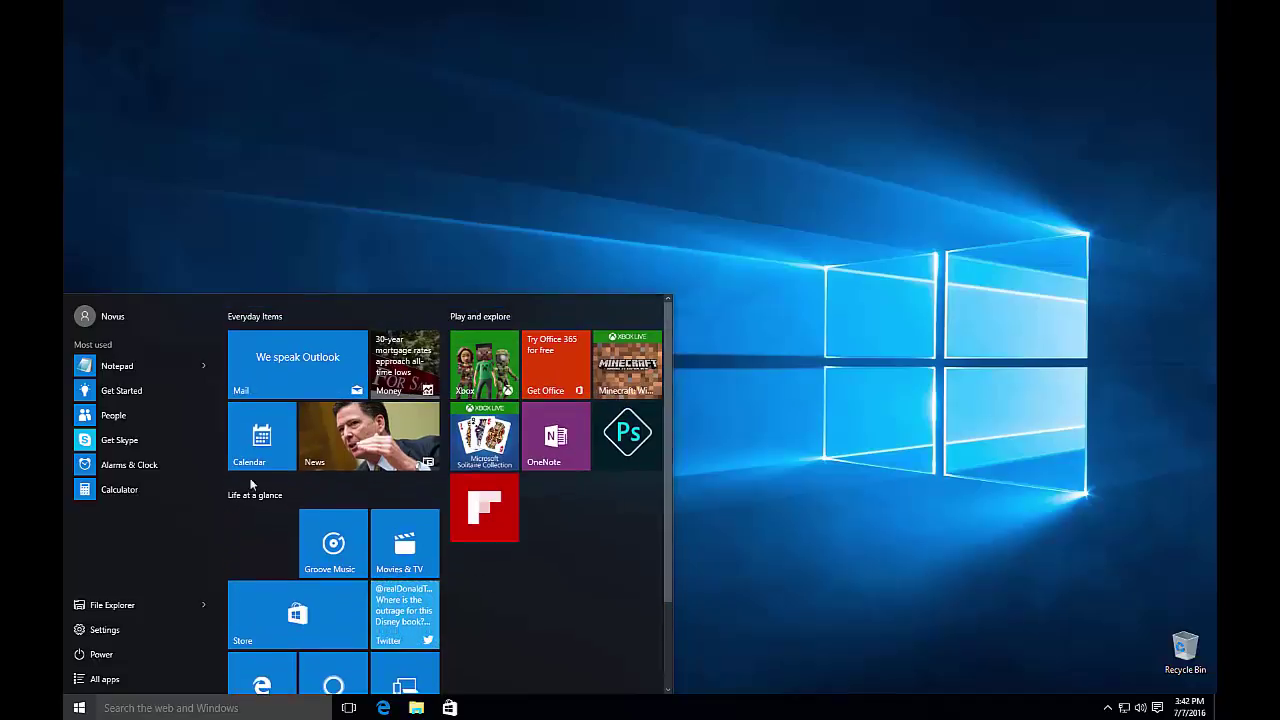
left_click_drag(118, 490, 270, 600)
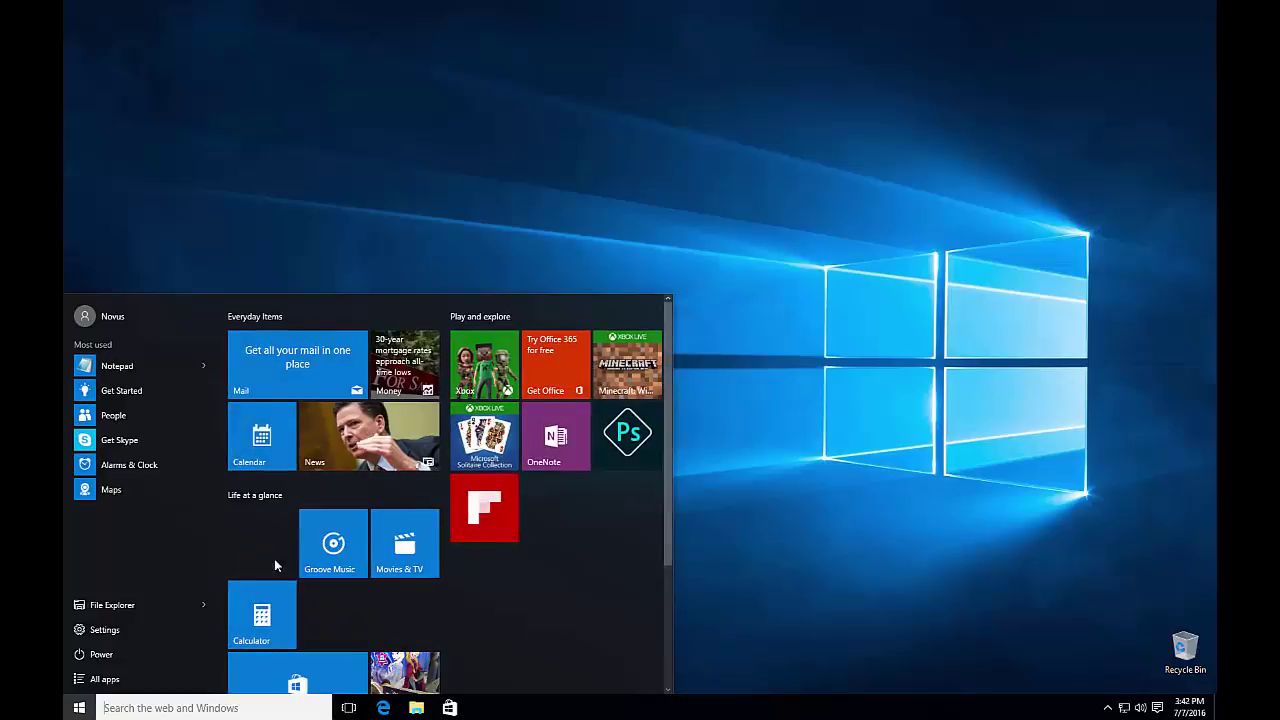
scroll(275, 565, "down", 2)
right_click(256, 426)
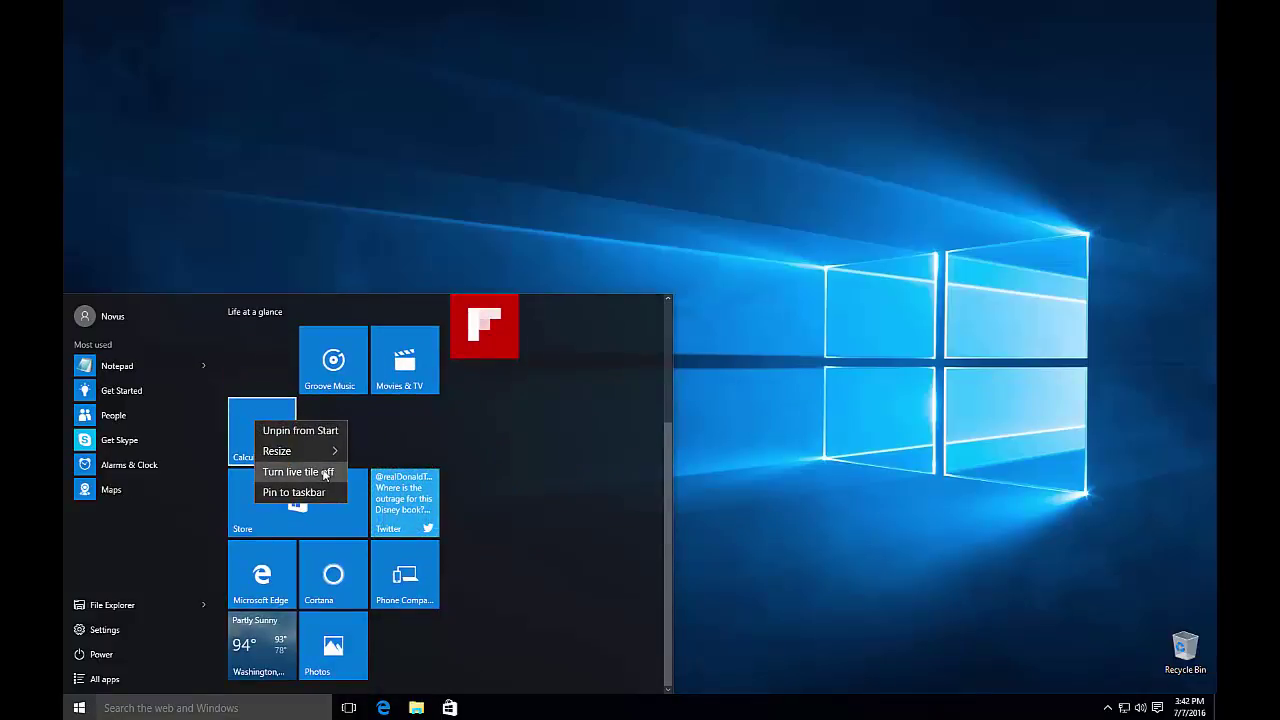
left_click(324, 472)
Turn the Calculator live tile back on, check the tile's options and dismiss them.
right_click(266, 432)
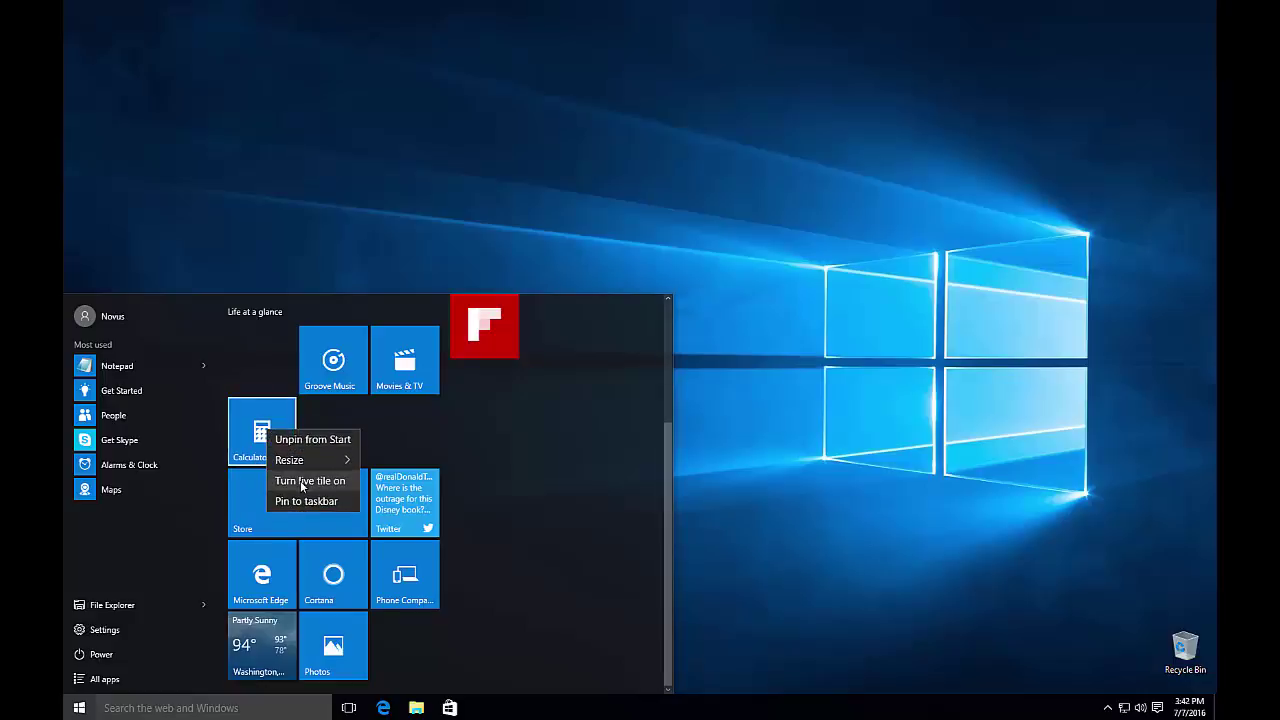
key("Escape")
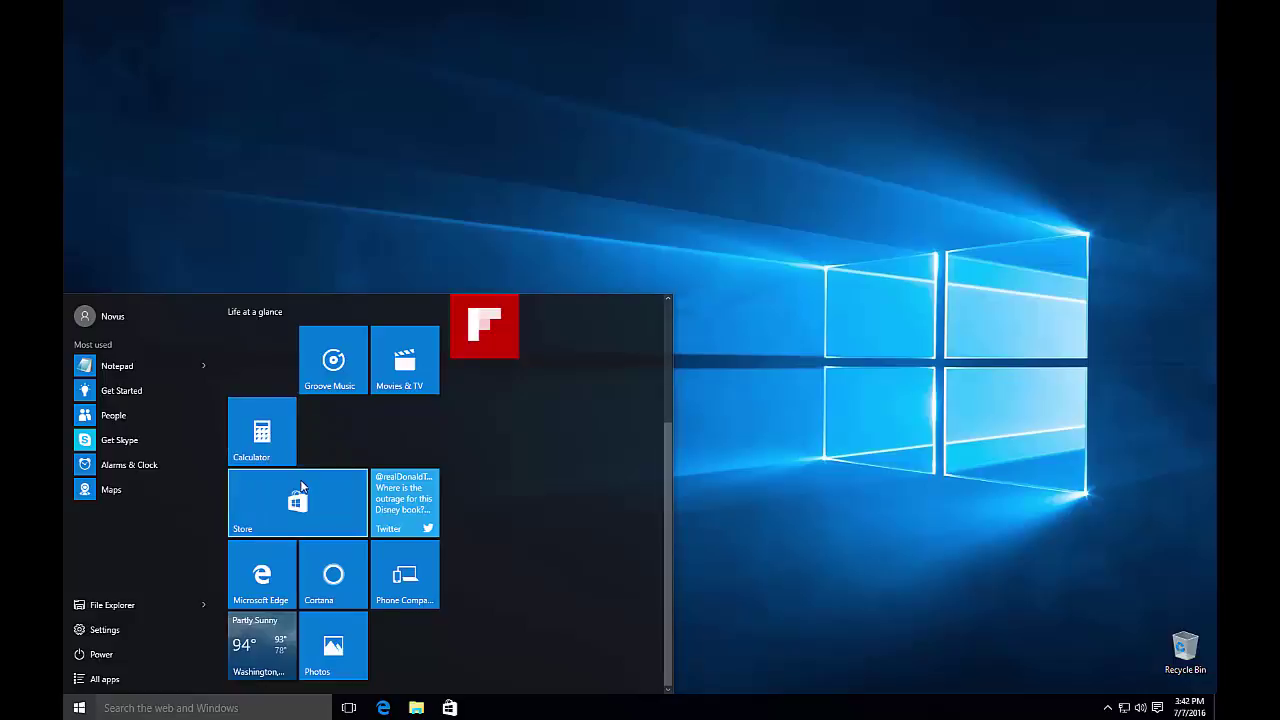
right_click(260, 433)
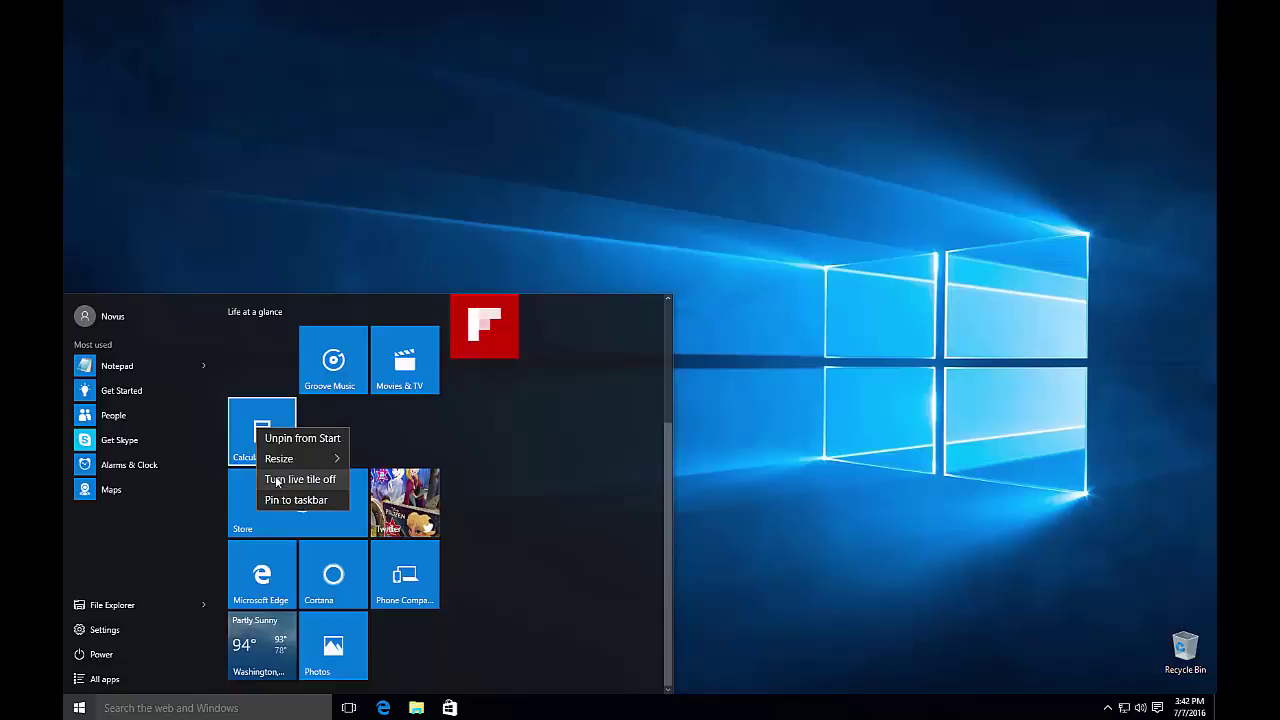
left_click(248, 386)
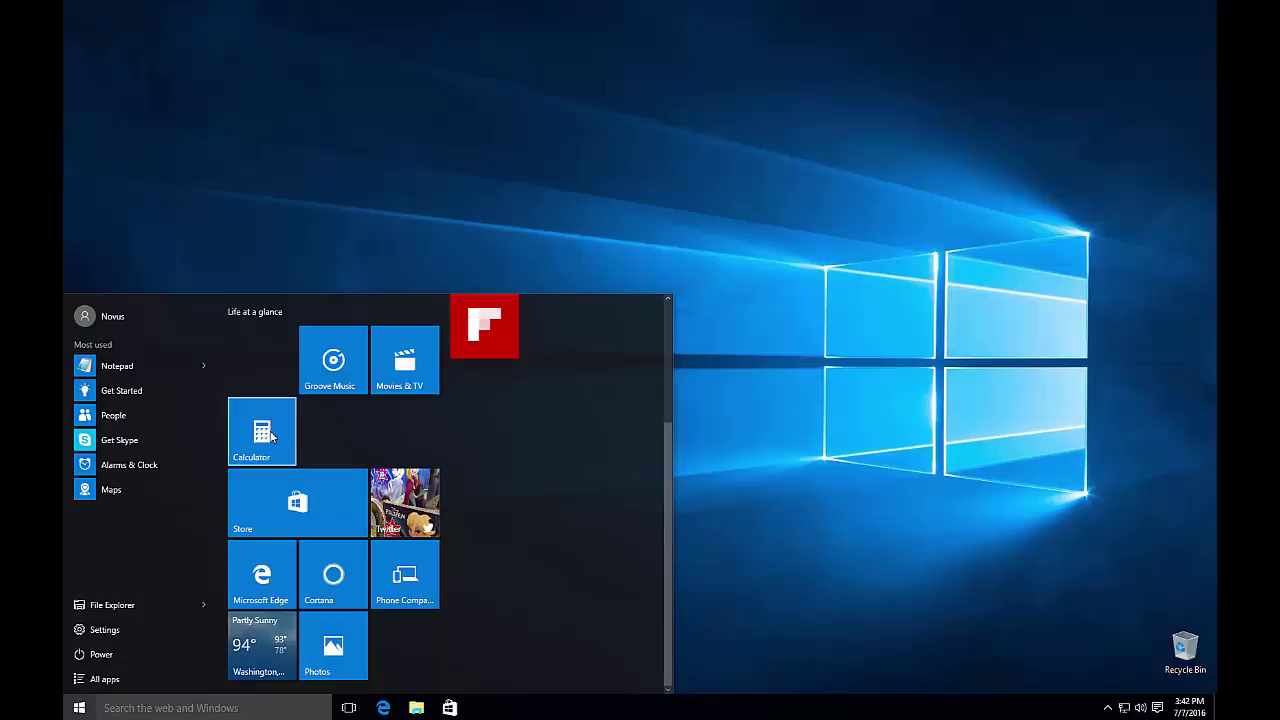
Pin Notepad from the most used apps beside Groove Music in the Life at a glance group and examine its tile options.
scroll(271, 436, "up", 3)
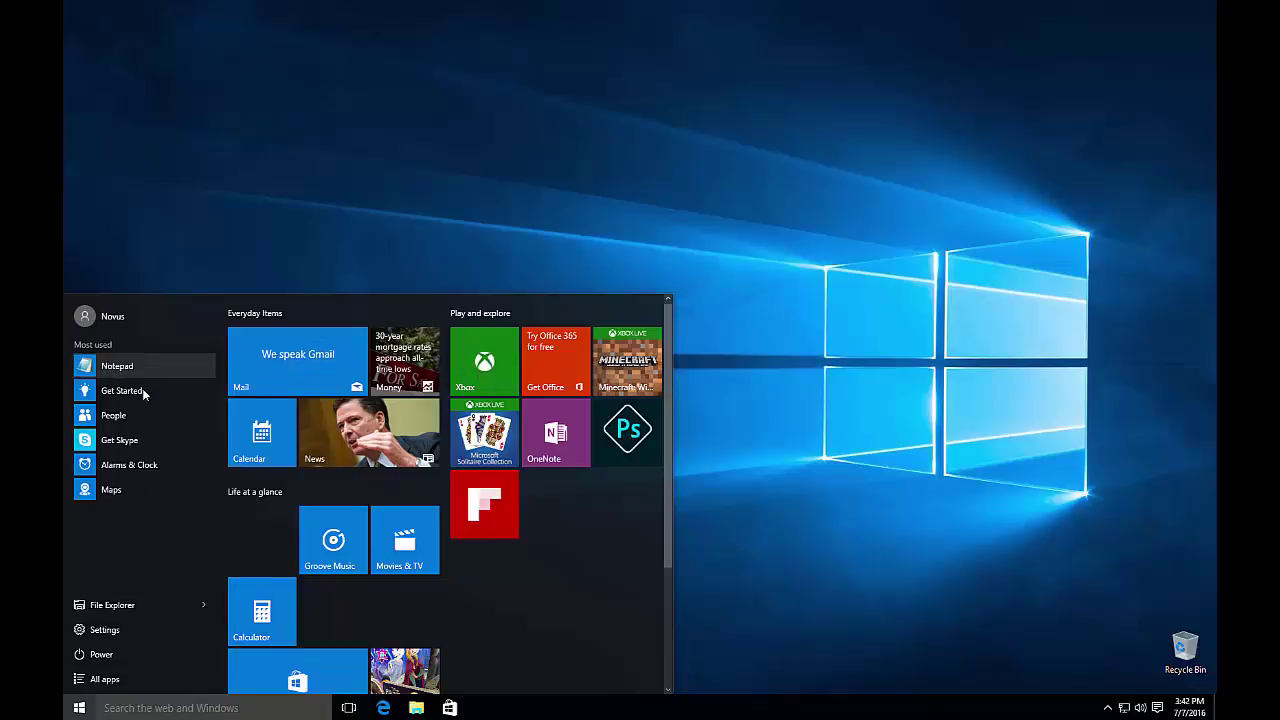
left_click_drag(142, 388, 256, 539)
right_click(258, 539)
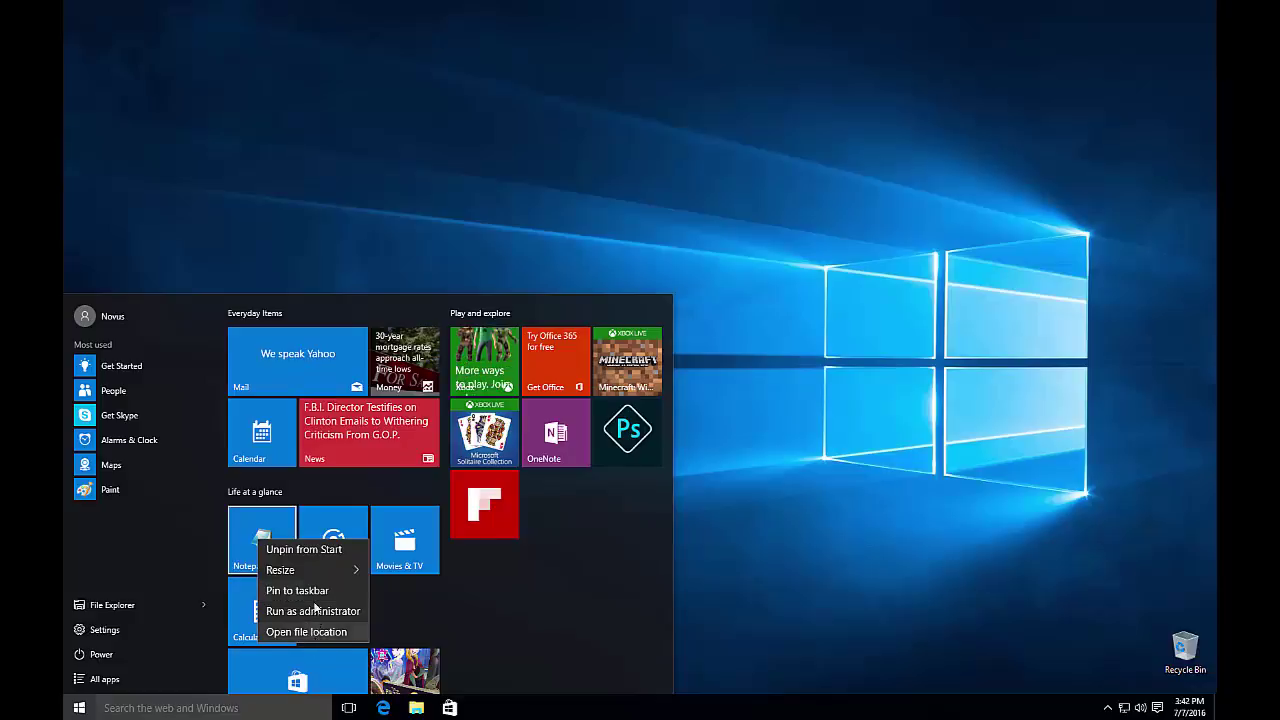
left_click(447, 609)
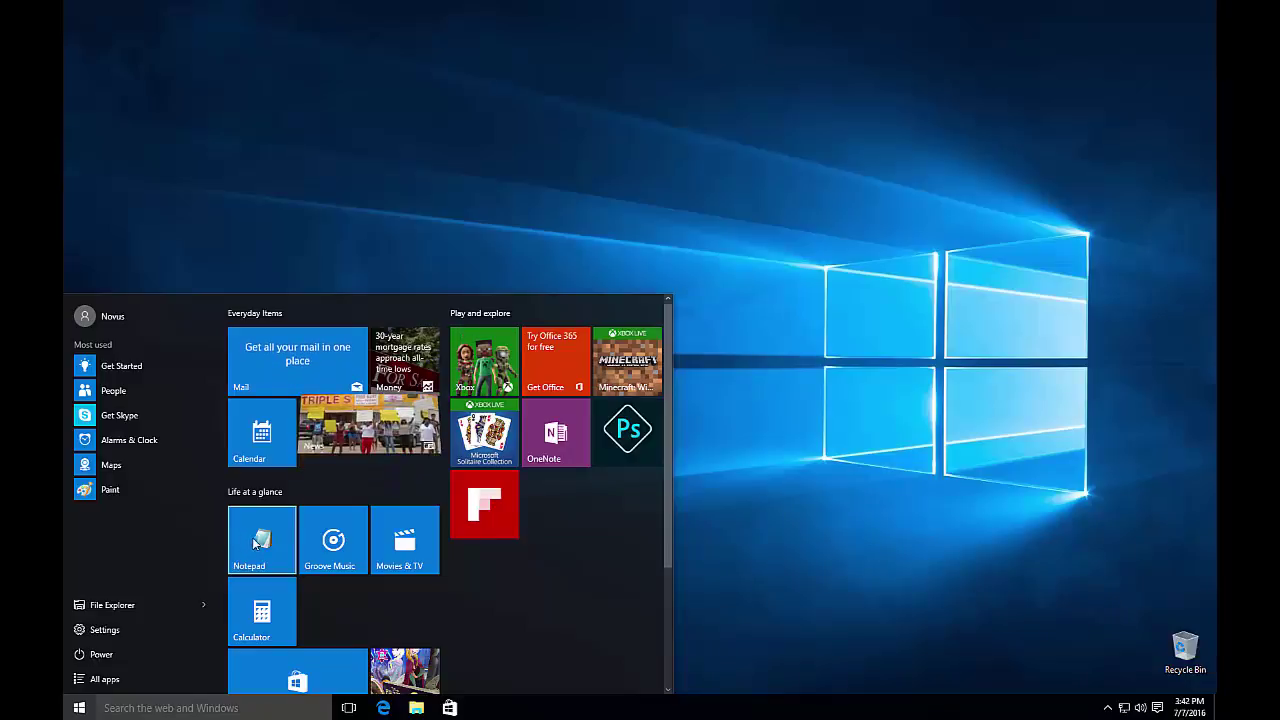
Unpin the Notepad and Calculator tiles in the Life at a glance group from Start.
right_click(257, 543)
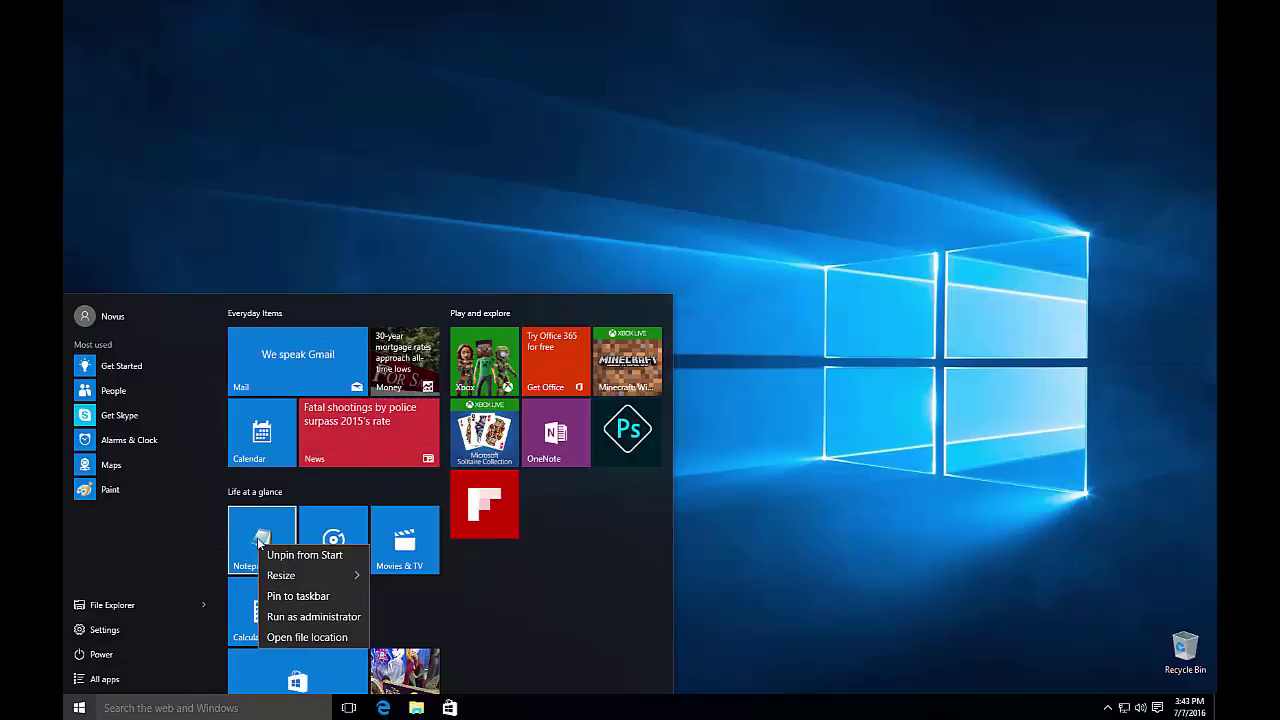
left_click(282, 555)
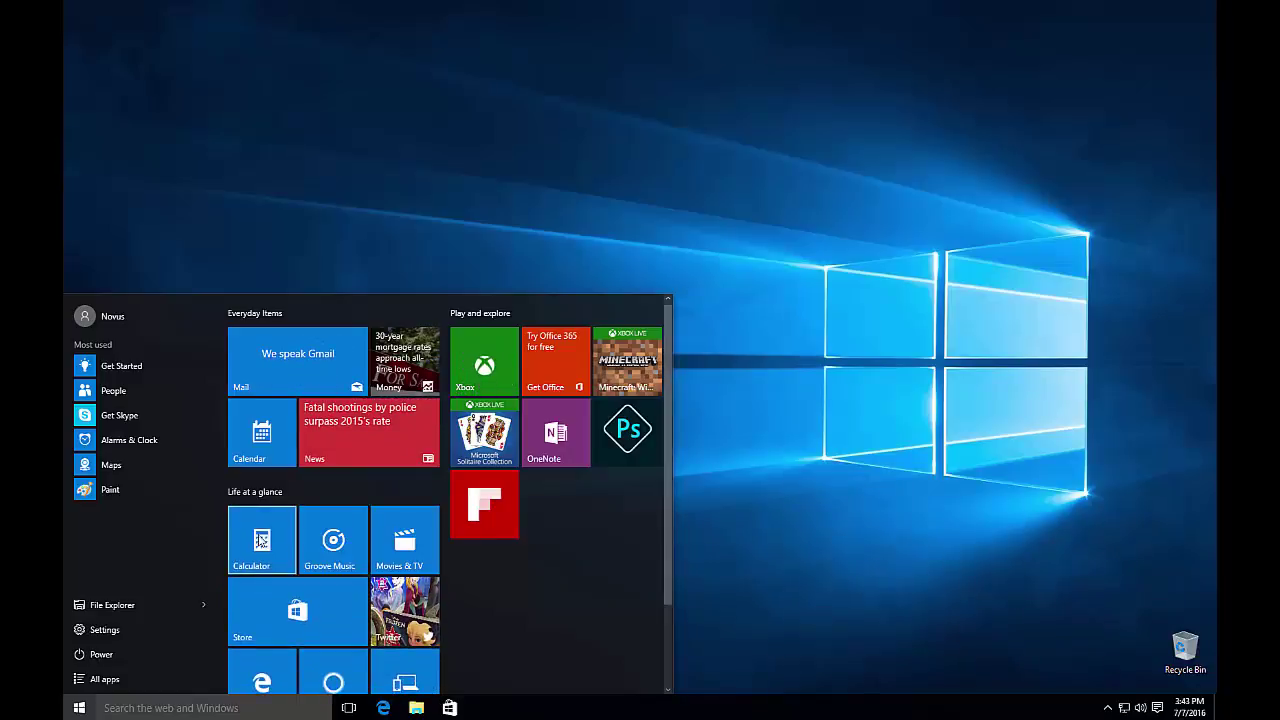
right_click(271, 540)
left_click(280, 540)
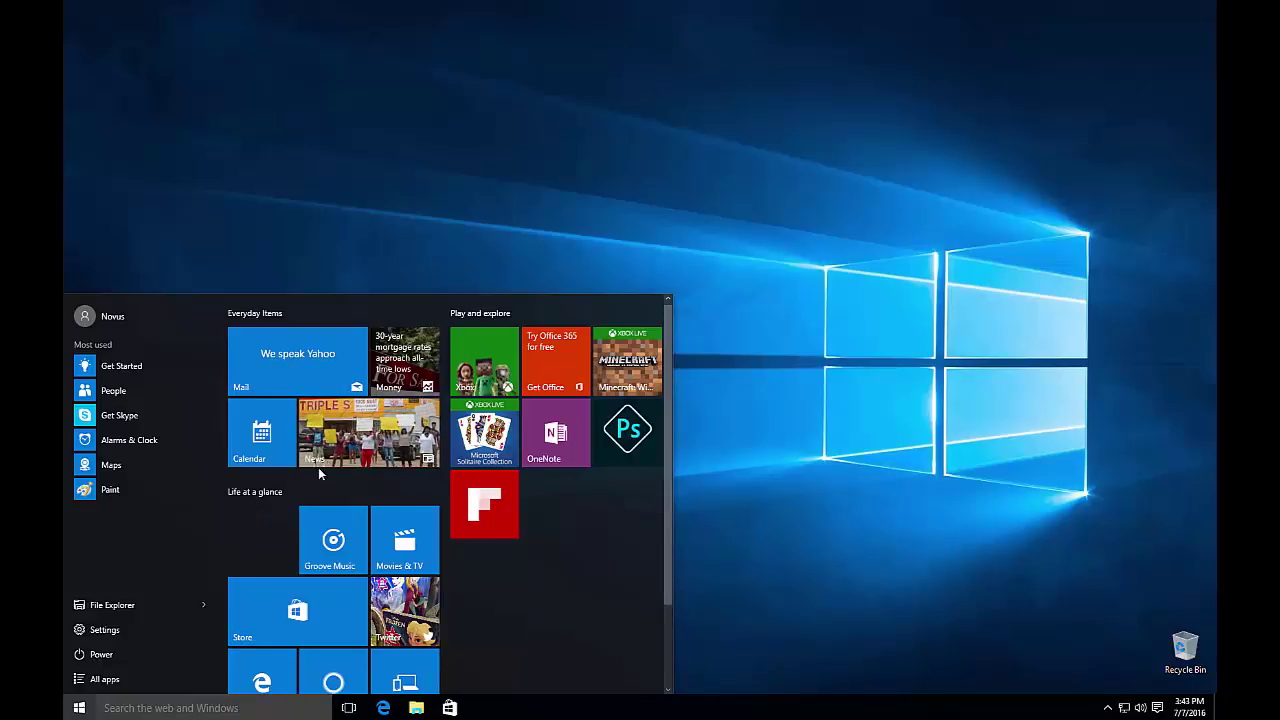
Pin the News app to the taskbar from its tile in the Everyday Items group.
right_click(345, 433)
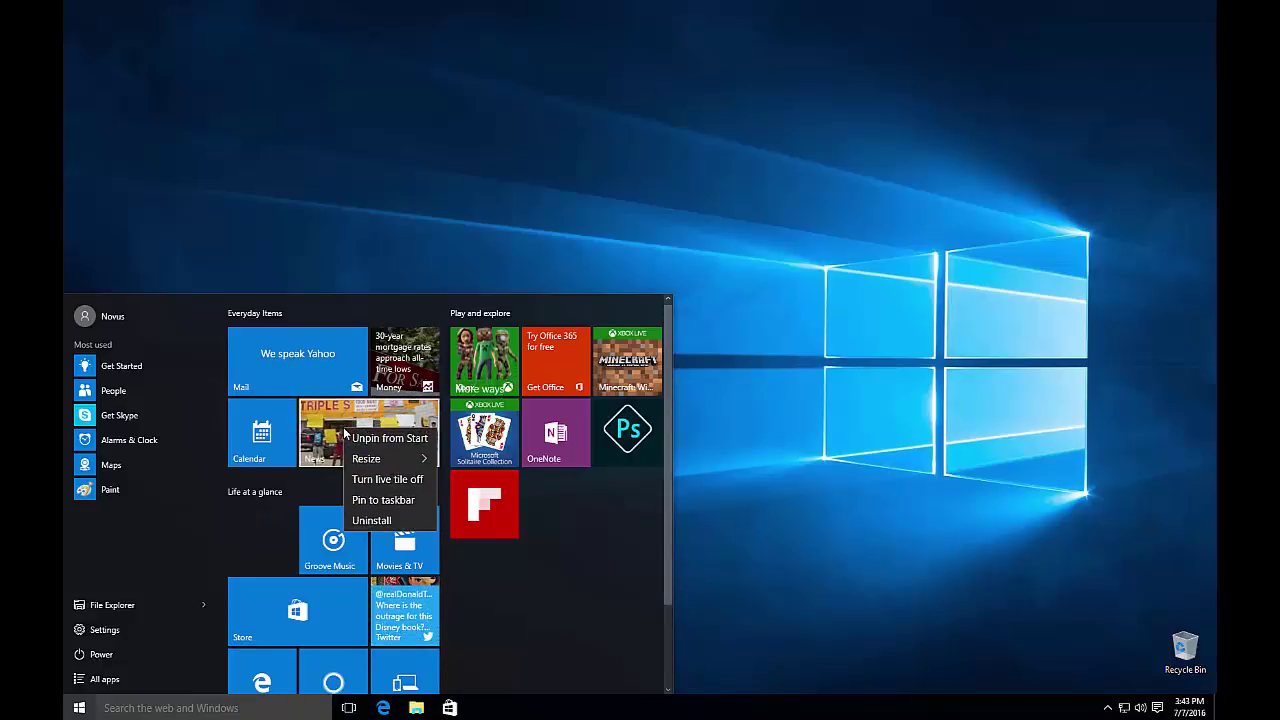
left_click(412, 498)
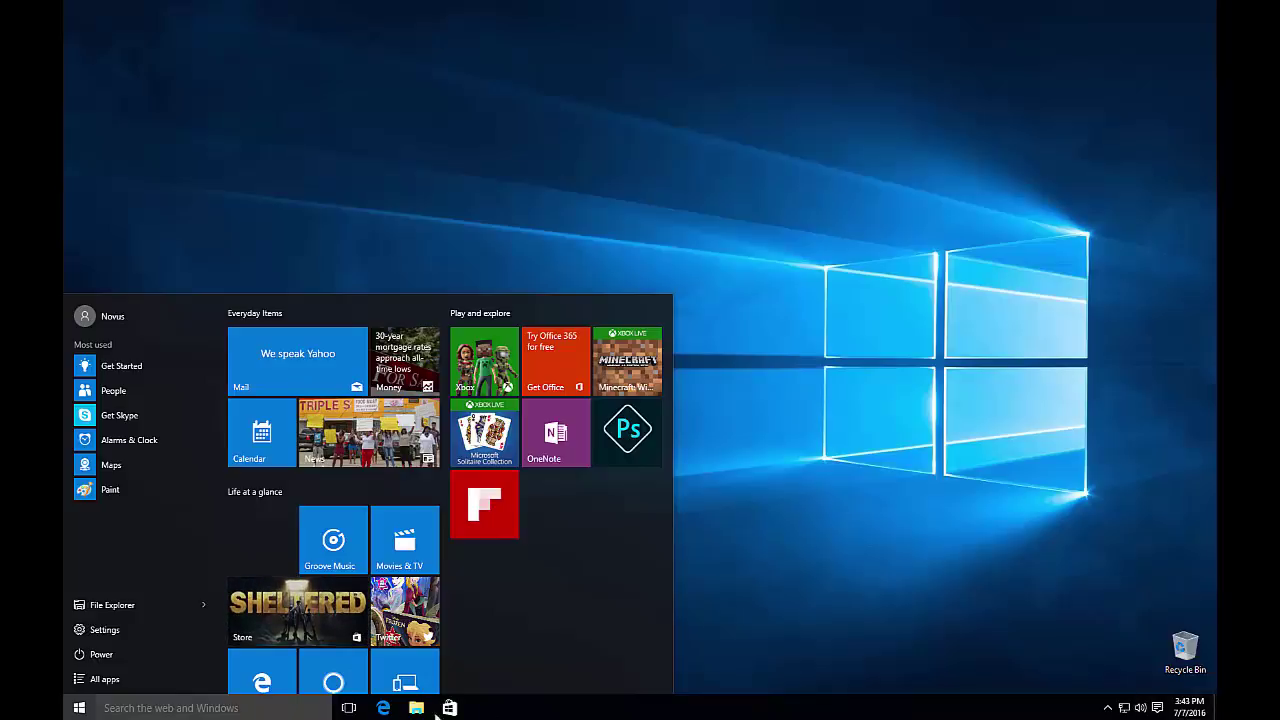
right_click(355, 424)
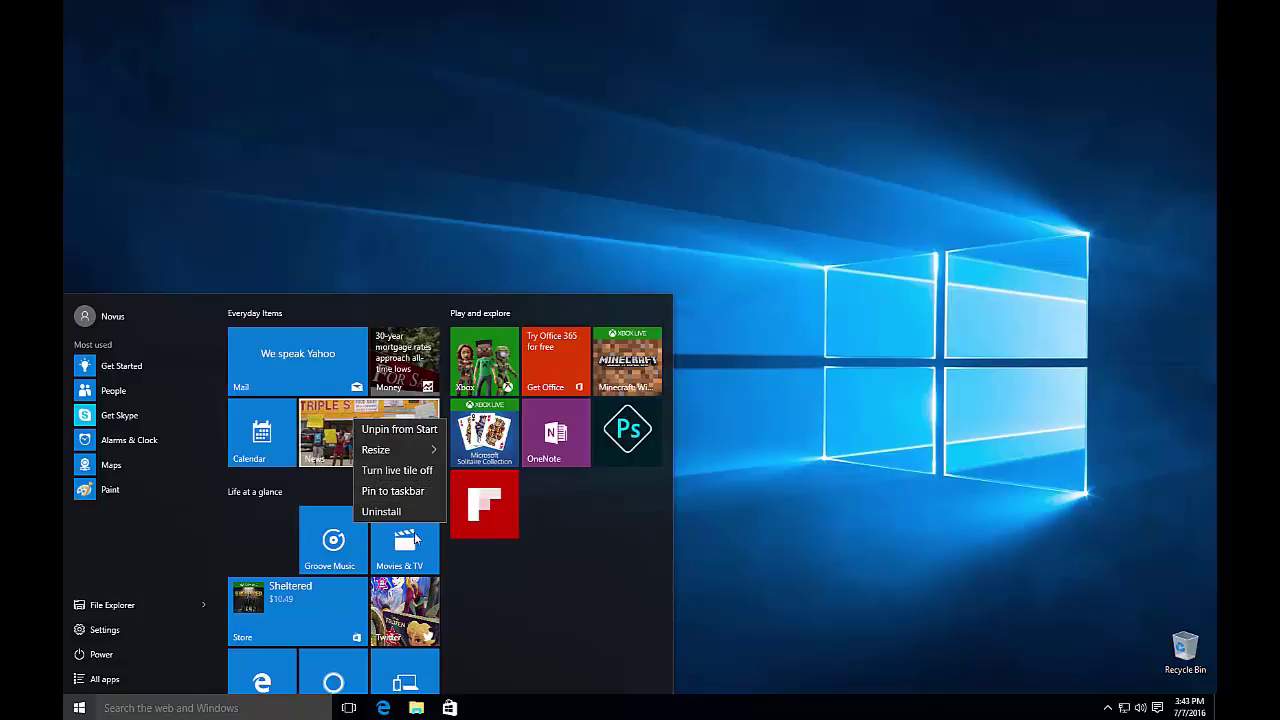
left_click(409, 490)
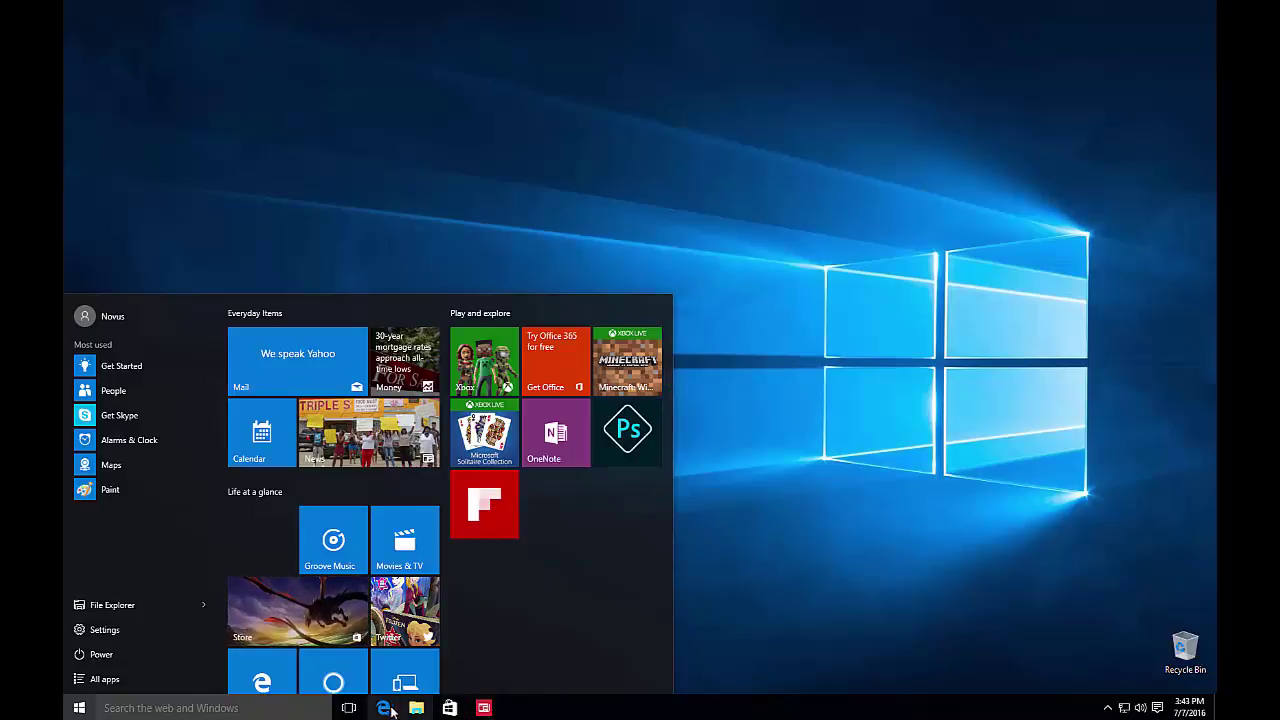
Close the Start menu, open the News app from the taskbar and close its window.
left_click(737, 623)
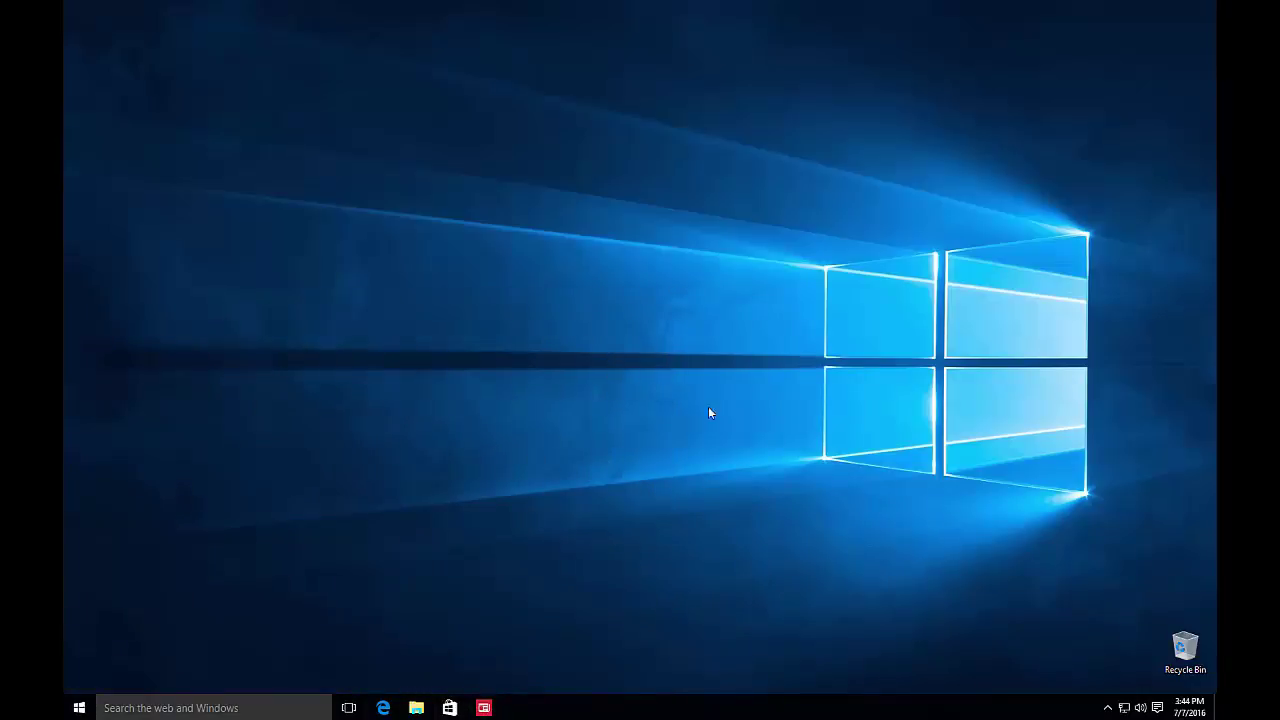
left_click(484, 708)
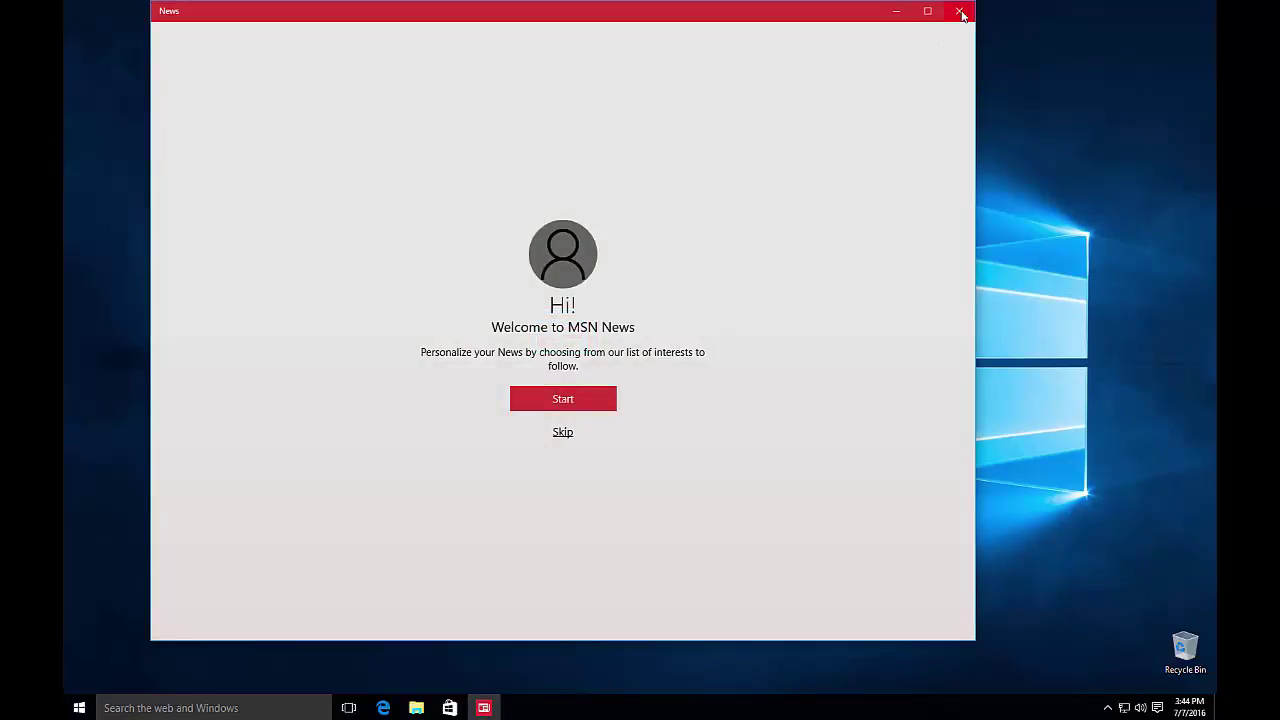
left_click(960, 12)
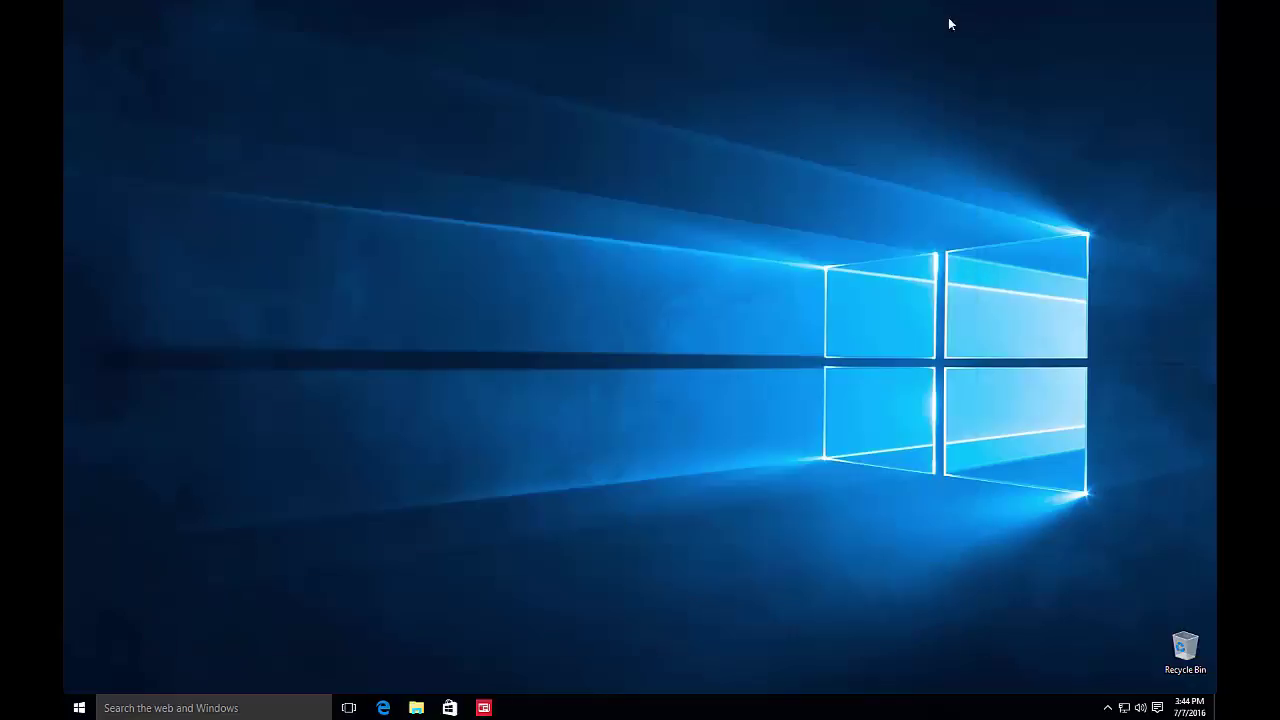
Open the News app from its Start menu tile and close its window.
left_click(79, 708)
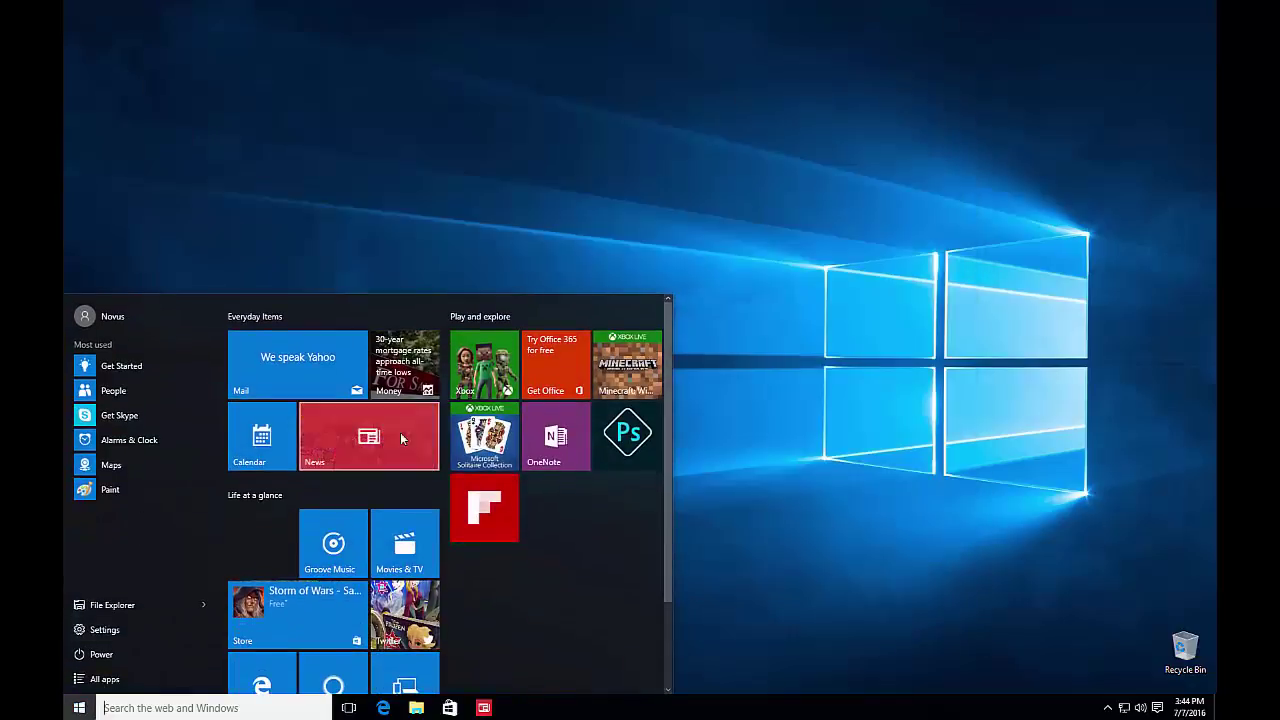
left_click(357, 441)
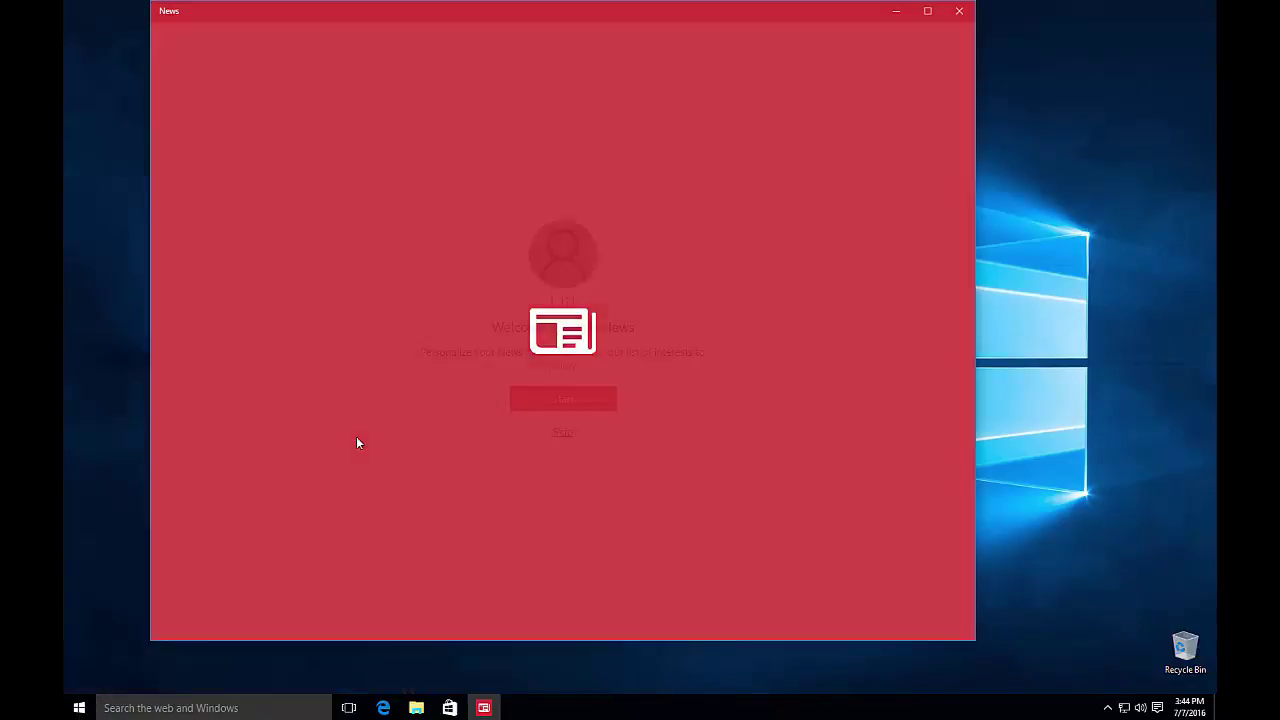
left_click(962, 12)
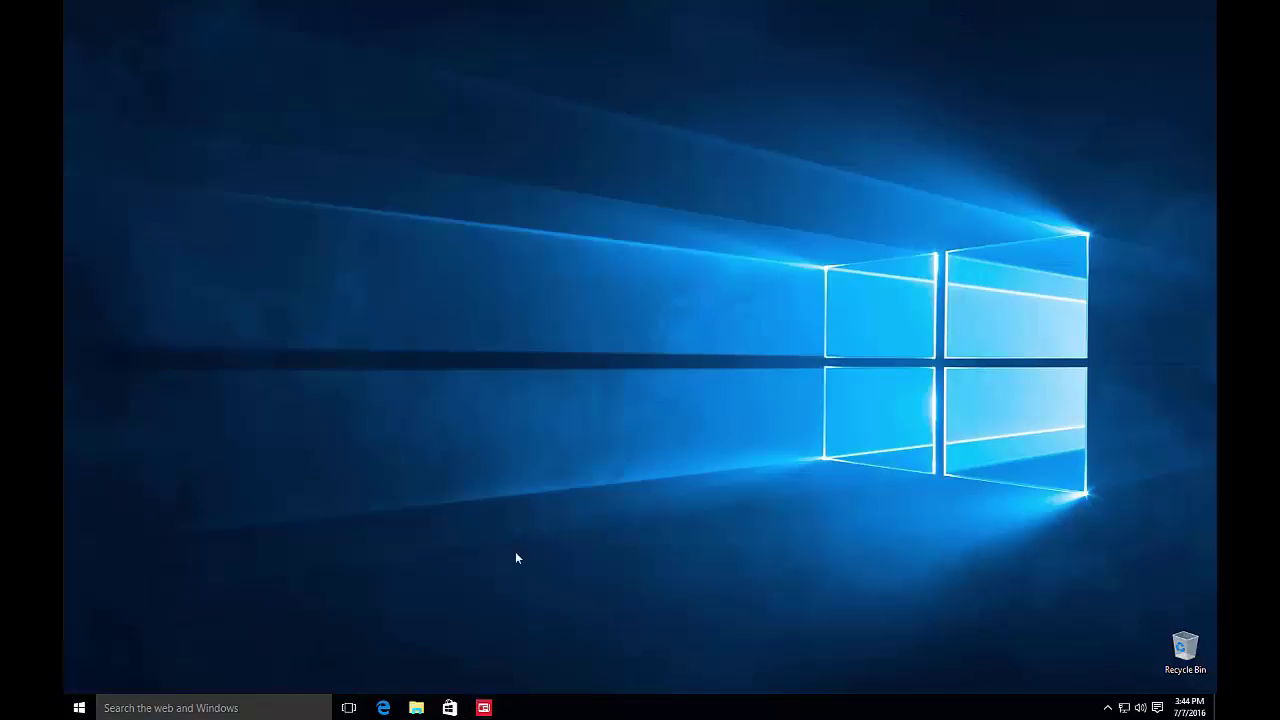
Open and close News once more from the taskbar and unpin it from the taskbar.
left_click(483, 708)
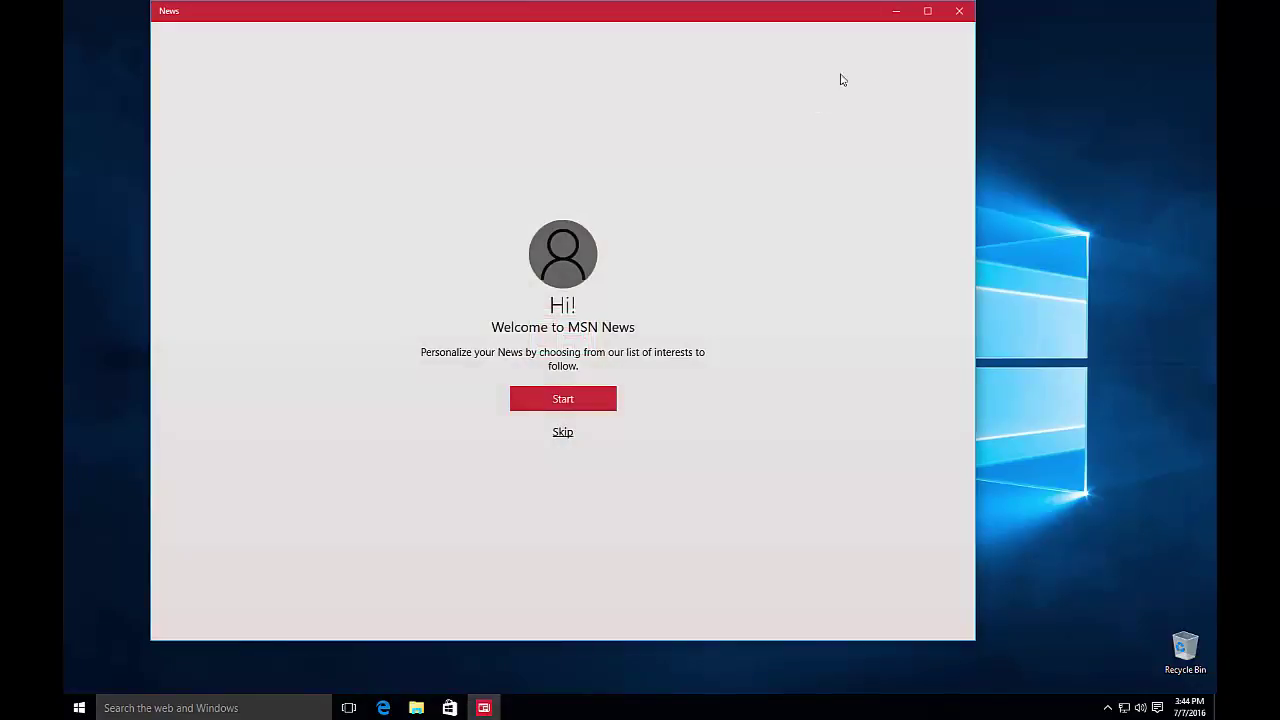
left_click(958, 12)
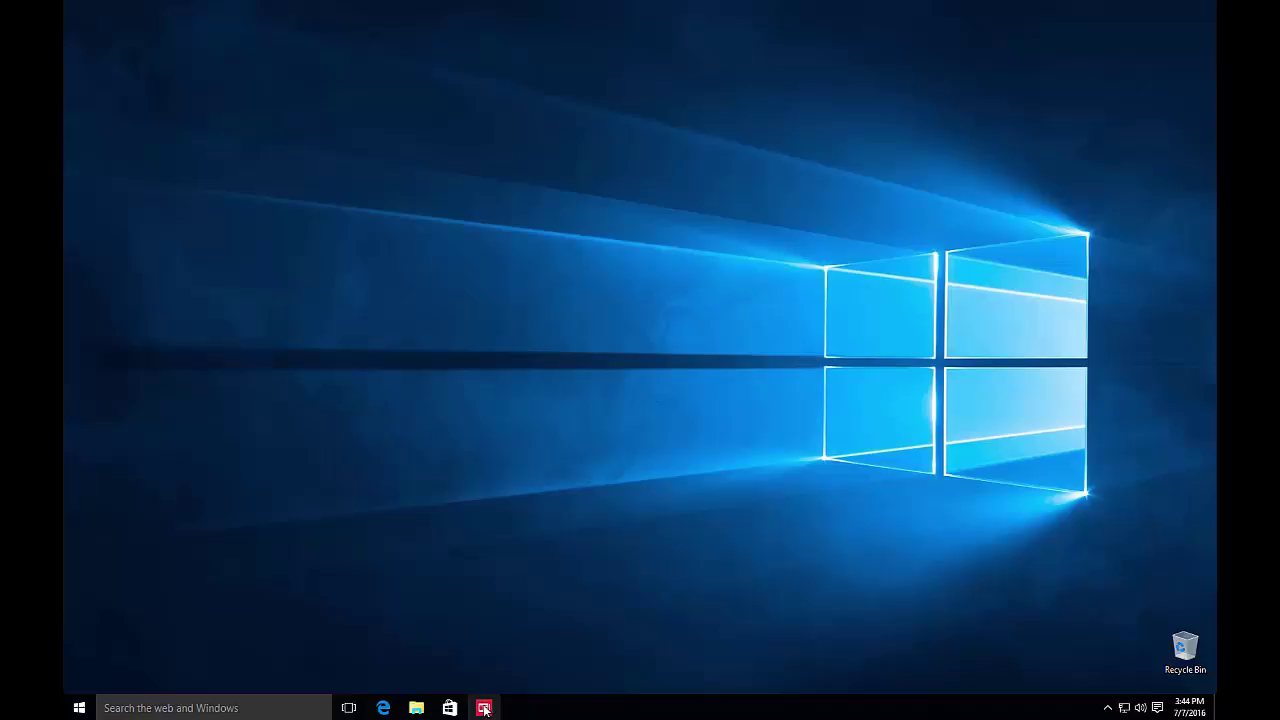
right_click(485, 709)
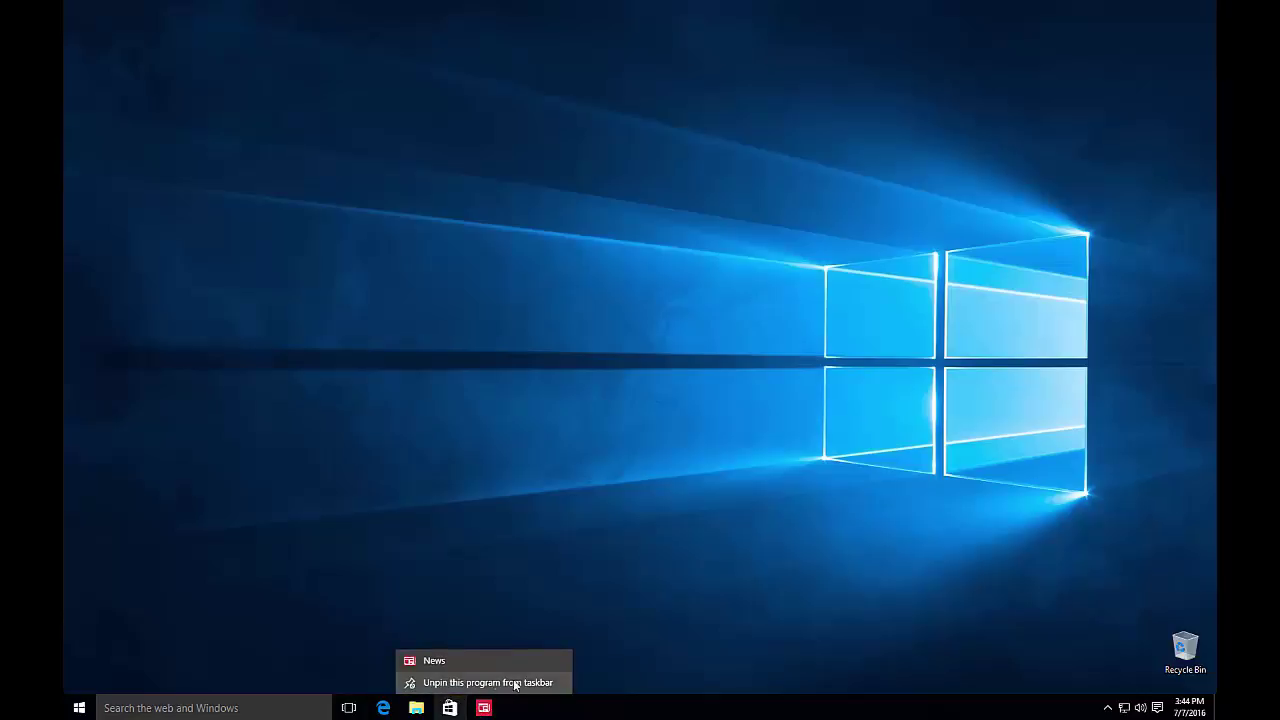
left_click(478, 683)
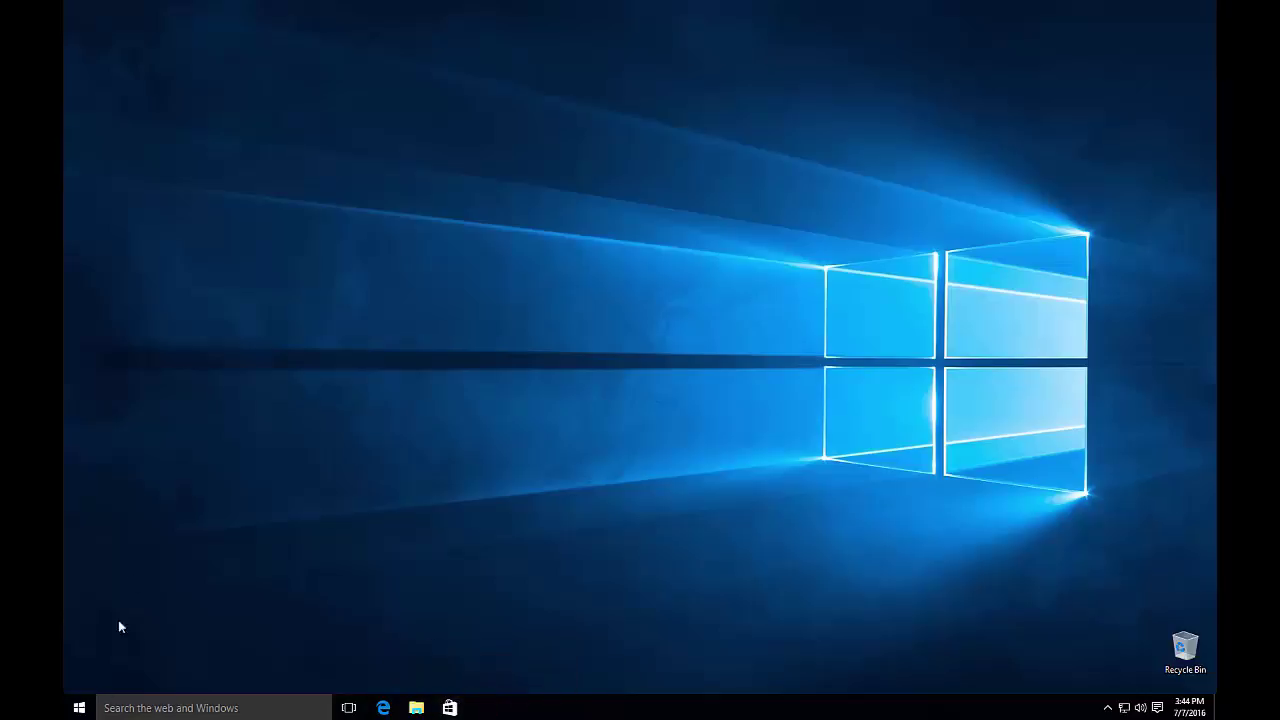
Bring up the uninstall confirmation for the News app from its Start menu tile and dismiss it without uninstalling.
left_click(79, 708)
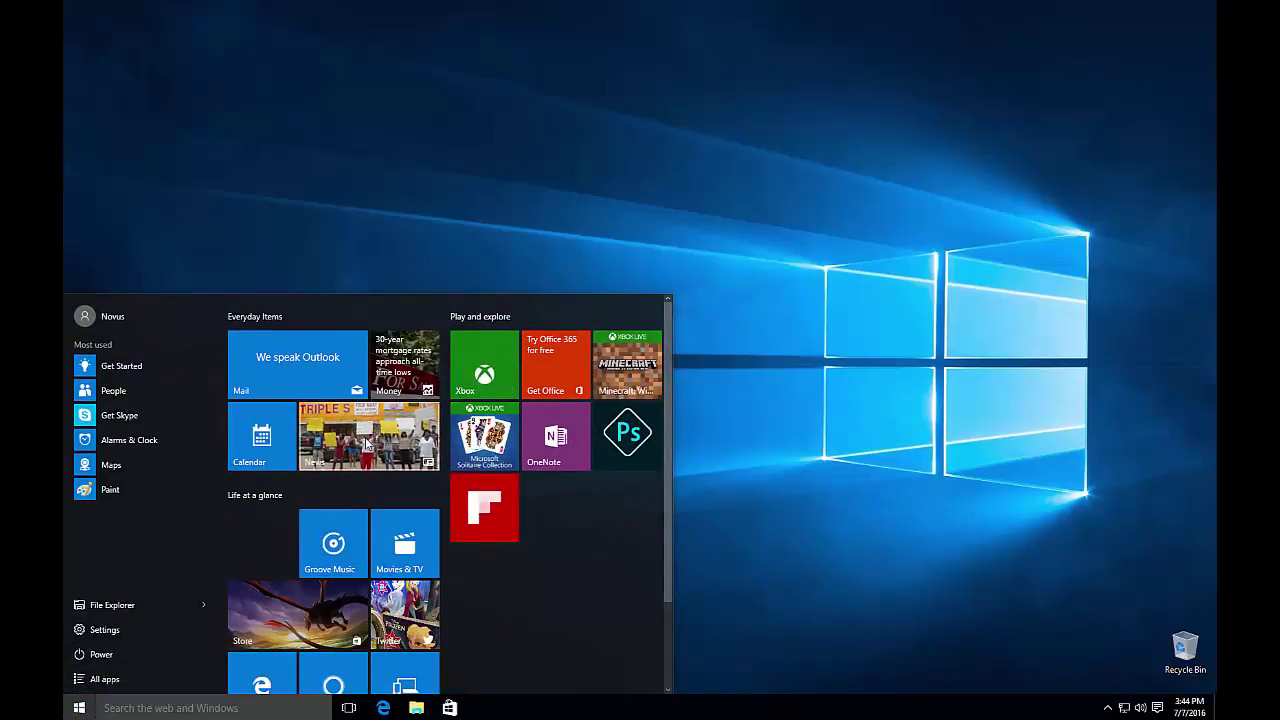
right_click(367, 444)
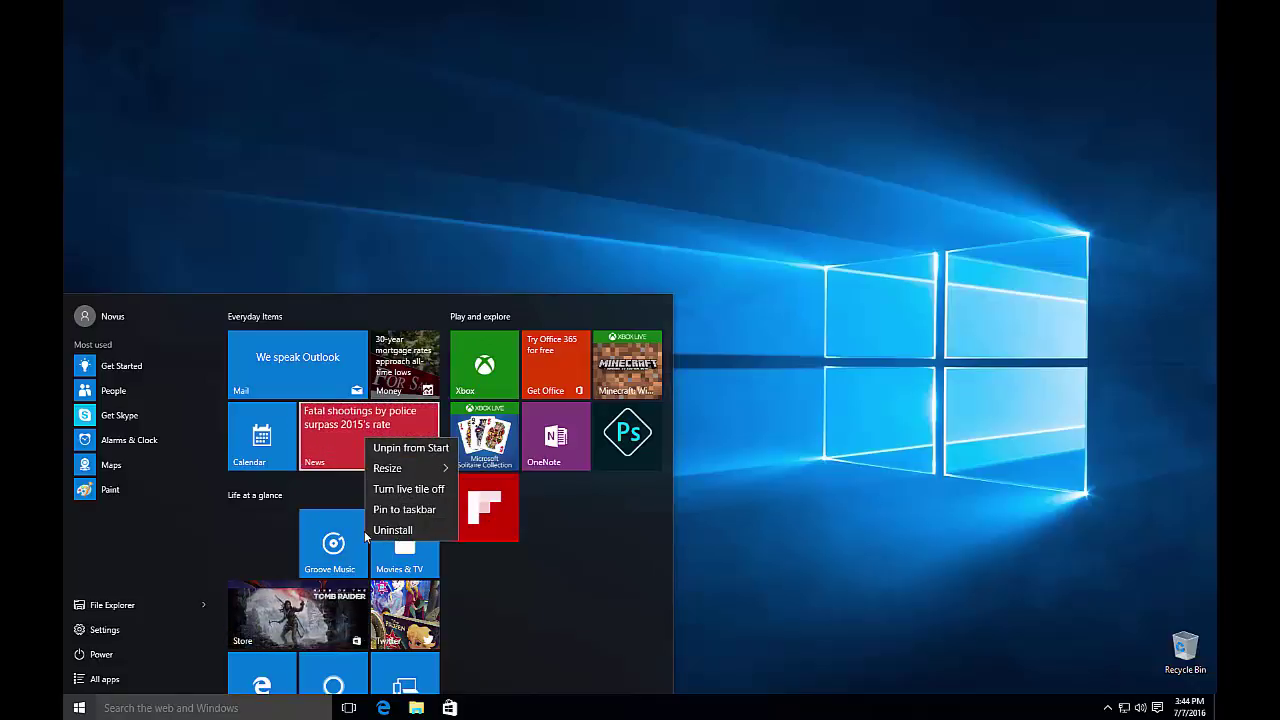
left_click(417, 530)
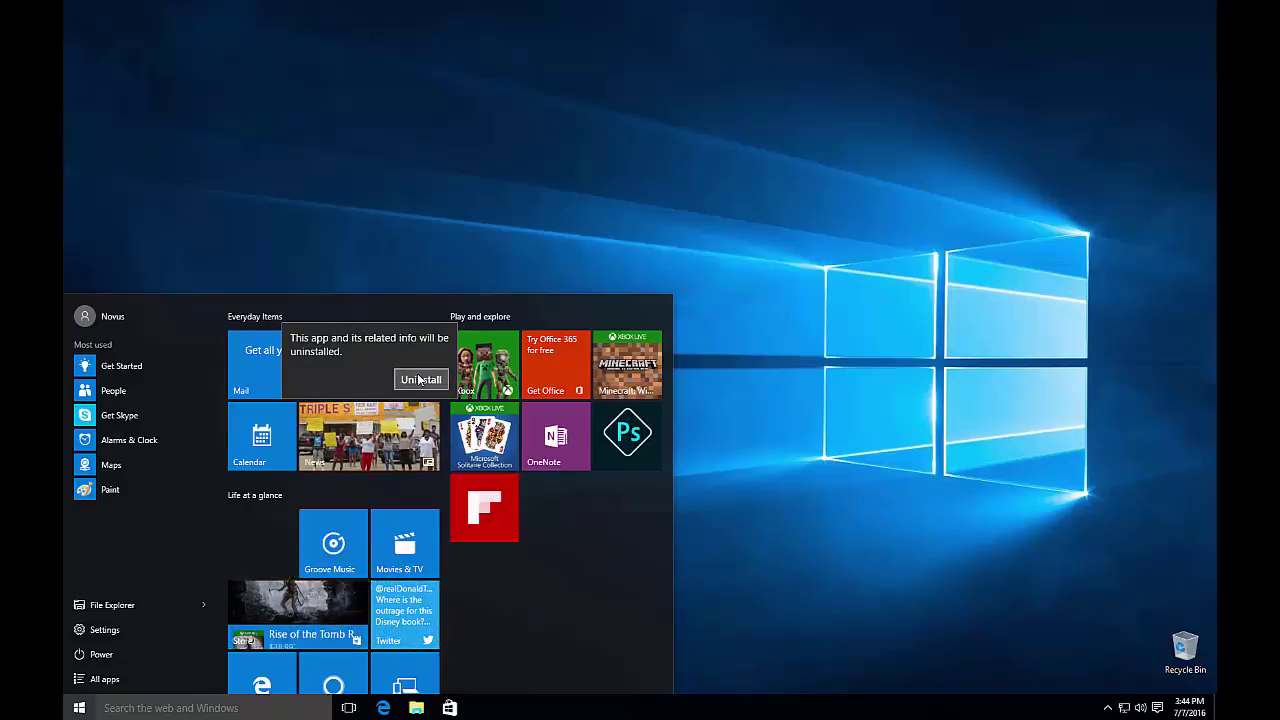
left_click(551, 525)
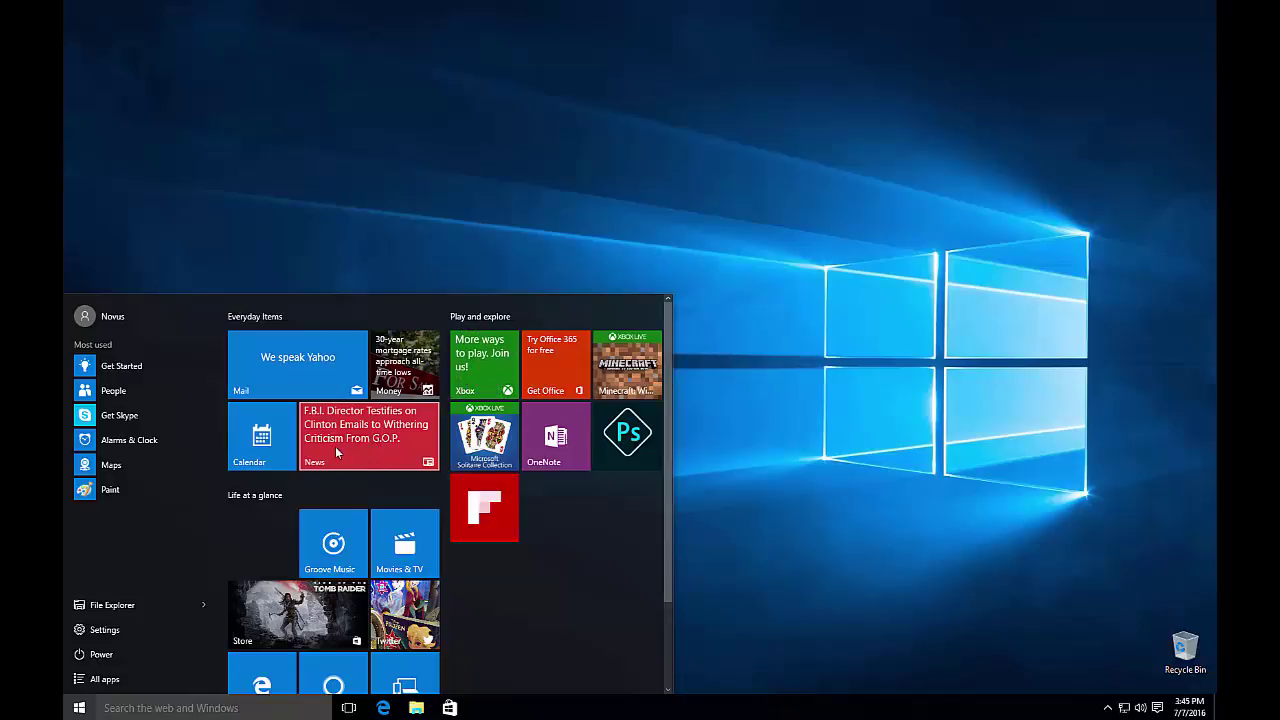
Launch News from its tile in the Everyday Items group and close the app.
left_click(384, 447)
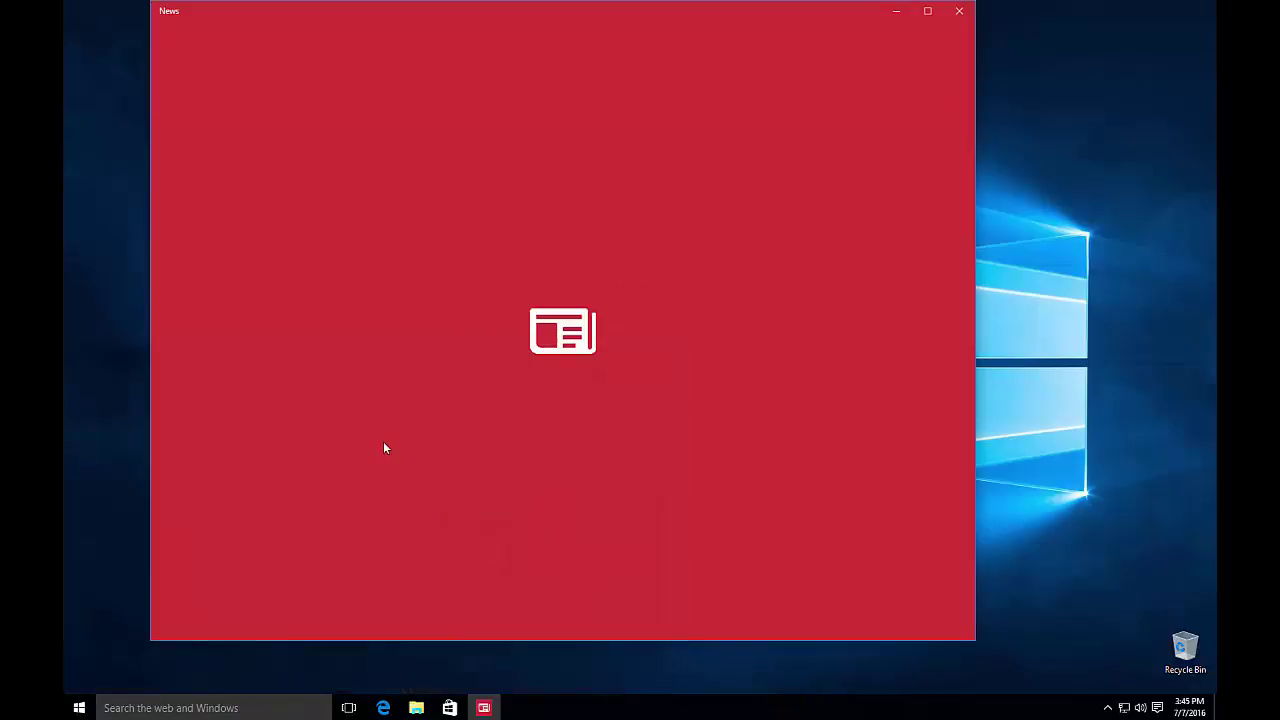
left_click(960, 12)
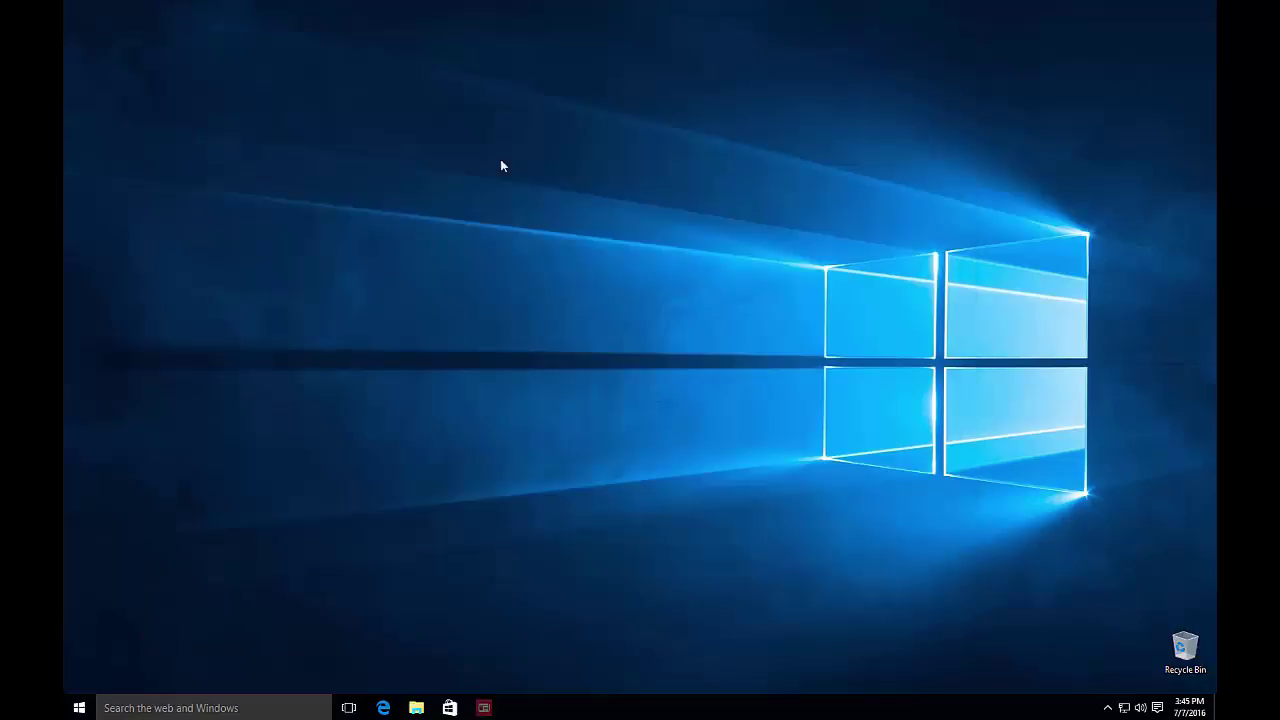
Open the Start menu, look over its tiles, and launch the Store from its tile in the Life at a glance group.
left_click(80, 706)
scroll(282, 493, "down", 4)
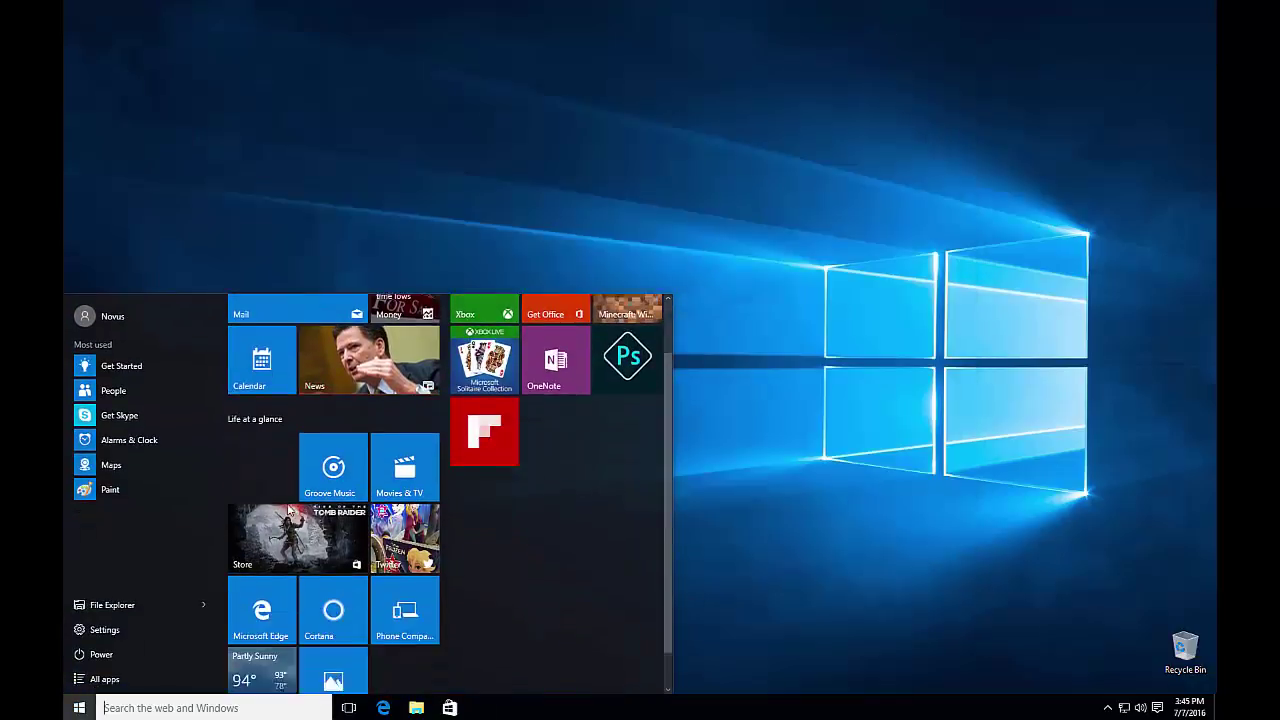
scroll(338, 600, "up", 4)
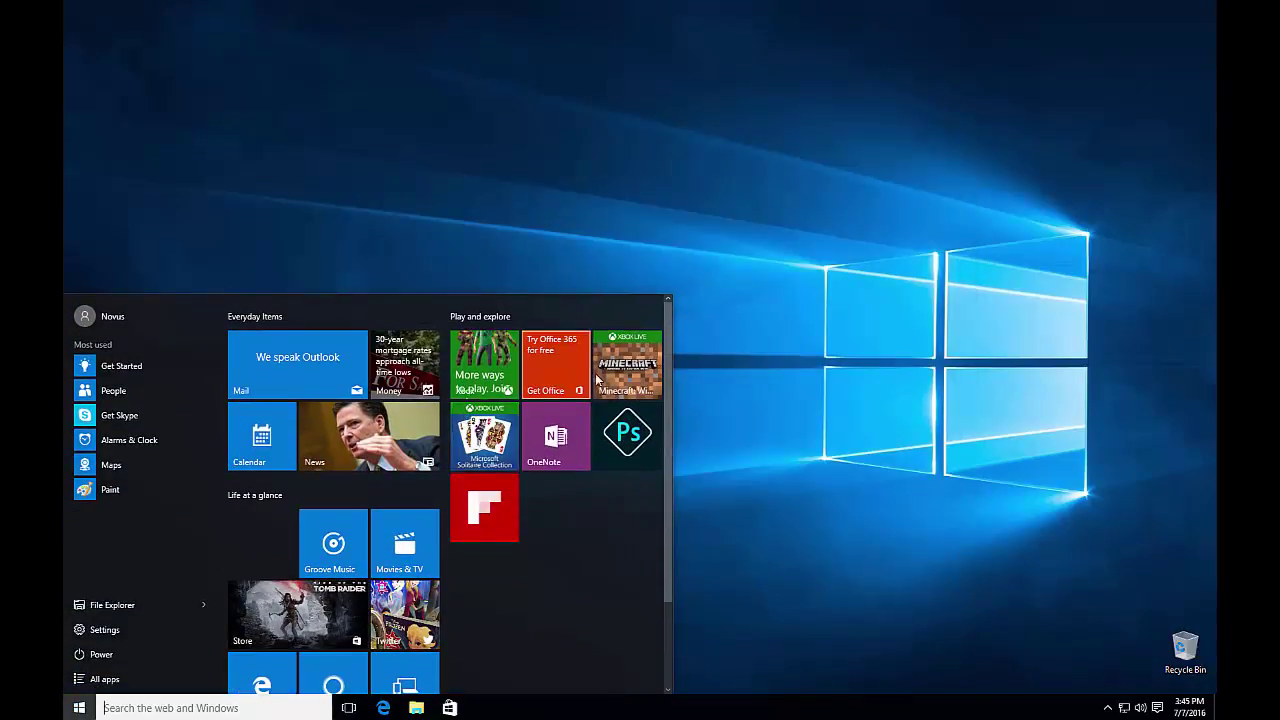
scroll(481, 475, "down", 4)
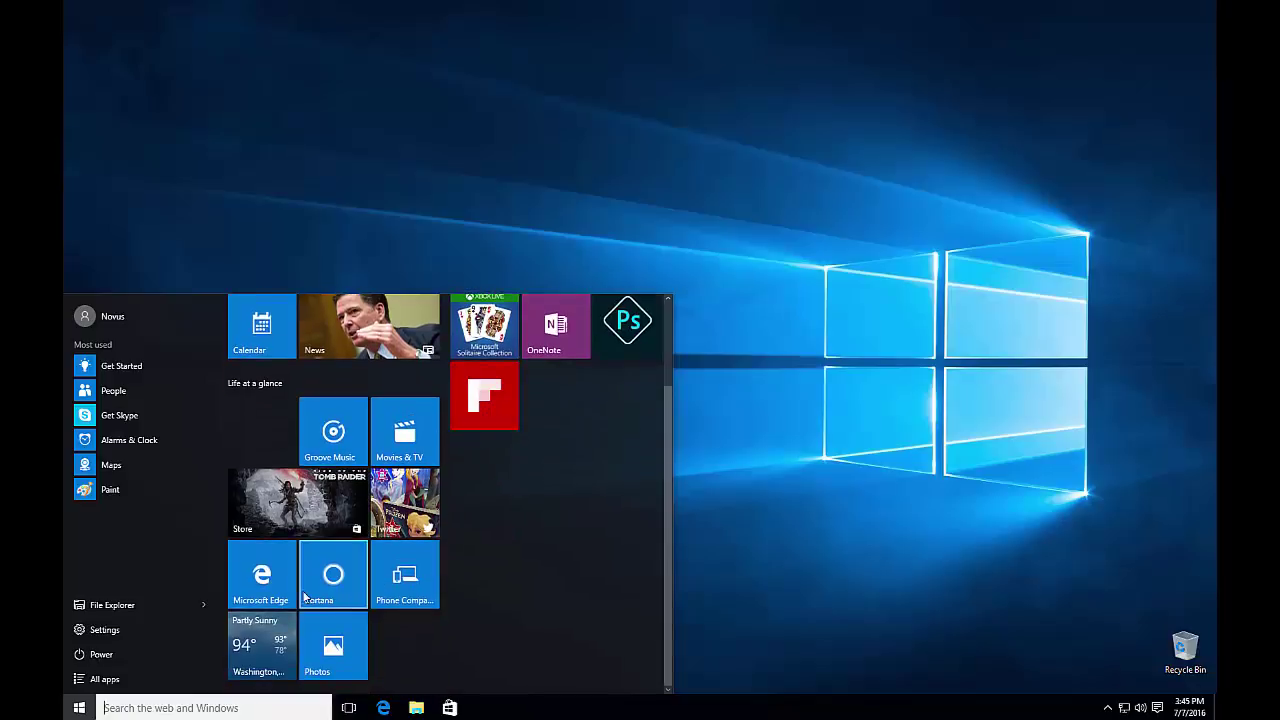
scroll(400, 500, "up", 2)
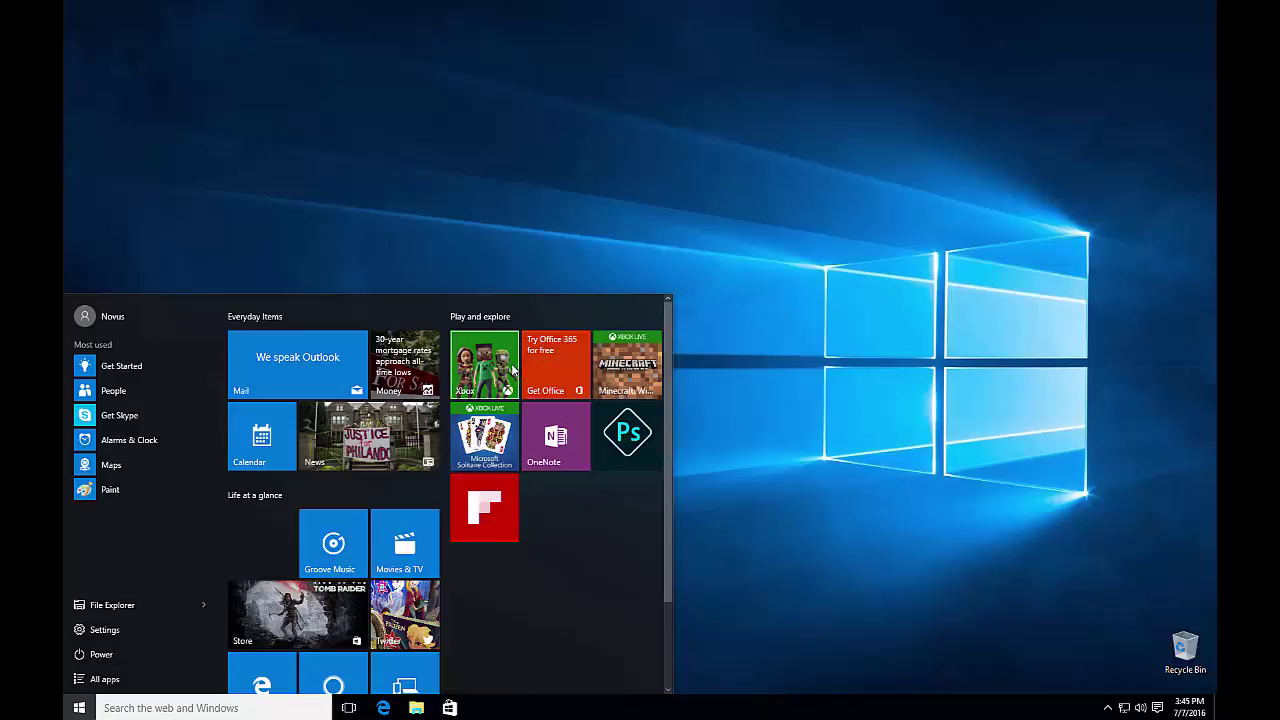
scroll(513, 370, "down", 2)
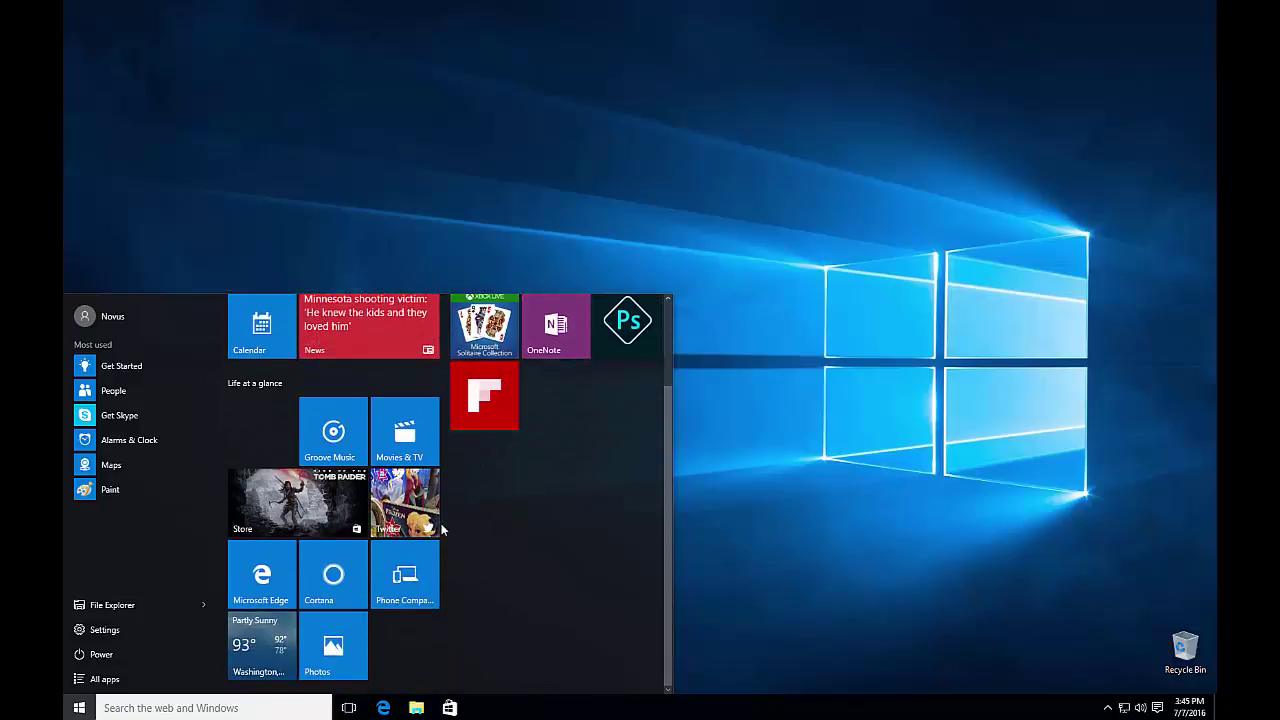
left_click(278, 509)
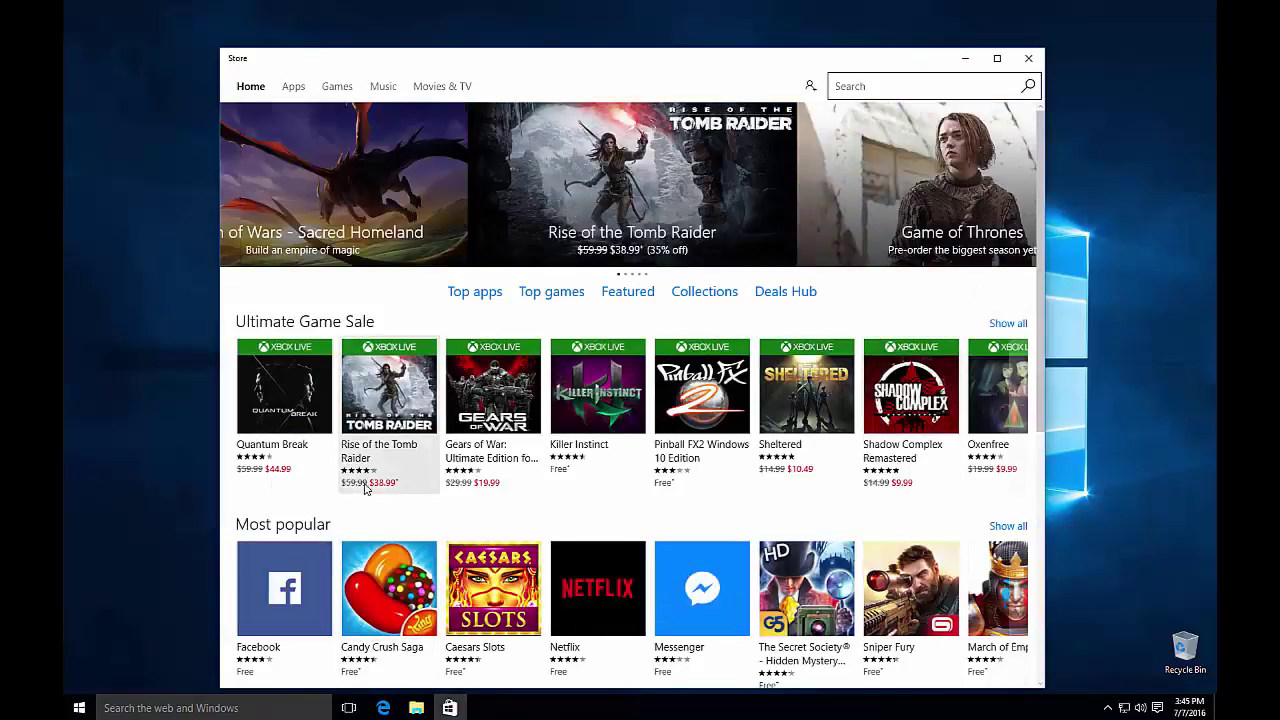
Bring up the News tile's uninstall confirmation, dismiss it without uninstalling, and close the Store window.
left_click(72, 710)
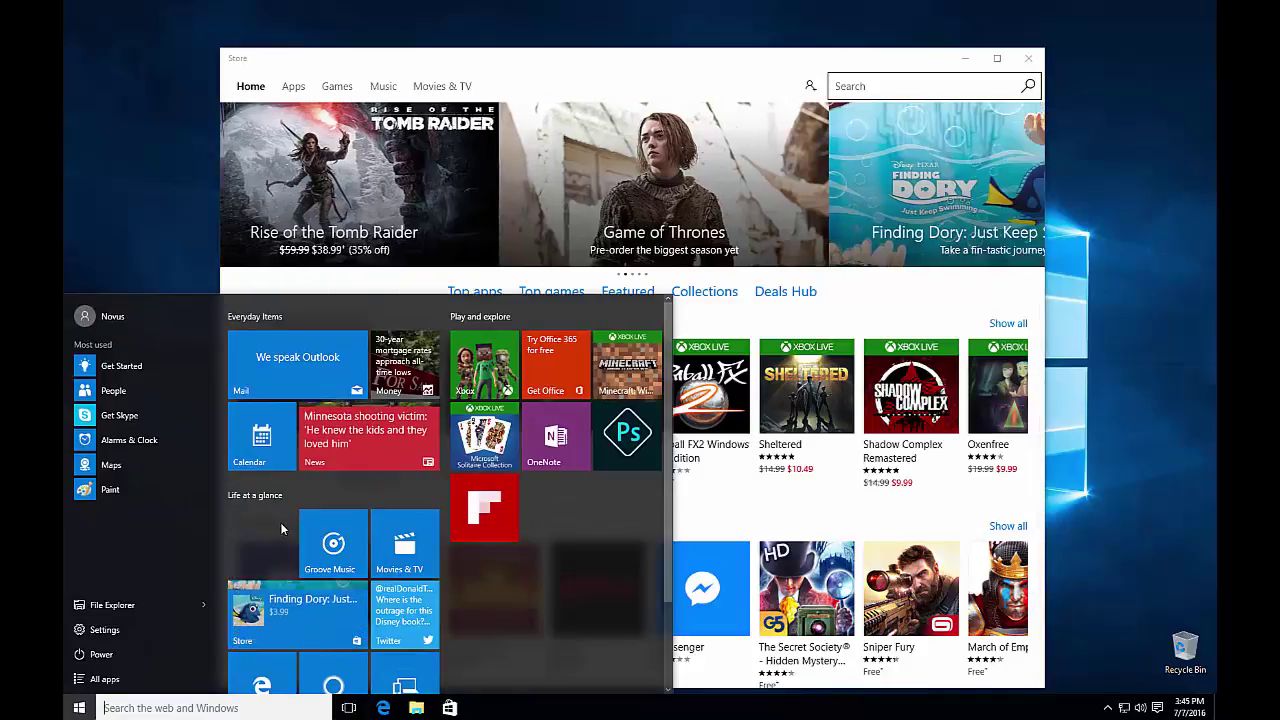
scroll(300, 480, "down", 1)
scroll(320, 460, "up", 1)
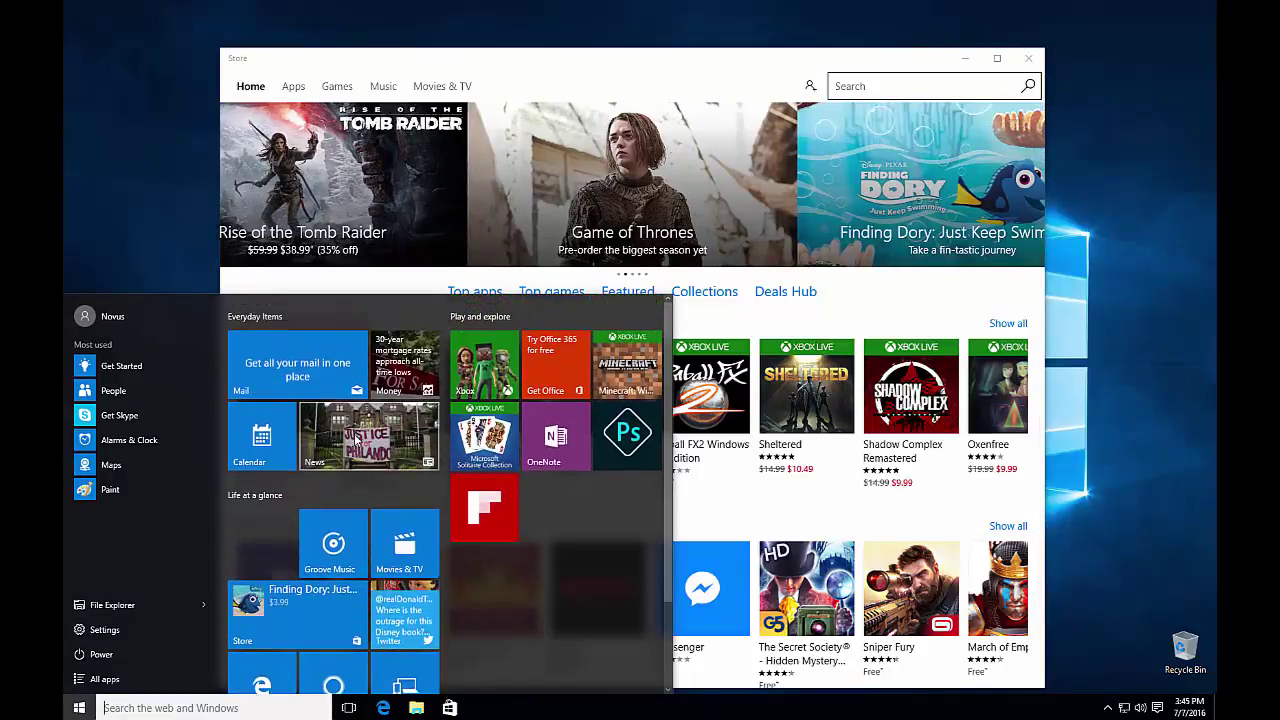
right_click(346, 433)
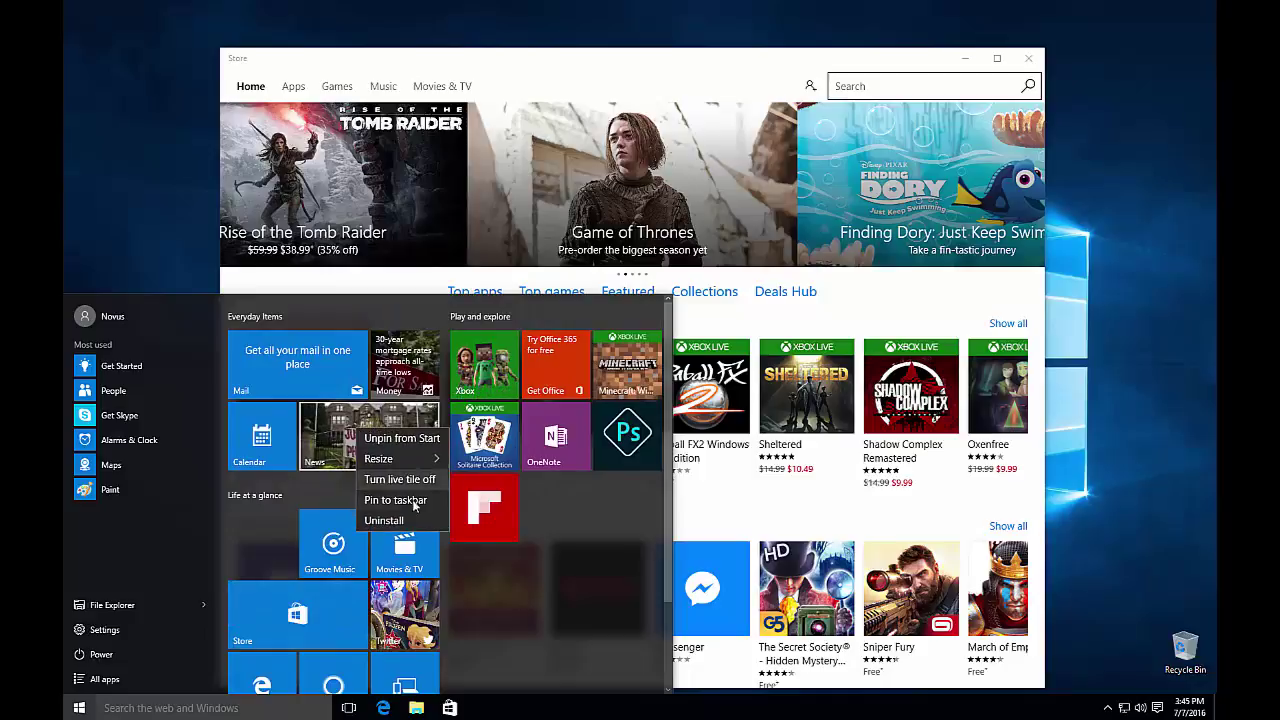
left_click(388, 520)
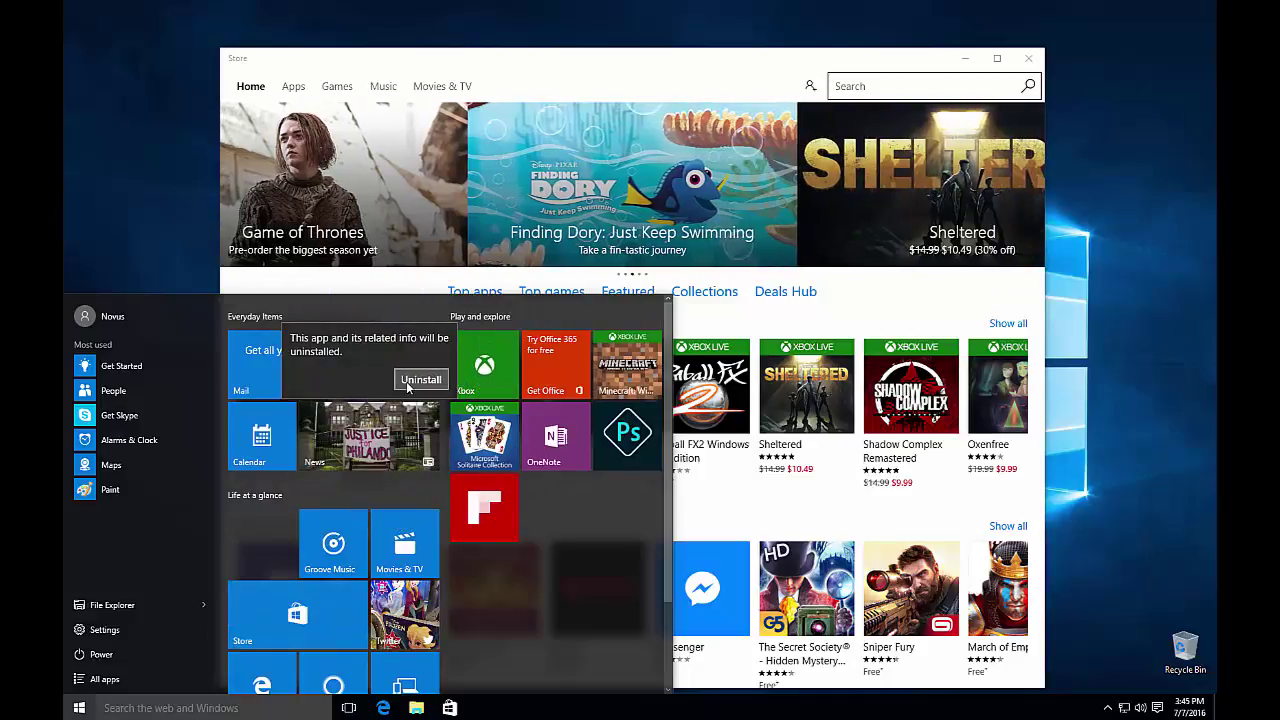
left_click(370, 488)
left_click(1028, 58)
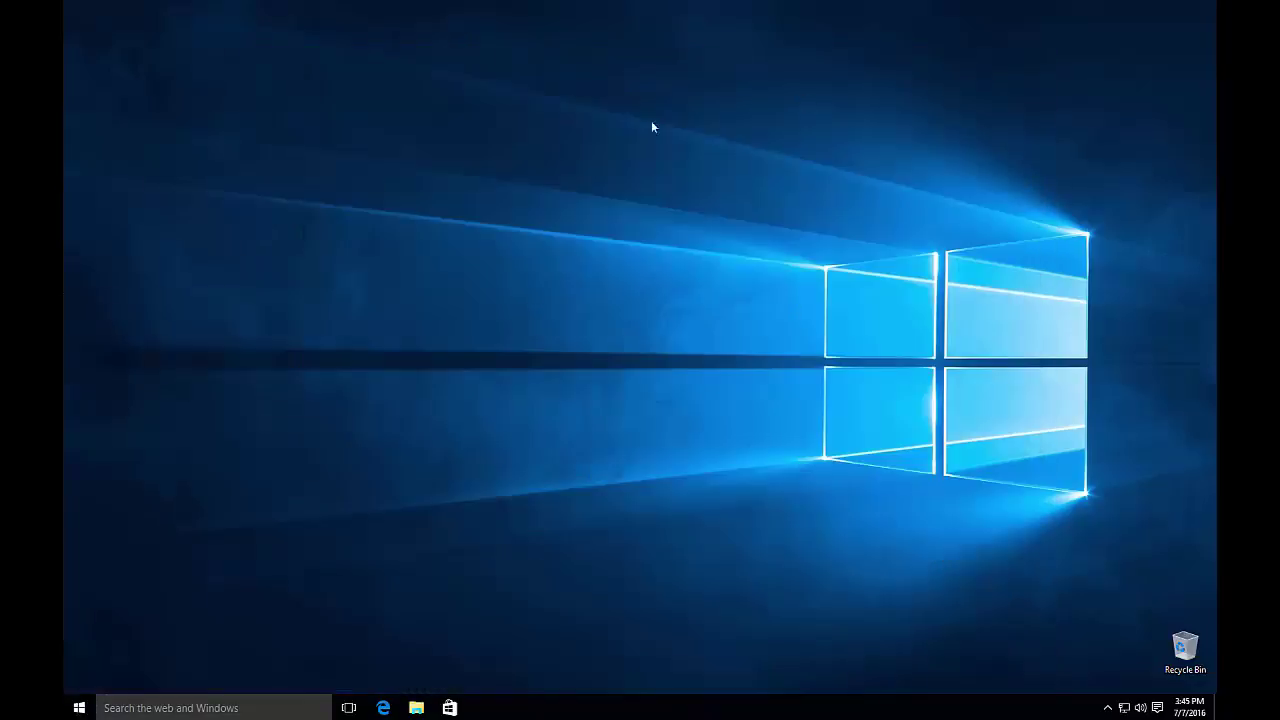
Pin Brackets from the full app list into the empty spot beside Groove Music in the Life at a glance group.
left_click(75, 714)
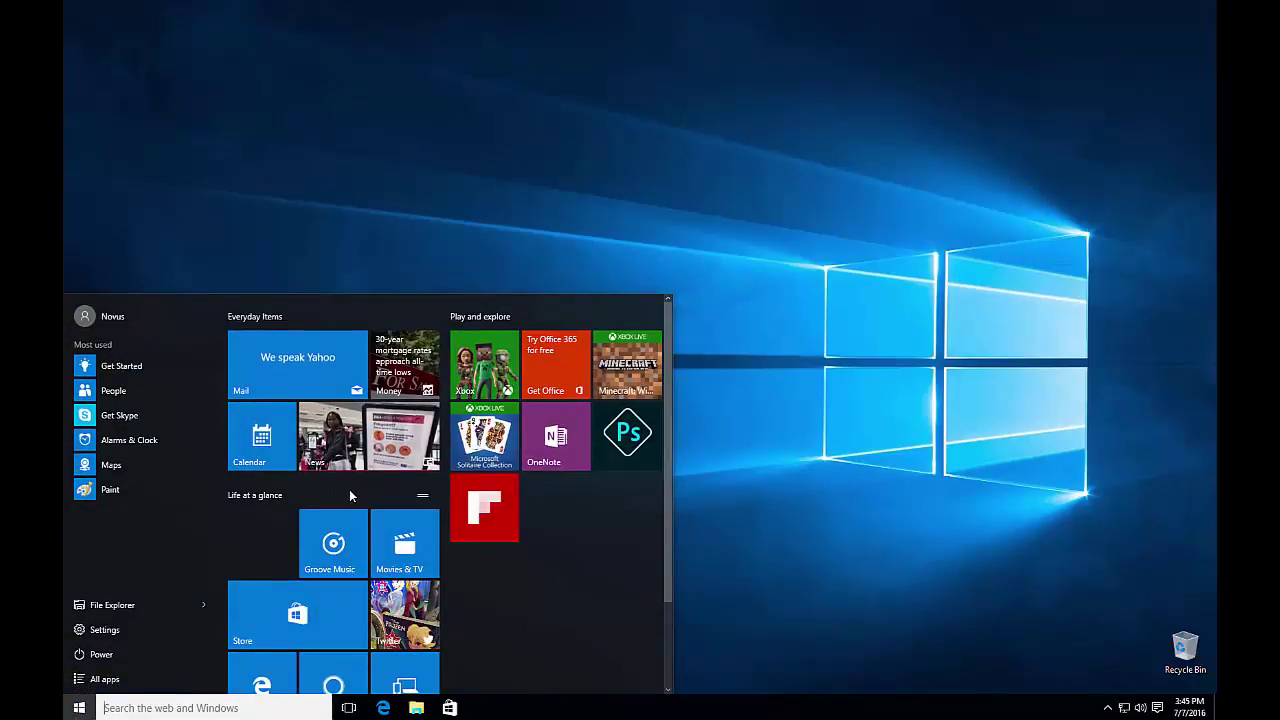
scroll(268, 513, "down", 3)
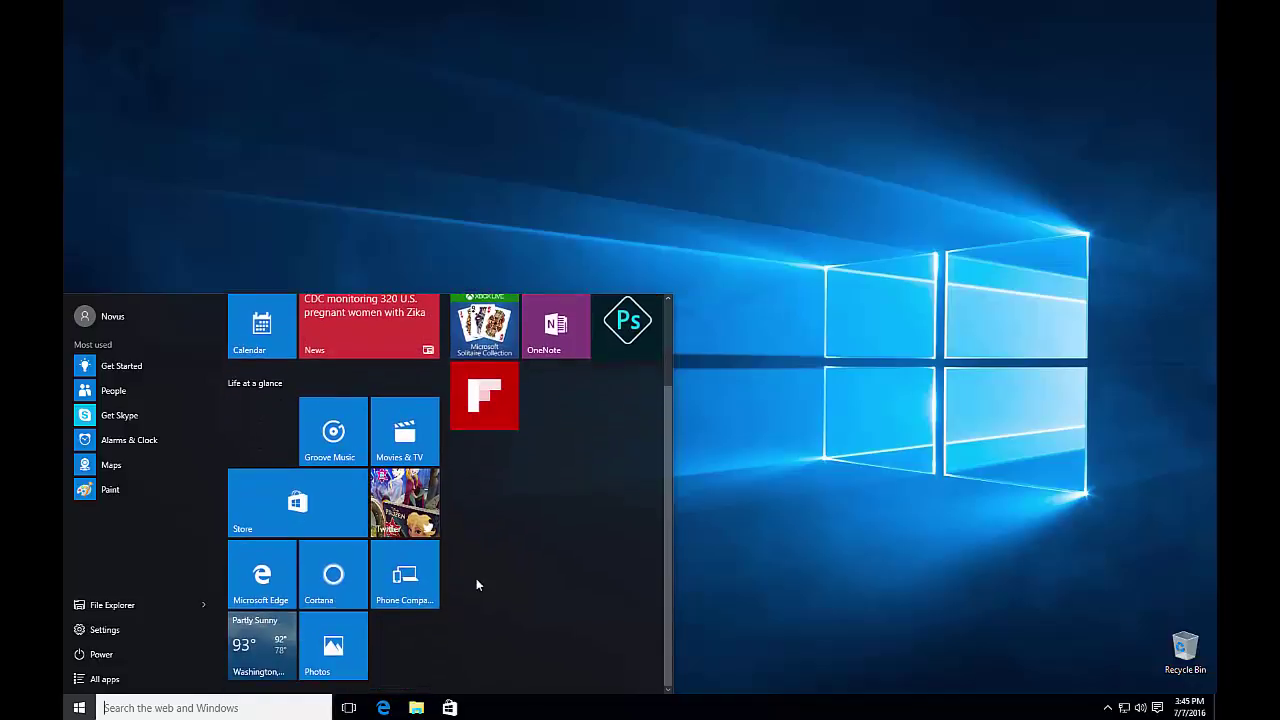
scroll(477, 586, "up", 3)
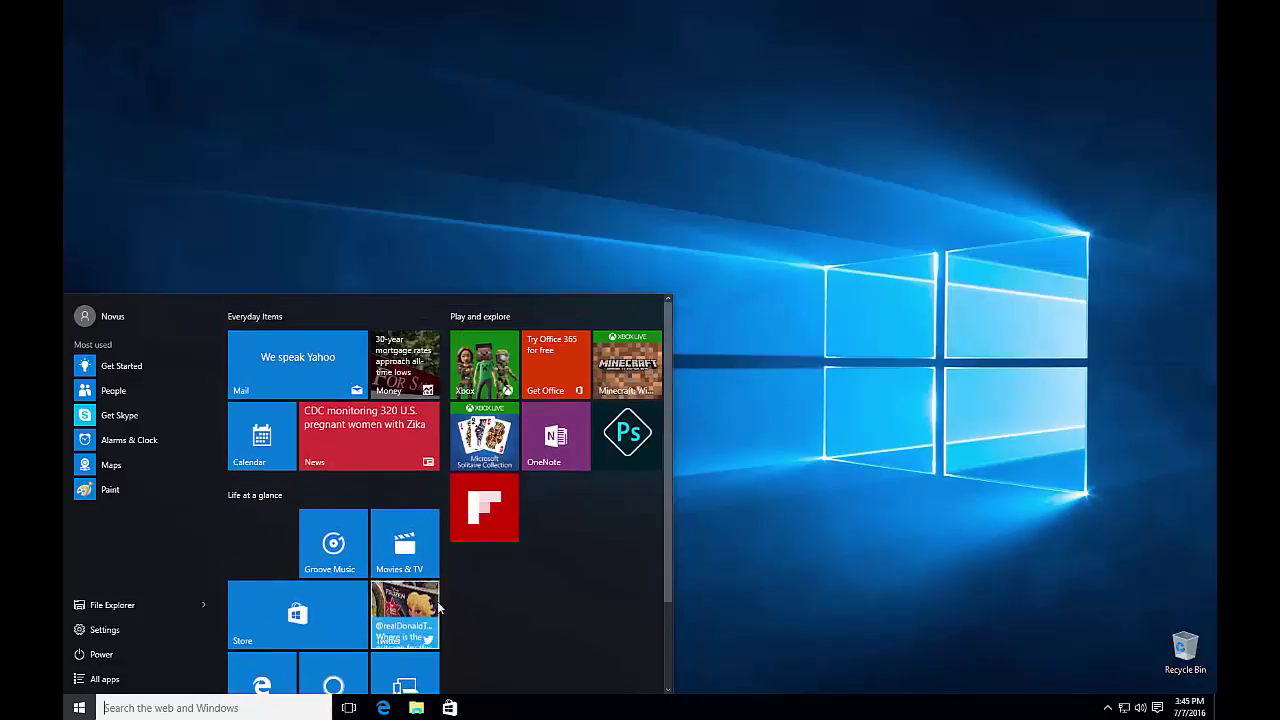
left_click(104, 679)
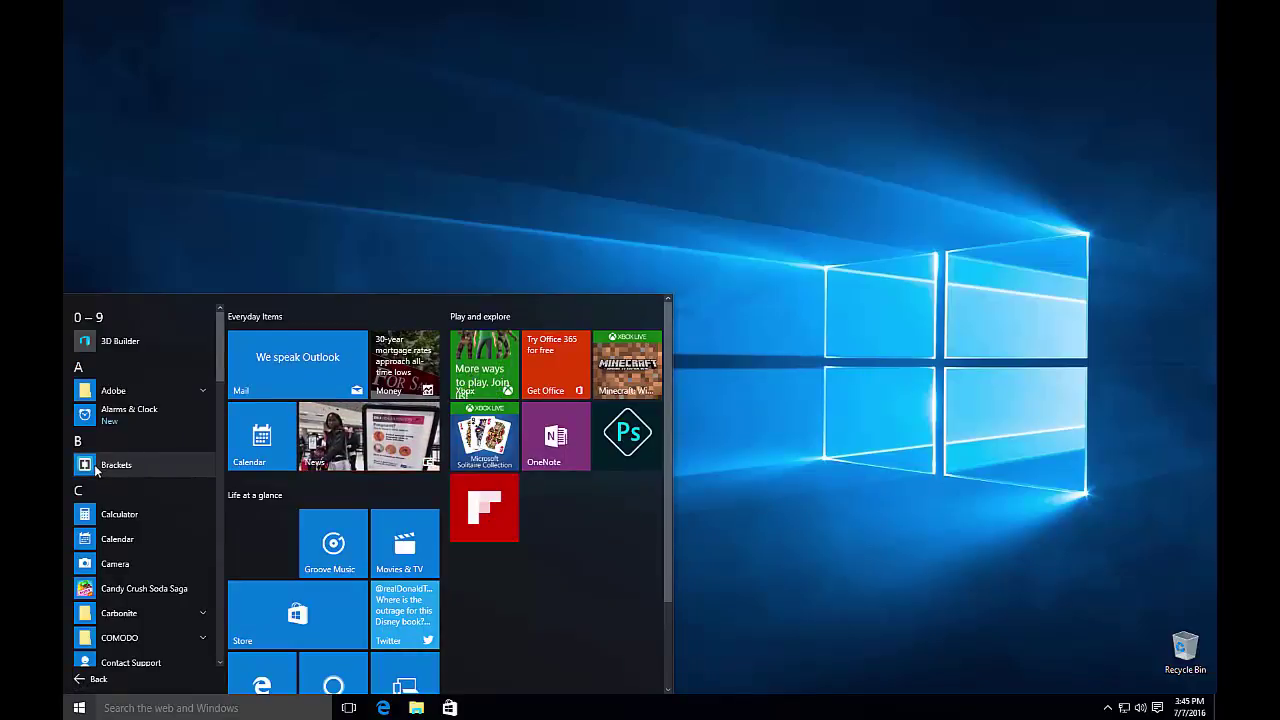
left_click_drag(116, 464, 260, 540)
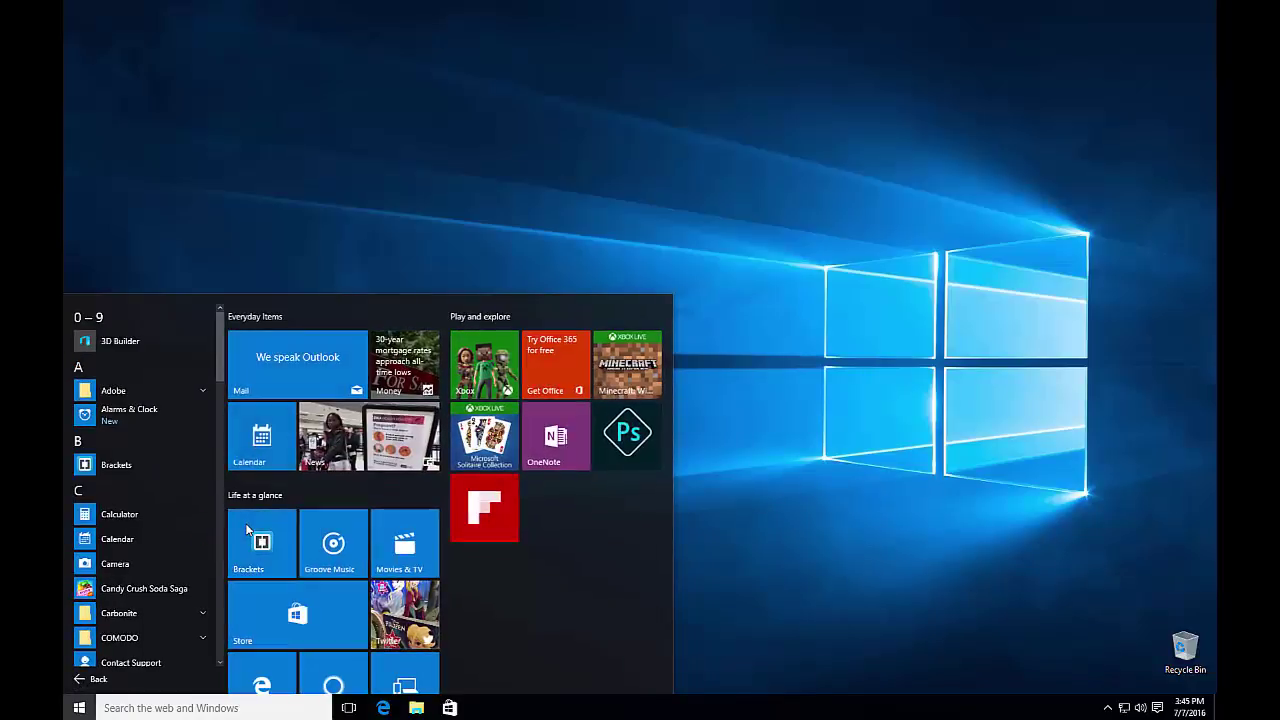
left_click(82, 679)
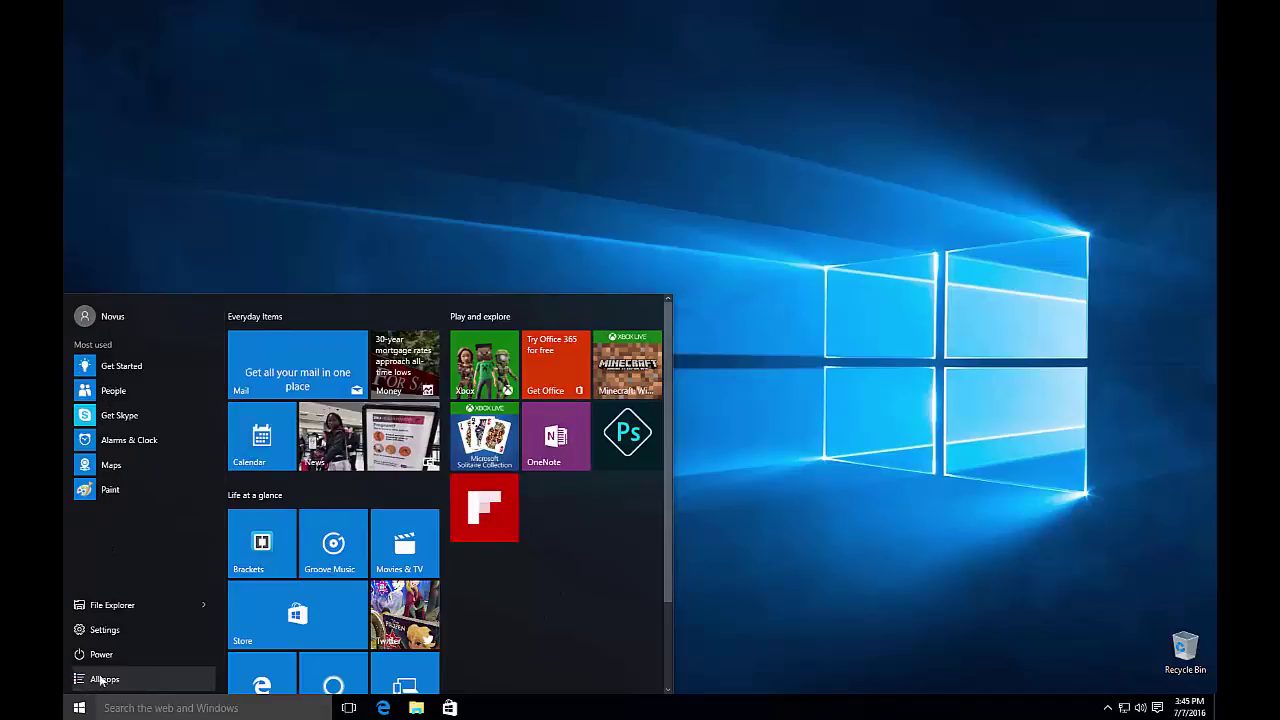
Choose to uninstall Brackets from its Start tile, look through the installed programs list, select Arma 3, and close Programs and Features.
right_click(267, 541)
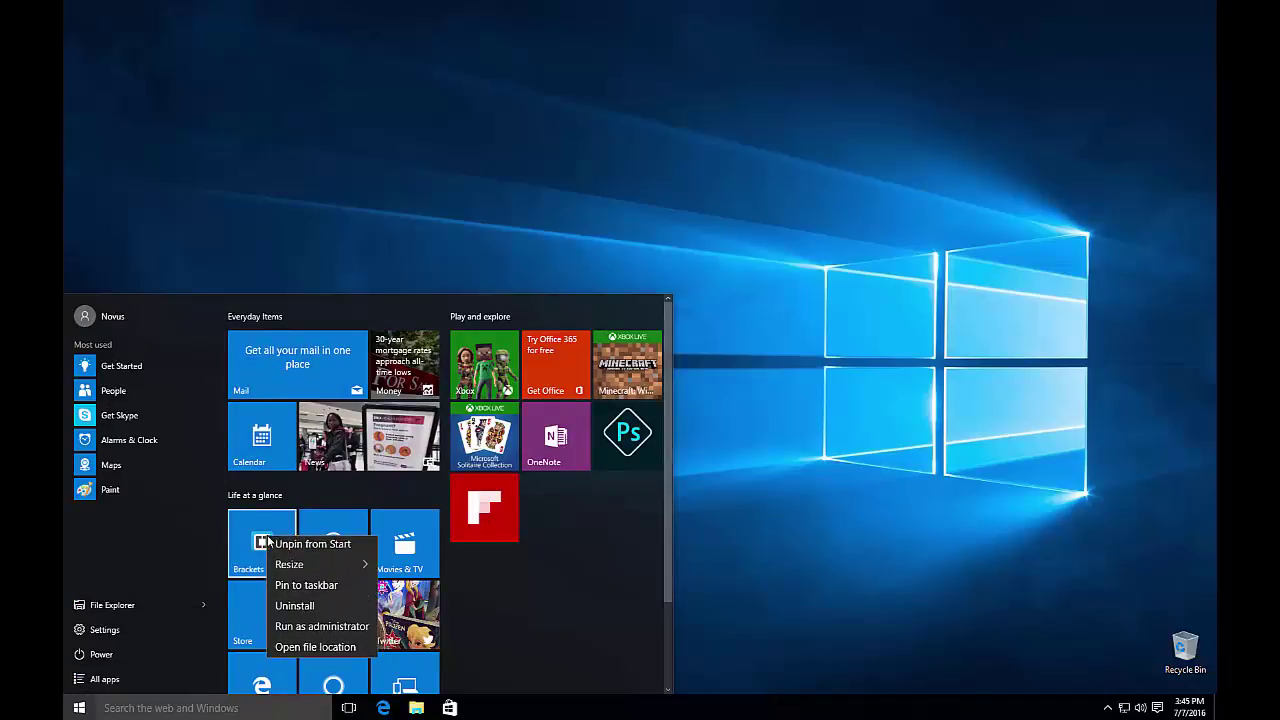
left_click(313, 606)
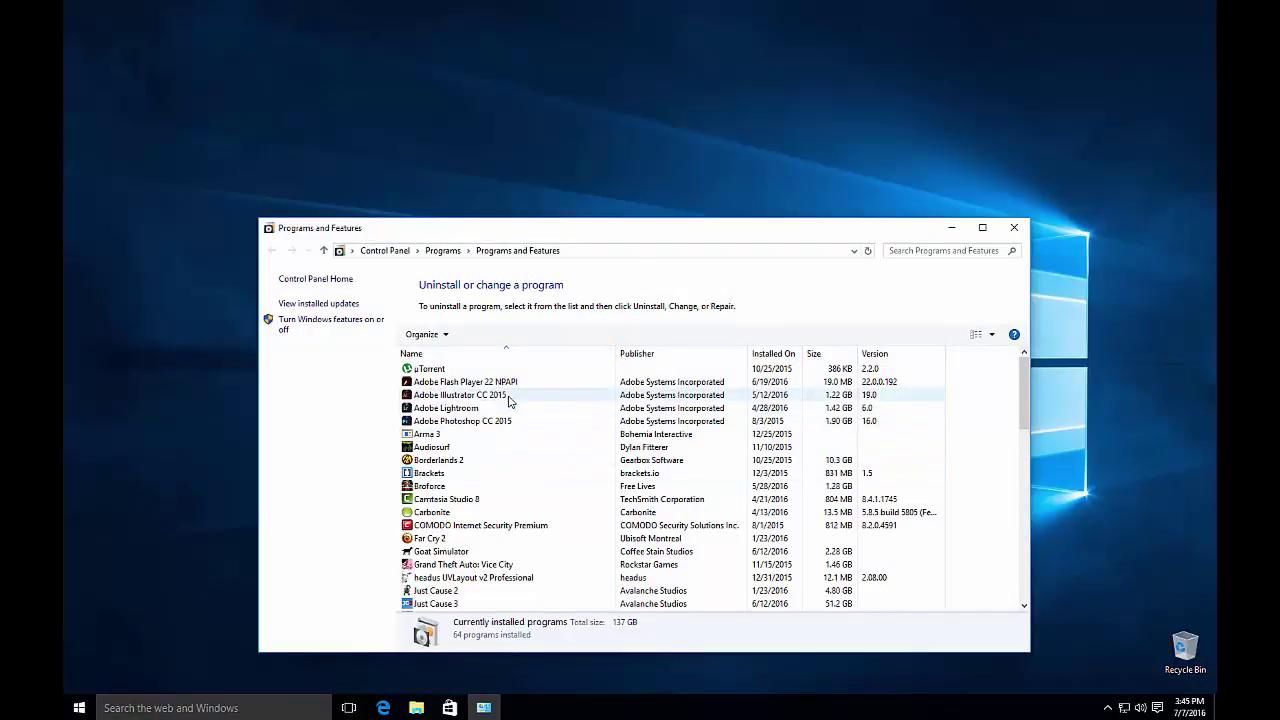
scroll(553, 459, "down", 3)
scroll(553, 459, "down", 10)
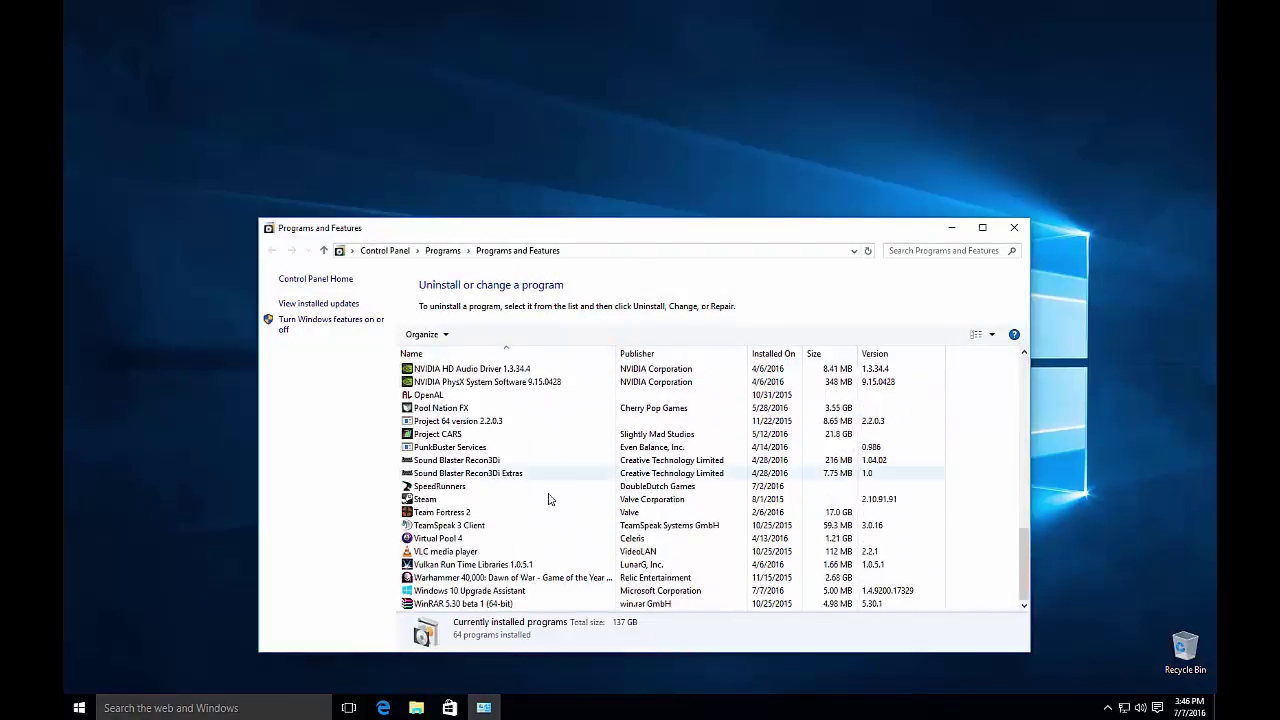
scroll(547, 512, "up", 4)
scroll(547, 512, "up", 13)
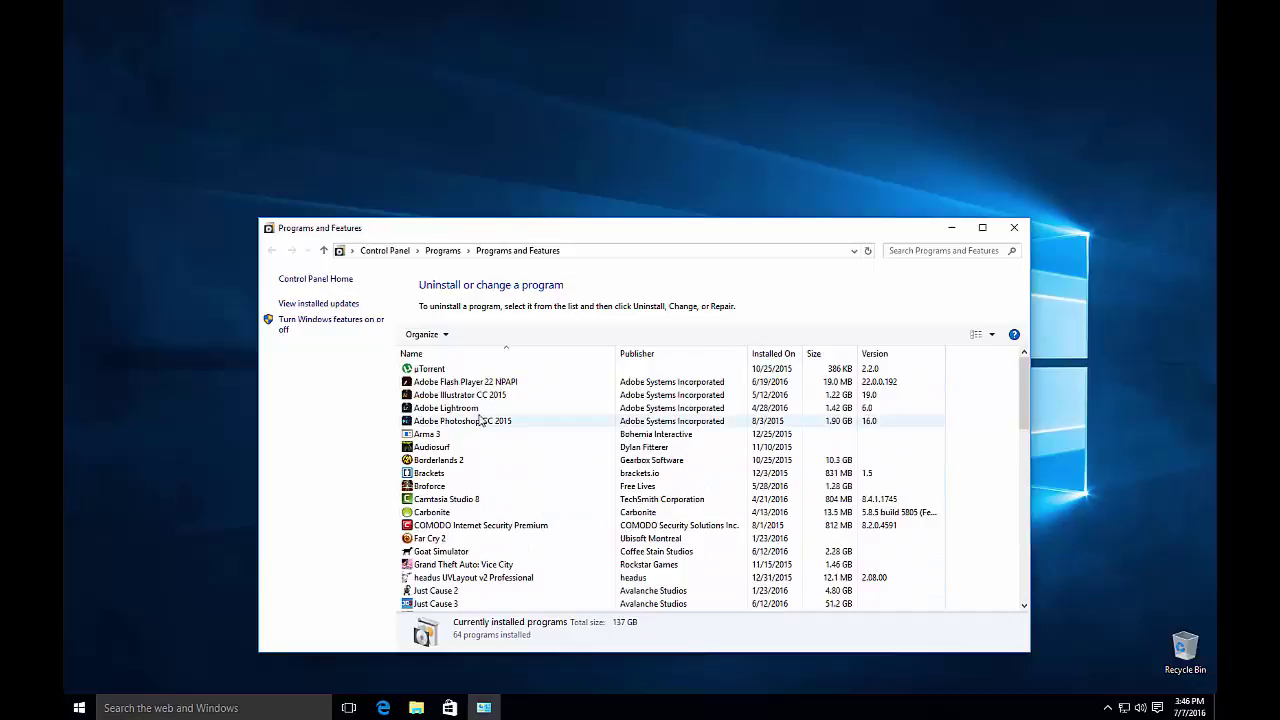
scroll(485, 430, "down", 4)
scroll(483, 440, "down", 10)
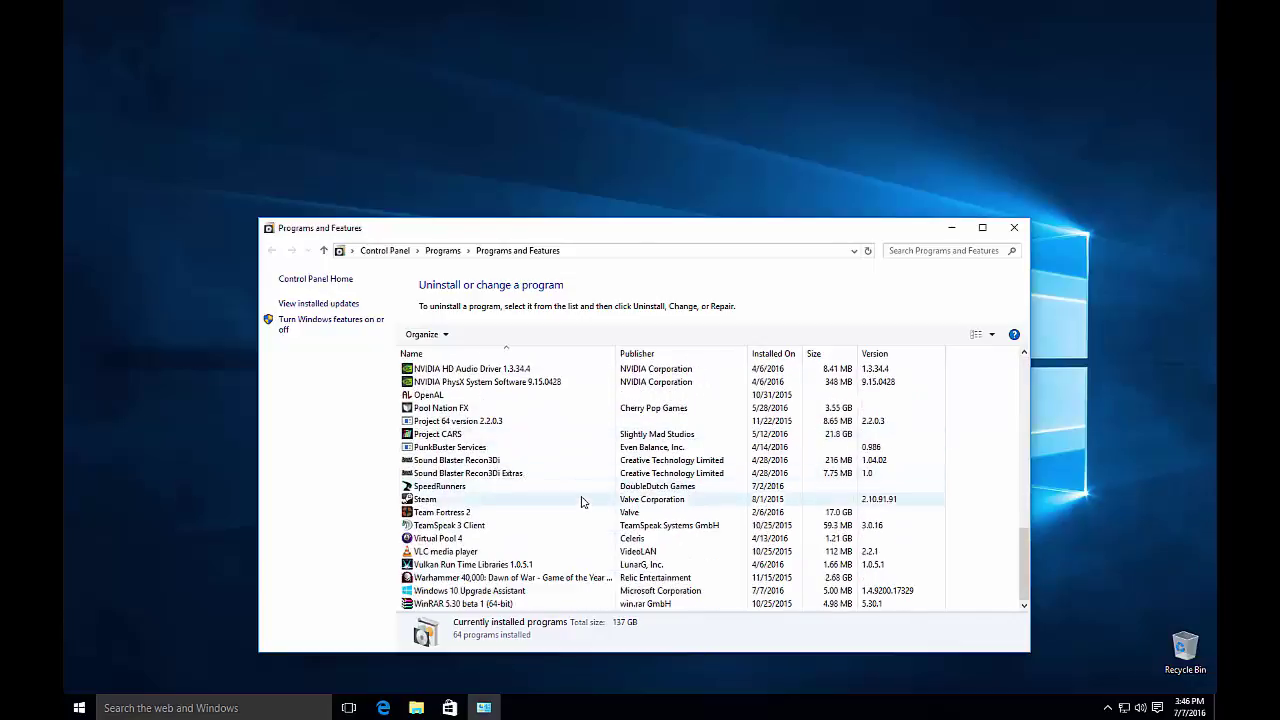
scroll(812, 475, "up", 13)
scroll(812, 475, "up", 1)
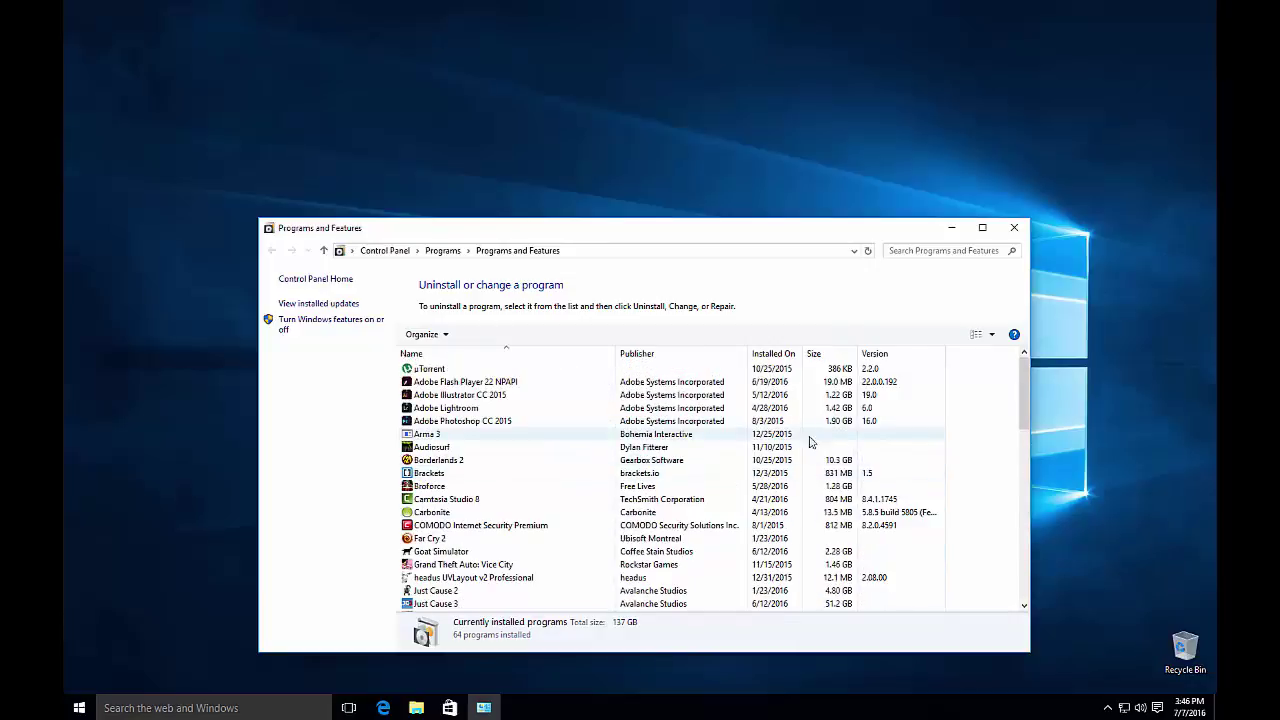
left_click(572, 436)
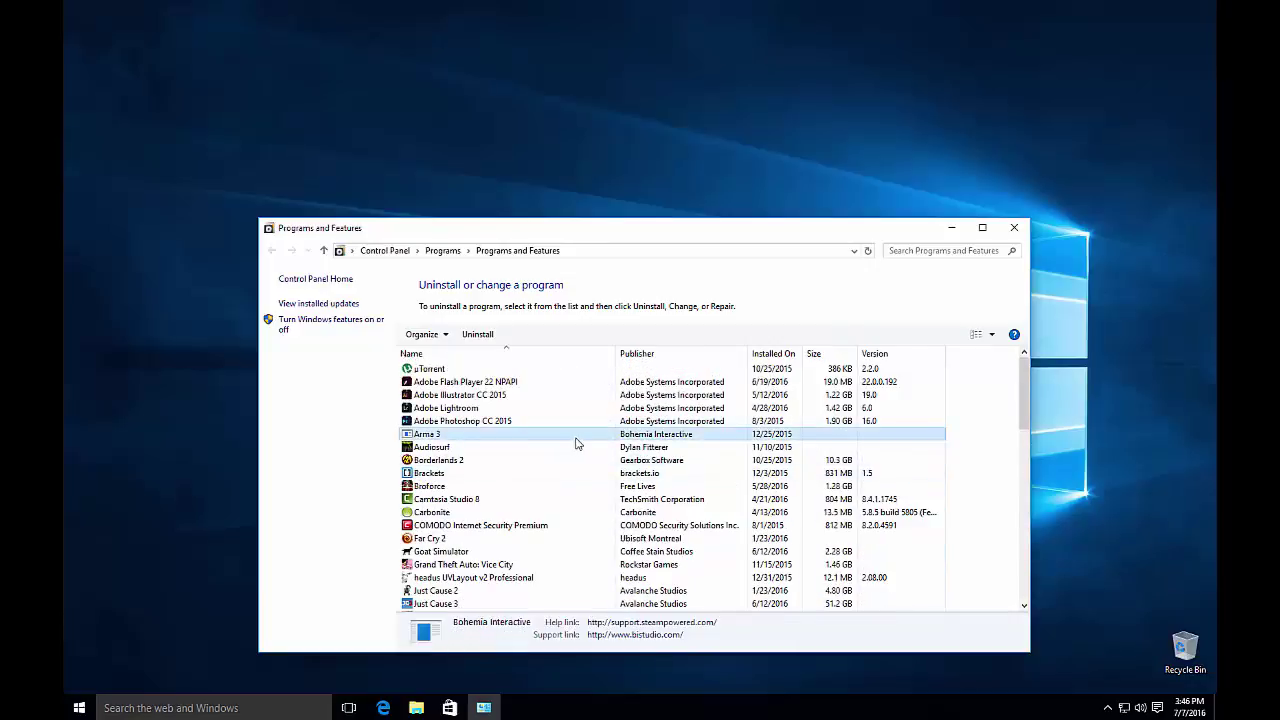
left_click(1015, 230)
Reopen Programs and Features through the Brackets tile's uninstall option, select Virtual Pool 4, and close the window without uninstalling.
left_click(72, 705)
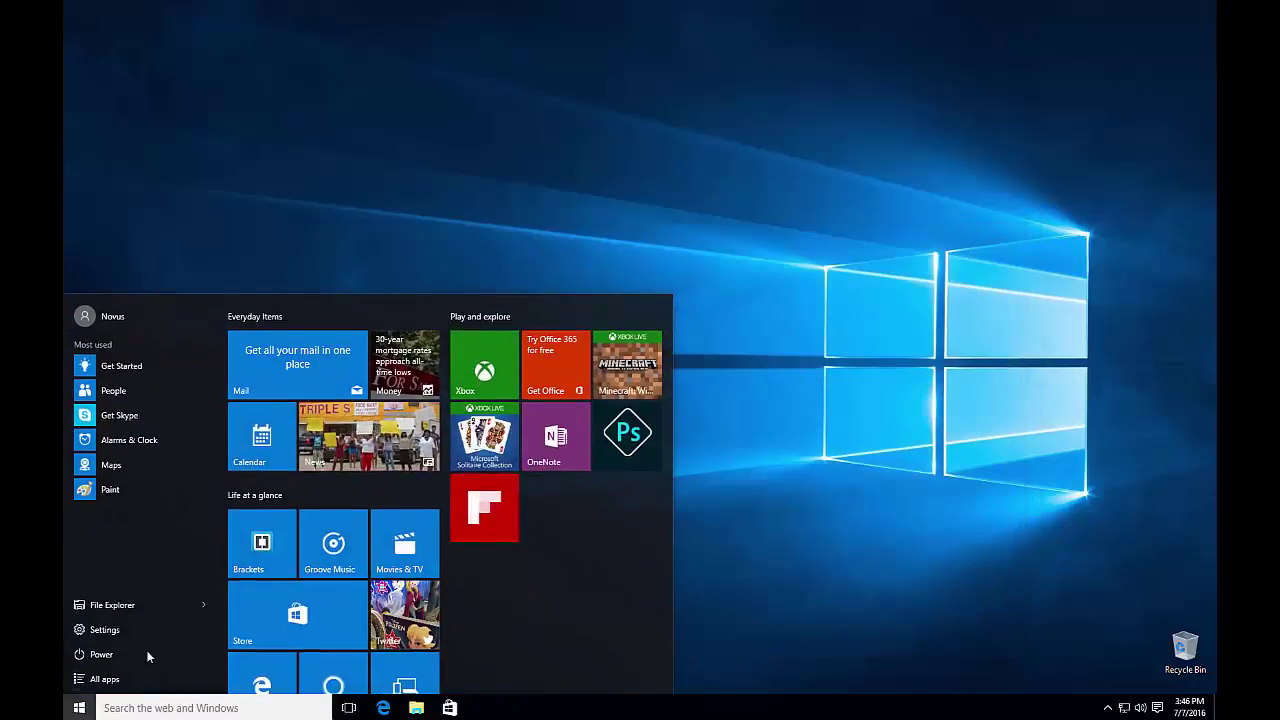
right_click(263, 551)
left_click(298, 612)
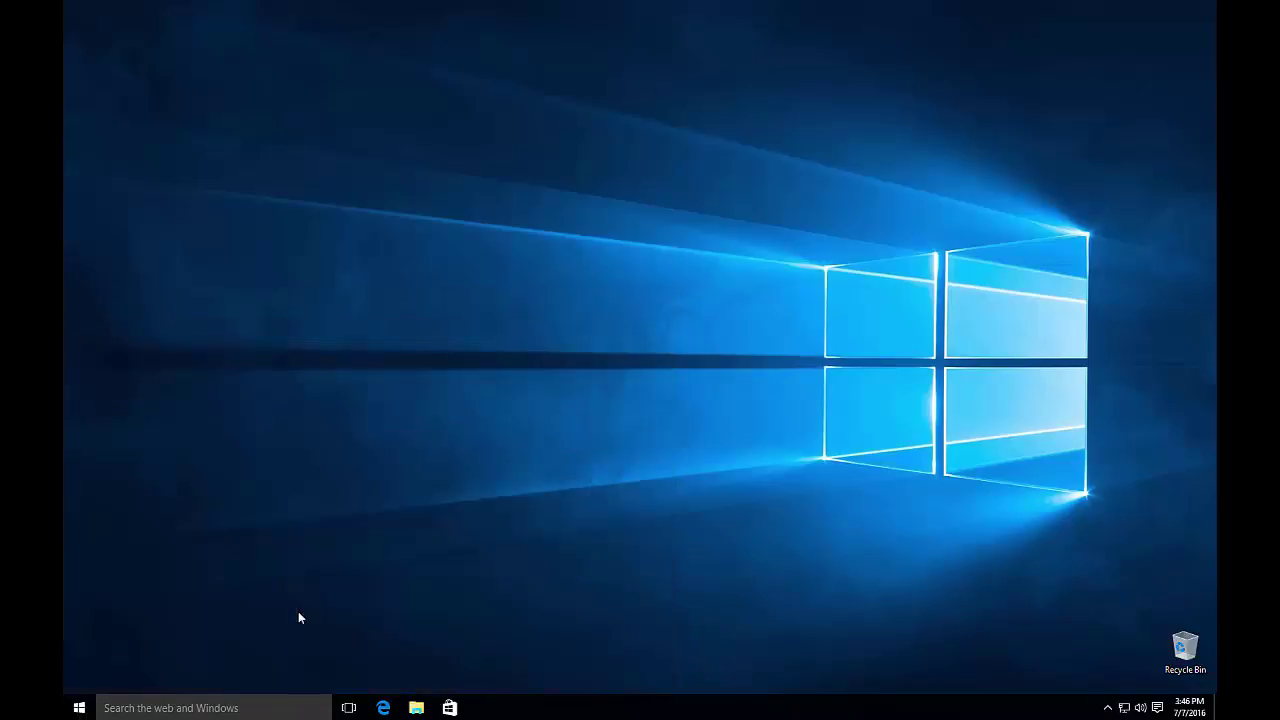
scroll(413, 481, "down", 15)
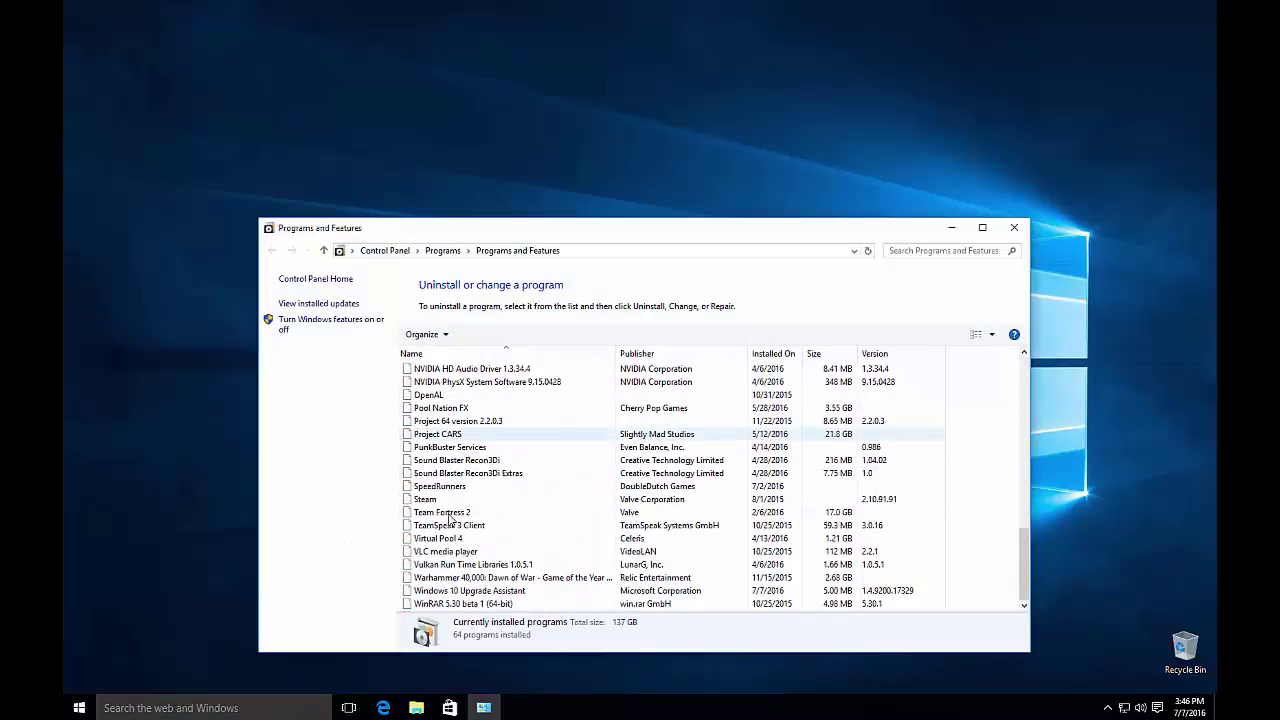
left_click(456, 540)
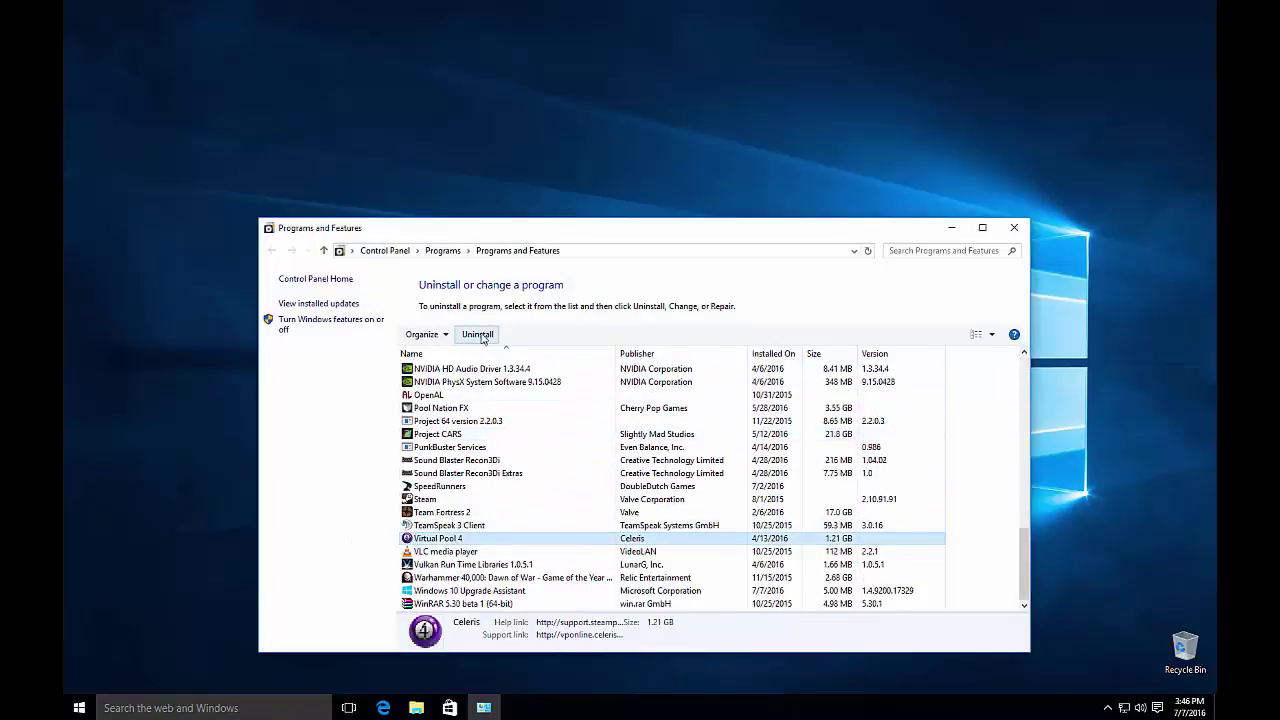
left_click(1013, 228)
Open the Start menu and look over the tiles in the Everyday Items, Life at a glance, and Play and explore groups.
left_click(76, 710)
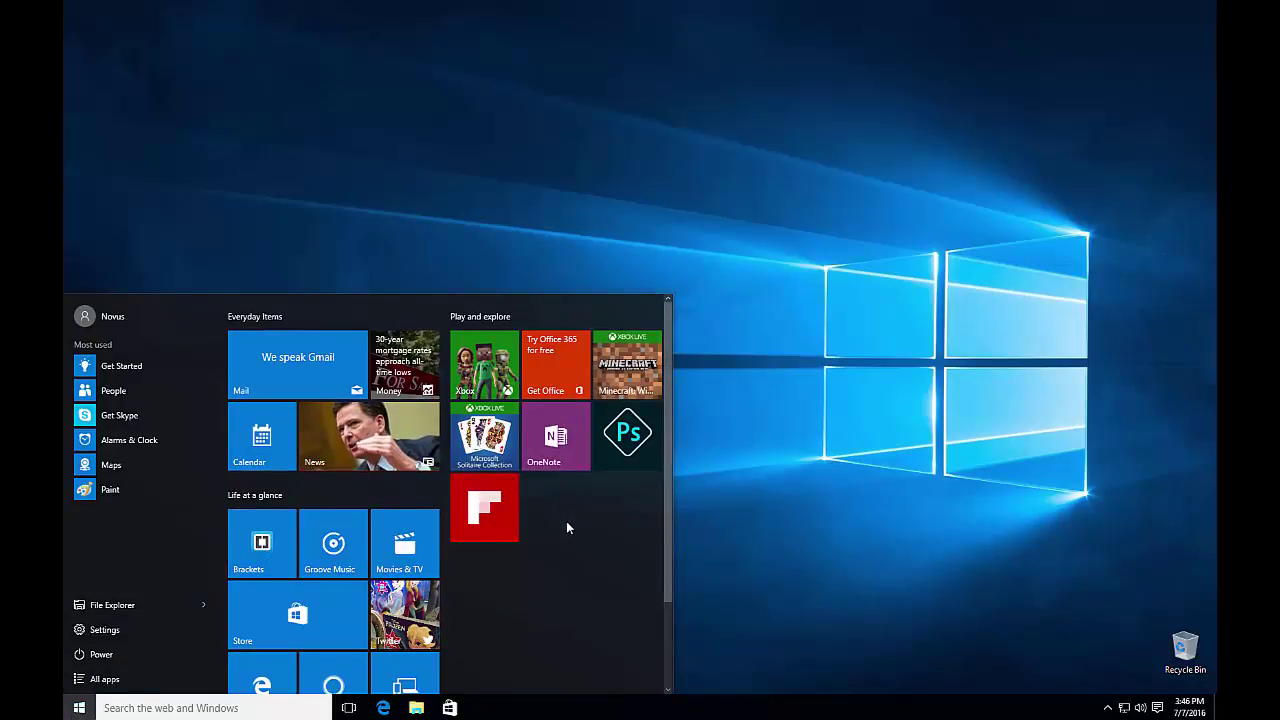
scroll(565, 527, "down", 2)
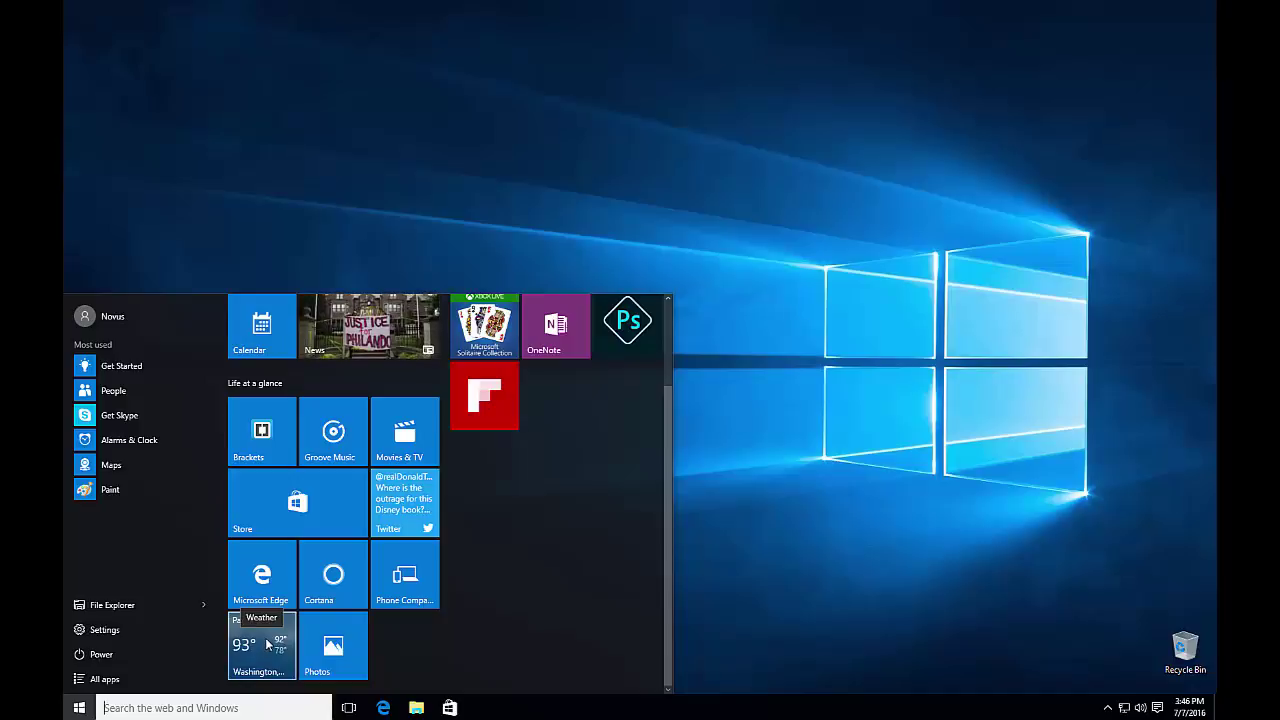
scroll(275, 555, "up", 2)
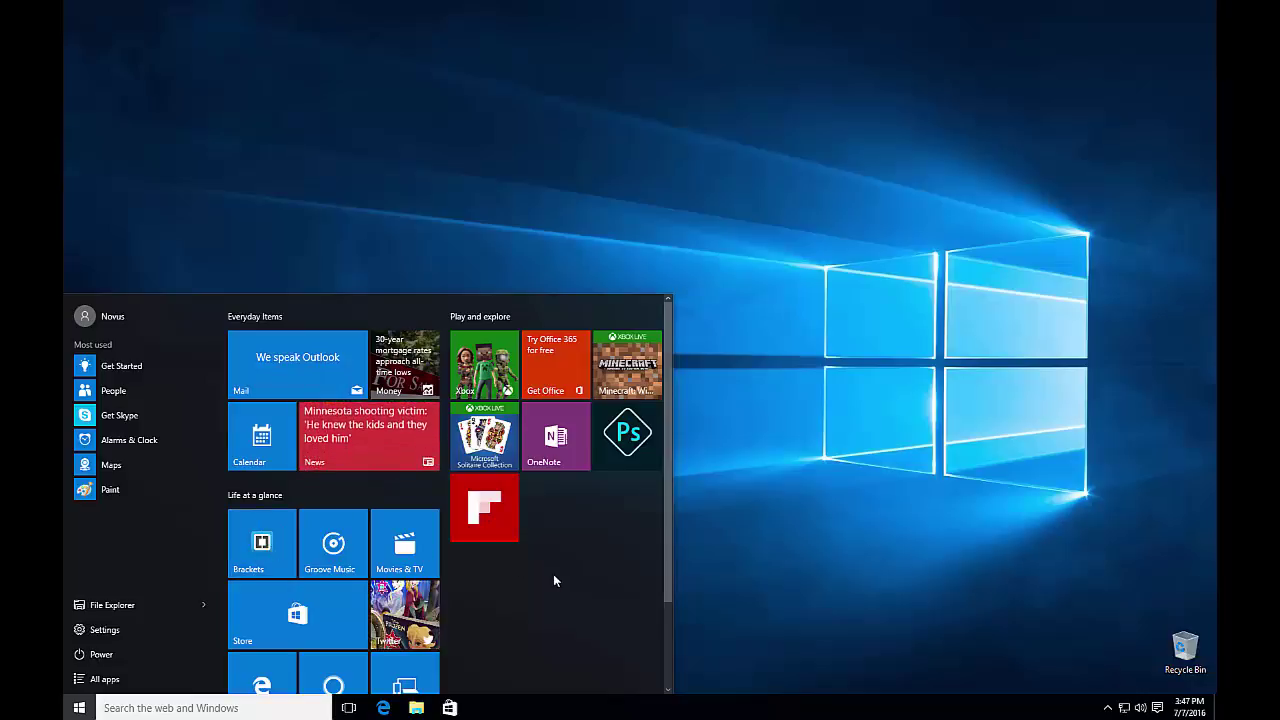
scroll(554, 577, "down", 2)
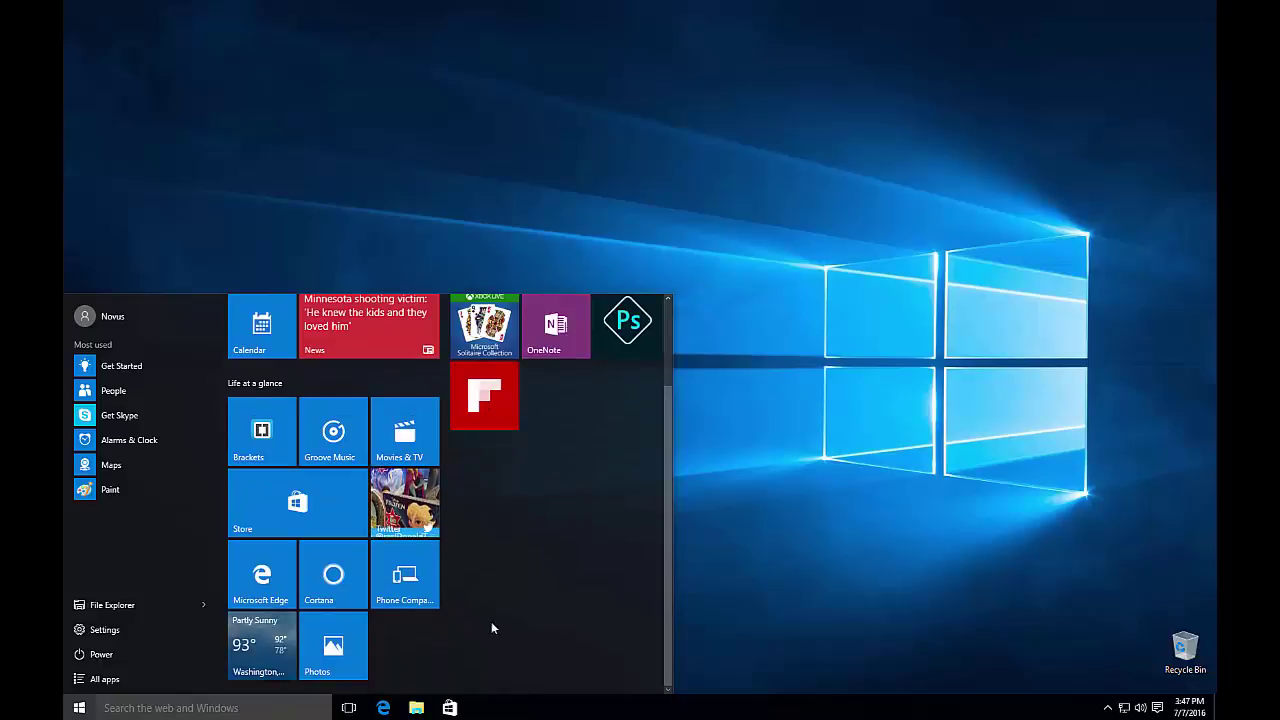
scroll(490, 624, "up", 2)
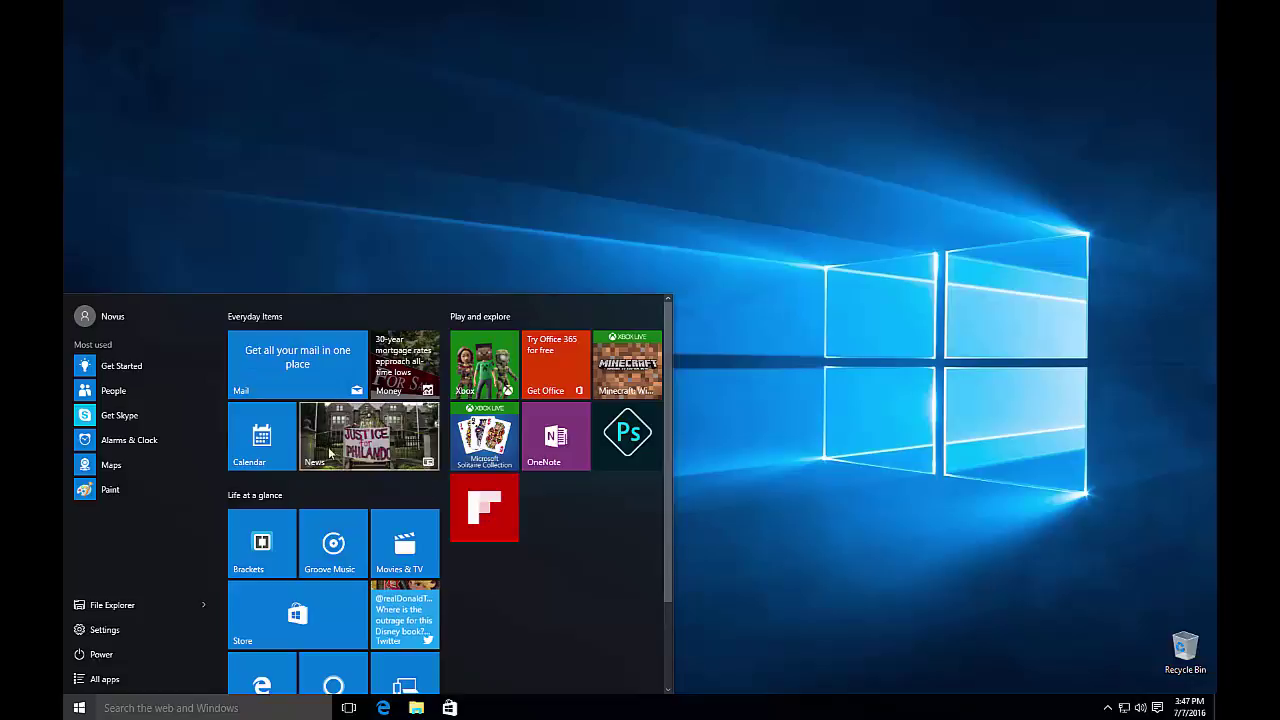
mouse_move(369, 484)
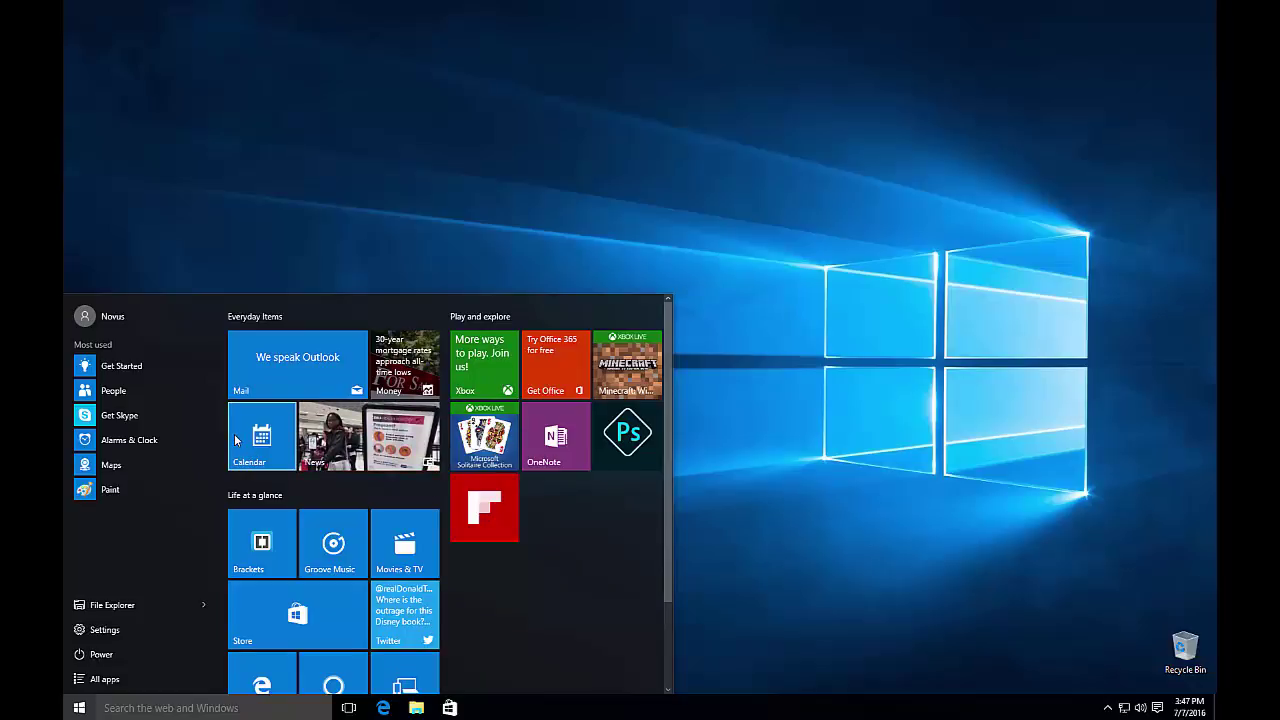
scroll(529, 459, "down", 1)
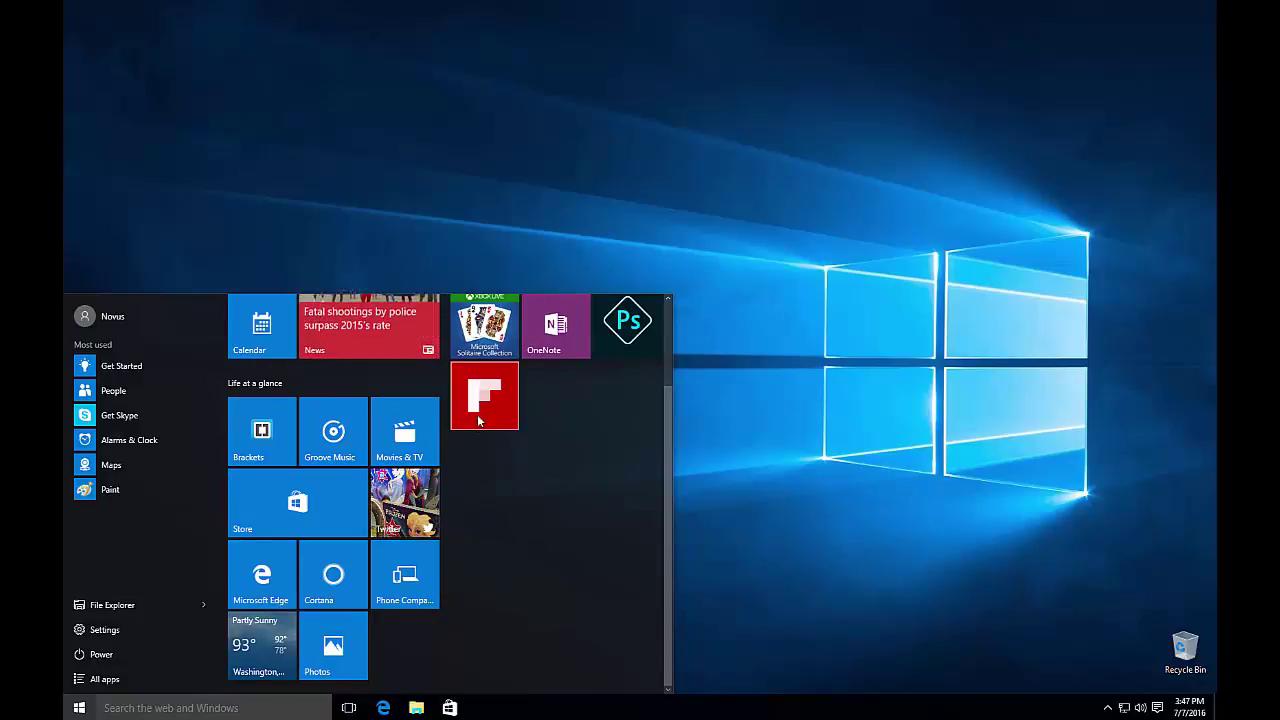
Look through the Start tiles from Everyday Items down to the end of Life at a glance and return to the first row.
scroll(560, 560, "up", 1)
scroll(576, 568, "up", 1)
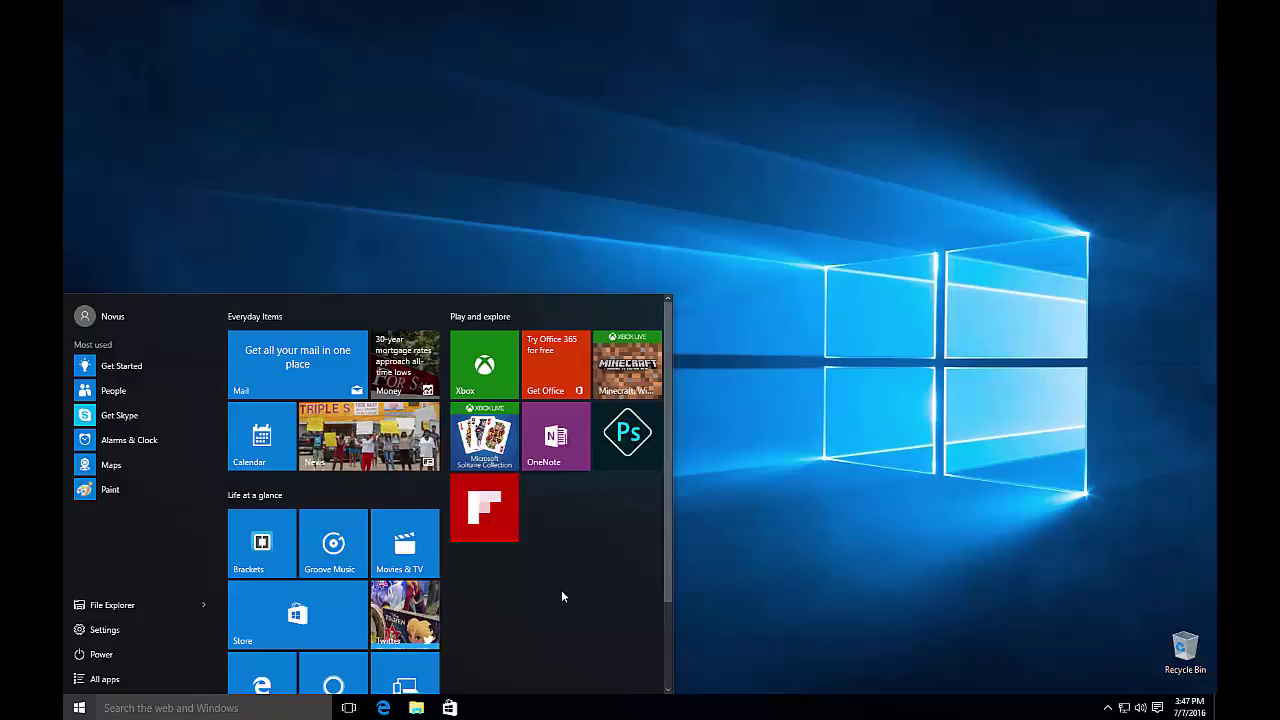
scroll(529, 591, "down", 2)
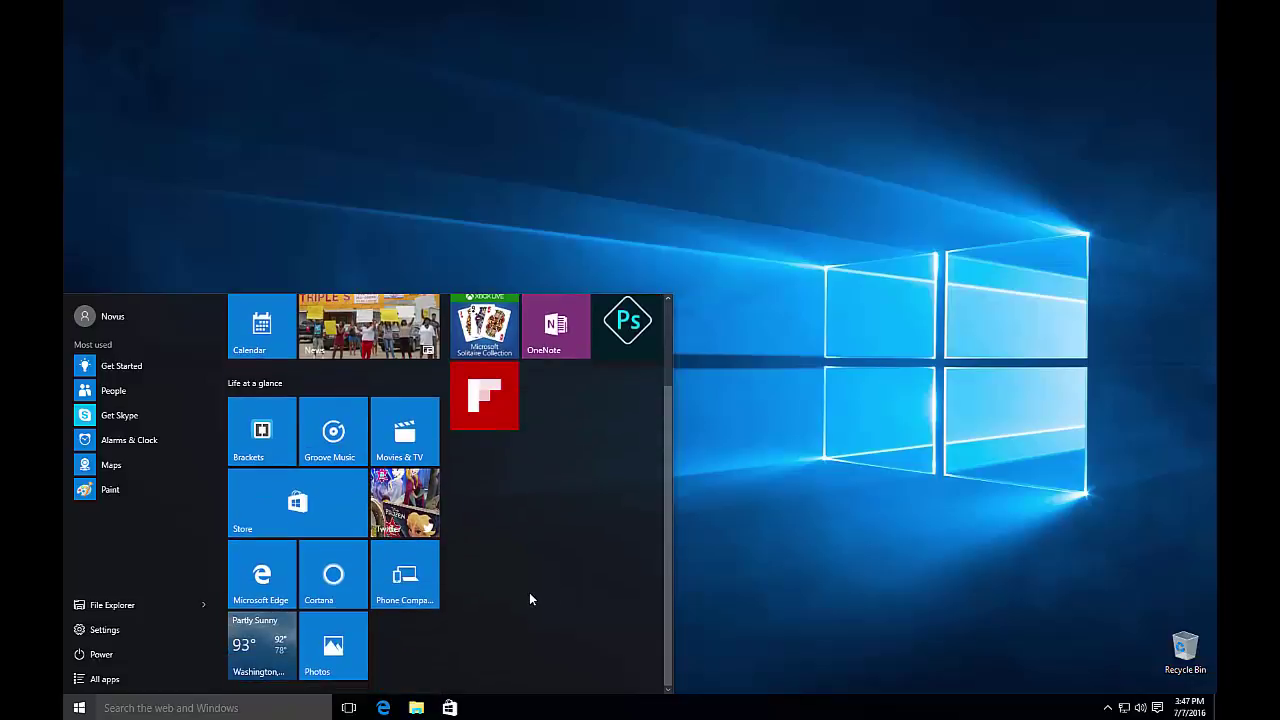
scroll(530, 598, "up", 2)
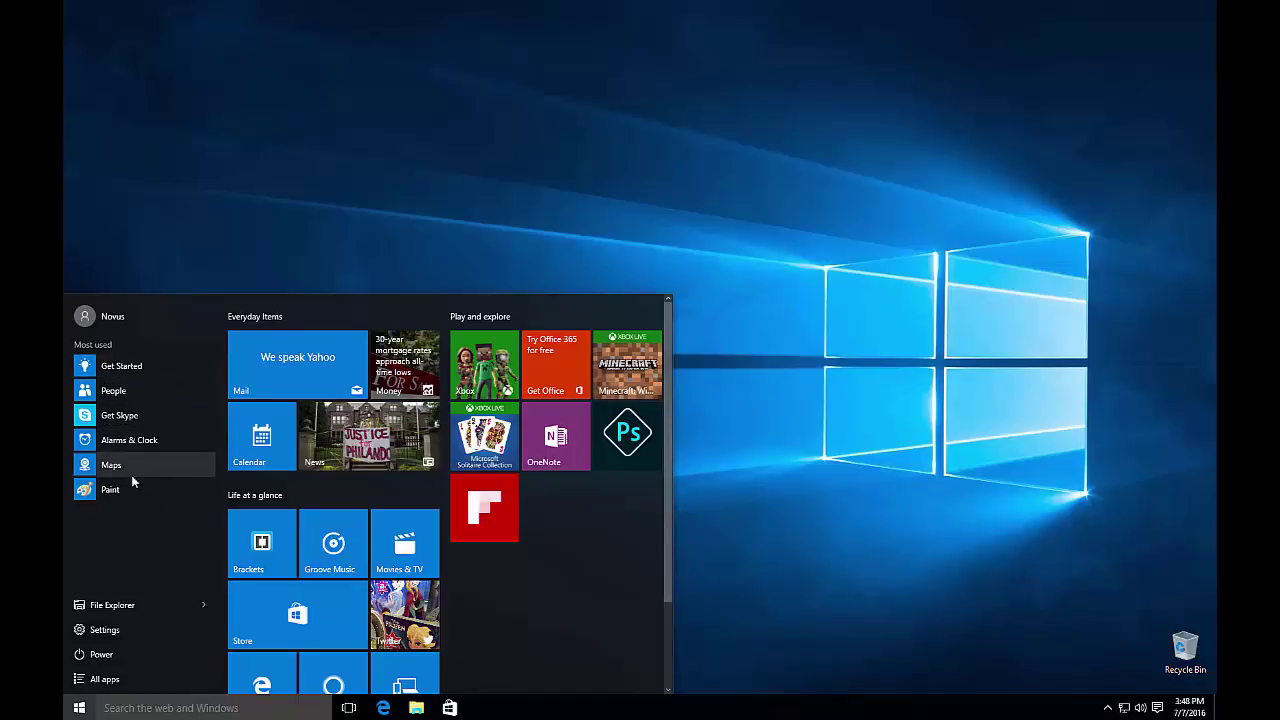
scroll(440, 491, "down", 2)
scroll(437, 566, "up", 2)
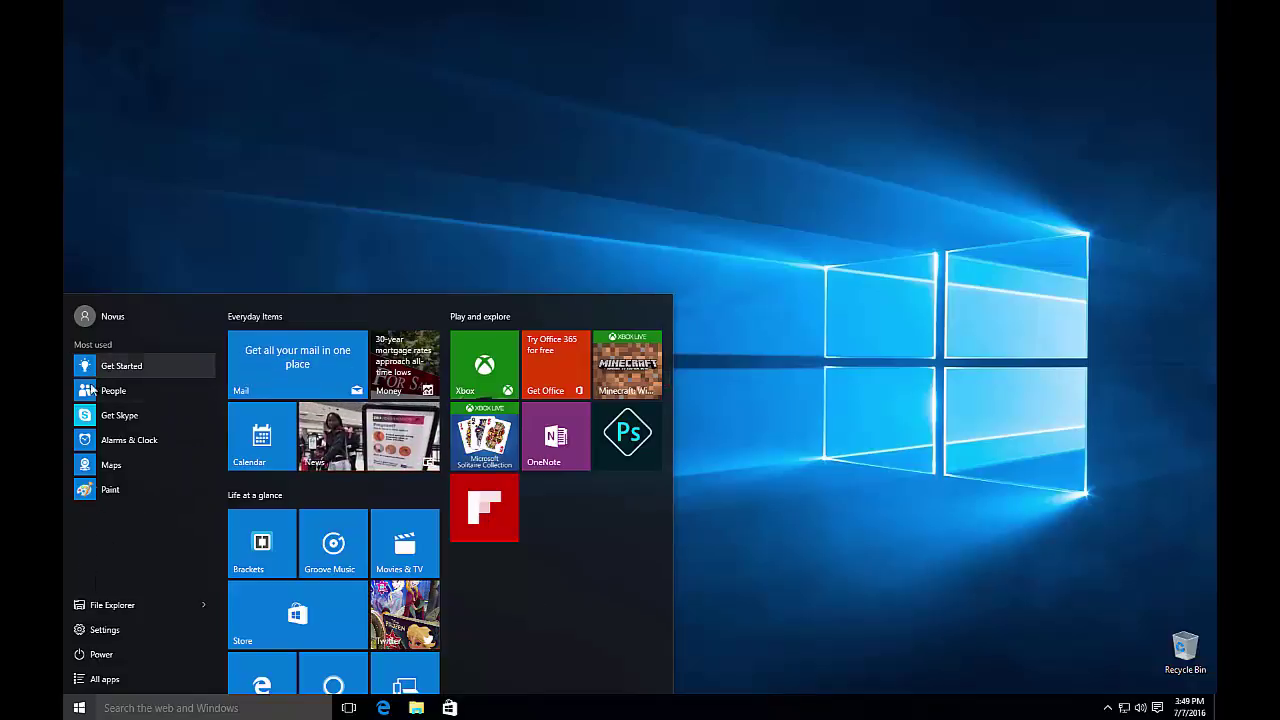
Switch back and forth between the most used list and the full app list, ending on the full app list.
left_click(98, 680)
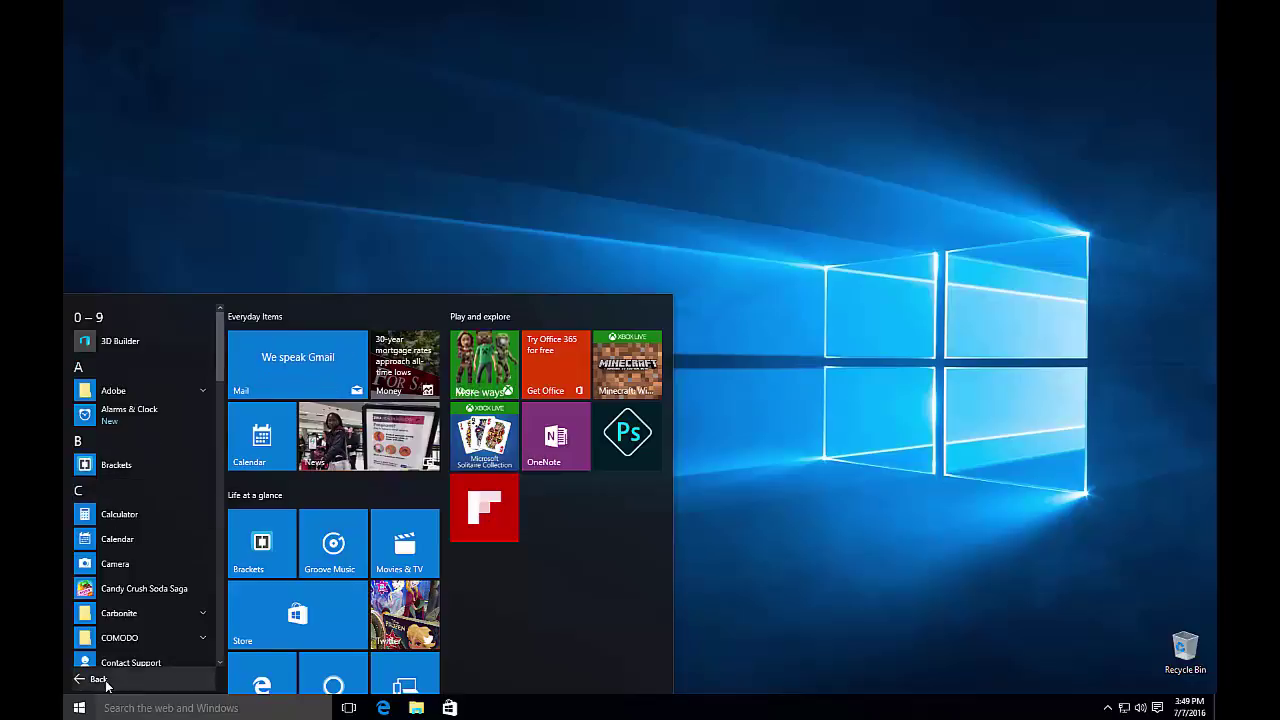
left_click(91, 681)
left_click(93, 680)
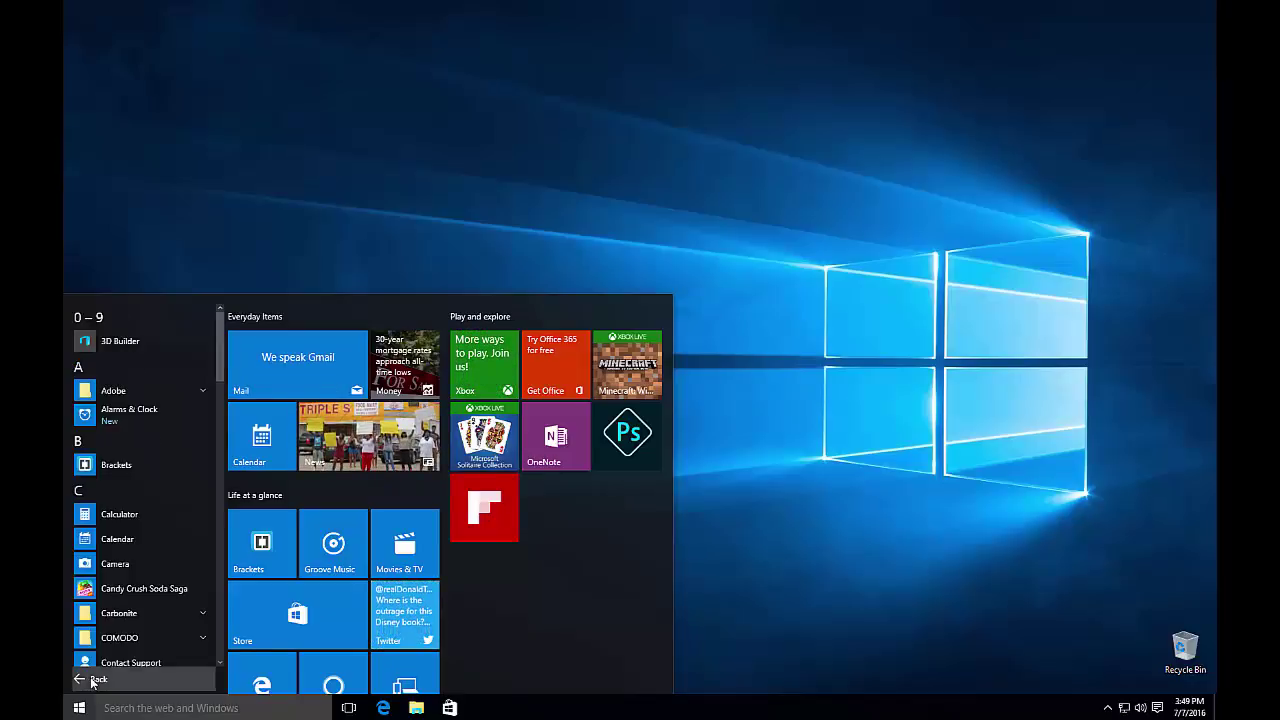
left_click(99, 681)
left_click(100, 681)
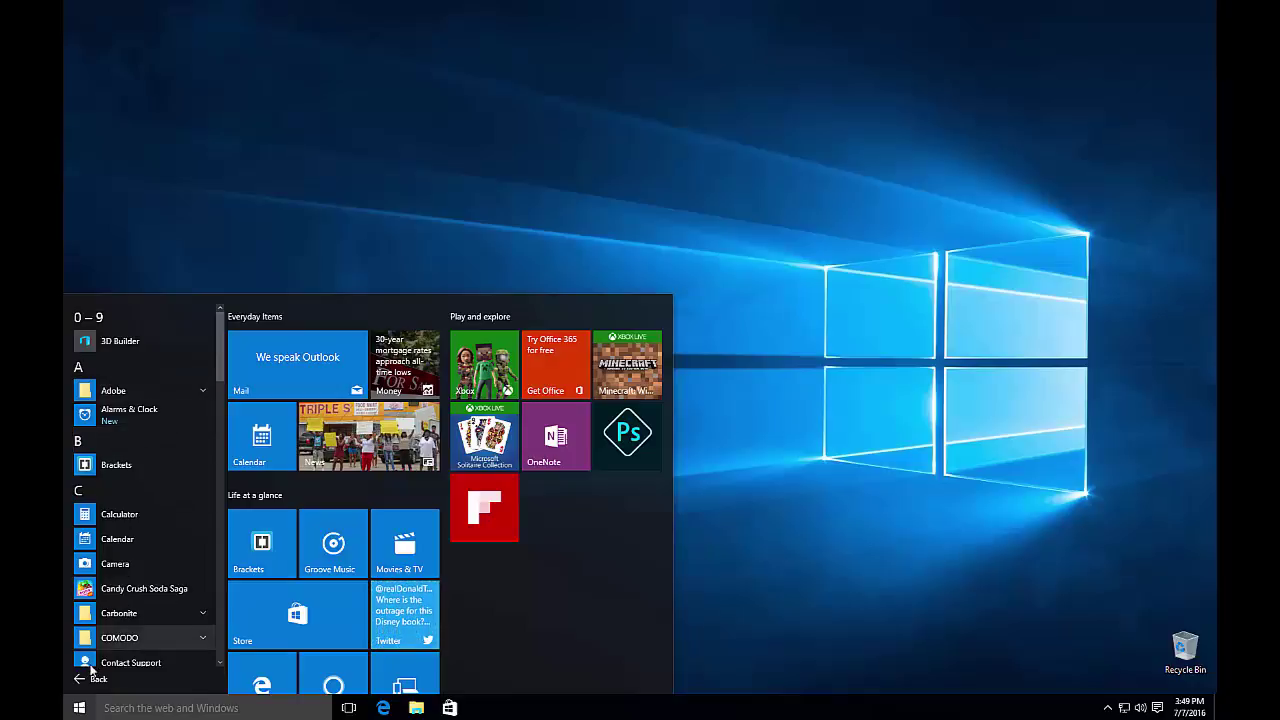
left_click(115, 683)
left_click(115, 682)
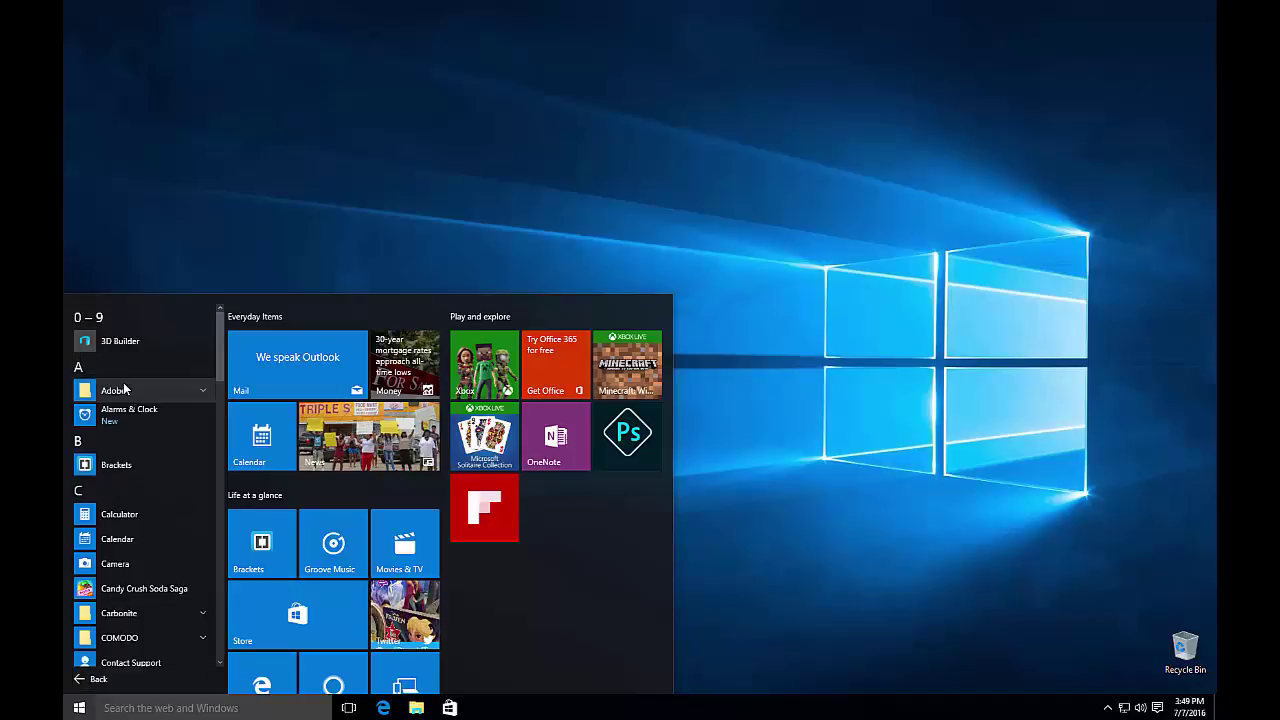
Browse the alphabetical app list from 3D Builder down to Xbox and return to its beginning.
scroll(131, 410, "down", 1)
scroll(133, 424, "down", 5)
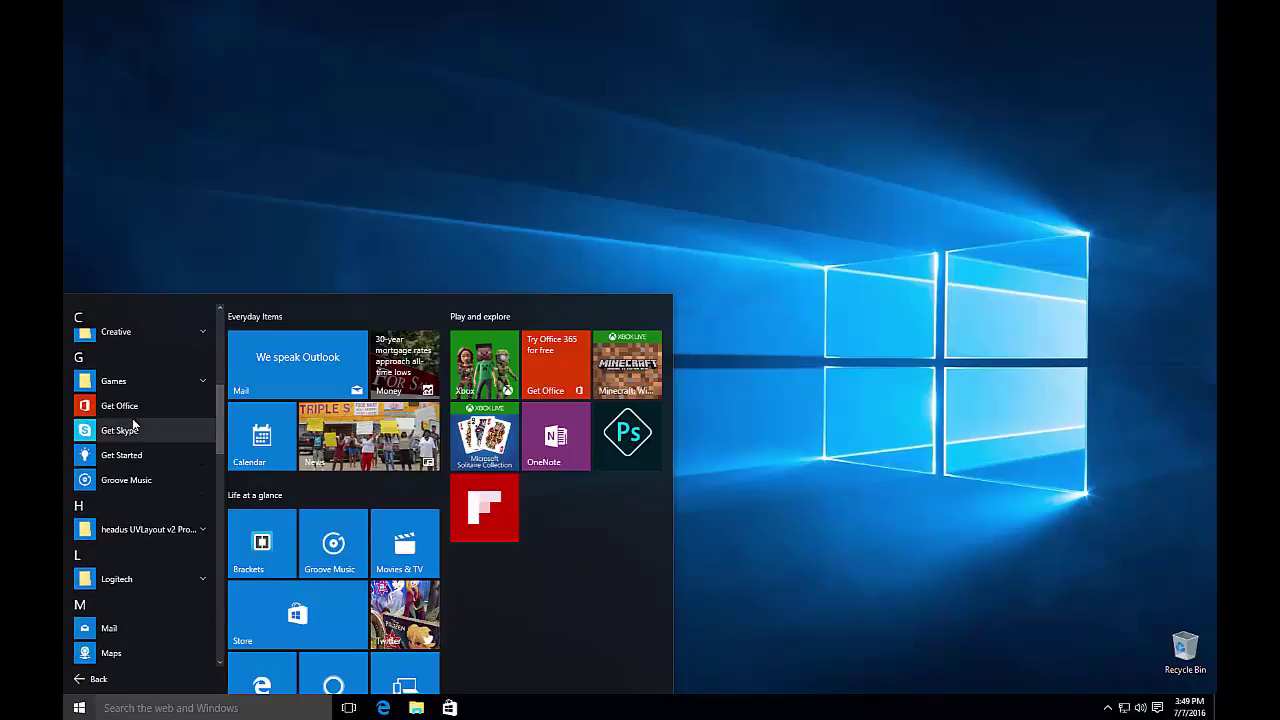
scroll(133, 424, "down", 5)
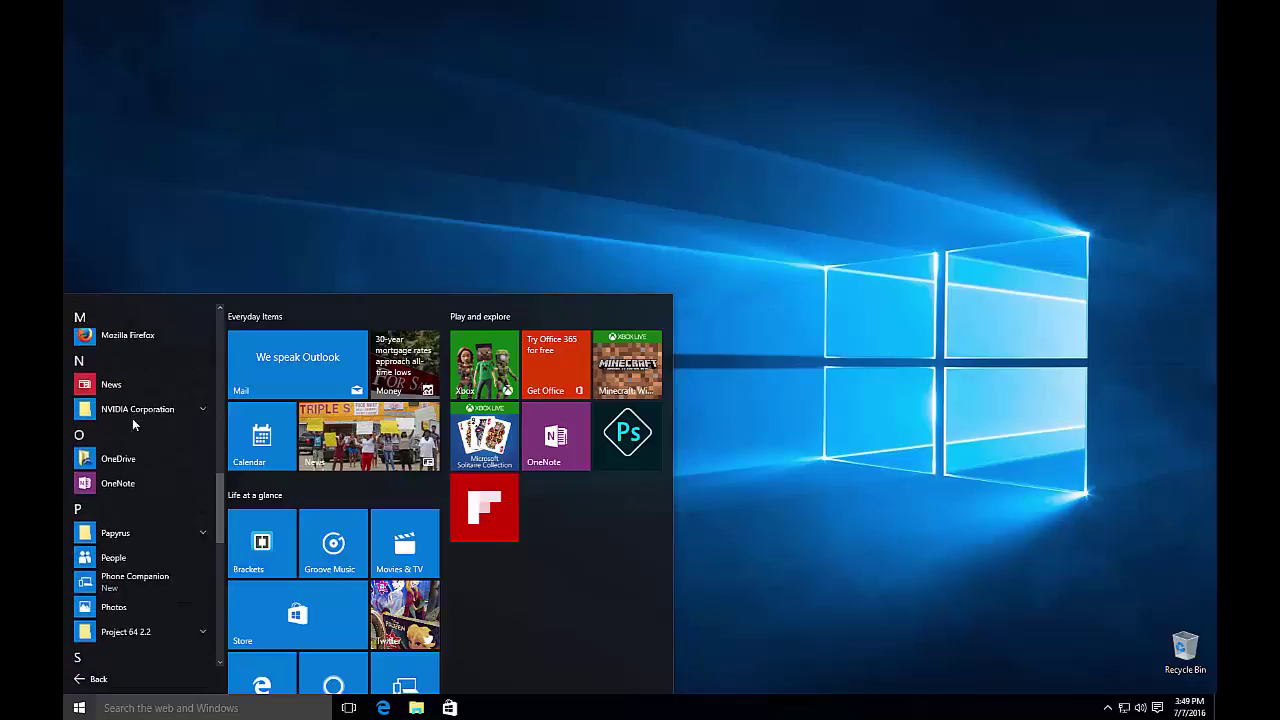
scroll(133, 424, "down", 5)
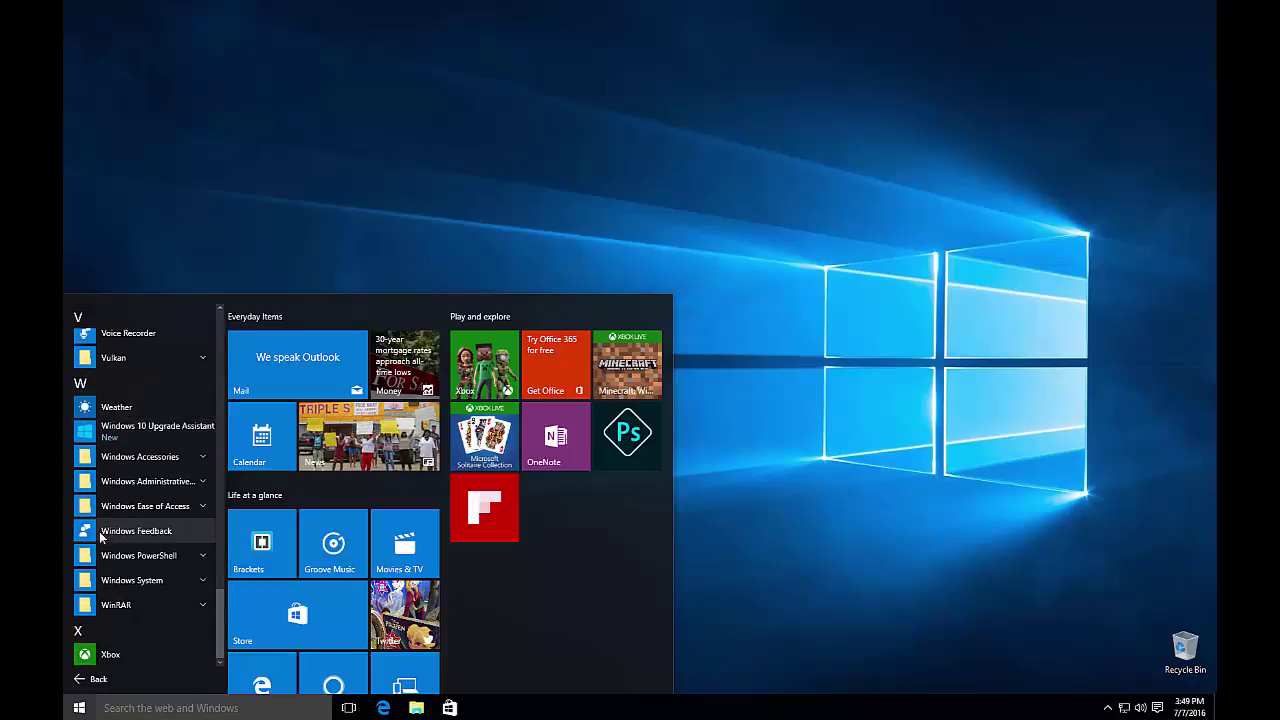
scroll(134, 660, "up", 4)
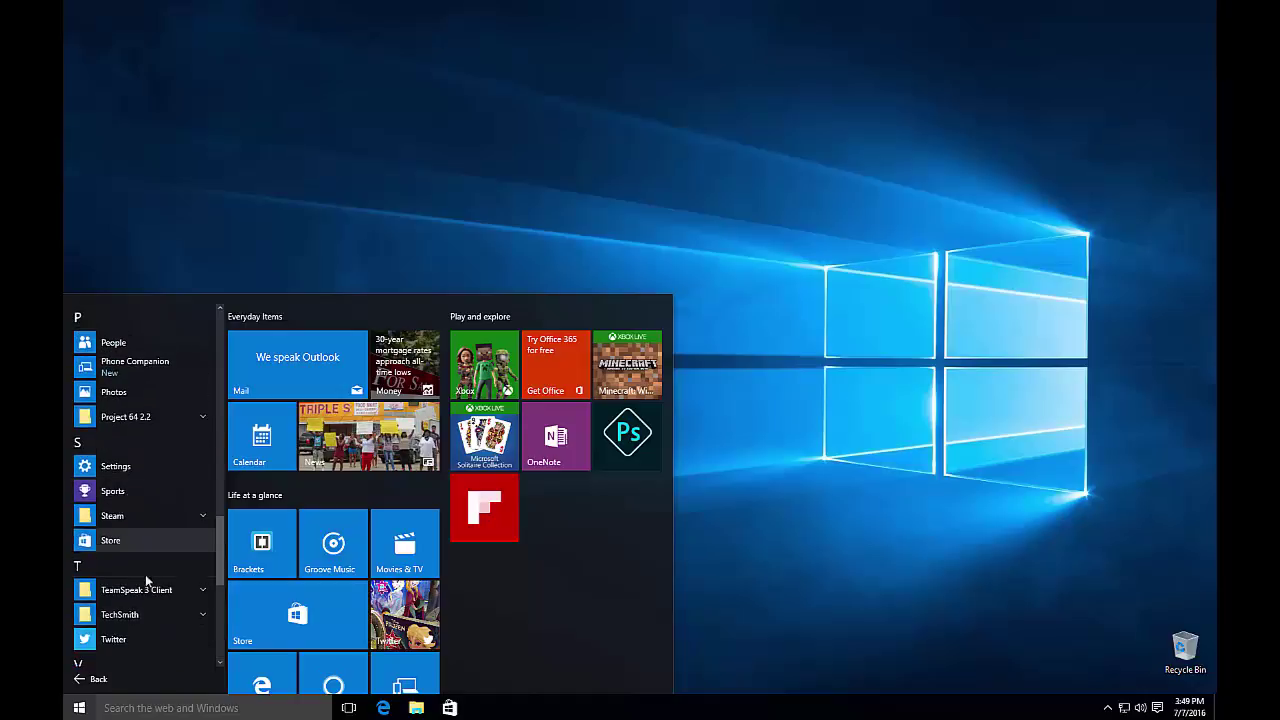
scroll(148, 530, "up", 8)
scroll(148, 530, "up", 1)
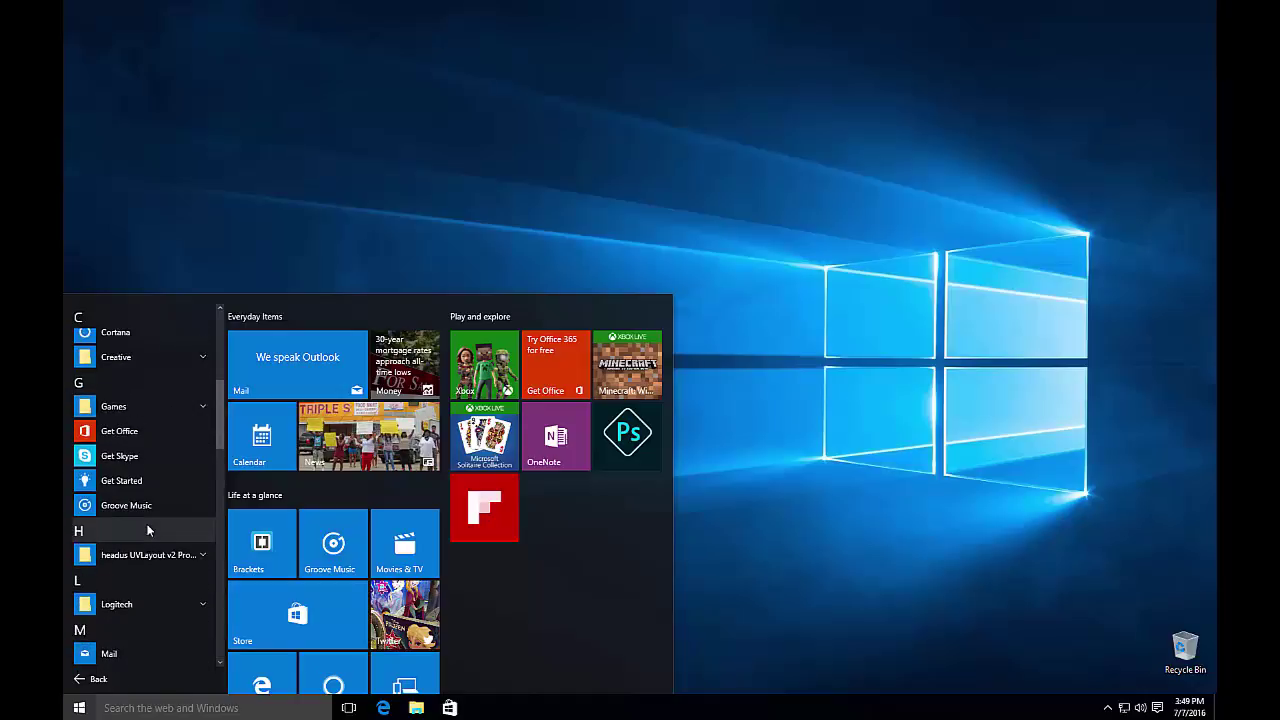
scroll(148, 530, "up", 2)
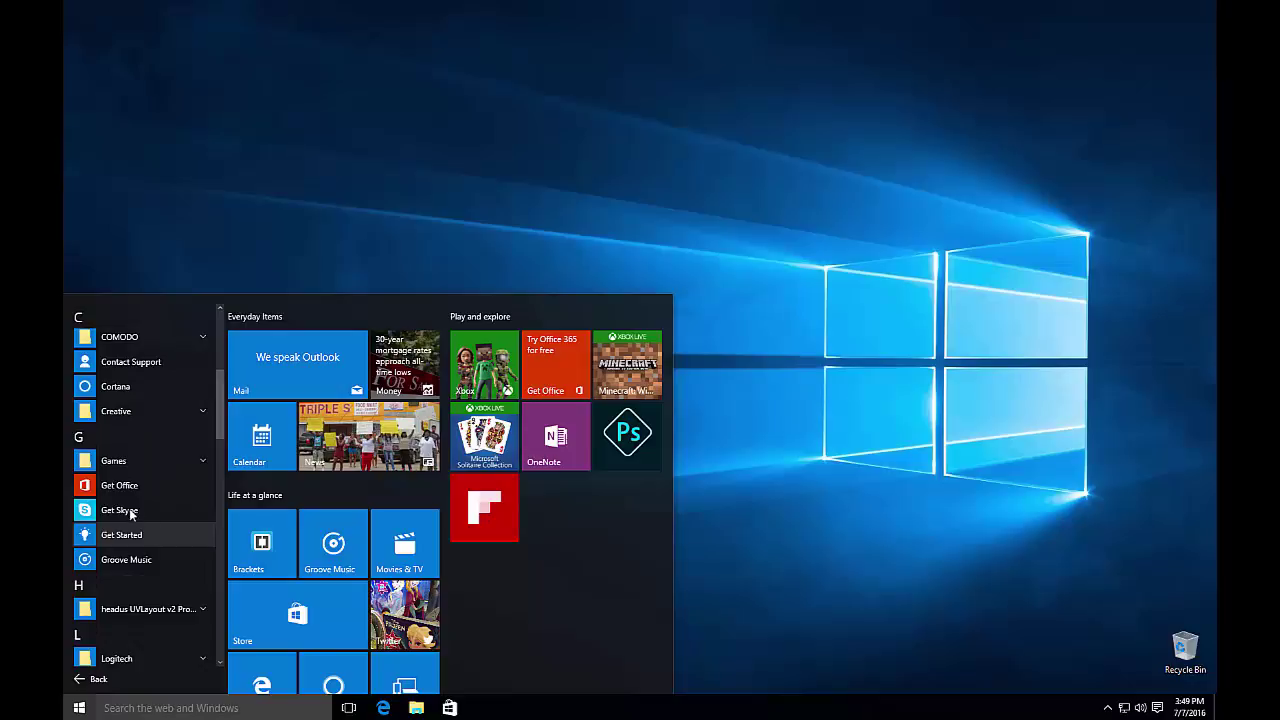
scroll(102, 493, "up", 6)
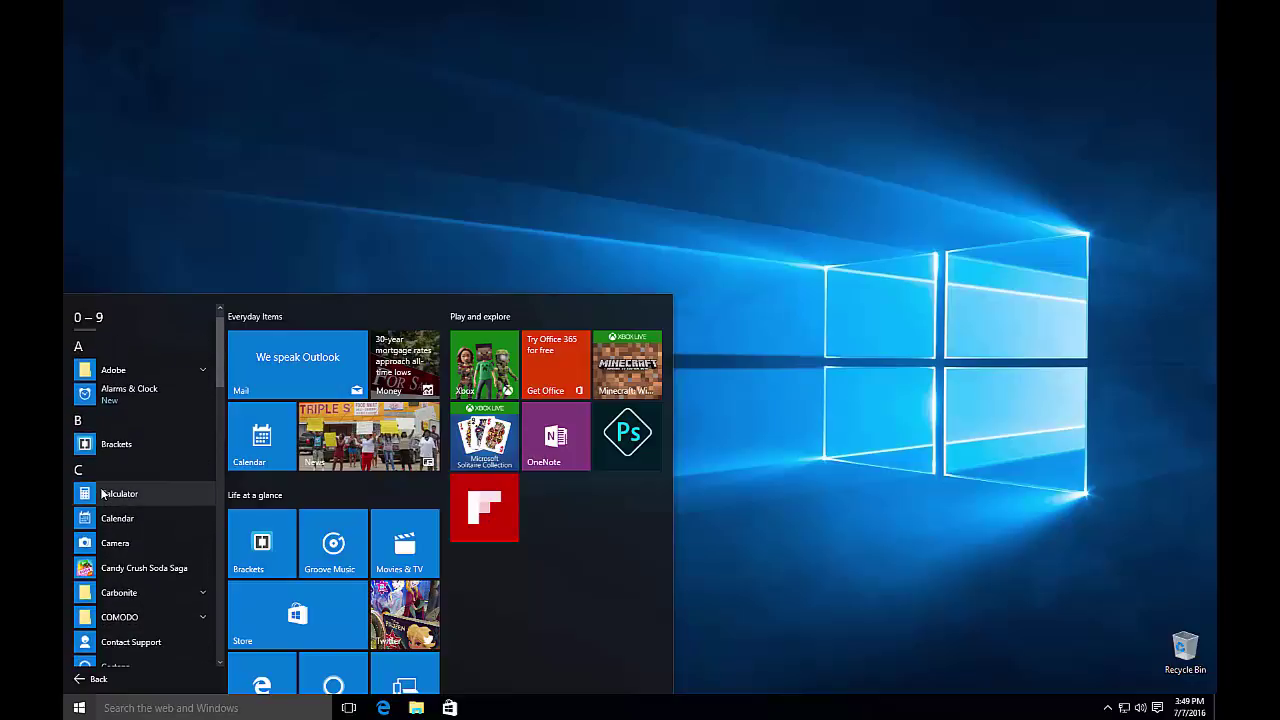
scroll(102, 493, "up", 1)
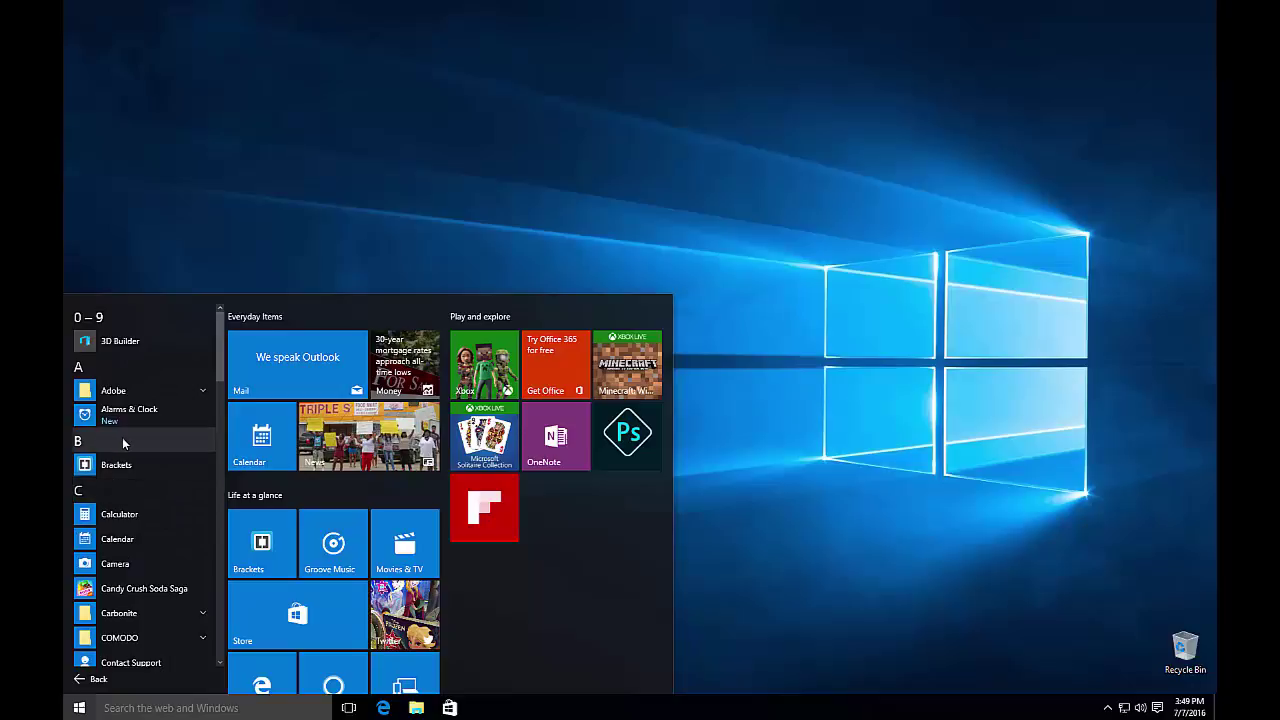
Look through the full app list once more, through the W and X sections, and go back to the most used list.
scroll(119, 455, "down", 3)
scroll(120, 461, "down", 20)
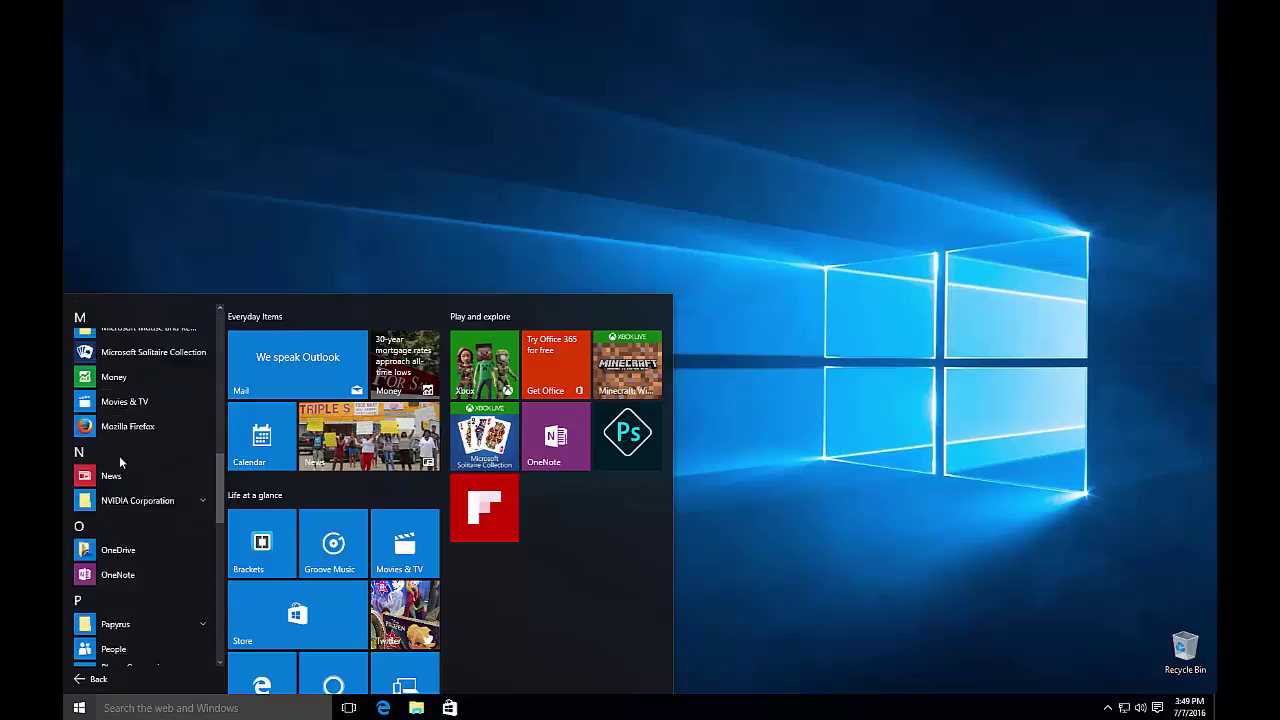
scroll(120, 461, "down", 5)
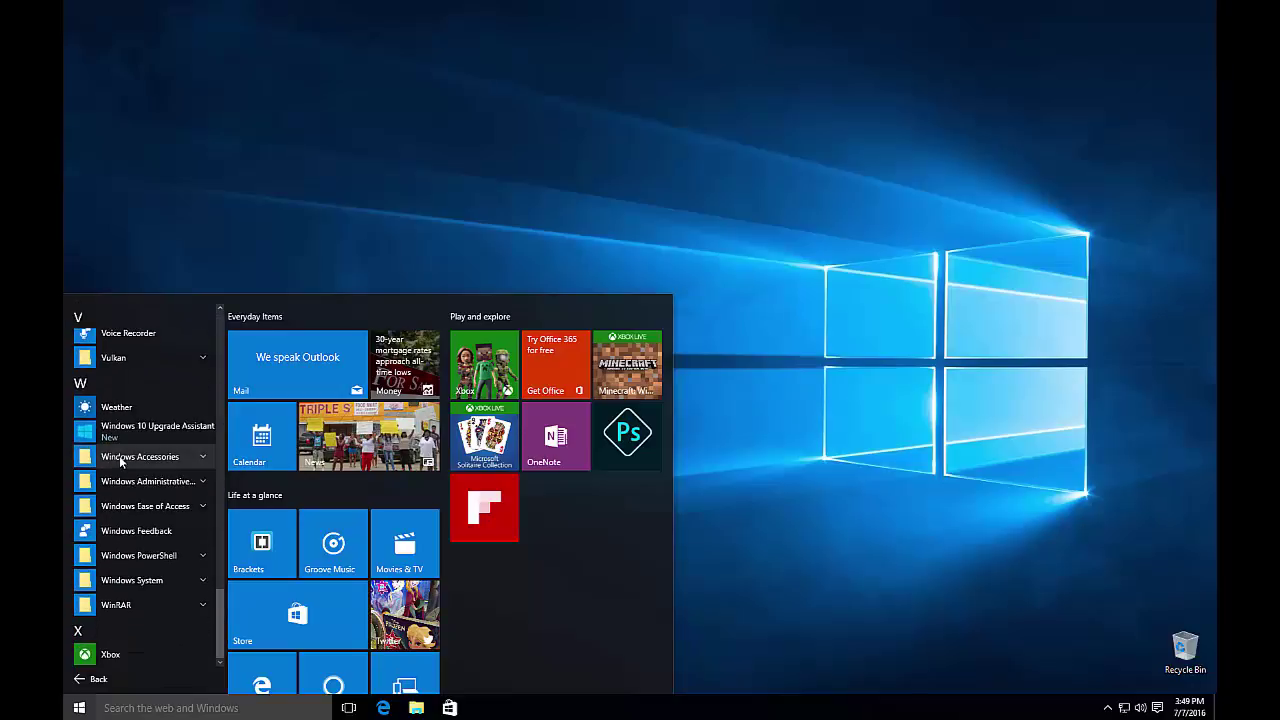
scroll(146, 588, "up", 20)
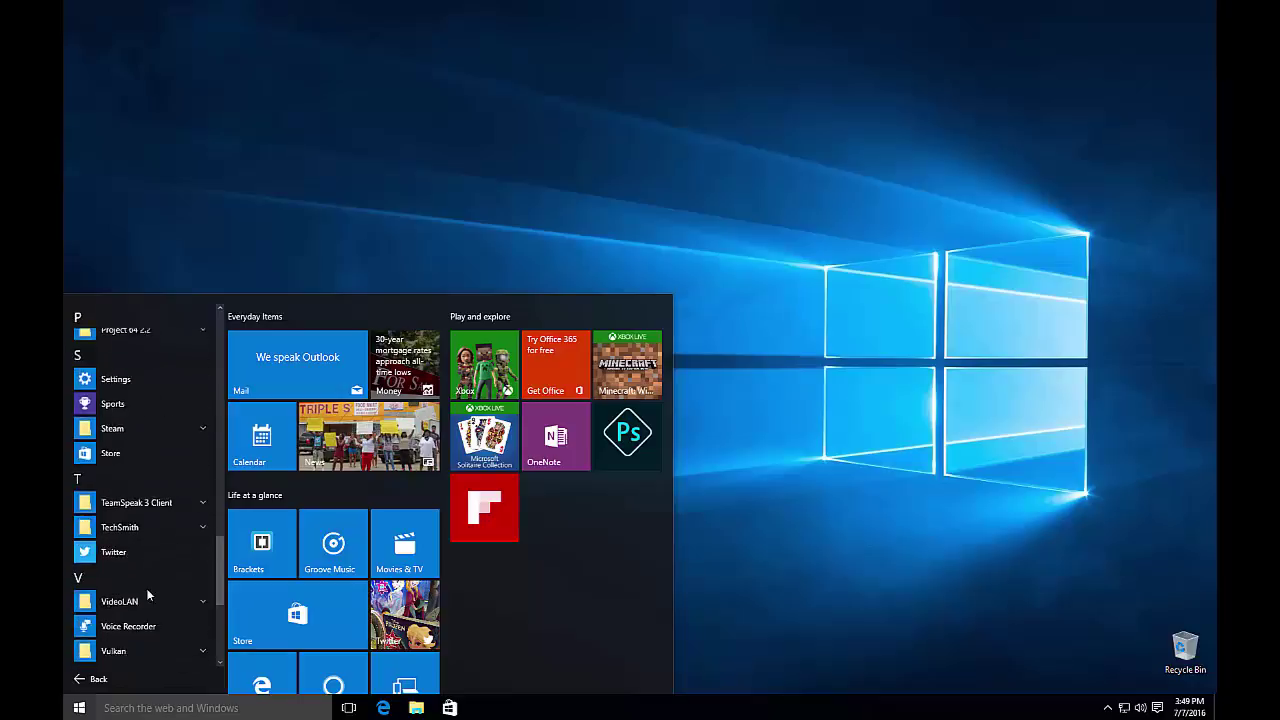
scroll(147, 595, "up", 10)
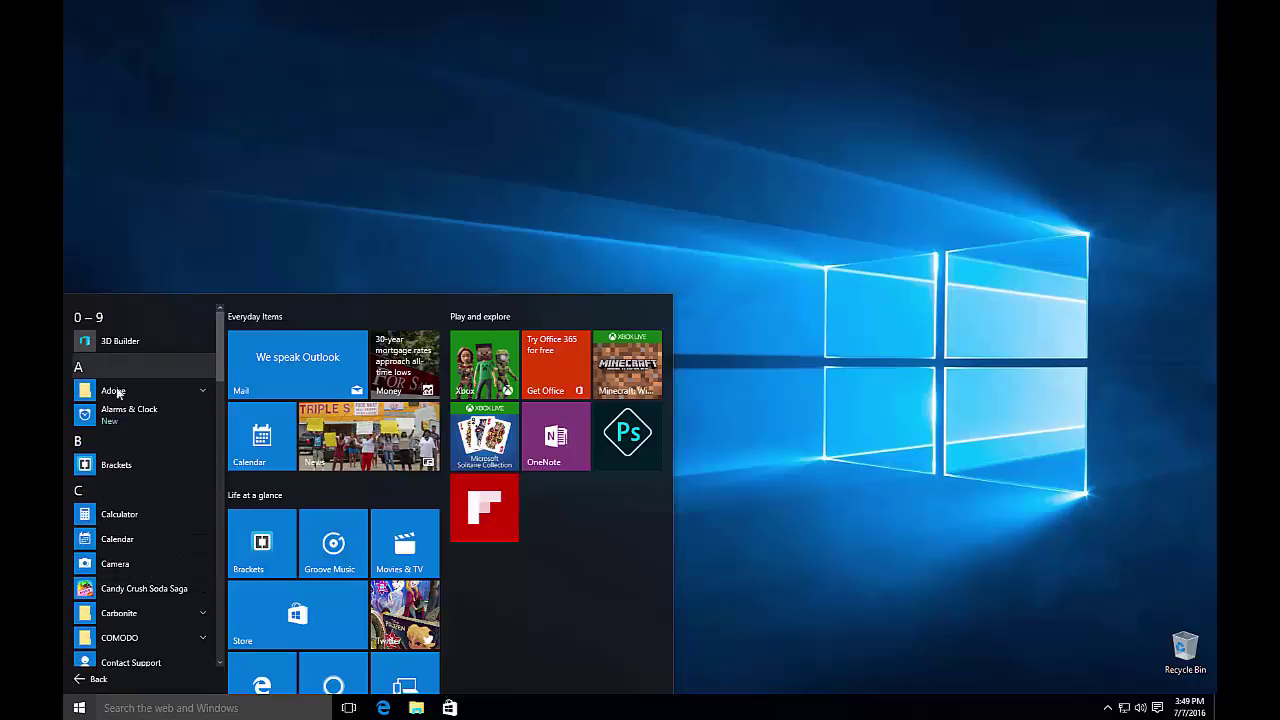
scroll(142, 545, "down", 4)
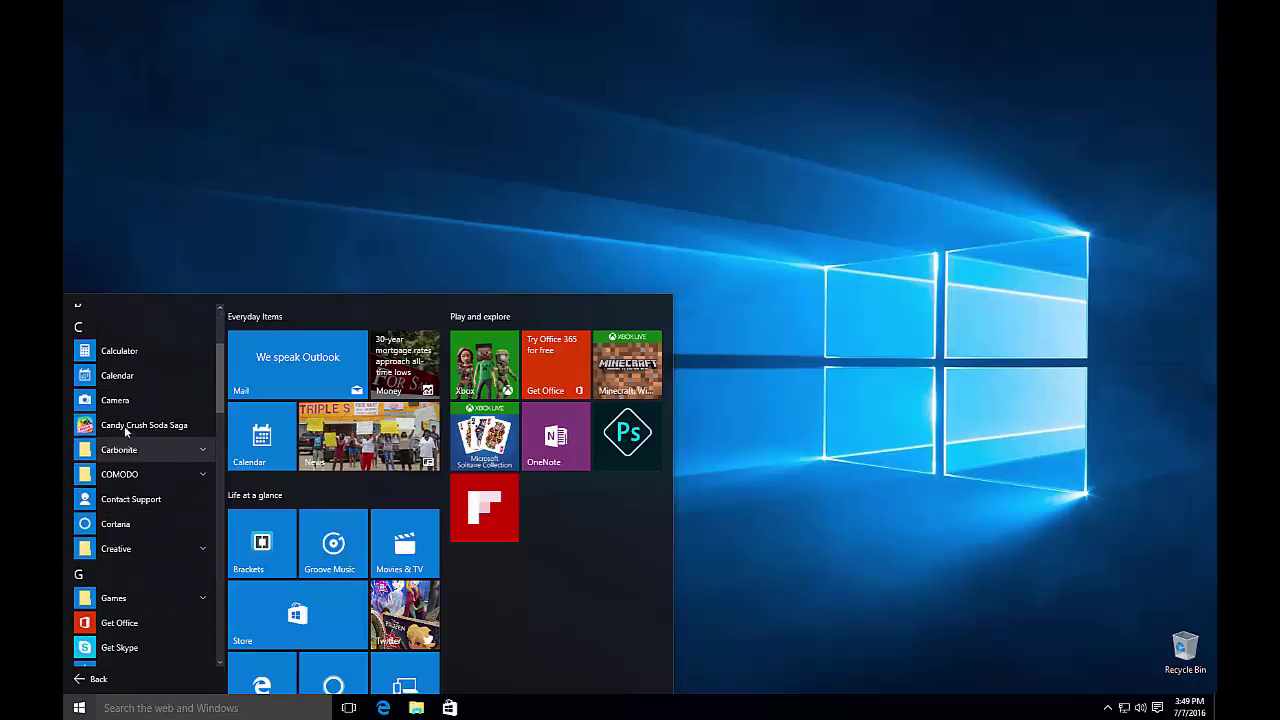
scroll(140, 570, "down", 3)
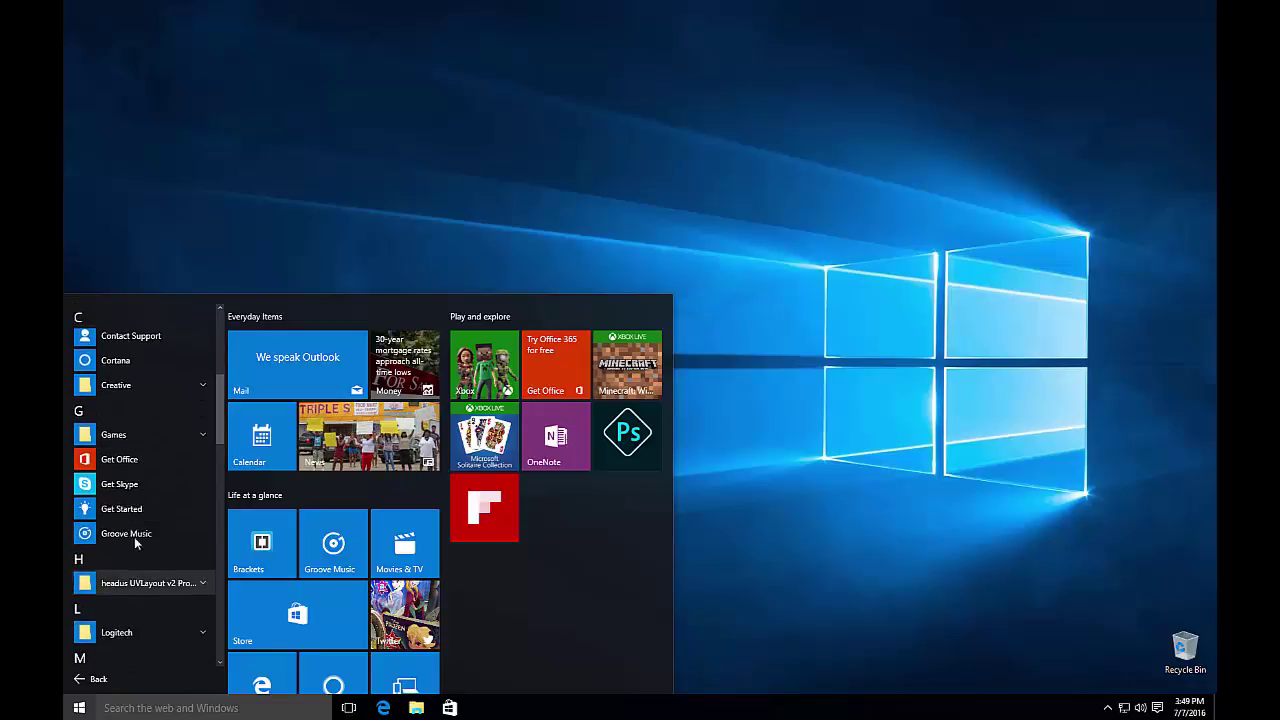
left_click(98, 683)
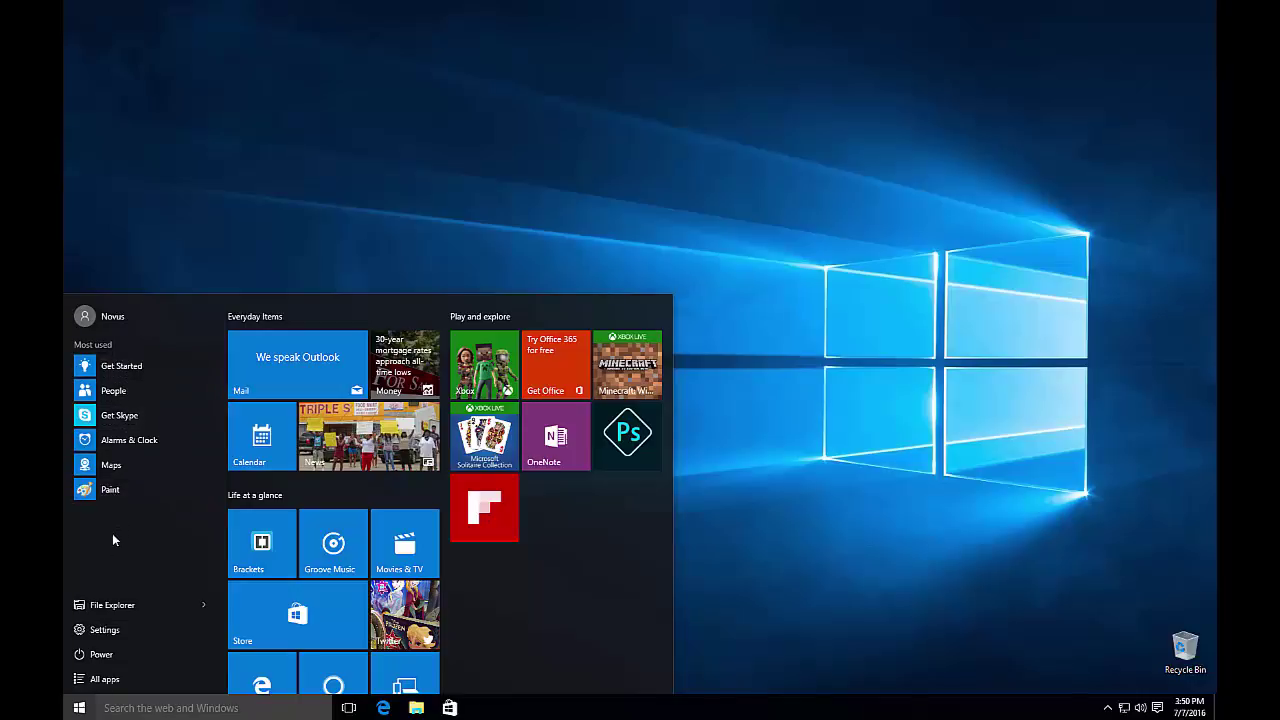
Close and reopen the Start menu twice, ending with the most used list showing.
left_click(77, 710)
left_click(78, 709)
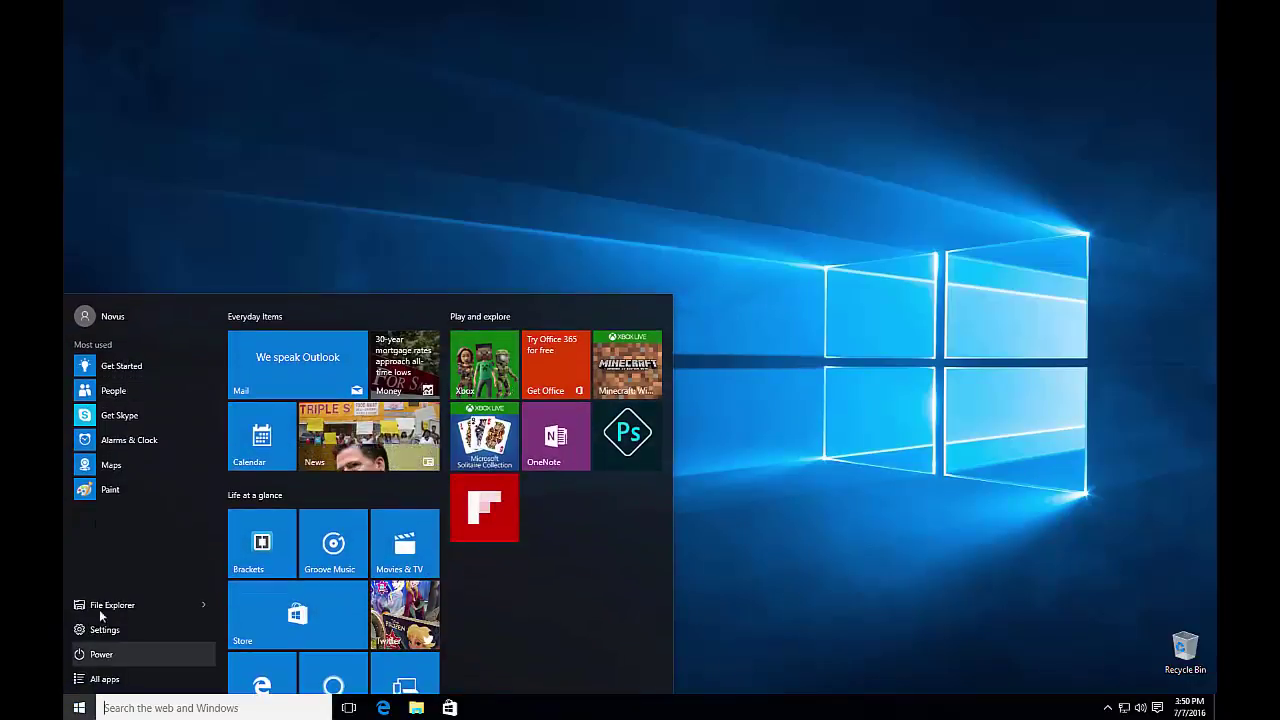
left_click(82, 707)
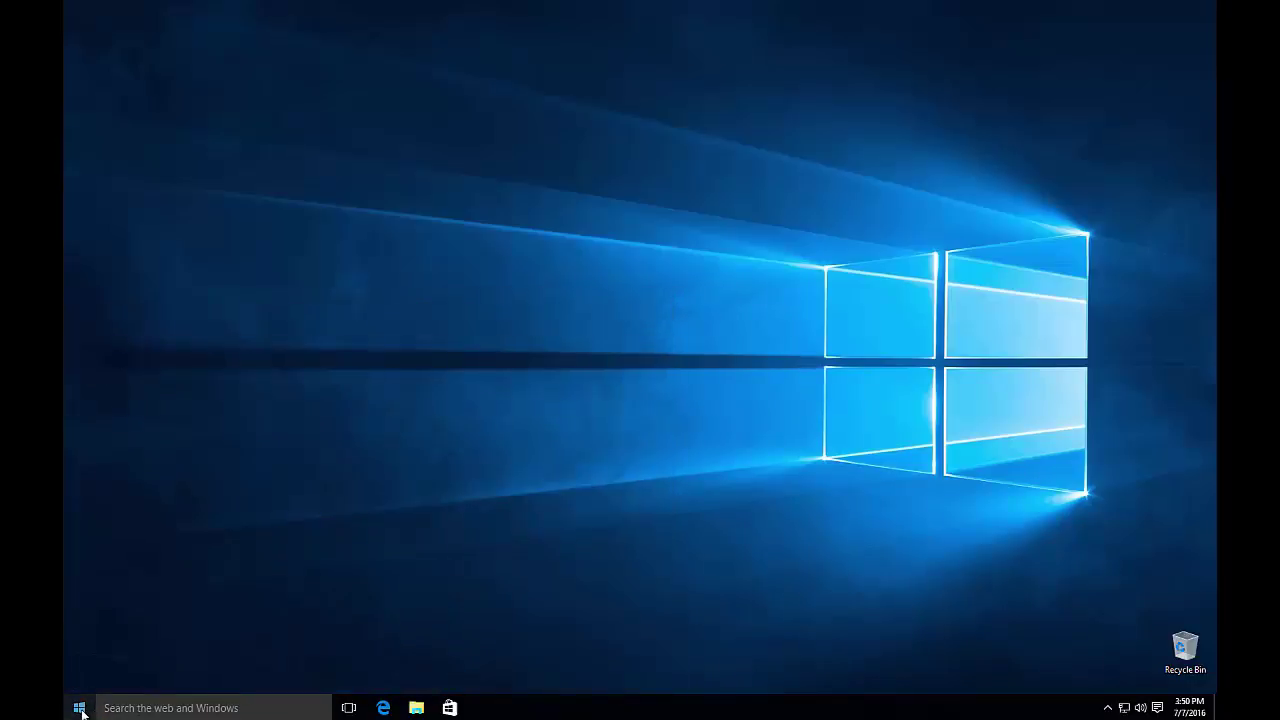
left_click(80, 708)
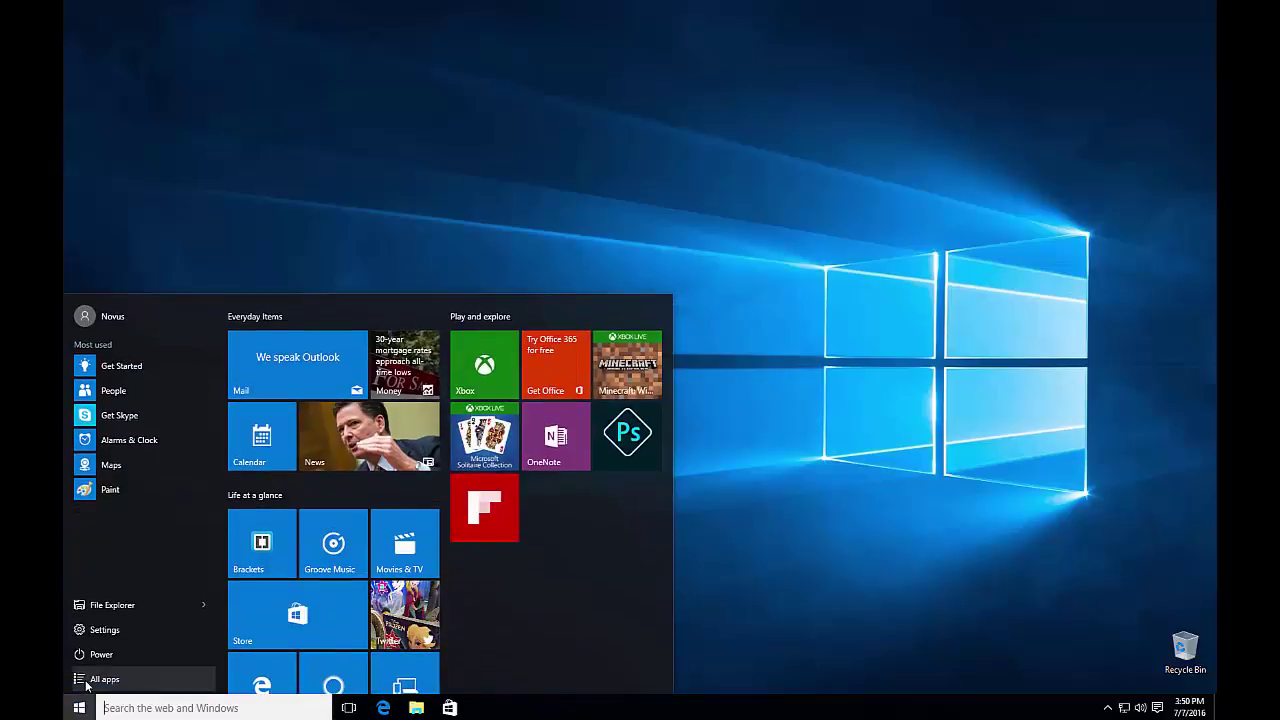
Open the full app list, skim its letter sections, and reopen the Start menu to get back to the most used list.
left_click(98, 678)
scroll(131, 478, "down", 15)
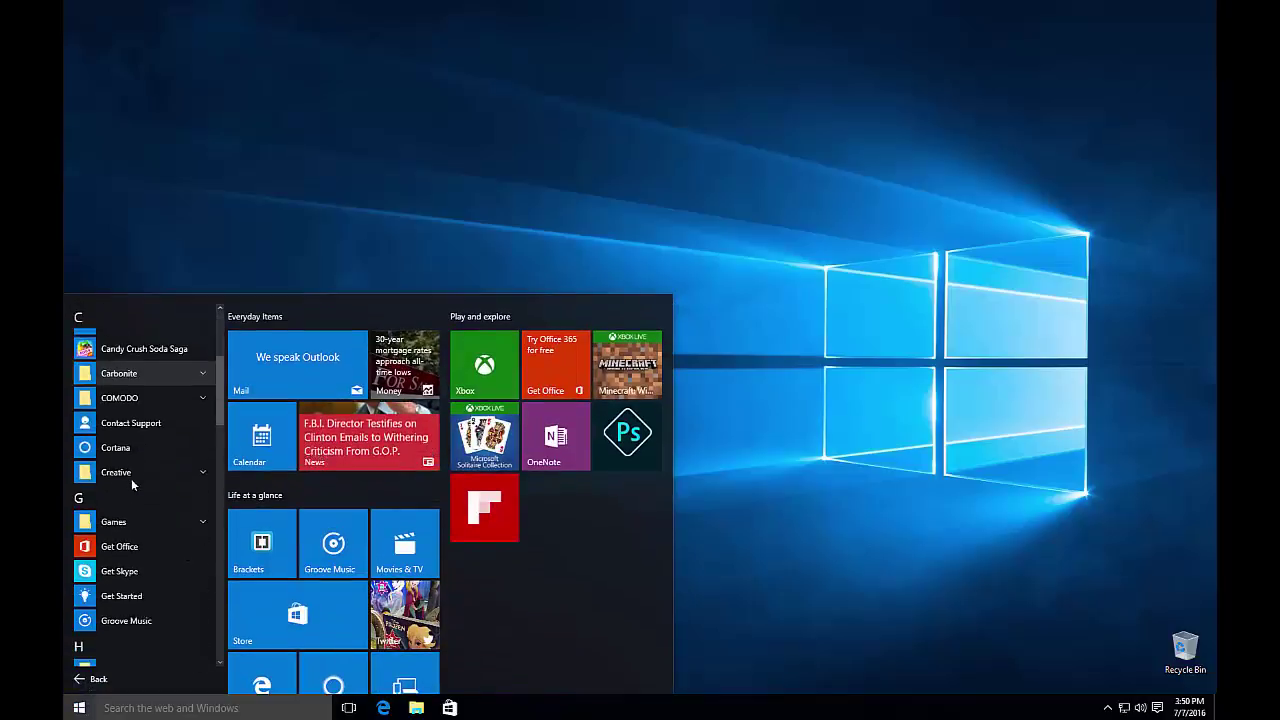
scroll(134, 482, "down", 3)
scroll(134, 482, "up", 10)
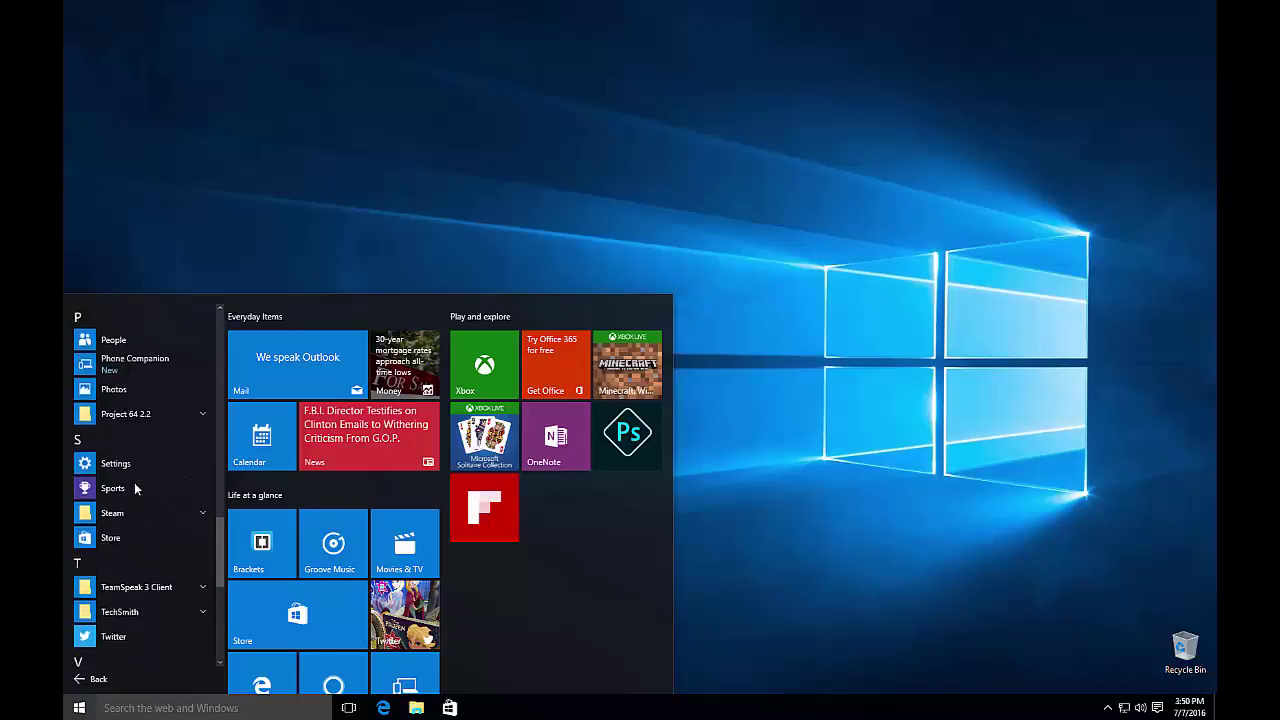
scroll(135, 482, "up", 6)
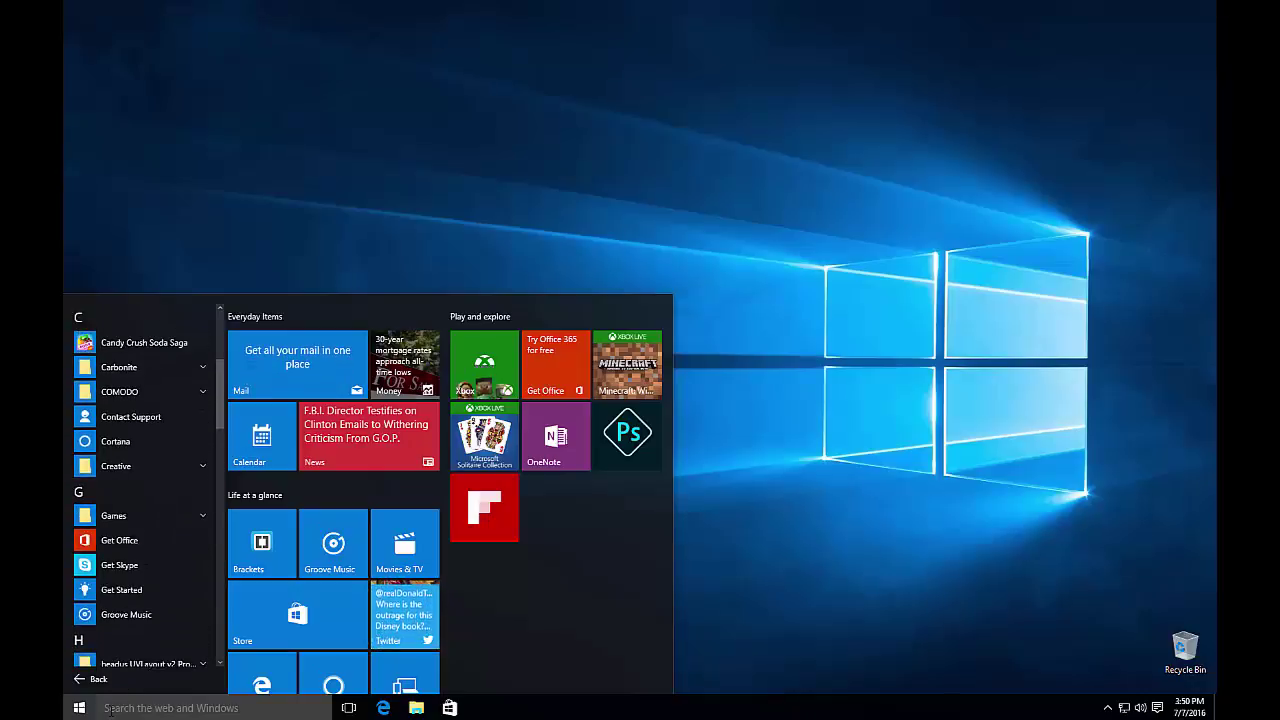
left_click(78, 708)
left_click(78, 708)
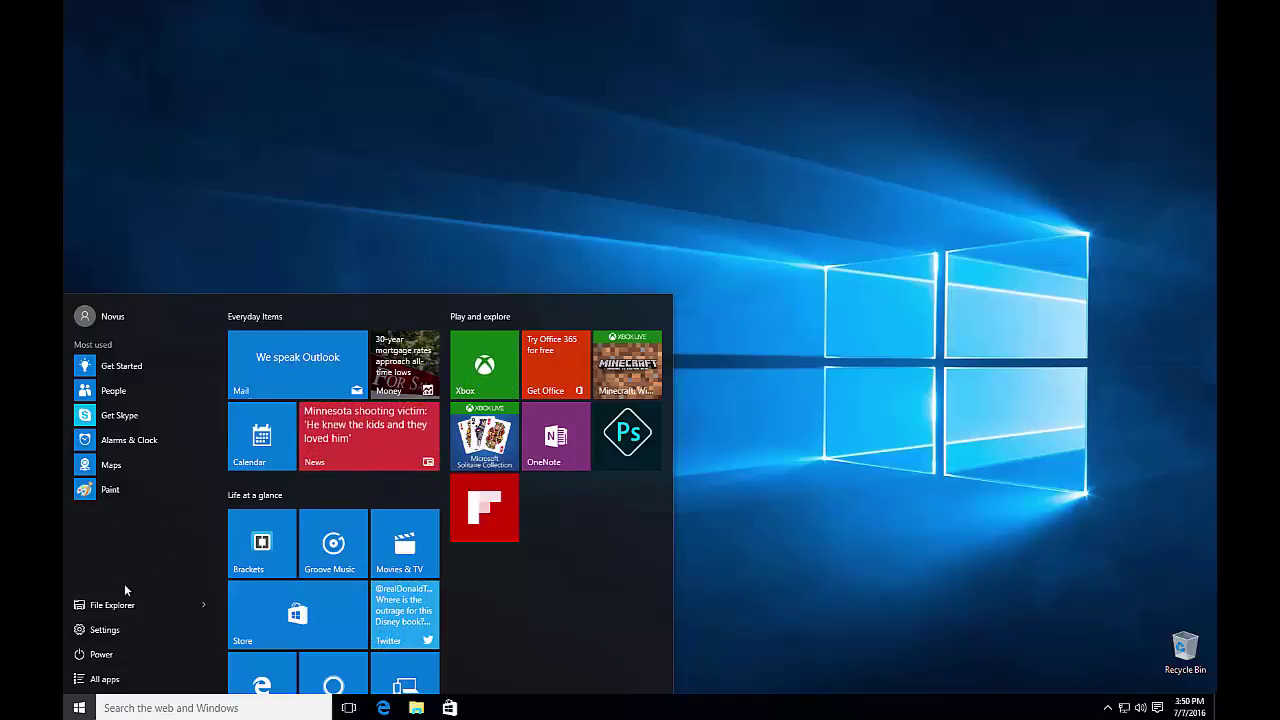
Show the full app list and expand the Windows Accessories folder in the W section.
left_click(104, 679)
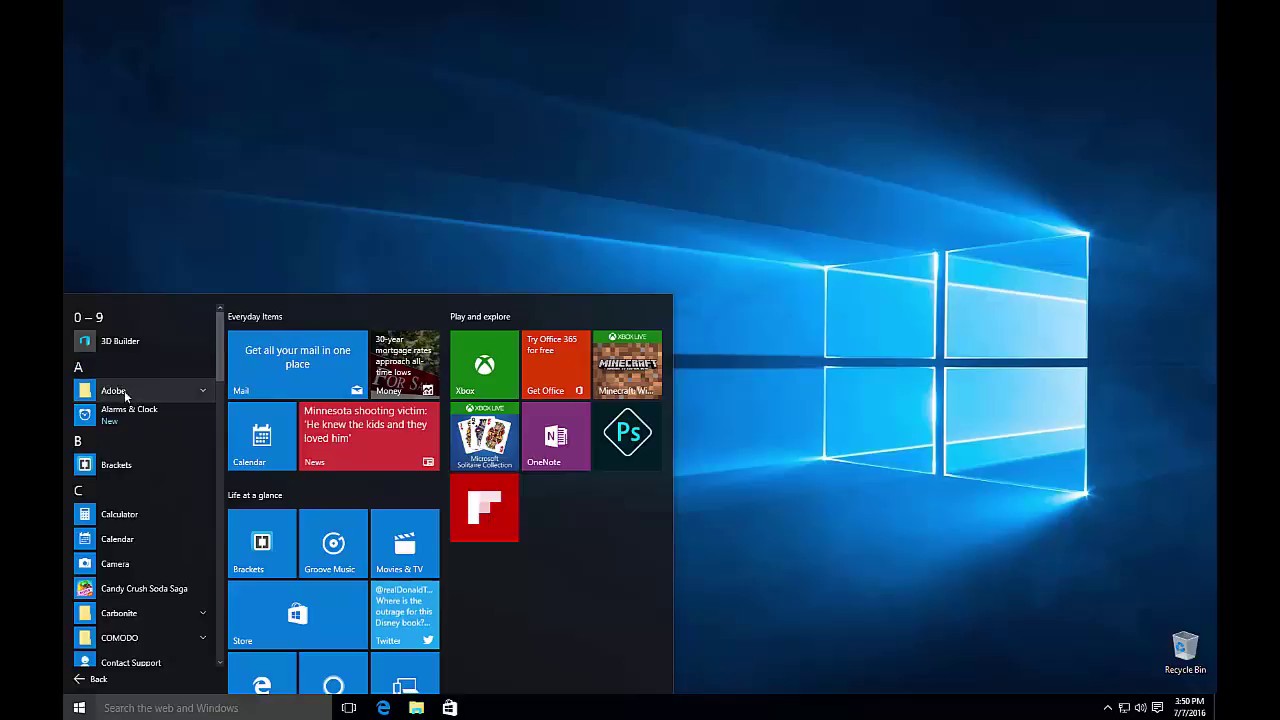
left_click(108, 686)
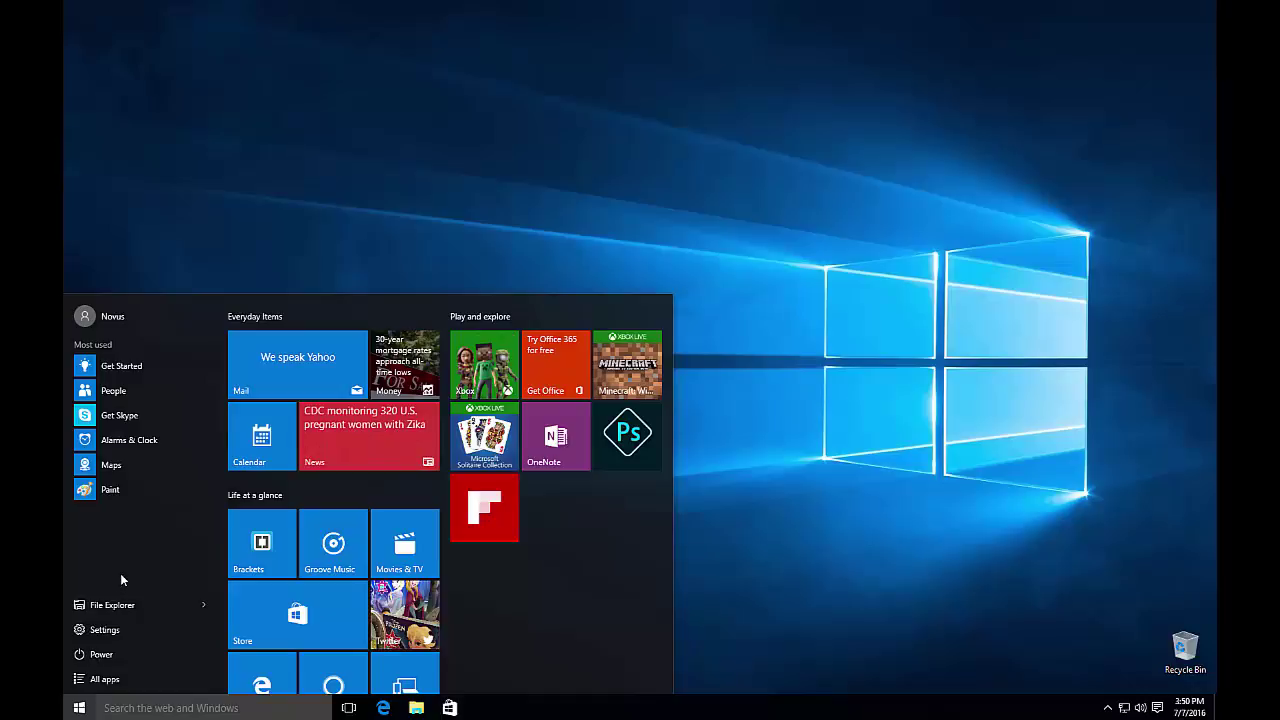
left_click(104, 679)
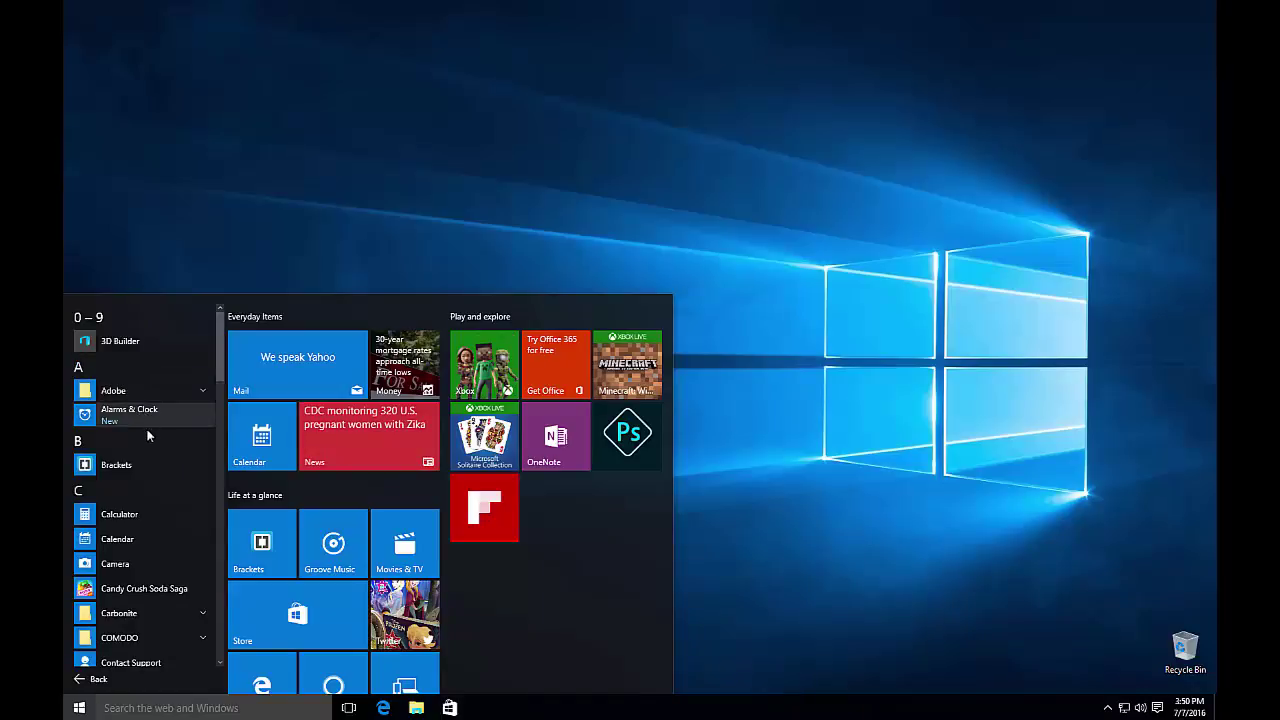
scroll(155, 480, "down", 10)
scroll(155, 509, "down", 8)
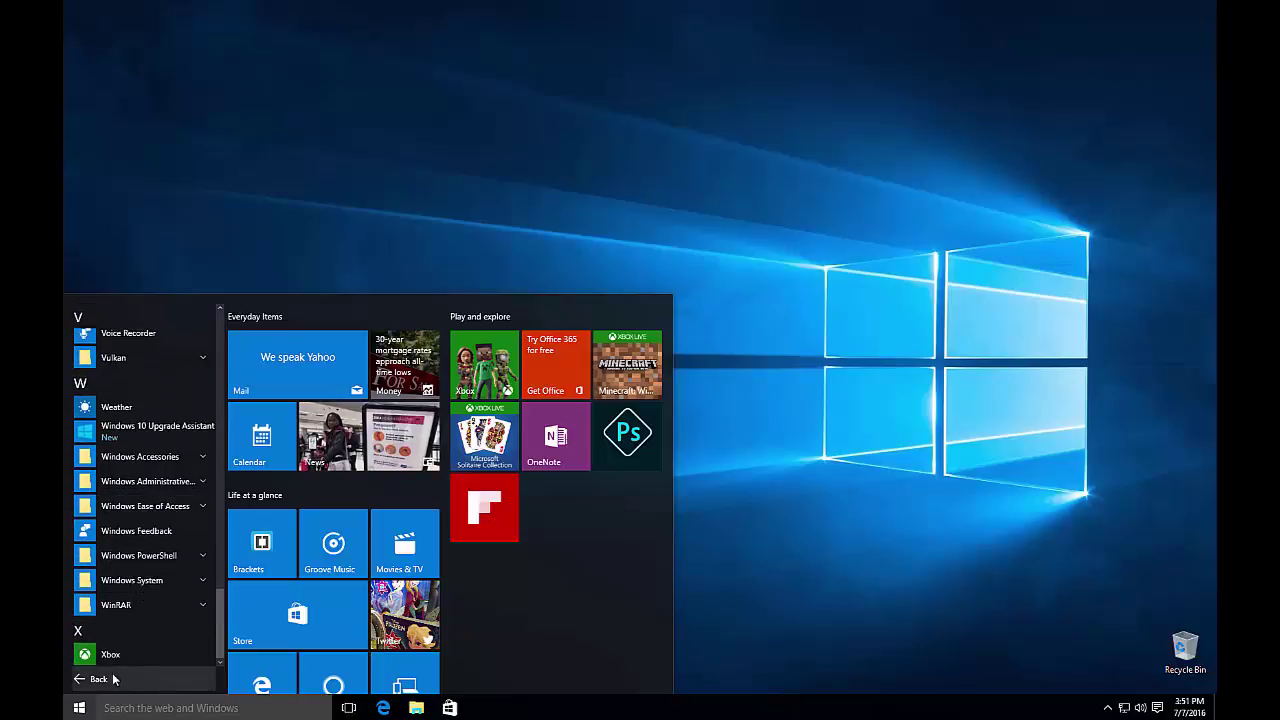
left_click(201, 458)
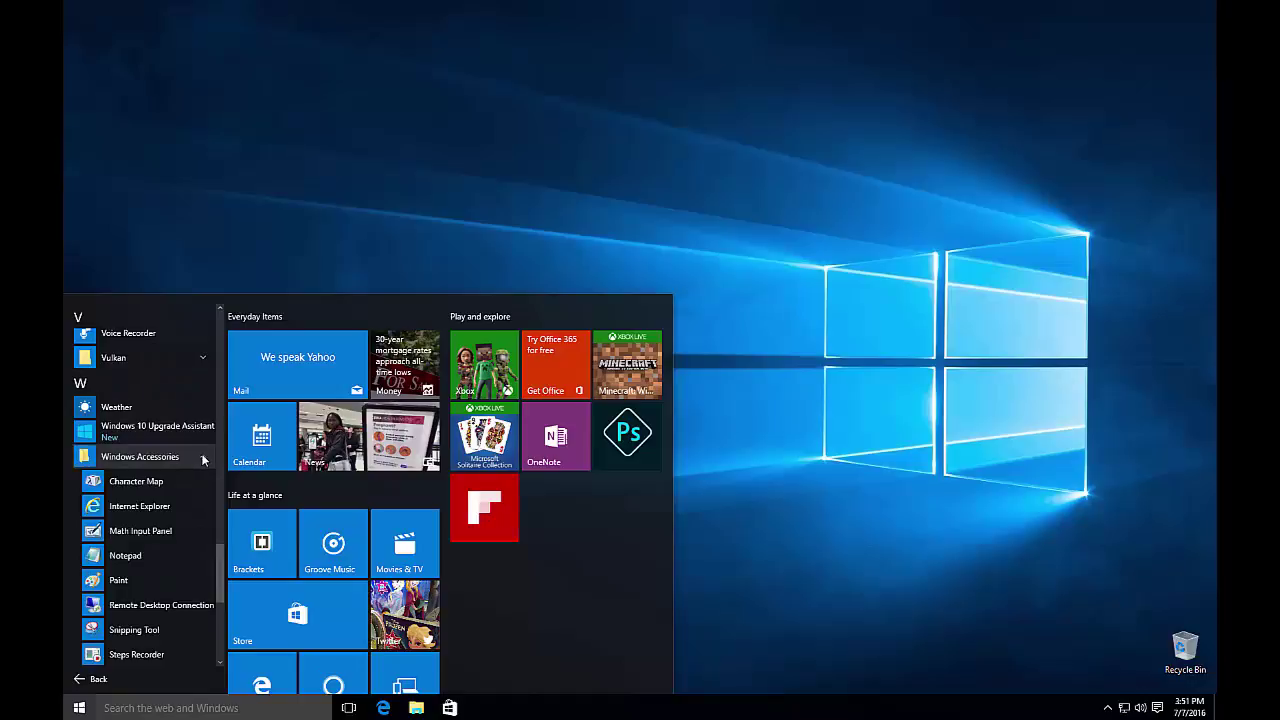
Collapse the Windows Accessories folder, then expand and collapse the Vulkan and Adobe folders in the full app list to view their contents.
left_click(203, 459)
left_click(205, 360)
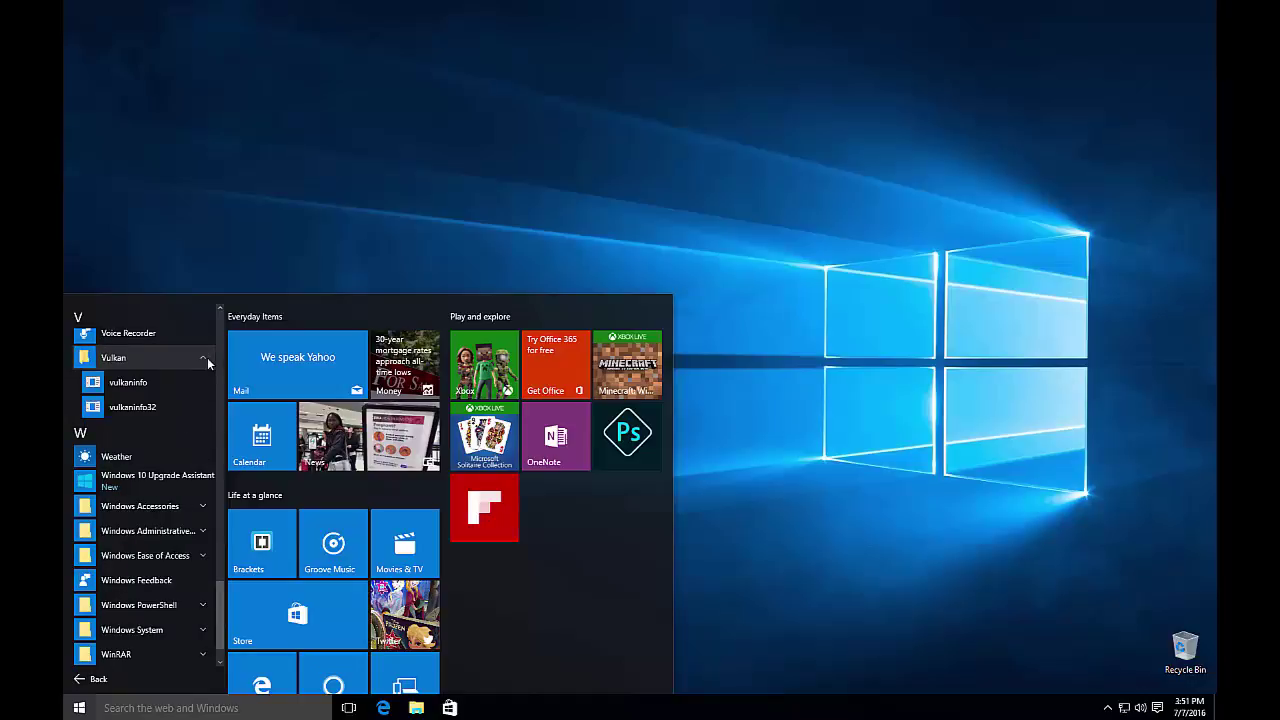
scroll(205, 380, "up", 8)
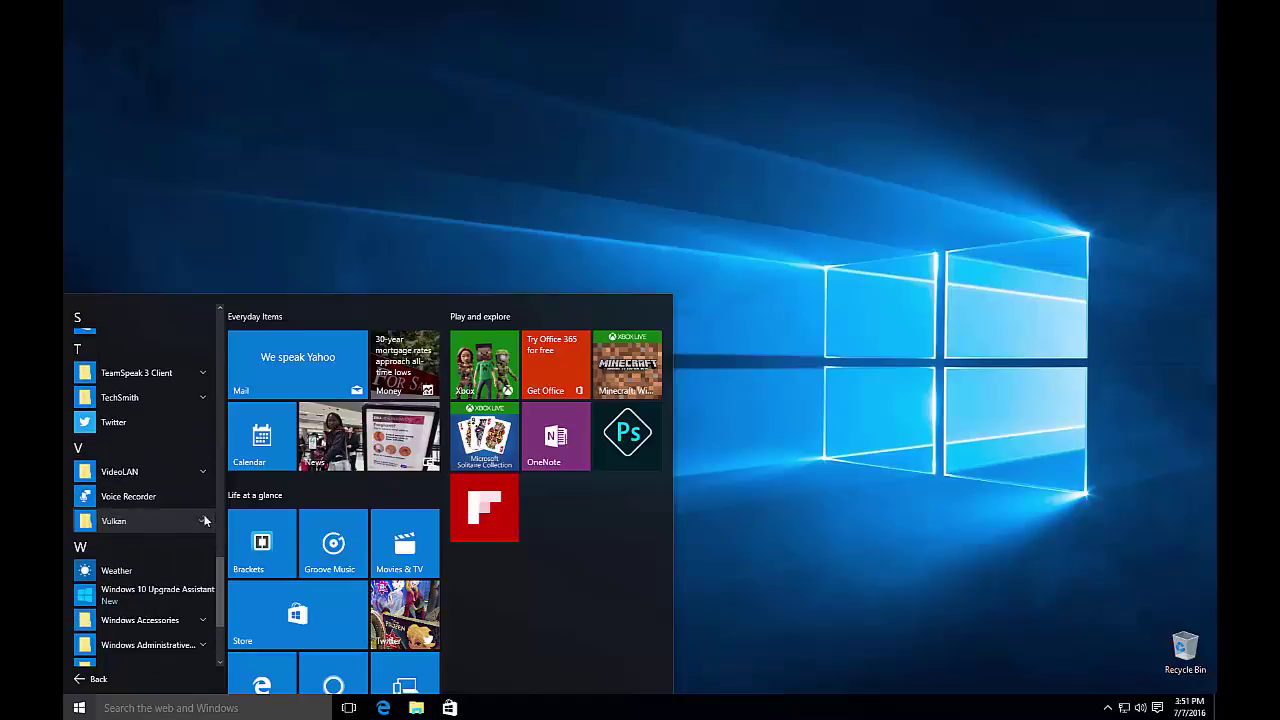
scroll(166, 568, "up", 10)
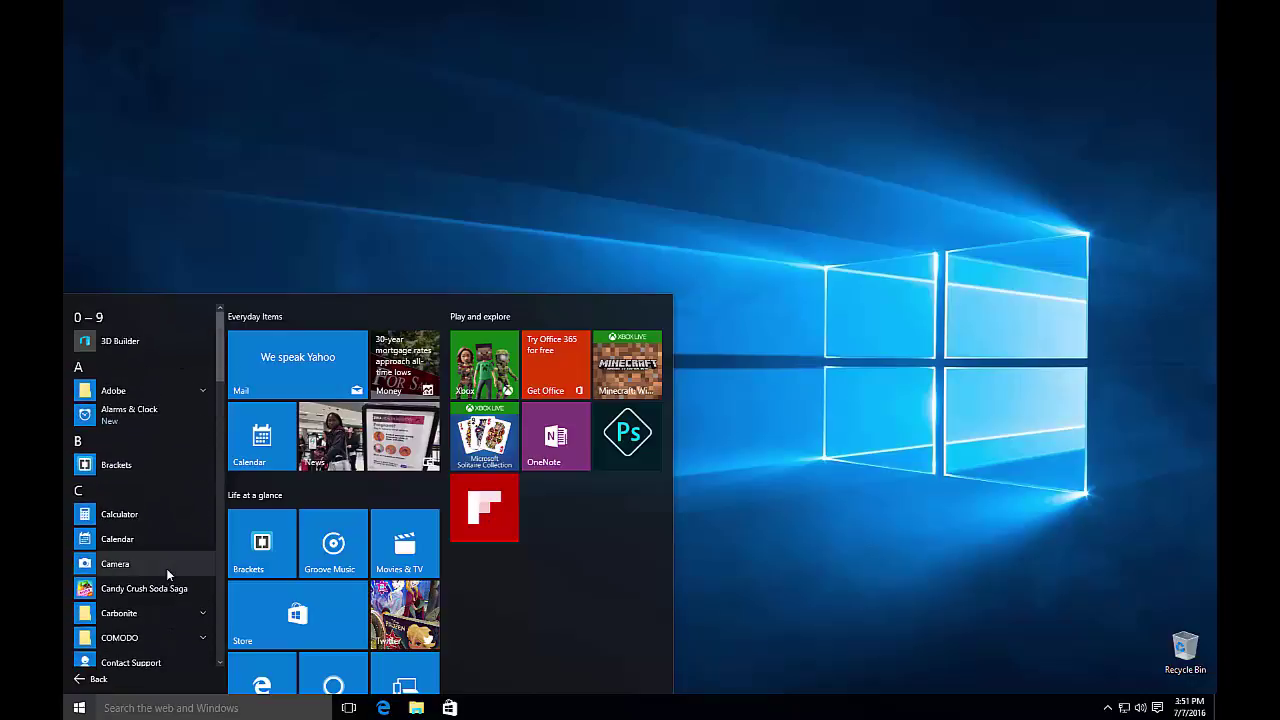
left_click(201, 392)
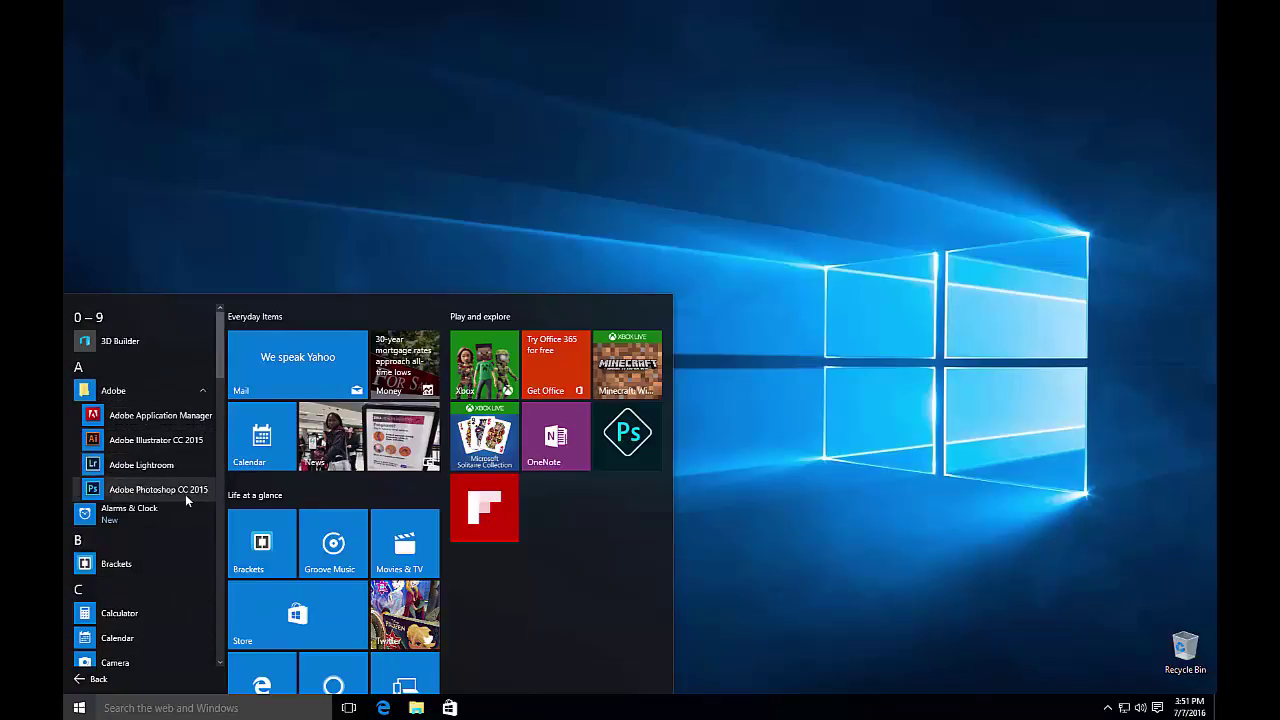
left_click(205, 389)
Expand and collapse the COMODO folder and the Microsoft mouse and keyboard folder to view the apps inside.
scroll(180, 512, "down", 3)
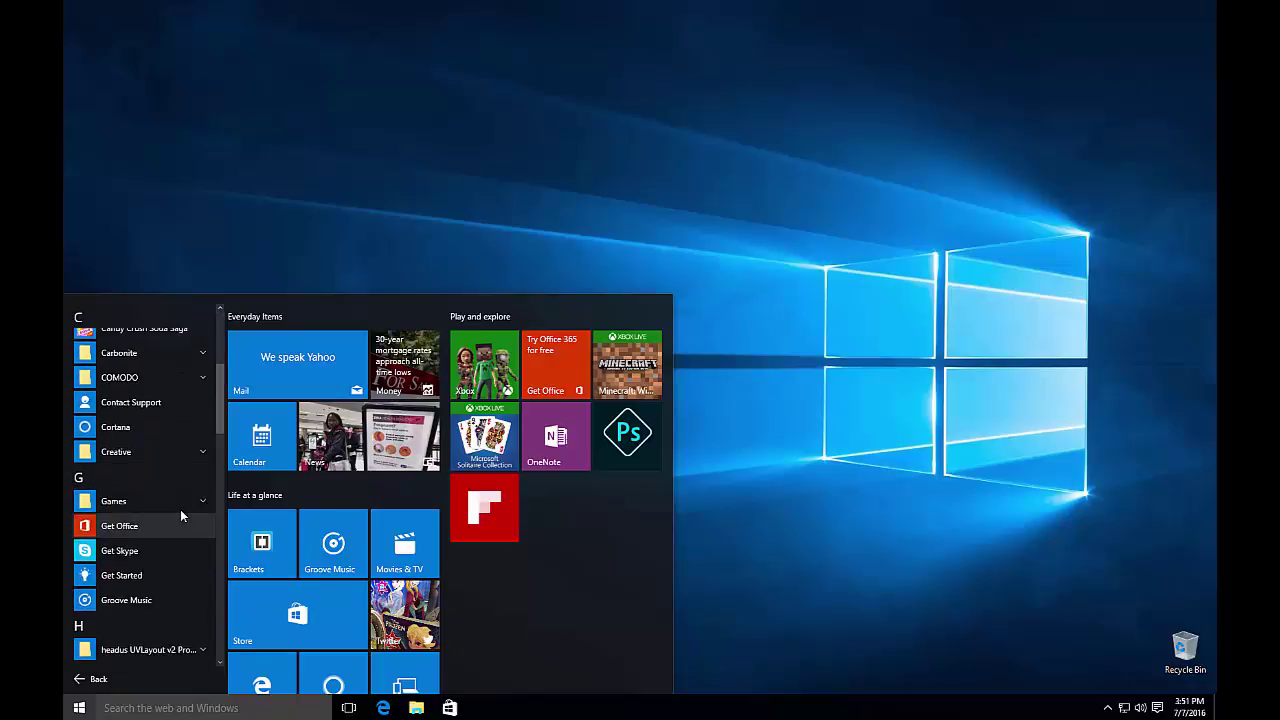
left_click(202, 420)
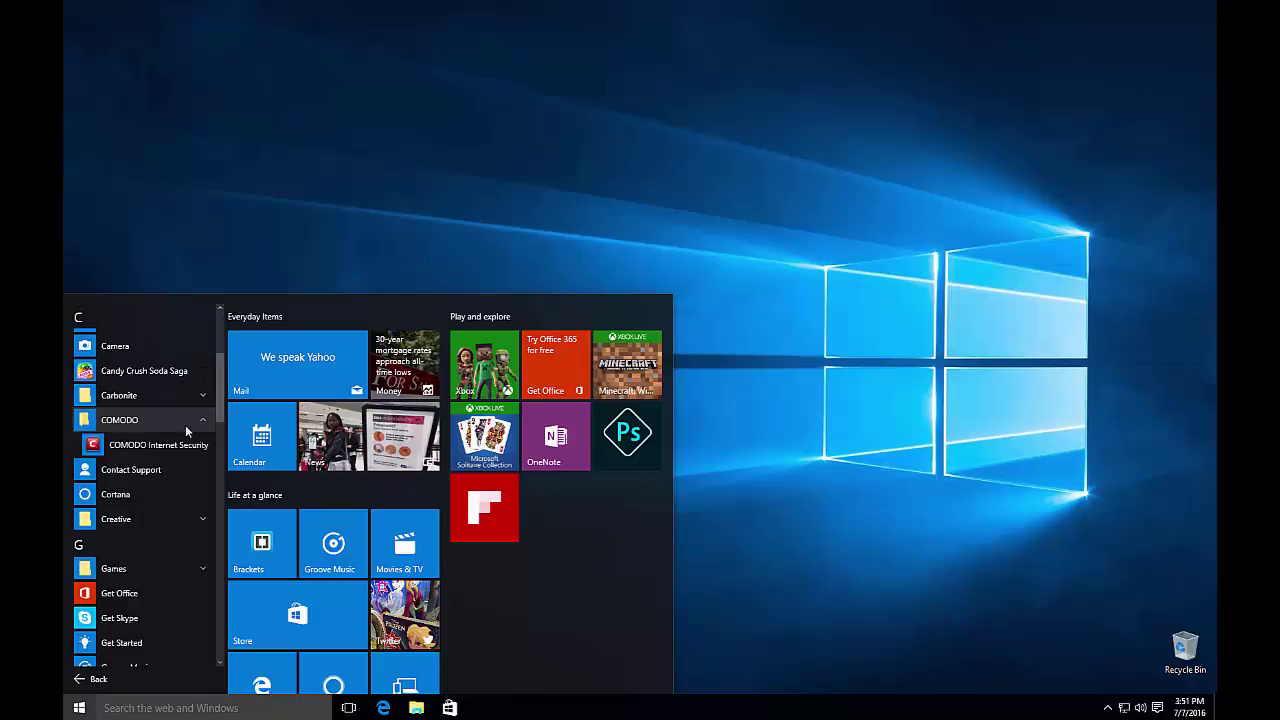
left_click(155, 423)
scroll(145, 515, "down", 5)
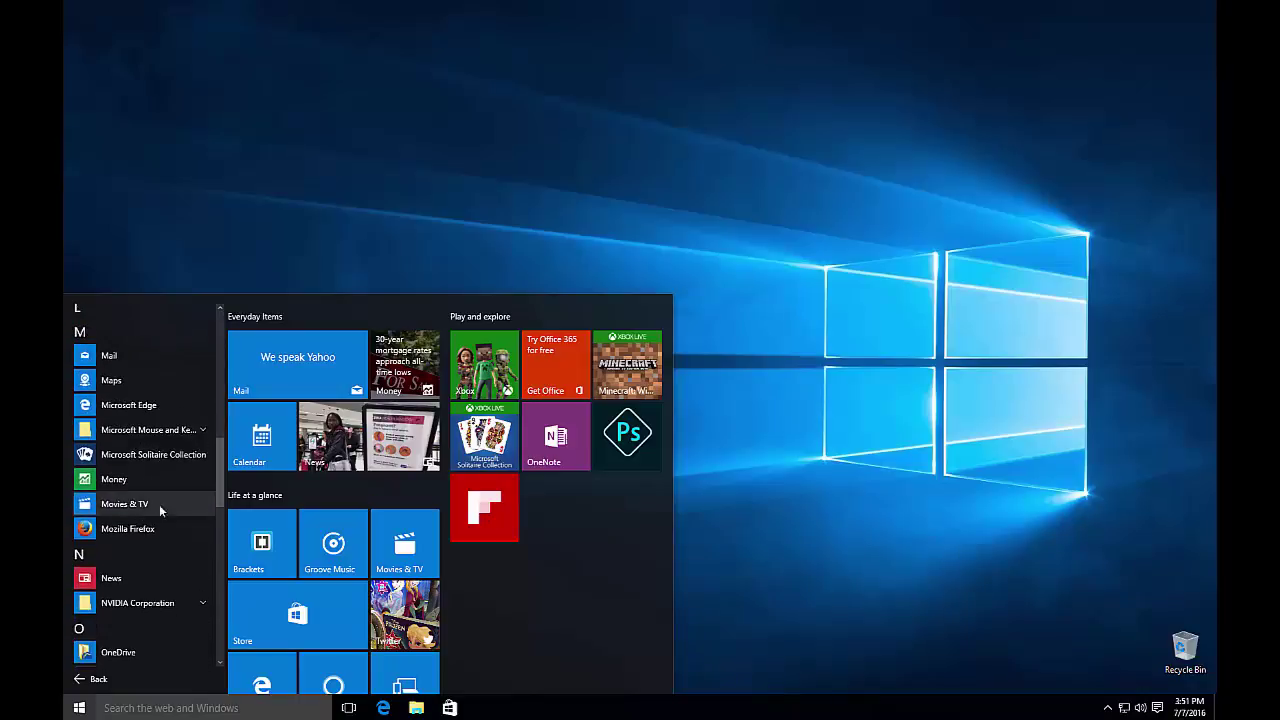
left_click(202, 430)
left_click(203, 432)
View the contents of the Papyrus folder in the P section, collapse it and return to the most used list.
scroll(144, 523, "down", 4)
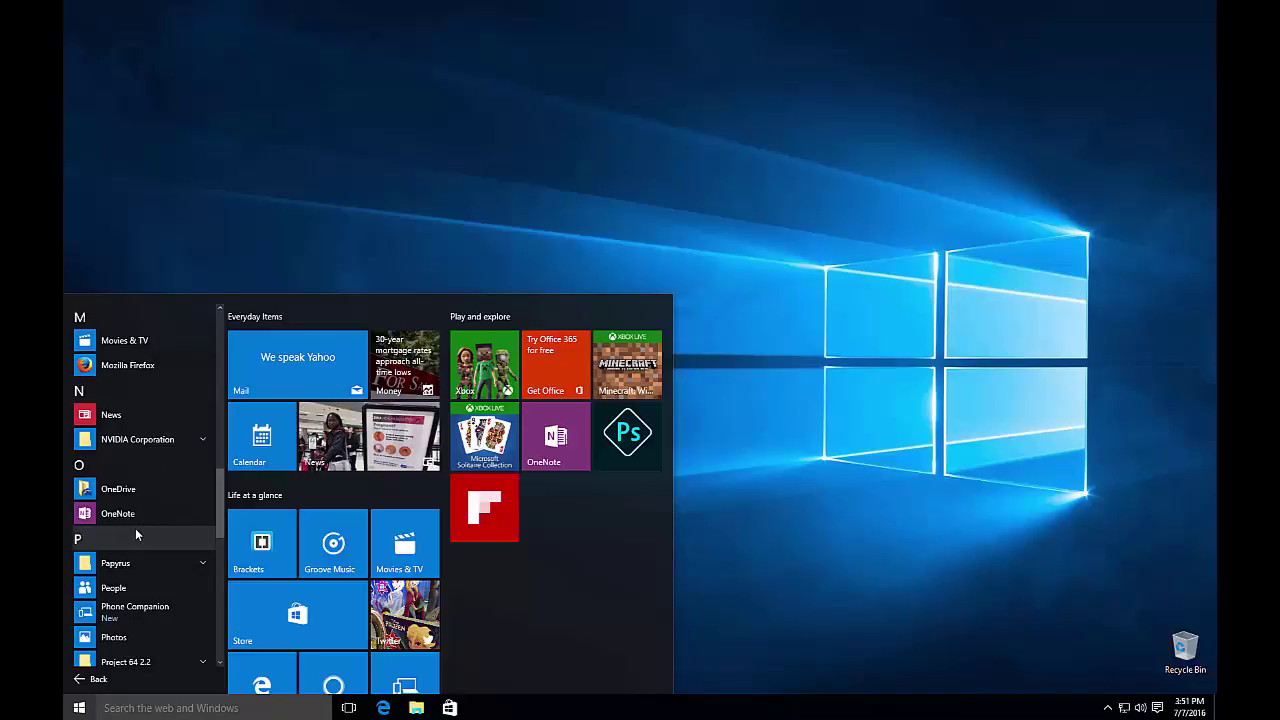
scroll(136, 535, "down", 3)
left_click(203, 456)
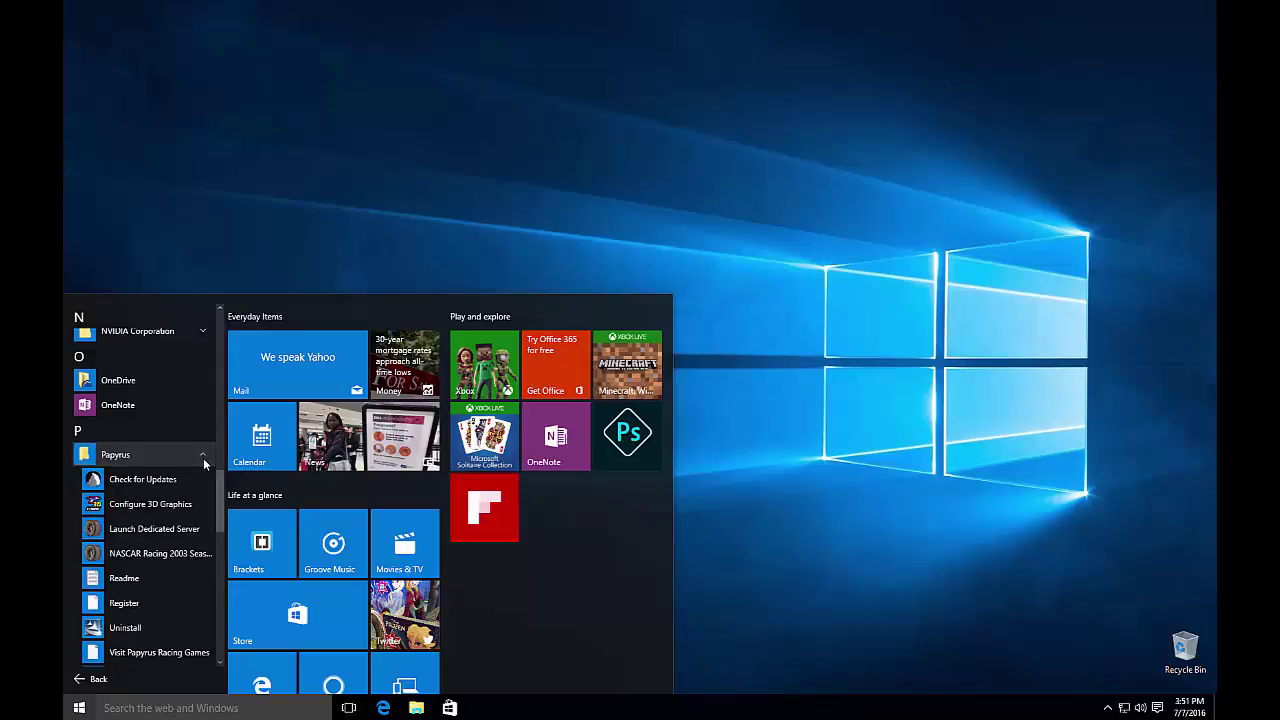
left_click(203, 458)
left_click(85, 680)
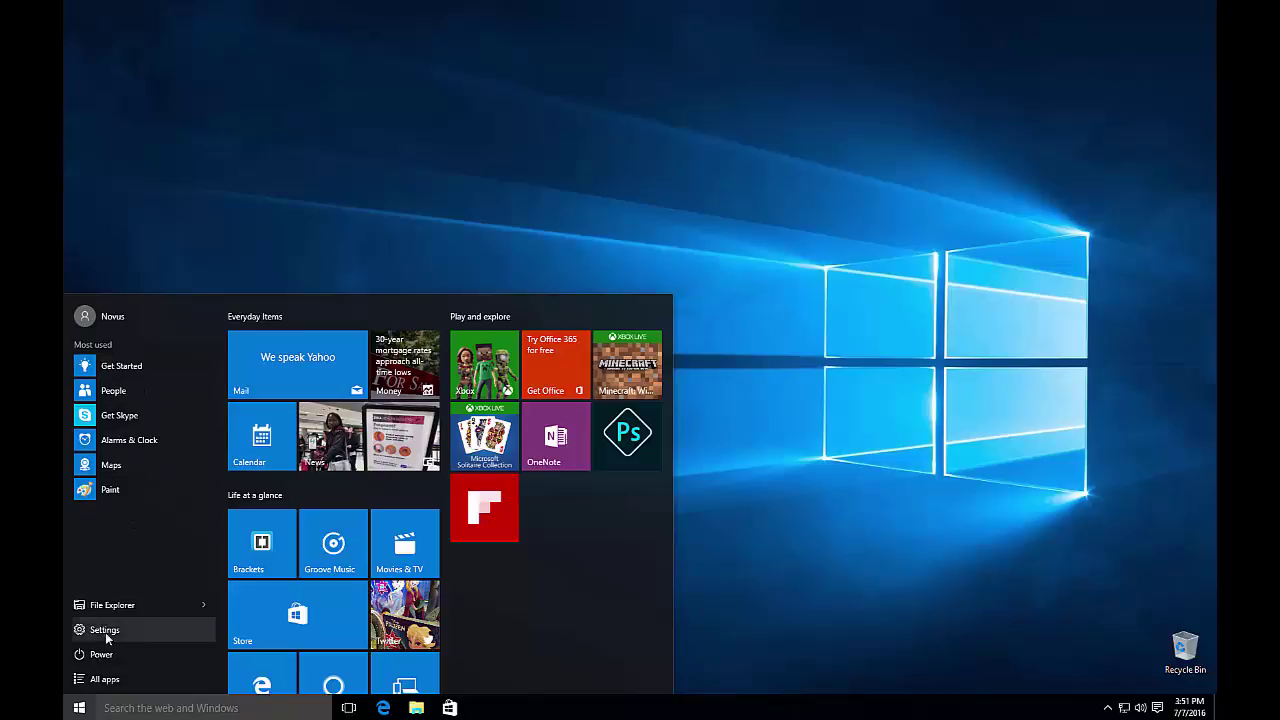
Show the full app list briefly, go back to the most used list and look over the pinned tiles.
left_click(97, 679)
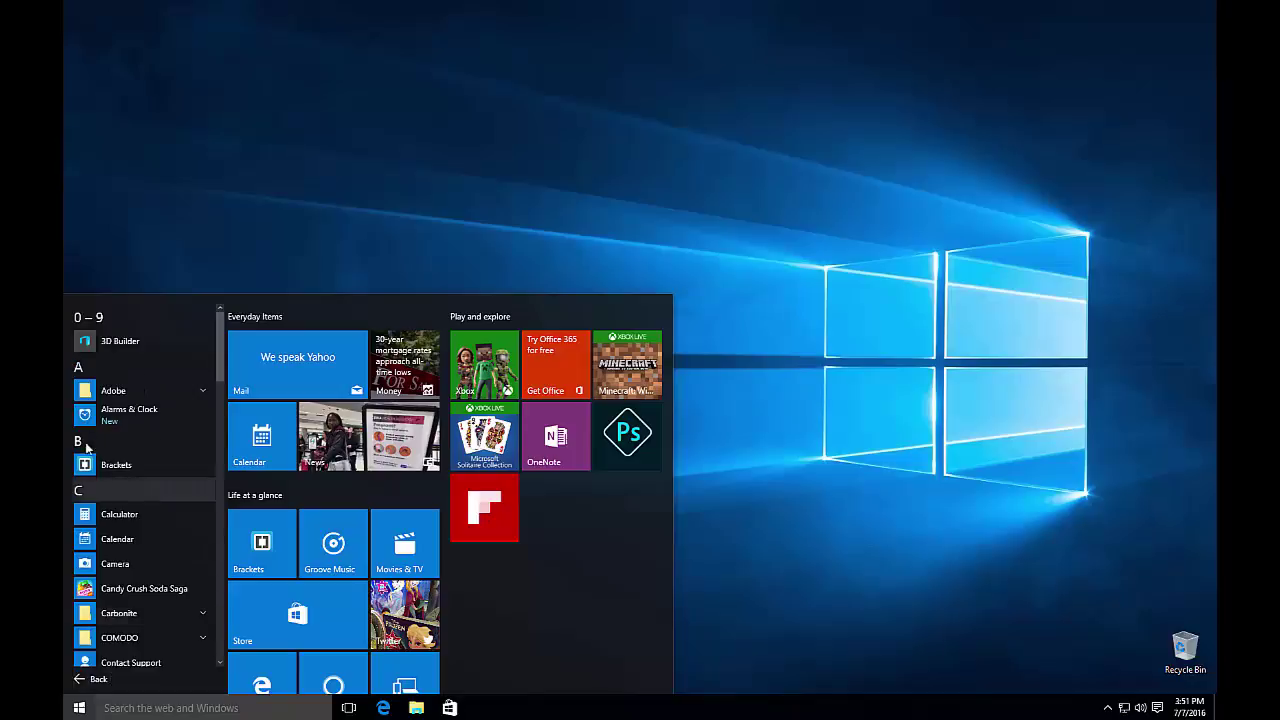
left_click(110, 680)
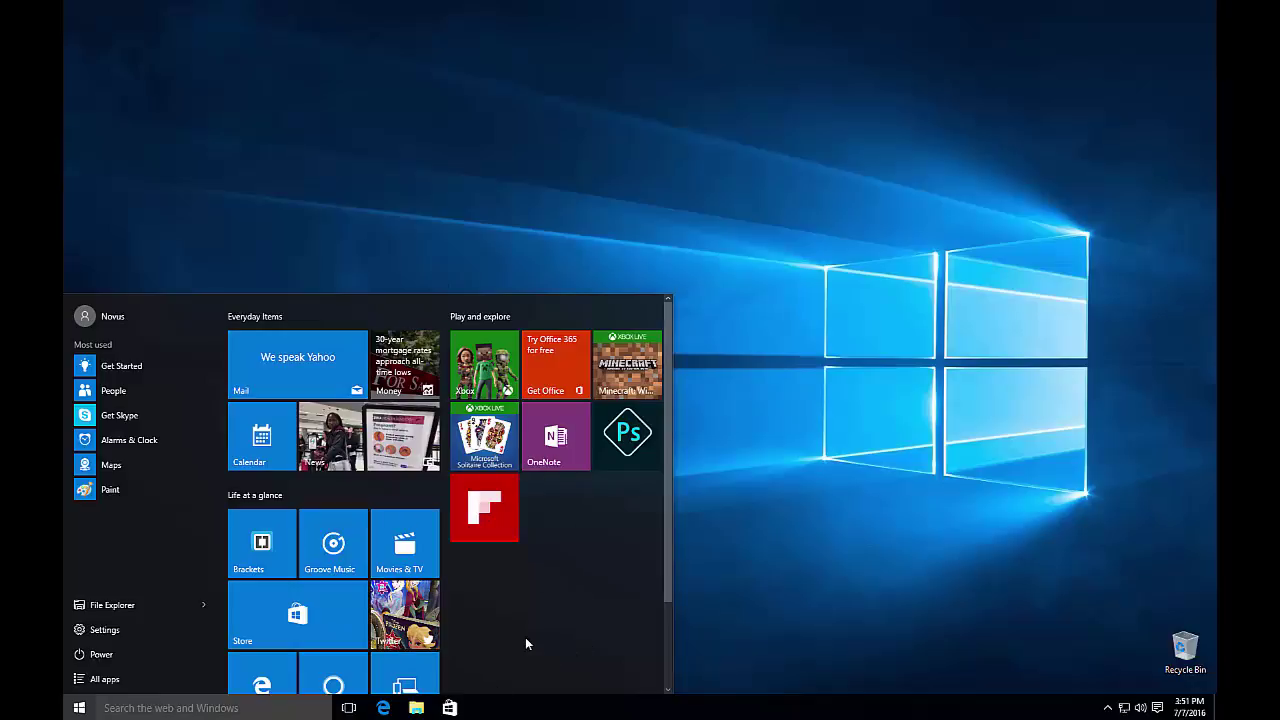
scroll(525, 637, "down", 1)
scroll(525, 637, "up", 1)
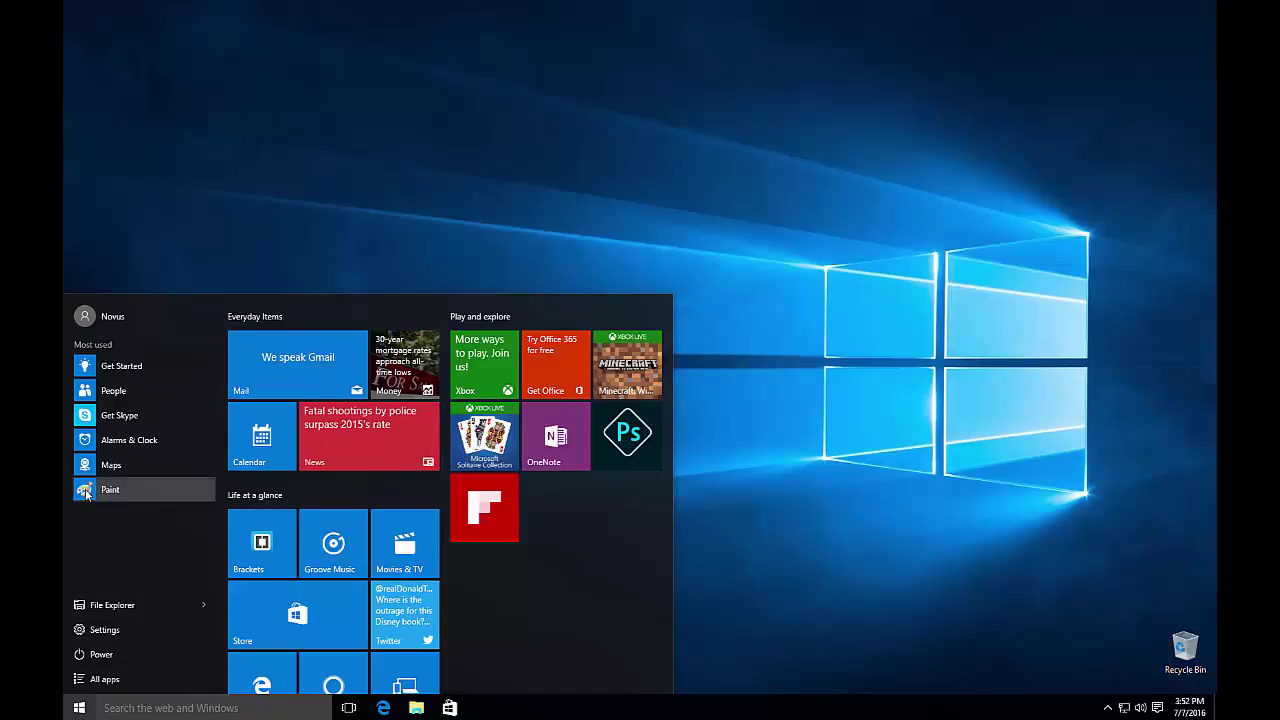
Pin Paint and Snipping Tool from the most used list into the Play and explore group, beside the Flipboard tile.
mouse_move(87, 492)
left_mouse_down()
mouse_move(556, 496)
mouse_move(545, 497)
left_mouse_up()
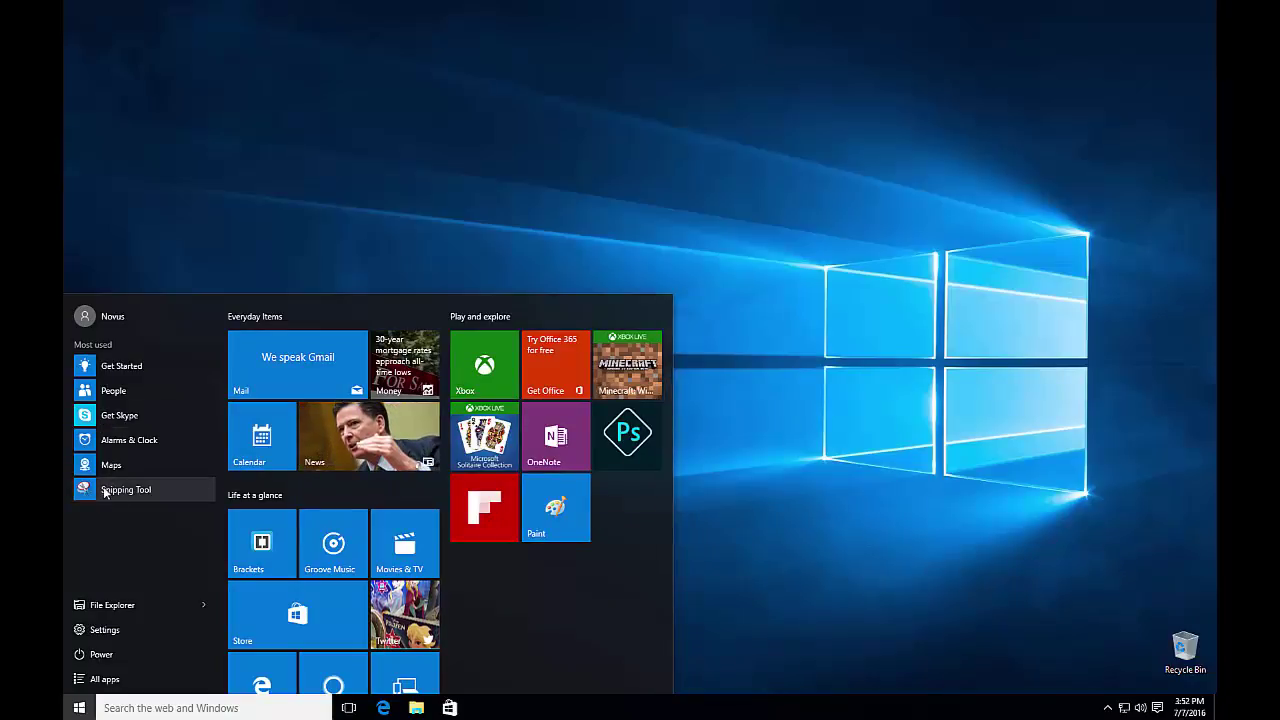
mouse_move(104, 491)
left_mouse_down()
mouse_move(557, 543)
mouse_move(628, 520)
mouse_move(612, 497)
left_mouse_up()
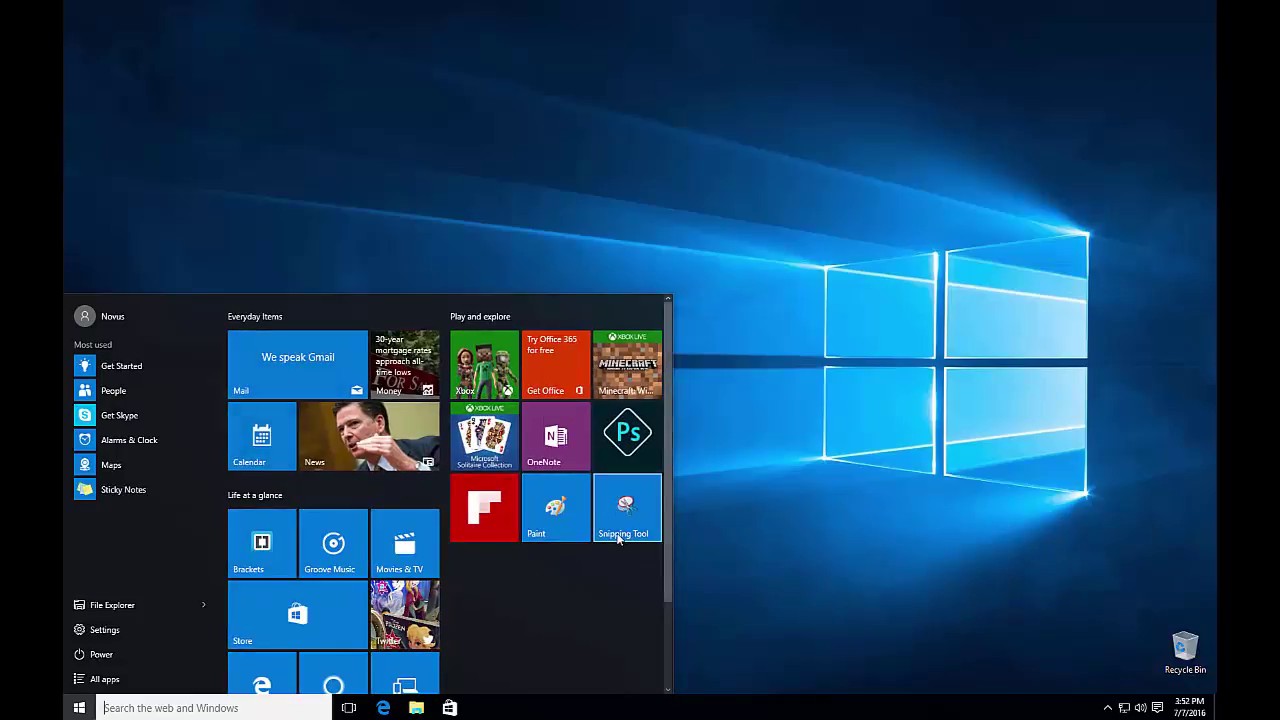
Close and reopen the Start menu, launch Paint from its tile and close the Paint window.
left_click(79, 707)
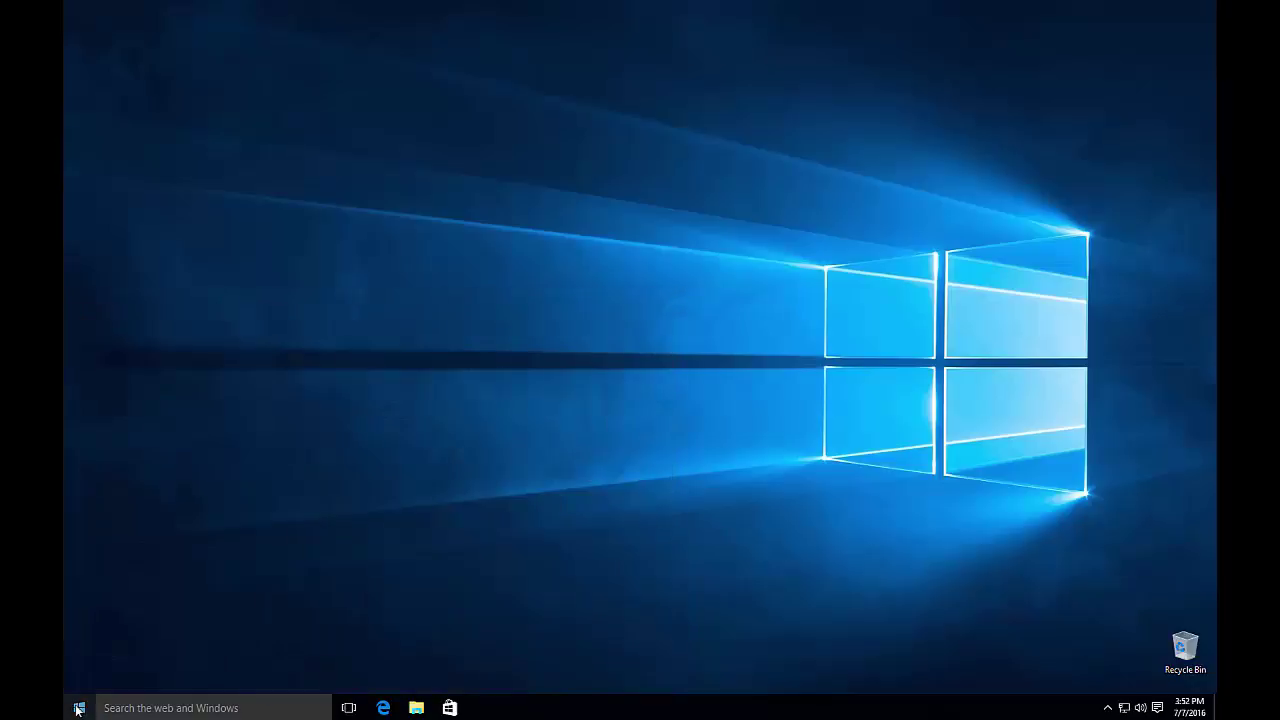
left_click(79, 707)
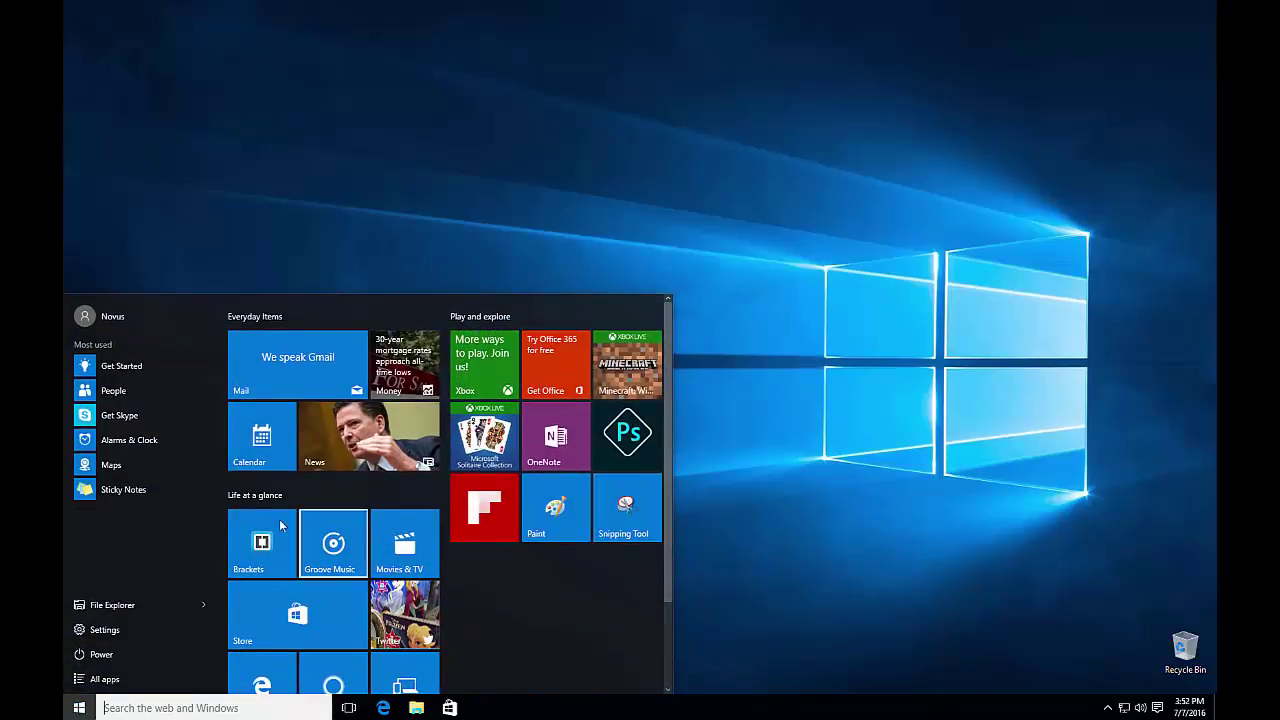
left_click(84, 705)
left_click(84, 705)
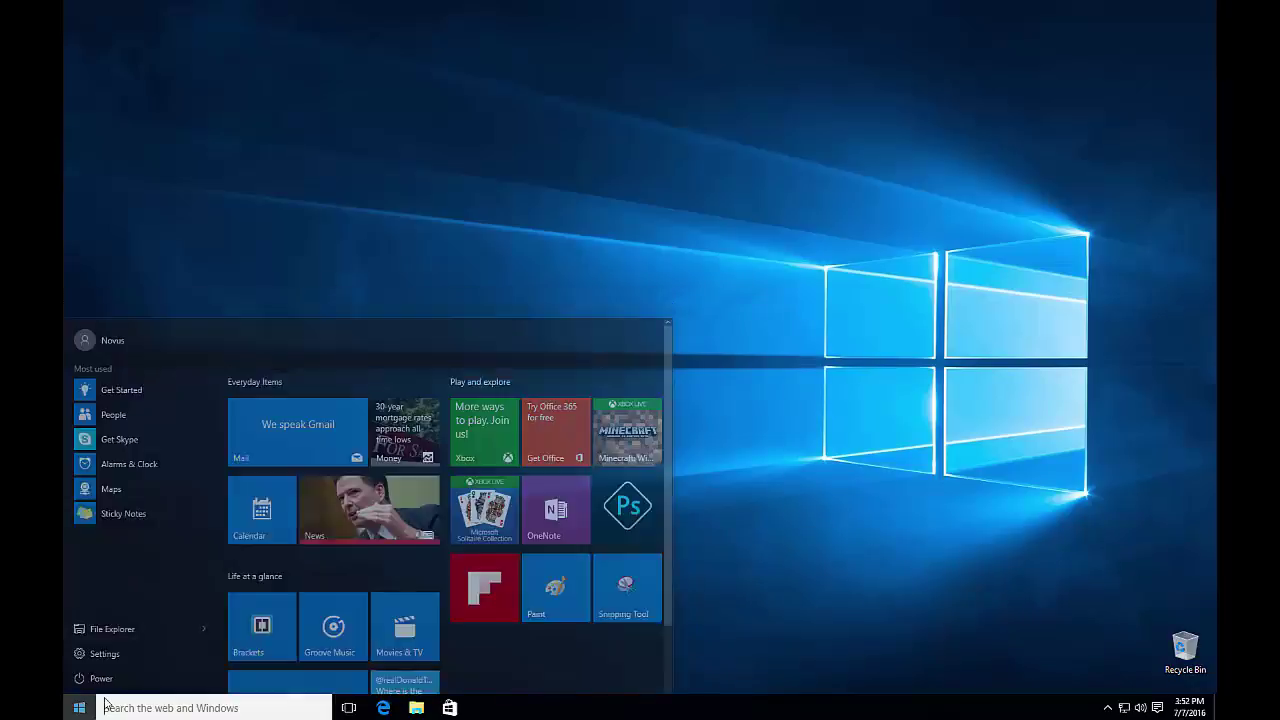
left_click(588, 517)
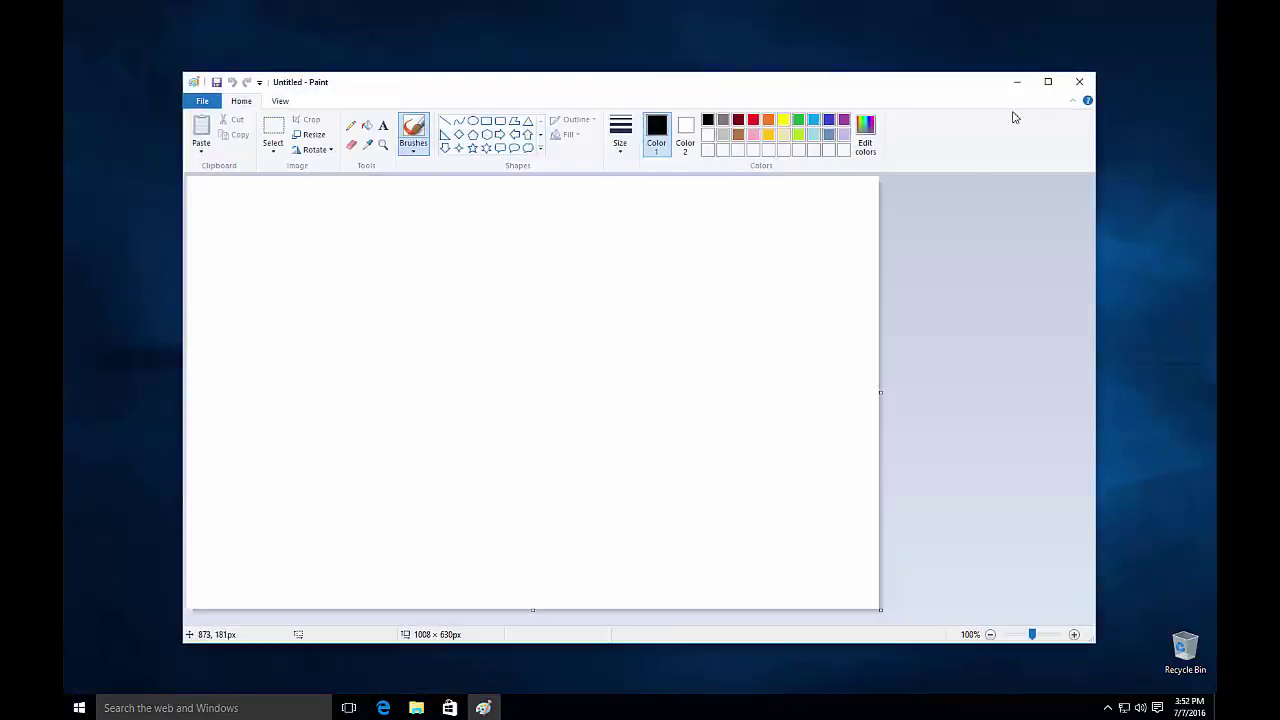
left_click(1080, 81)
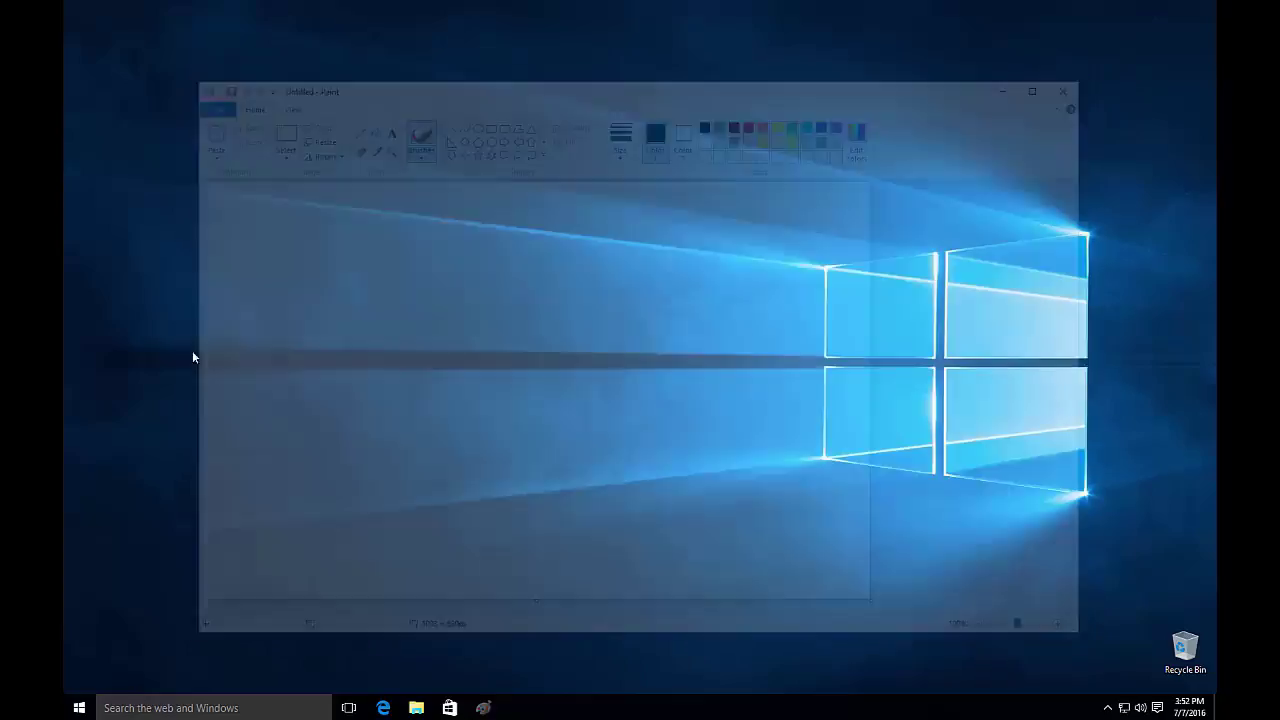
Try to pin Brackets from the full app list below the Play and explore tiles.
left_click(80, 706)
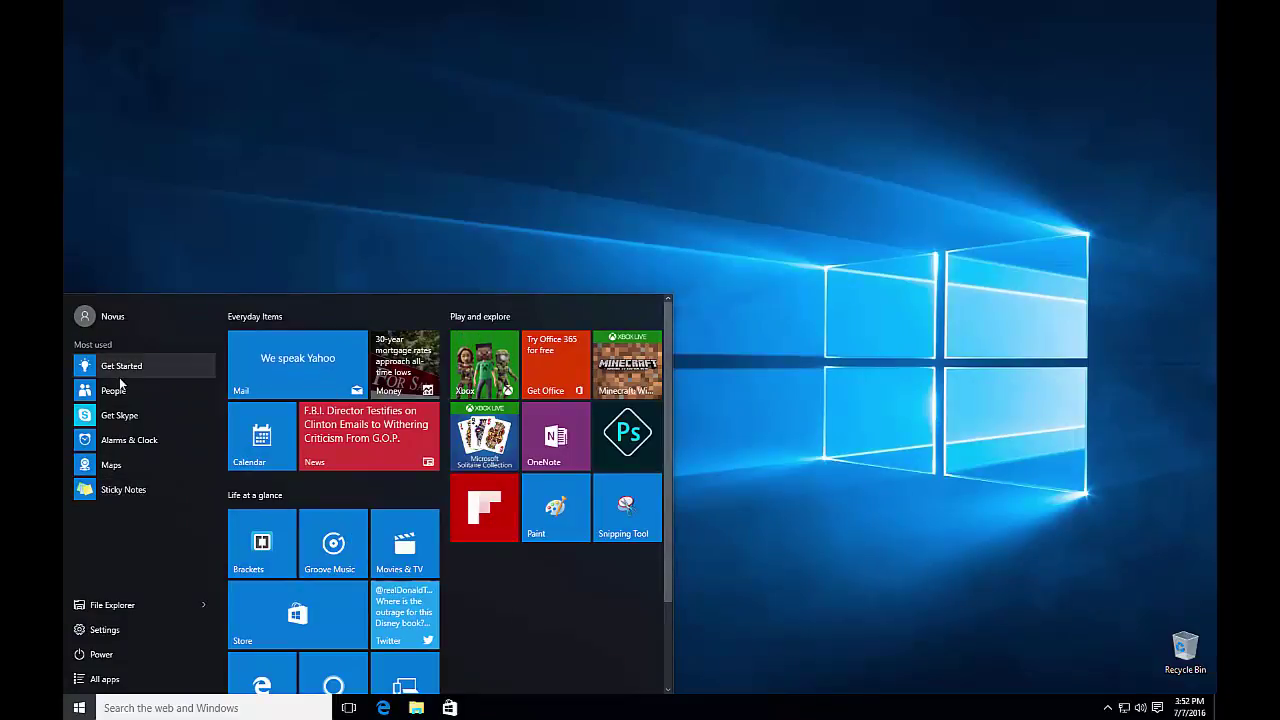
left_click(100, 679)
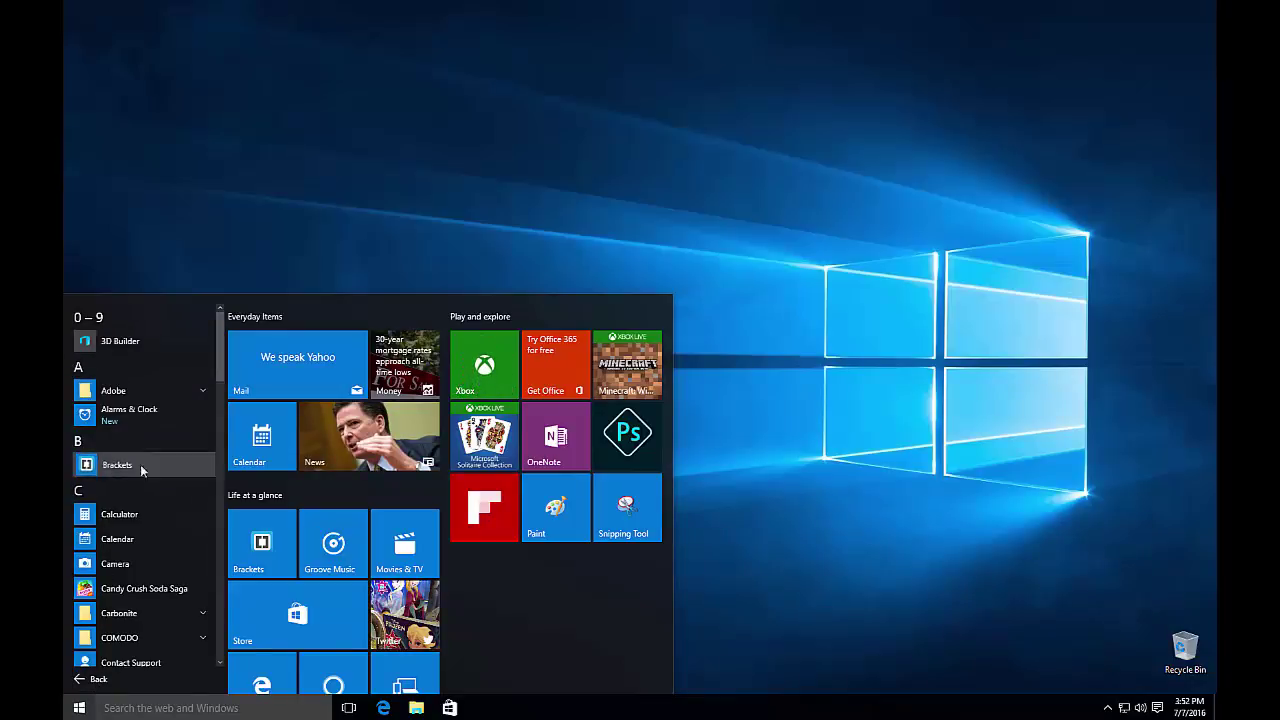
left_click_drag(140, 464, 496, 589)
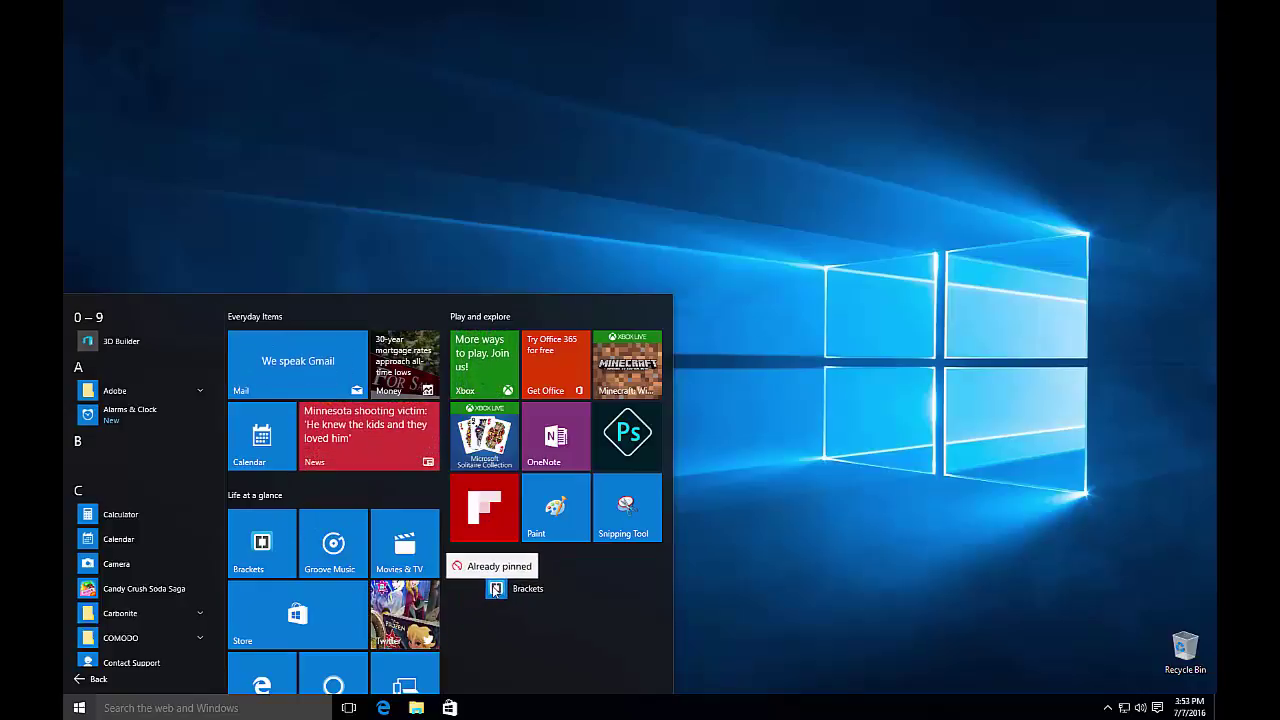
mouse_move(496, 591)
left_mouse_down()
mouse_move(503, 572)
mouse_move(486, 589)
left_mouse_up()
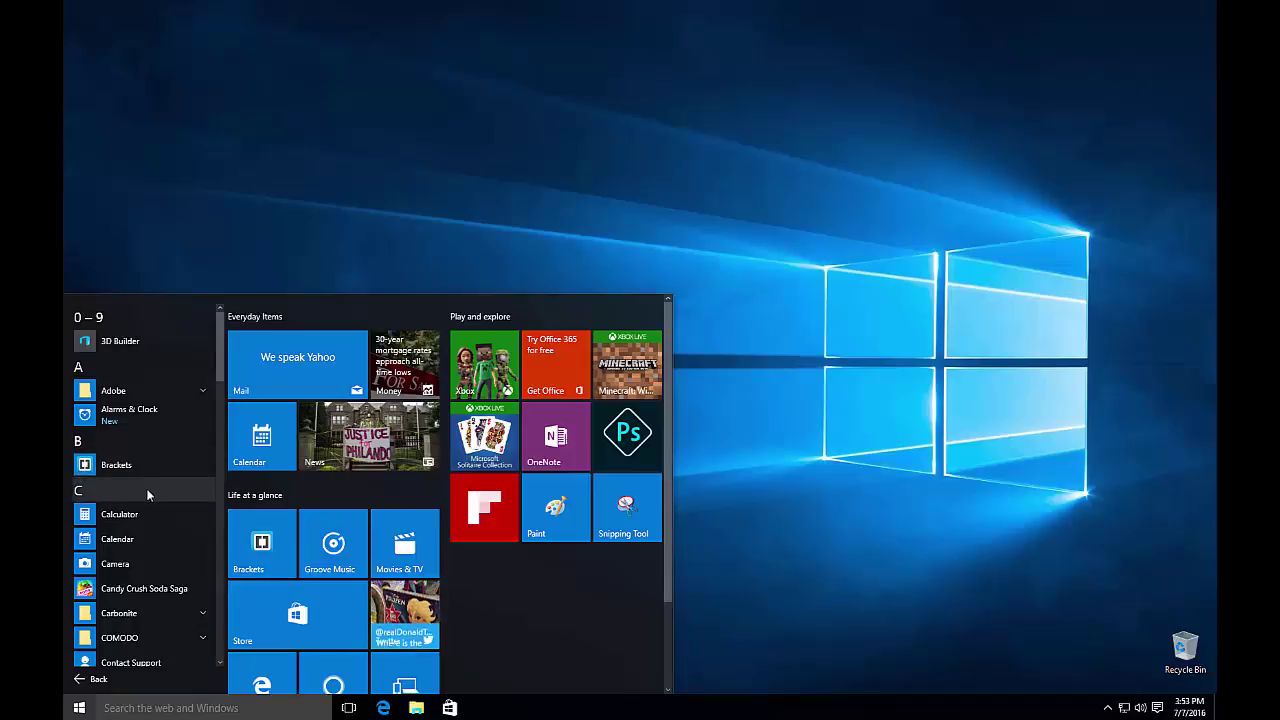
Pin Calculator from the C section of the full app list as a tile below the Play and explore group.
scroll(138, 488, "down", 1)
scroll(138, 488, "down", 1)
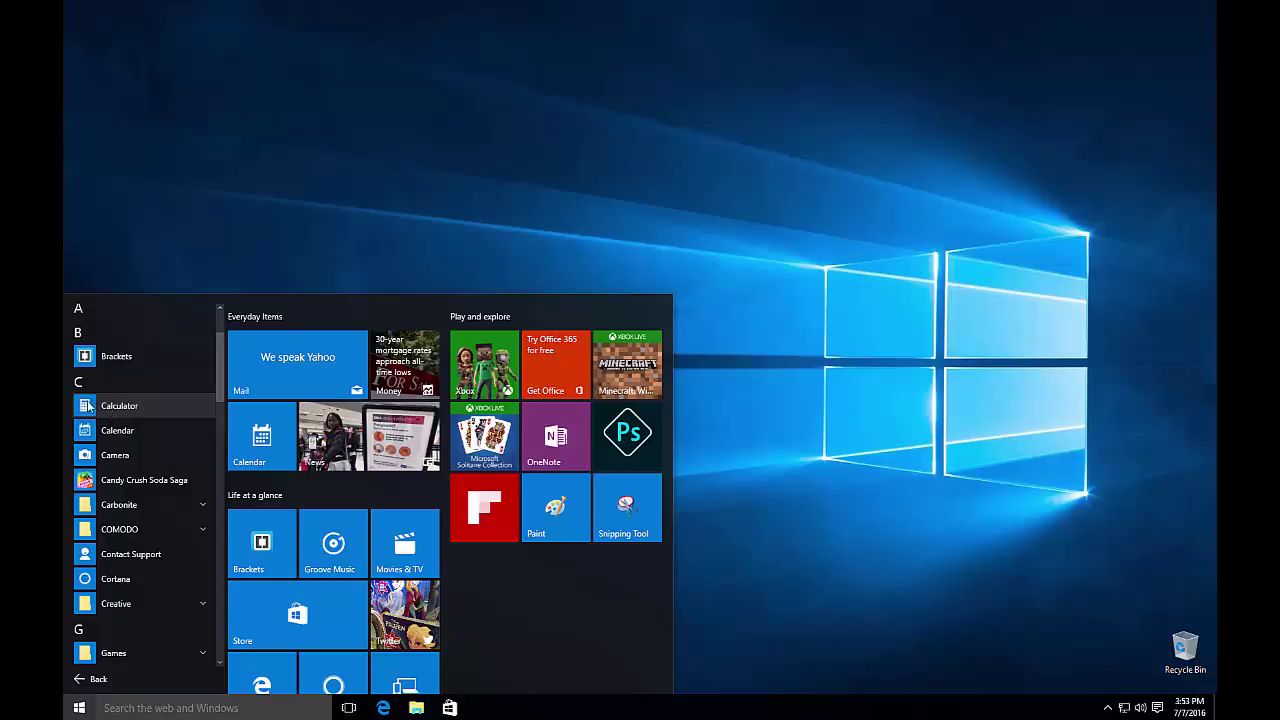
left_click(123, 684)
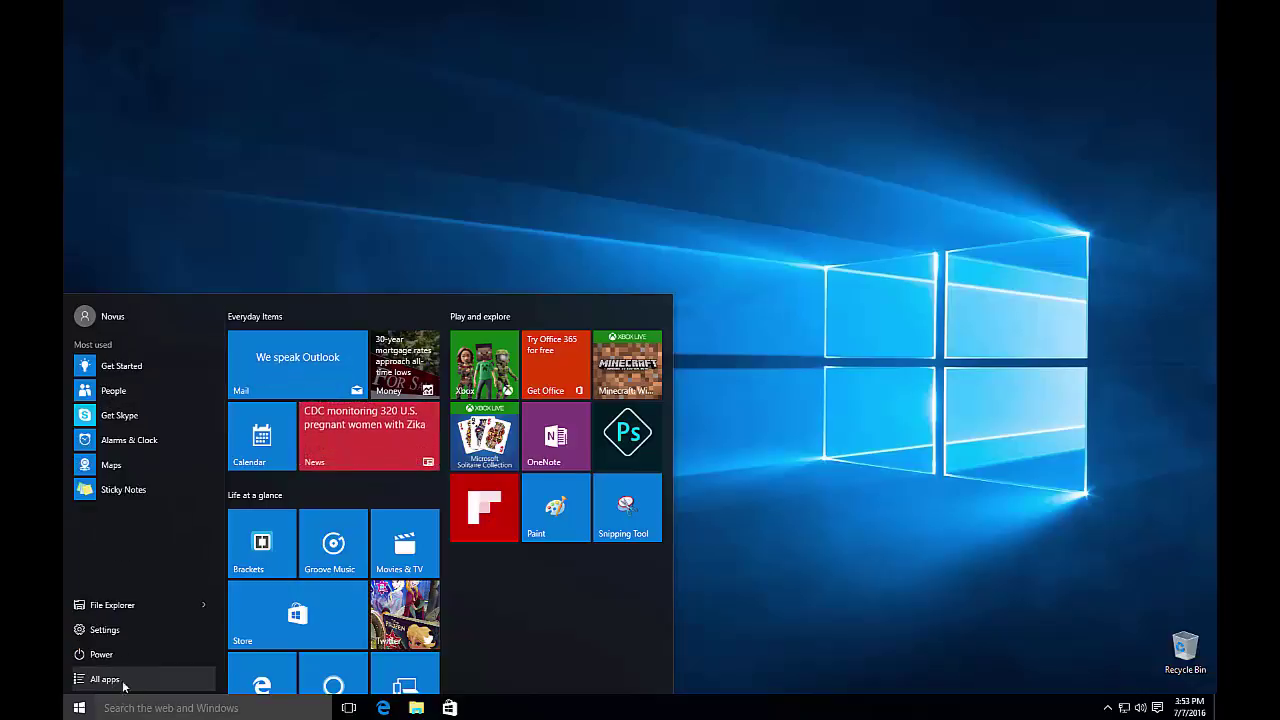
left_click(123, 683)
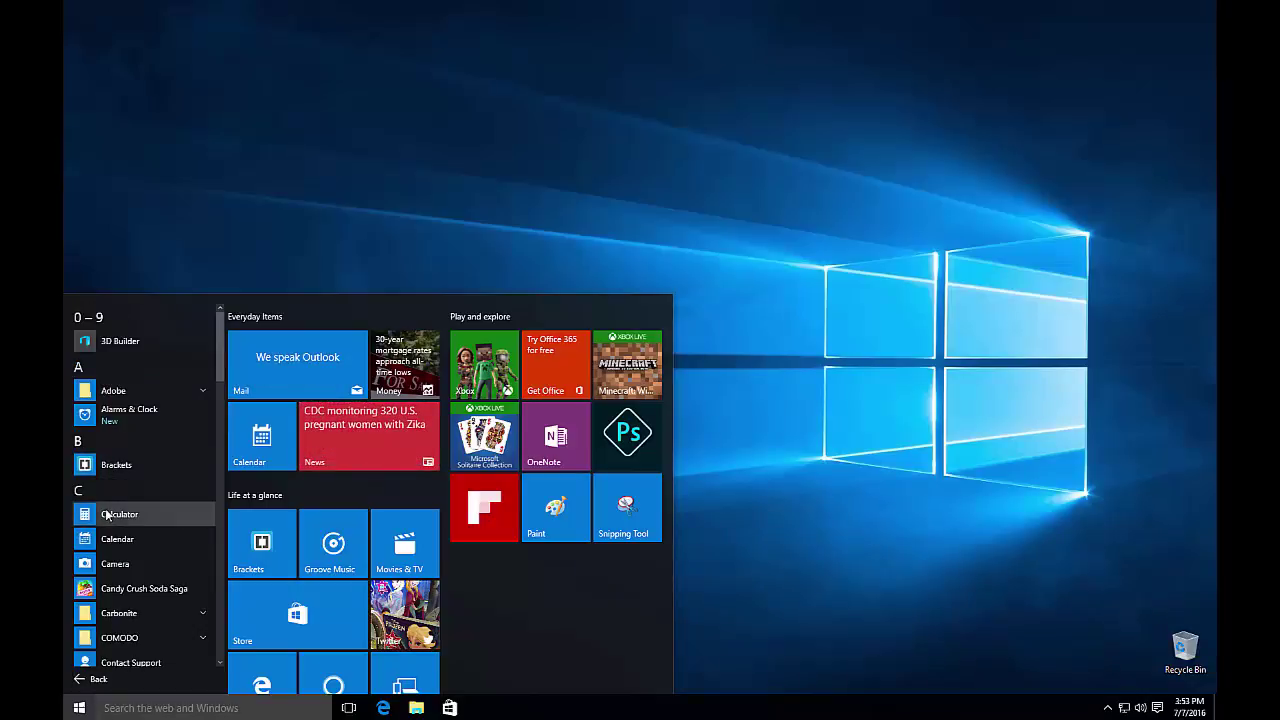
left_click_drag(107, 515, 480, 620)
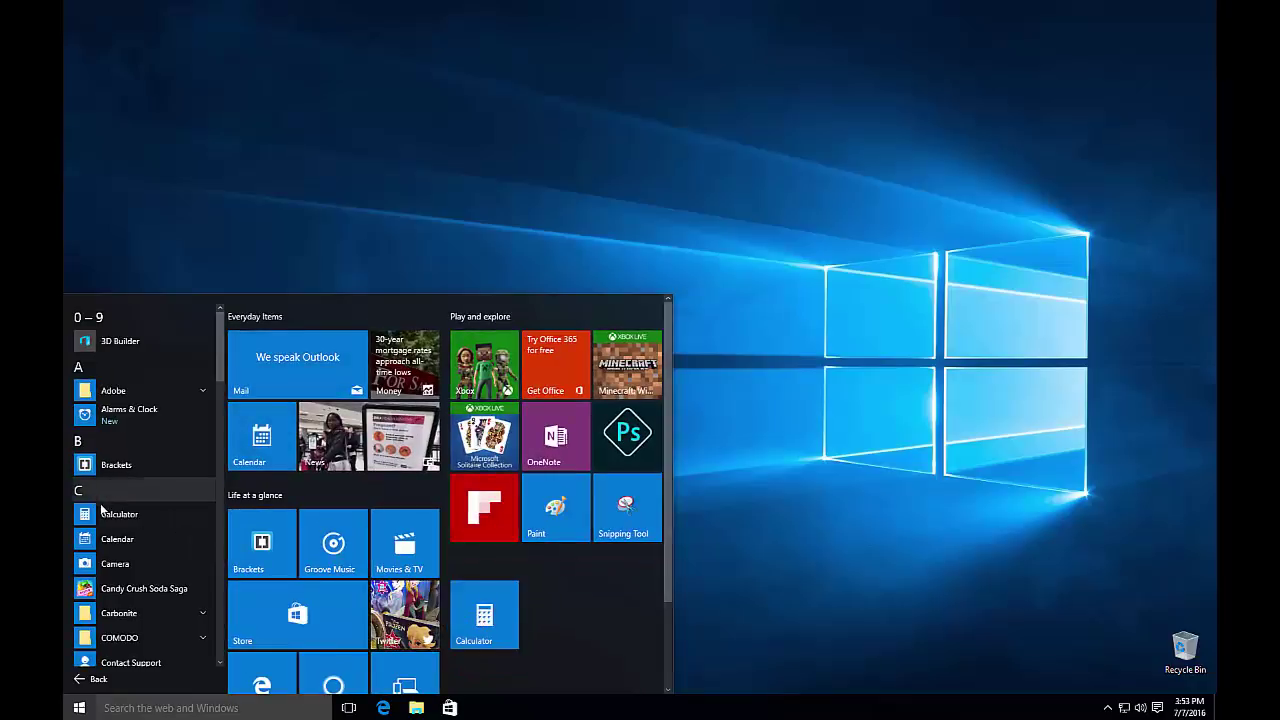
left_click_drag(101, 511, 130, 535)
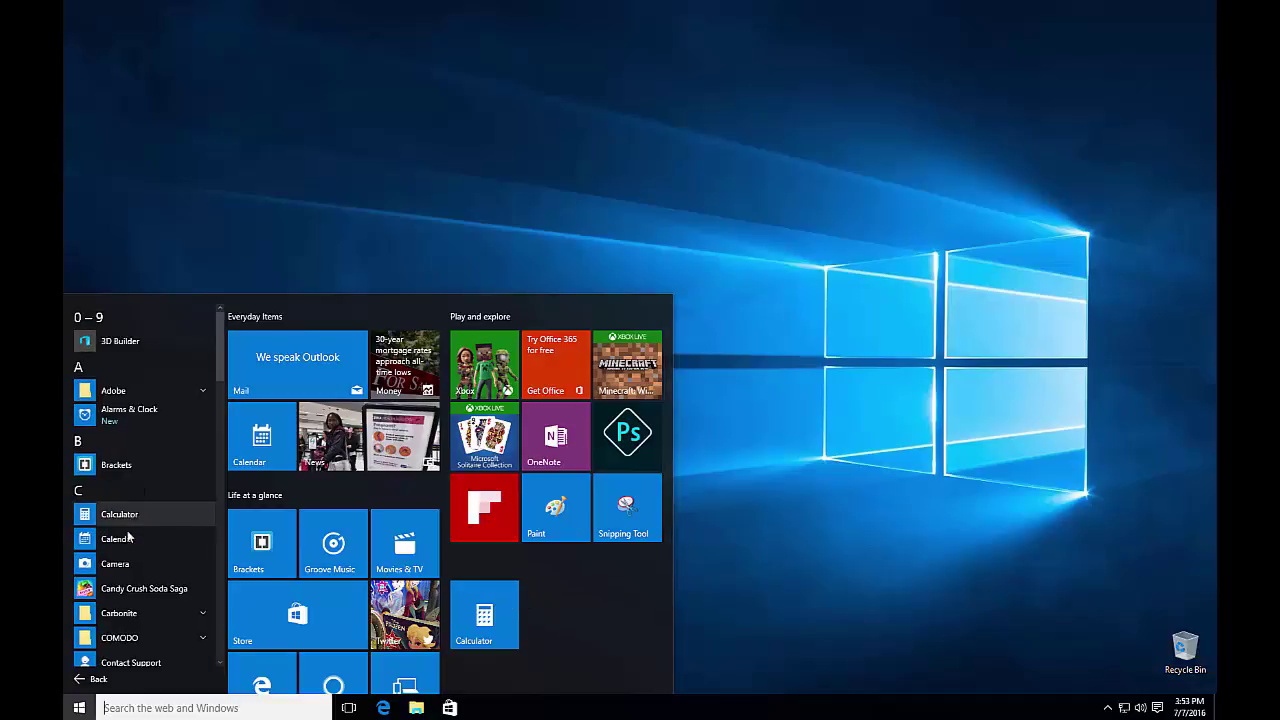
View the pinning options for Calendar in the full app list and dismiss them without choosing one.
scroll(128, 530, "down", 2)
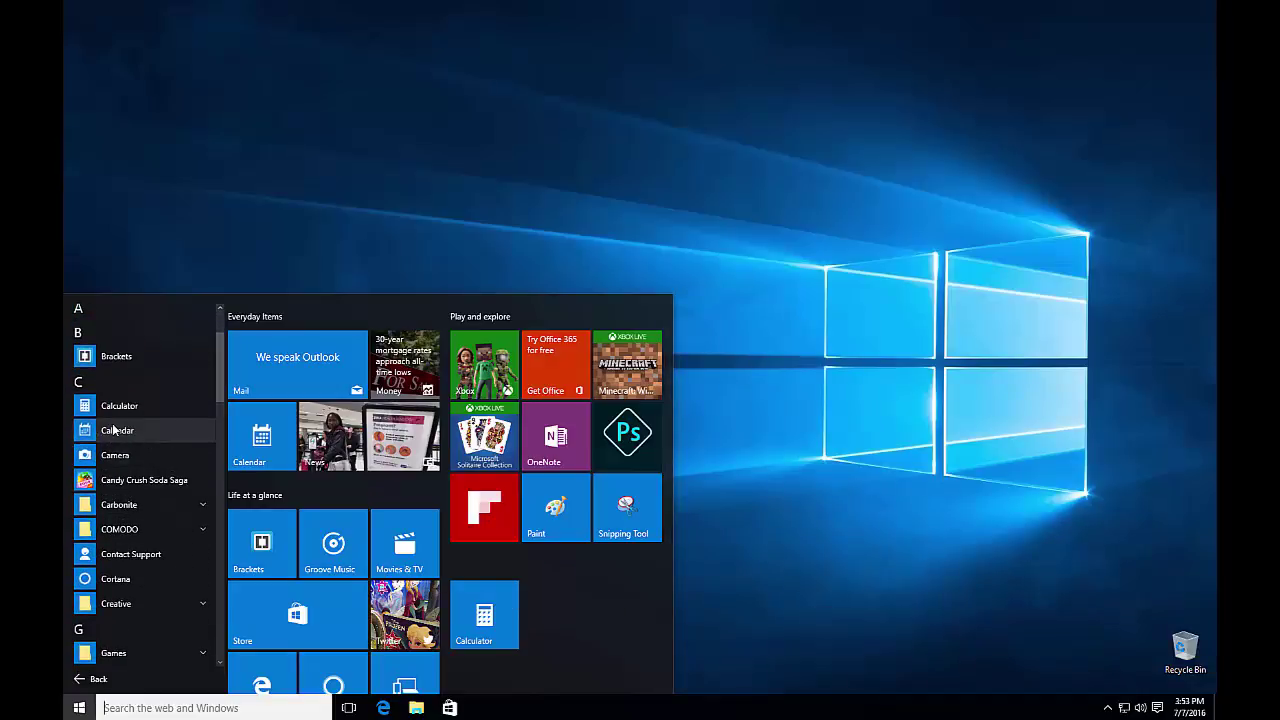
right_click(112, 431)
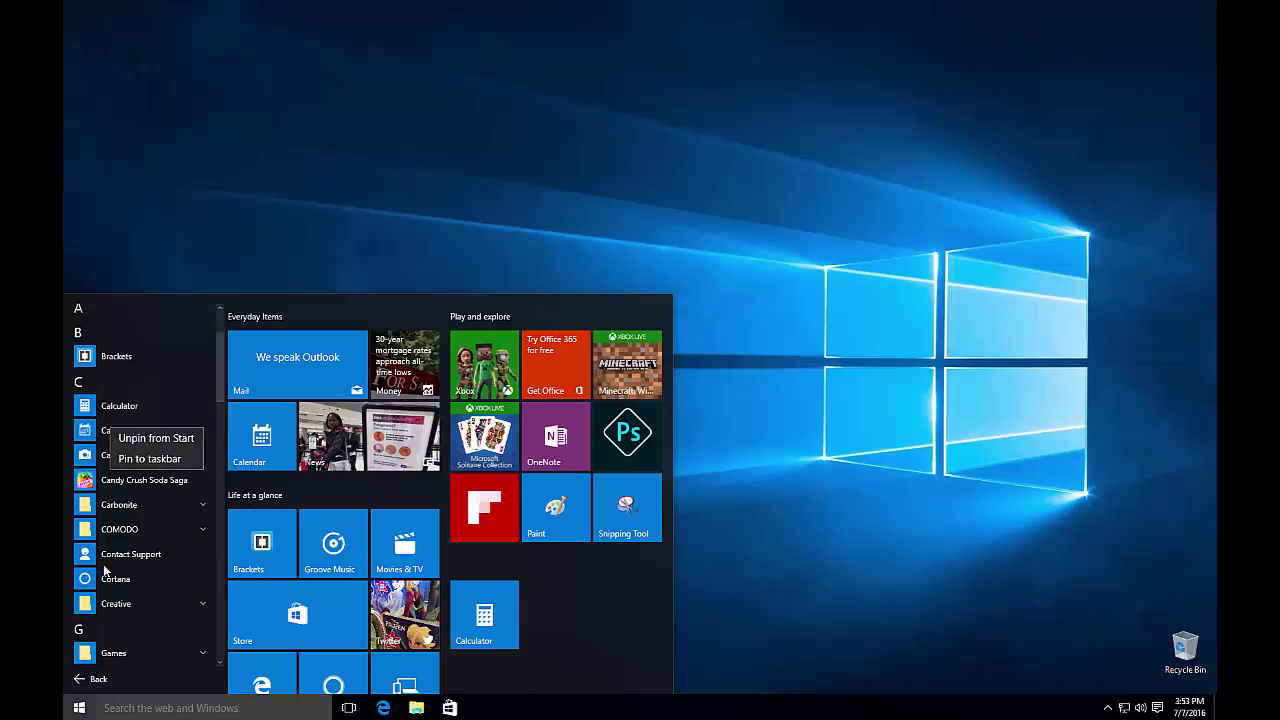
left_click(117, 628)
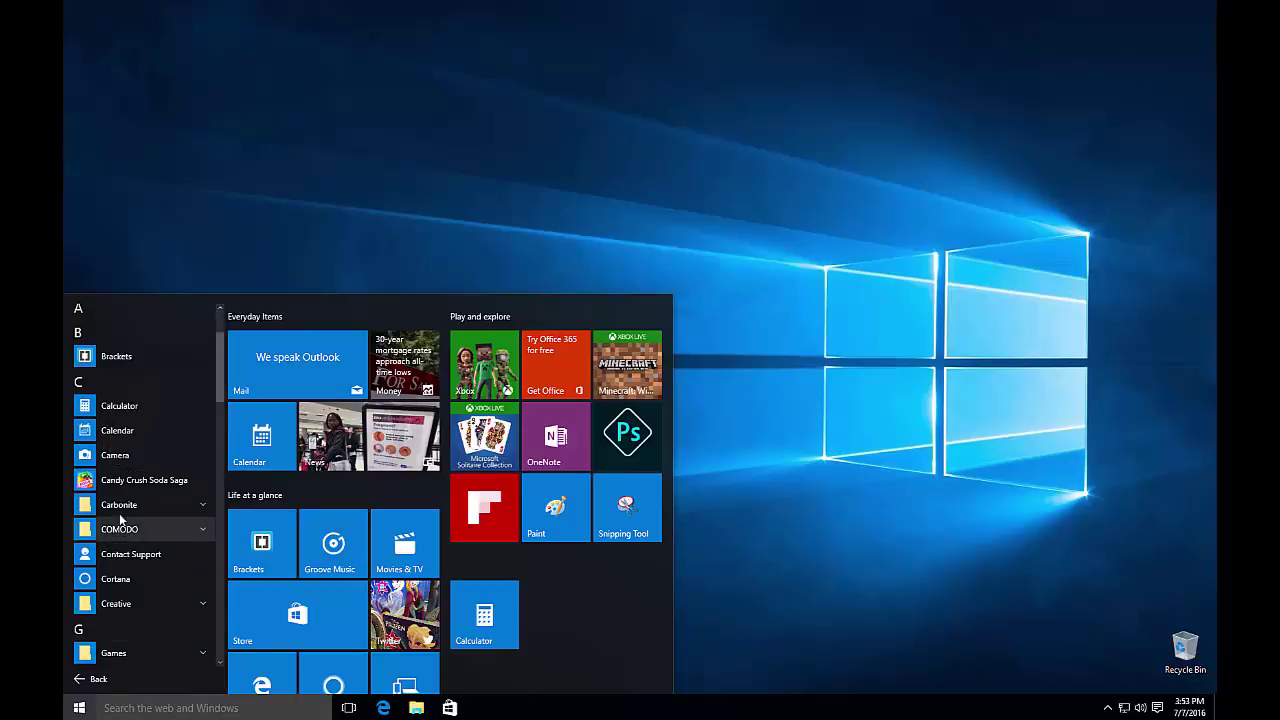
Pin Mozilla Firefox from the M section of the full app list as a tile next to Calculator.
scroll(119, 513, "down", 3)
scroll(120, 516, "down", 1)
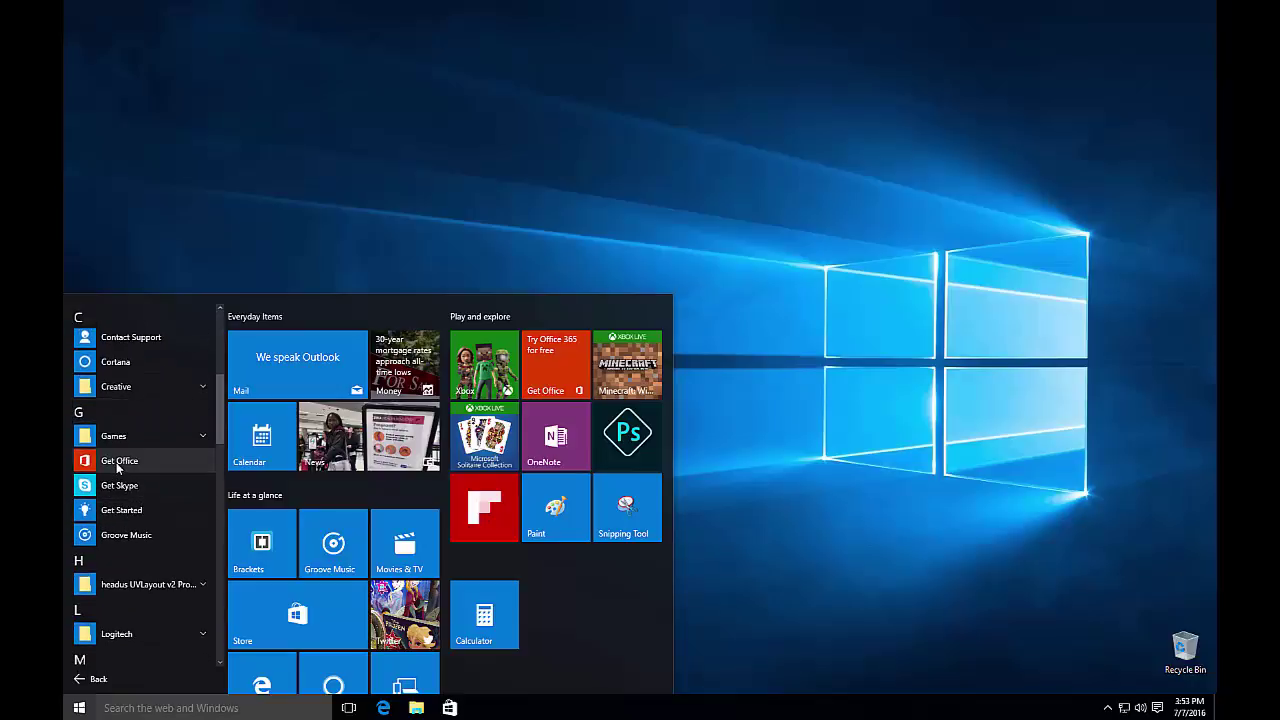
scroll(132, 493, "down", 4)
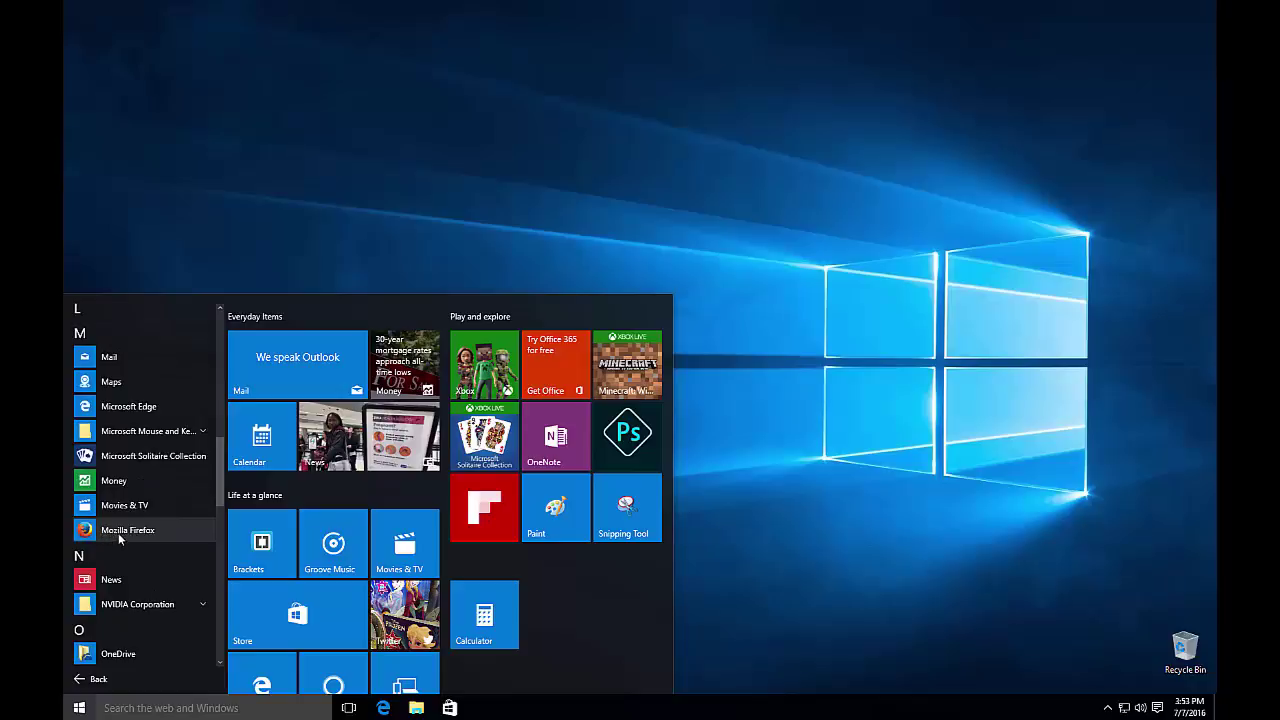
right_click(120, 535)
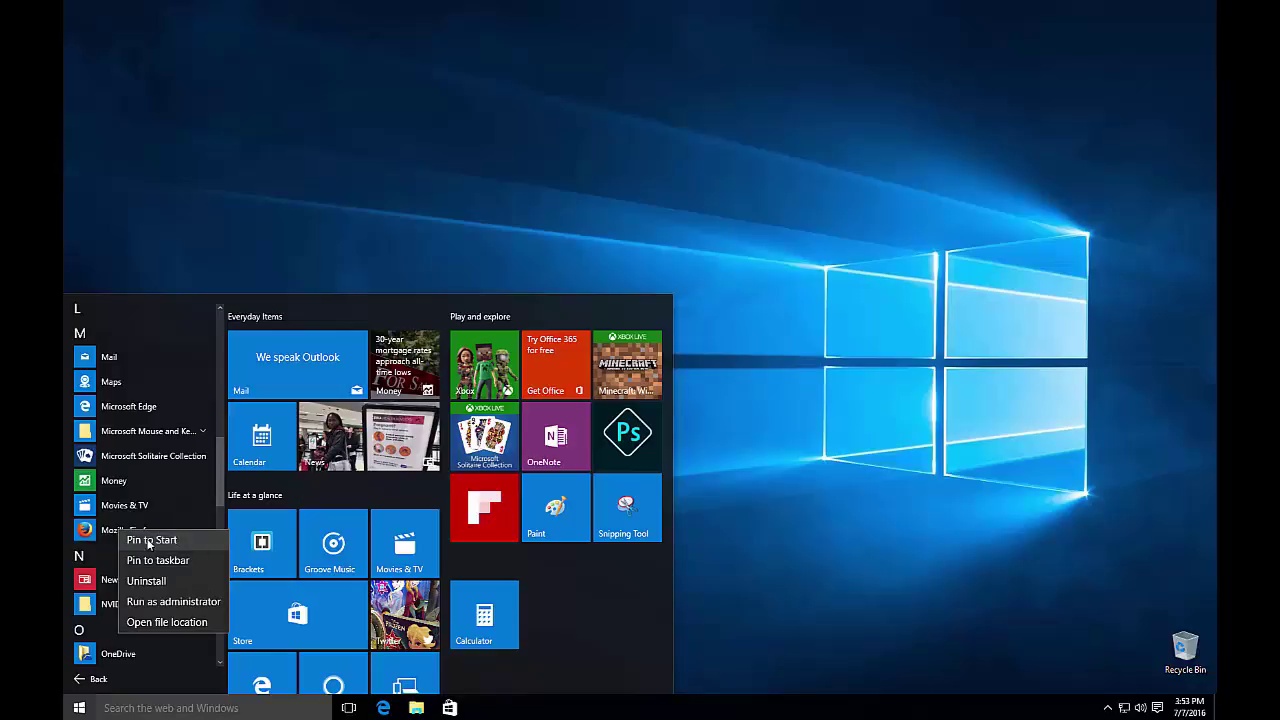
left_click(158, 539)
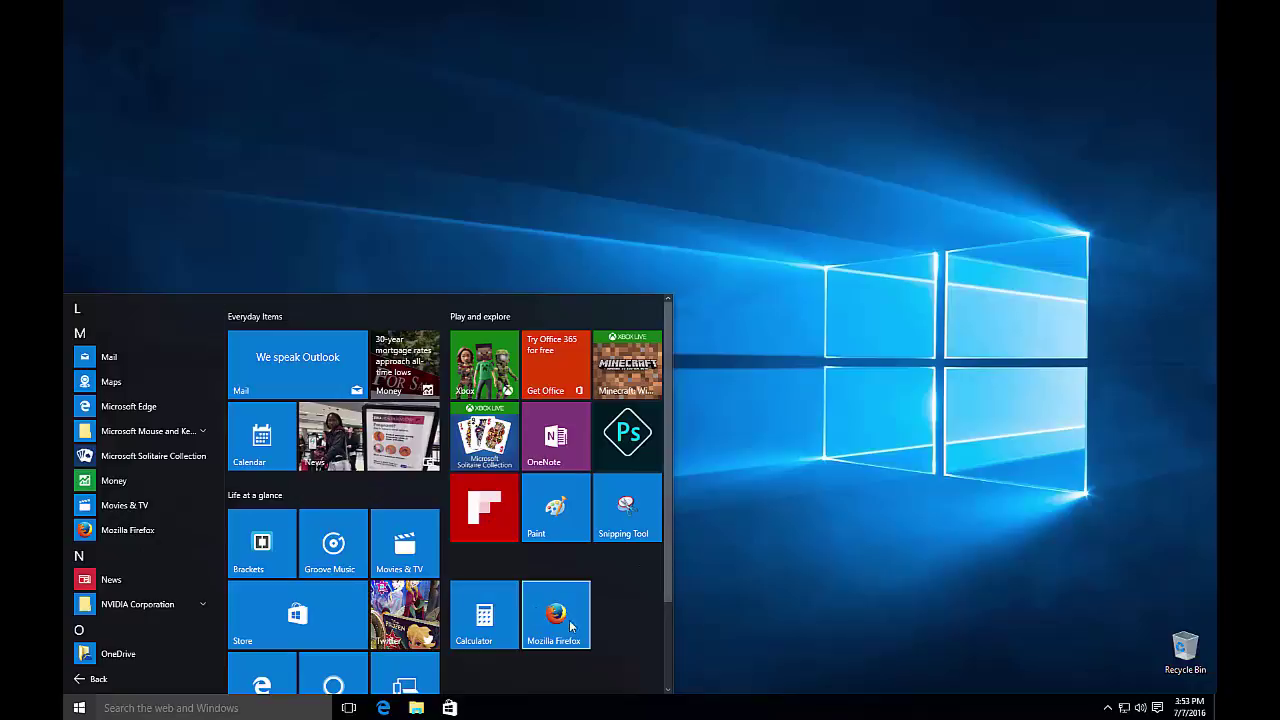
scroll(612, 610, "down", 2)
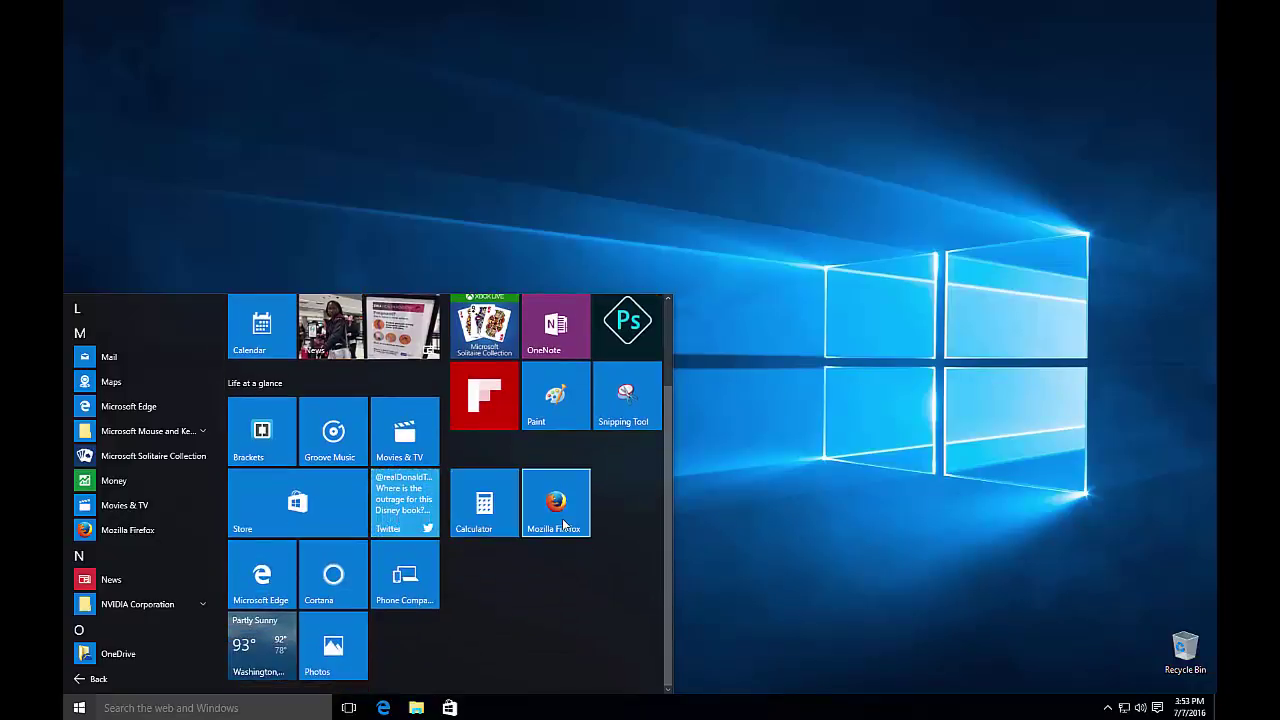
scroll(545, 540, "up", 2)
scroll(540, 530, "down", 2)
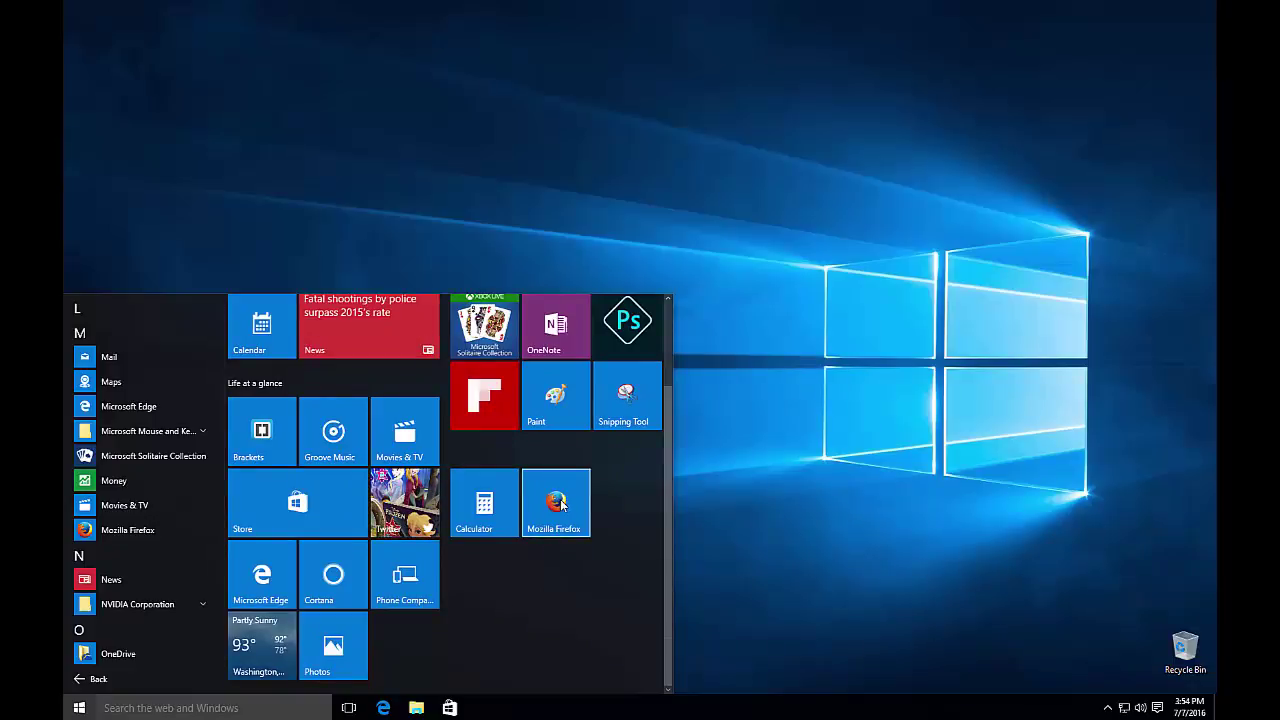
mouse_move(561, 509)
left_mouse_down()
mouse_move(408, 648)
mouse_move(556, 508)
left_mouse_up()
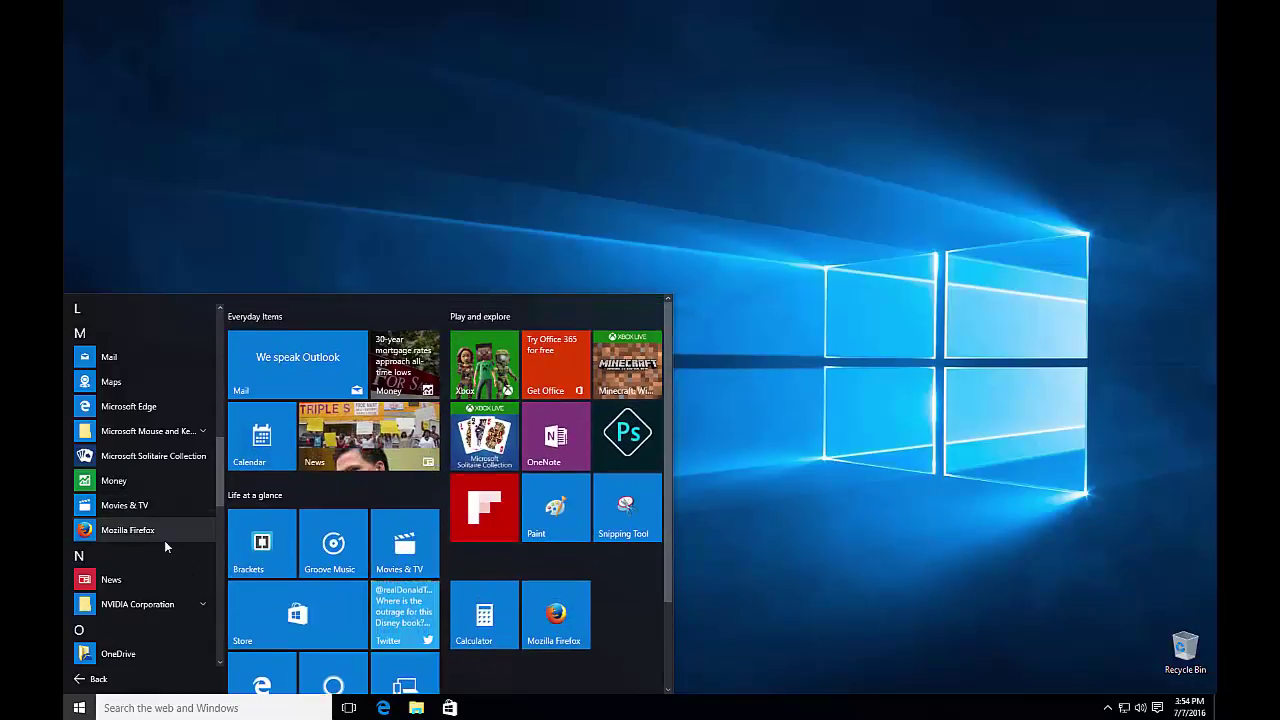
Shift the Mozilla Firefox tile one slot away from Calculator and pin People from the full app list between the two tiles.
scroll(150, 500, "down", 1)
scroll(333, 500, "down", 1)
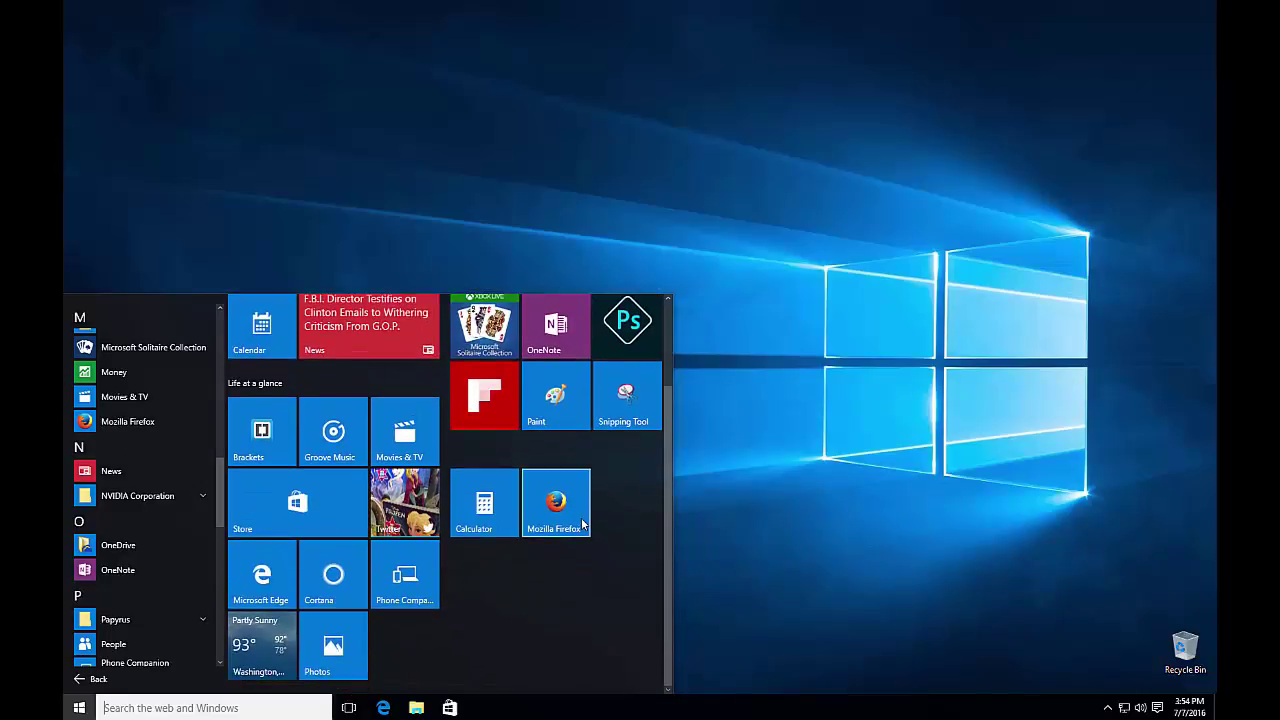
left_click_drag(559, 500, 627, 503)
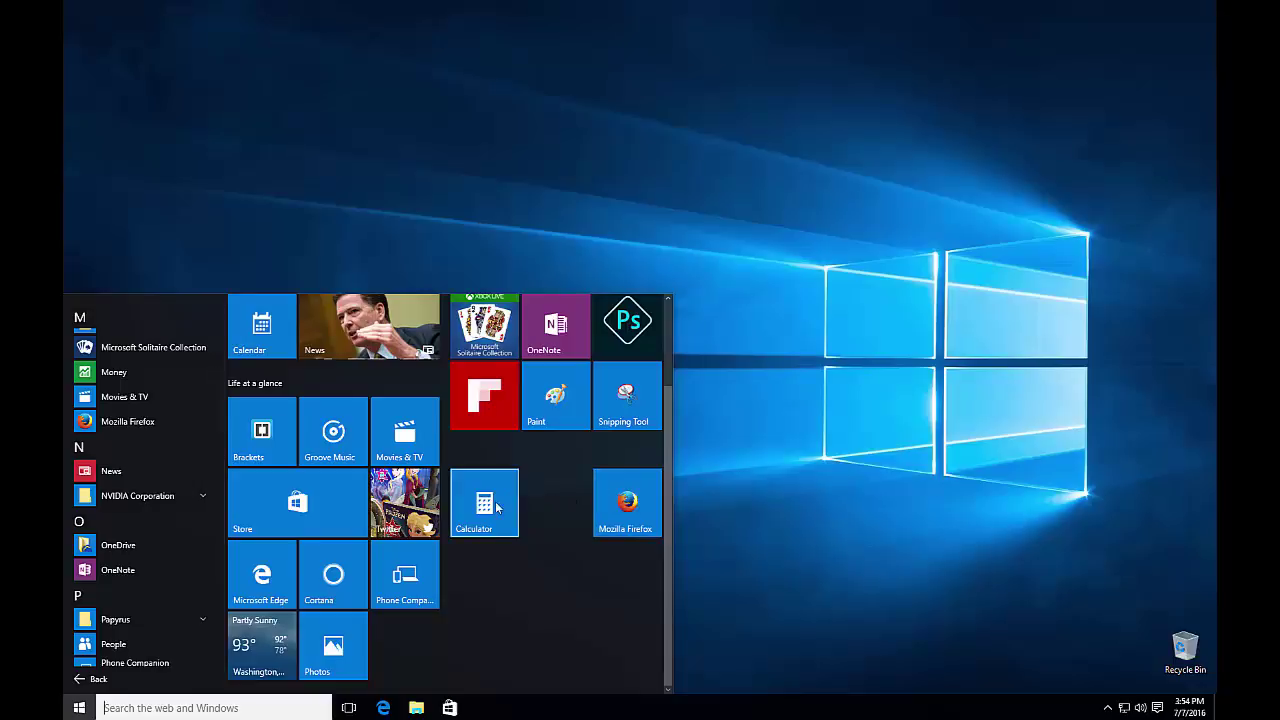
left_click_drag(497, 508, 538, 510)
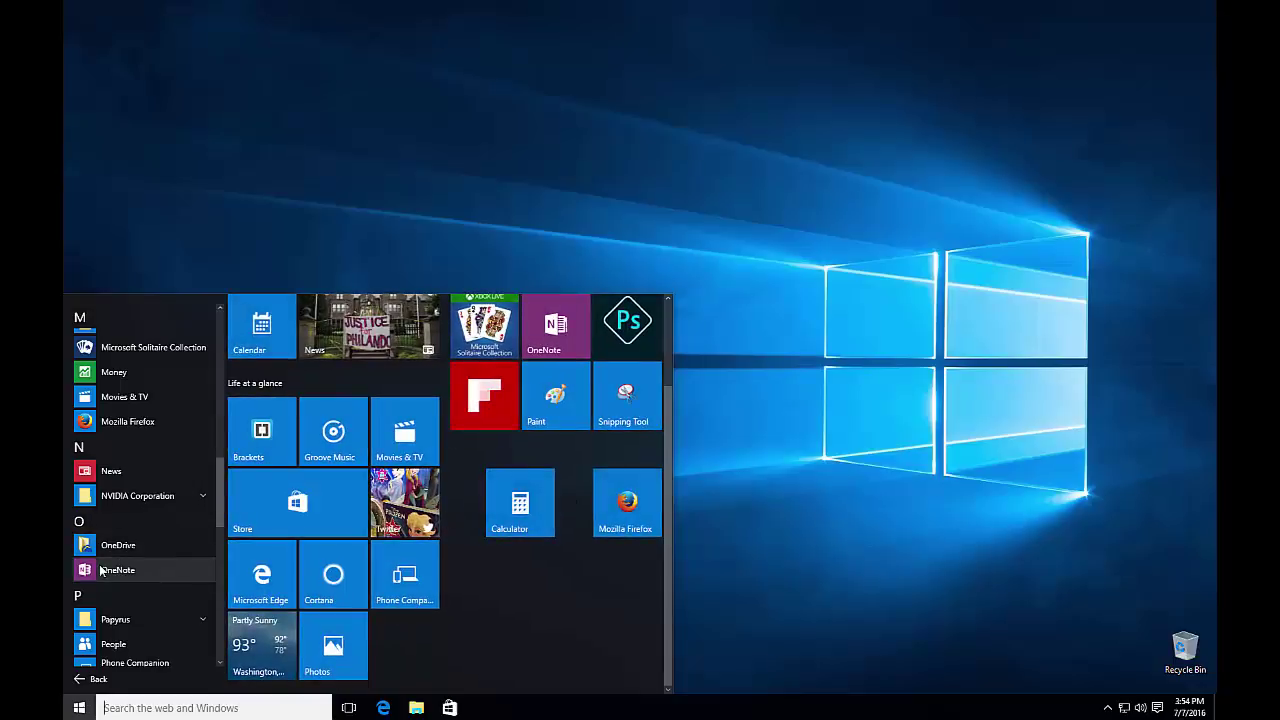
scroll(100, 575, "down", 1)
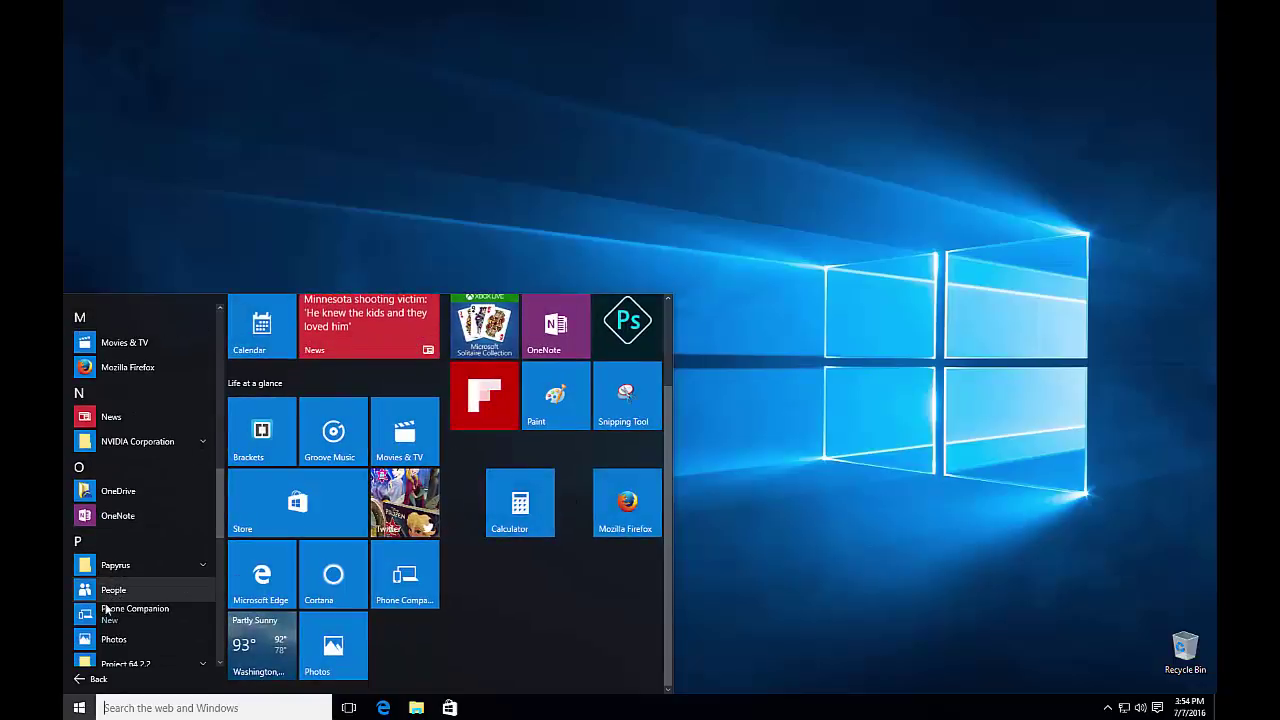
mouse_move(104, 598)
left_mouse_down()
mouse_move(497, 562)
mouse_move(555, 484)
mouse_move(541, 484)
left_mouse_up()
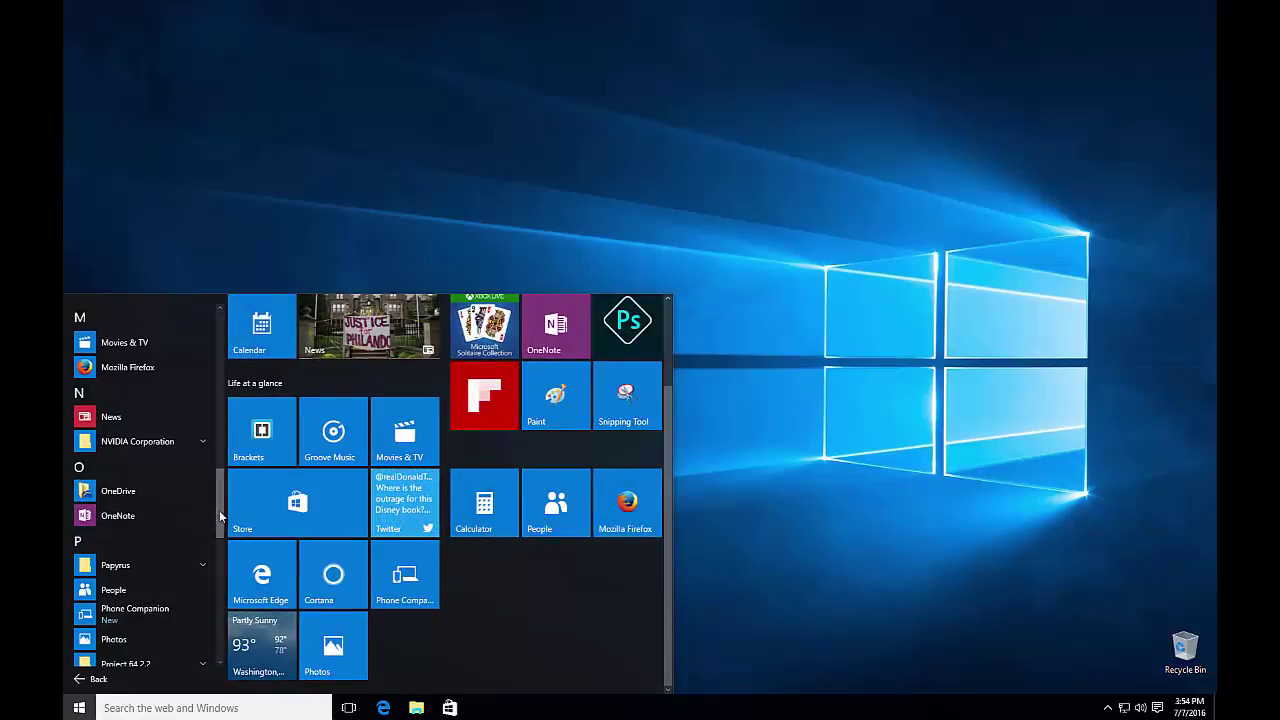
Unpin Mozilla Firefox from Start using its entry in the full app list.
scroll(122, 527, "down", 2)
scroll(118, 506, "up", 5)
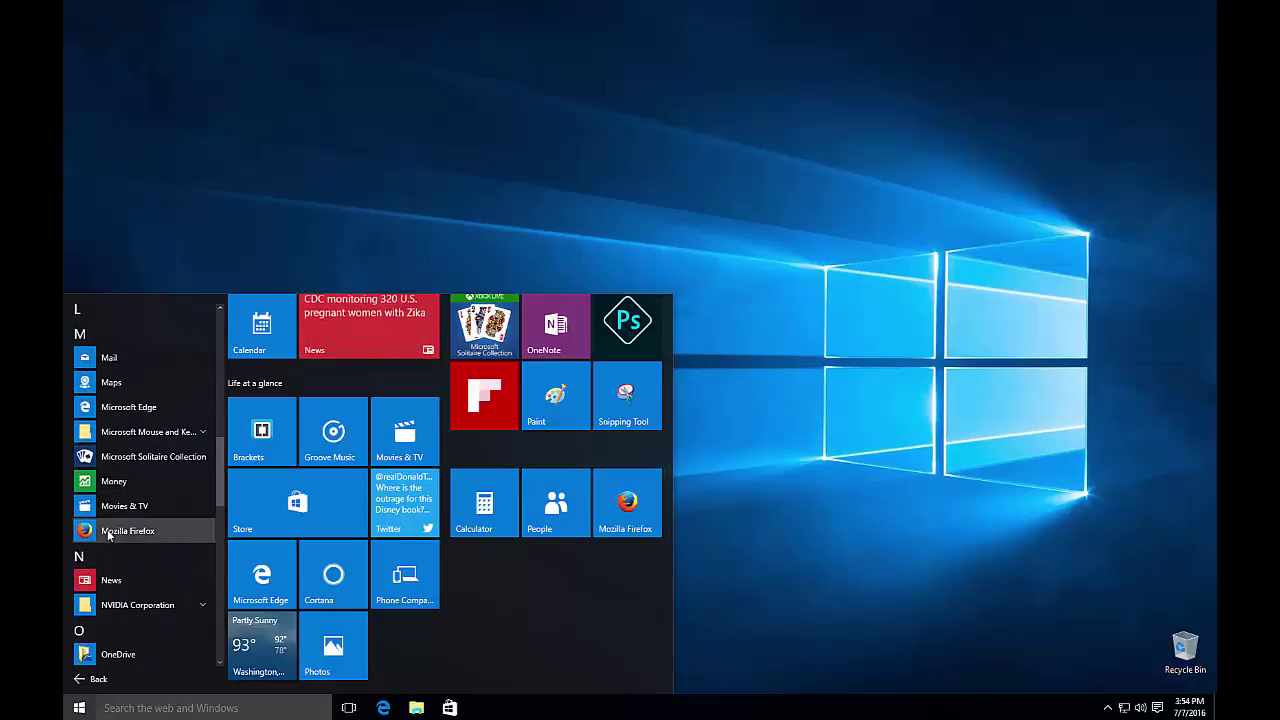
right_click(108, 533)
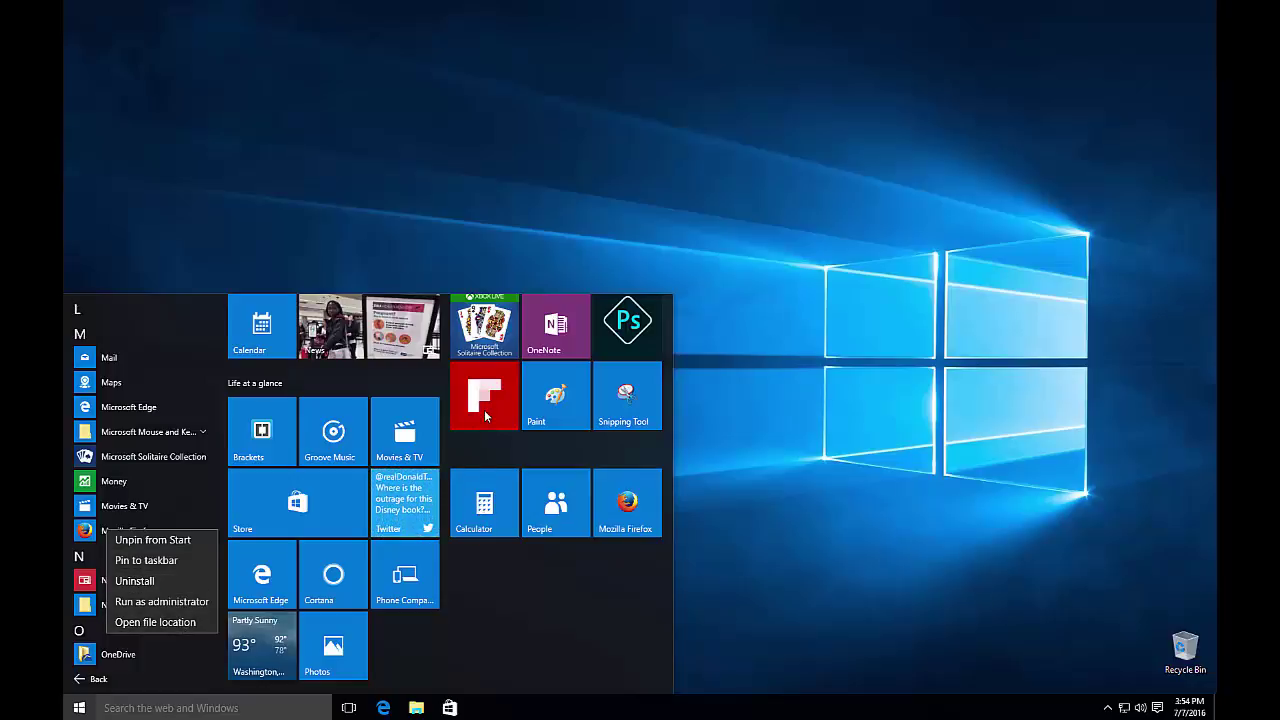
right_click(367, 333)
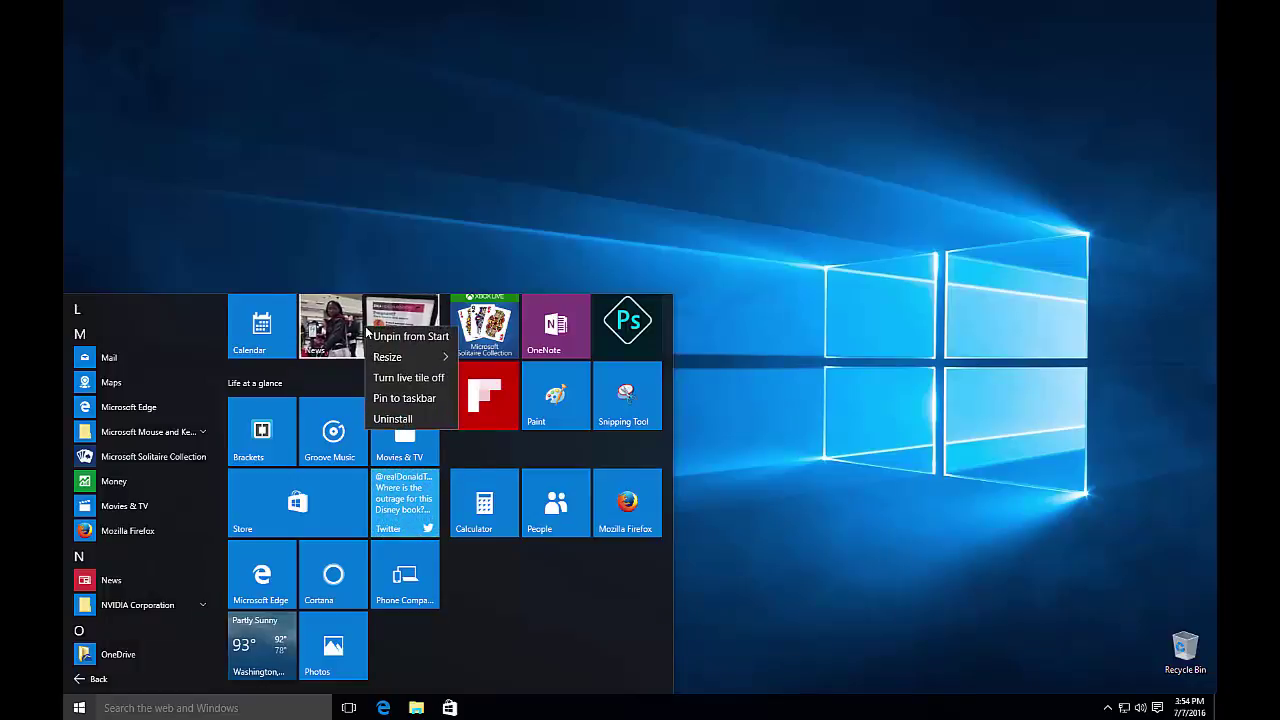
left_click(125, 537)
right_click(125, 537)
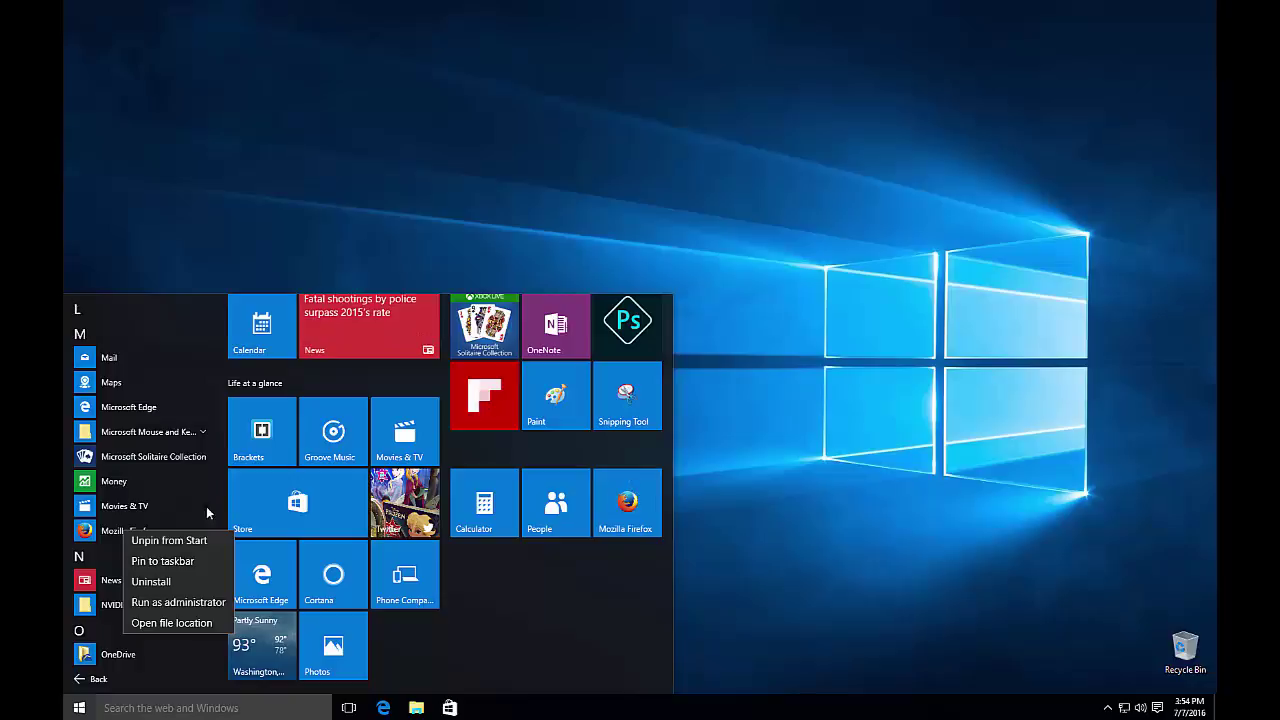
left_click(189, 541)
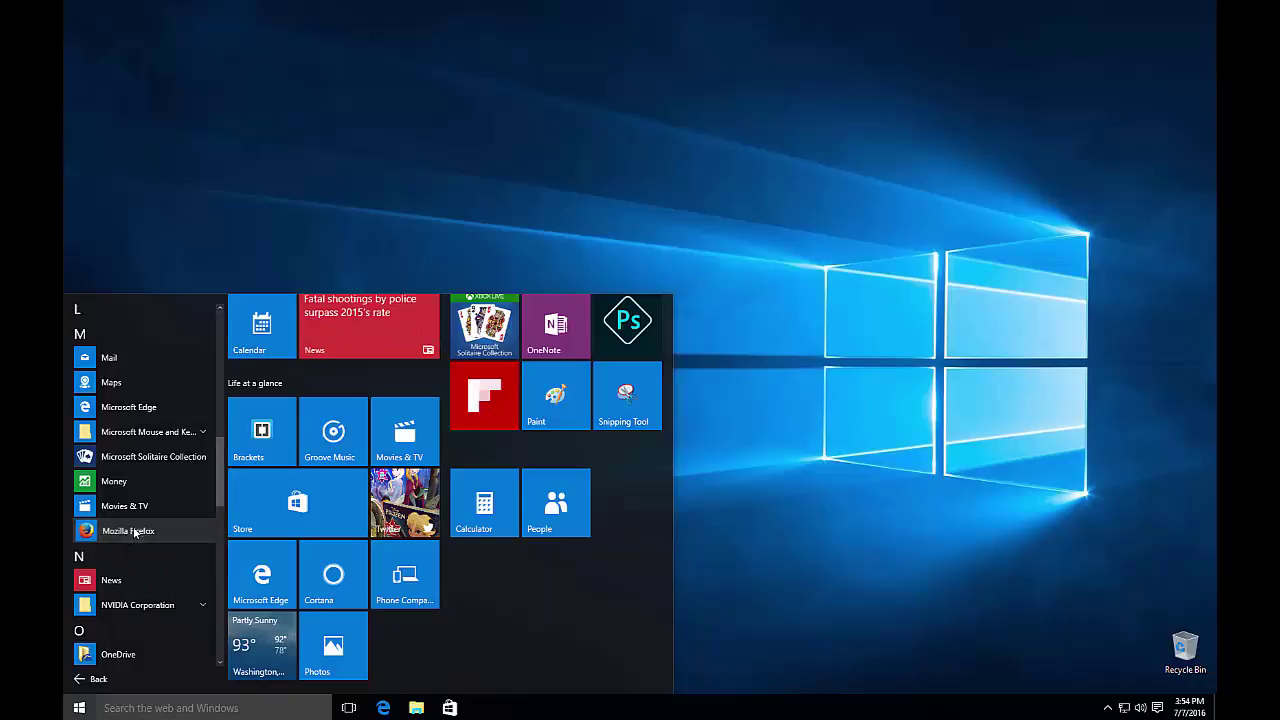
View the options for Mozilla Firefox, Movies & TV and Money in the full app list, and request Money's uninstall without confirming it.
right_click(135, 532)
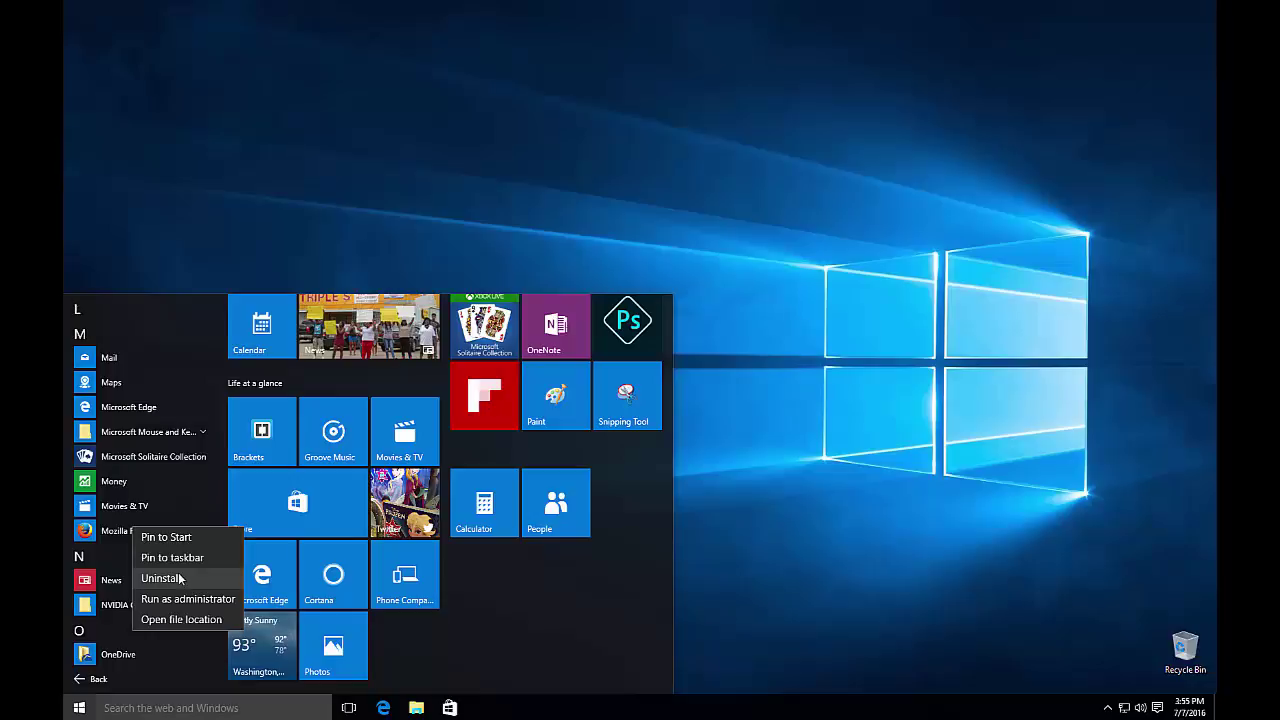
right_click(127, 506)
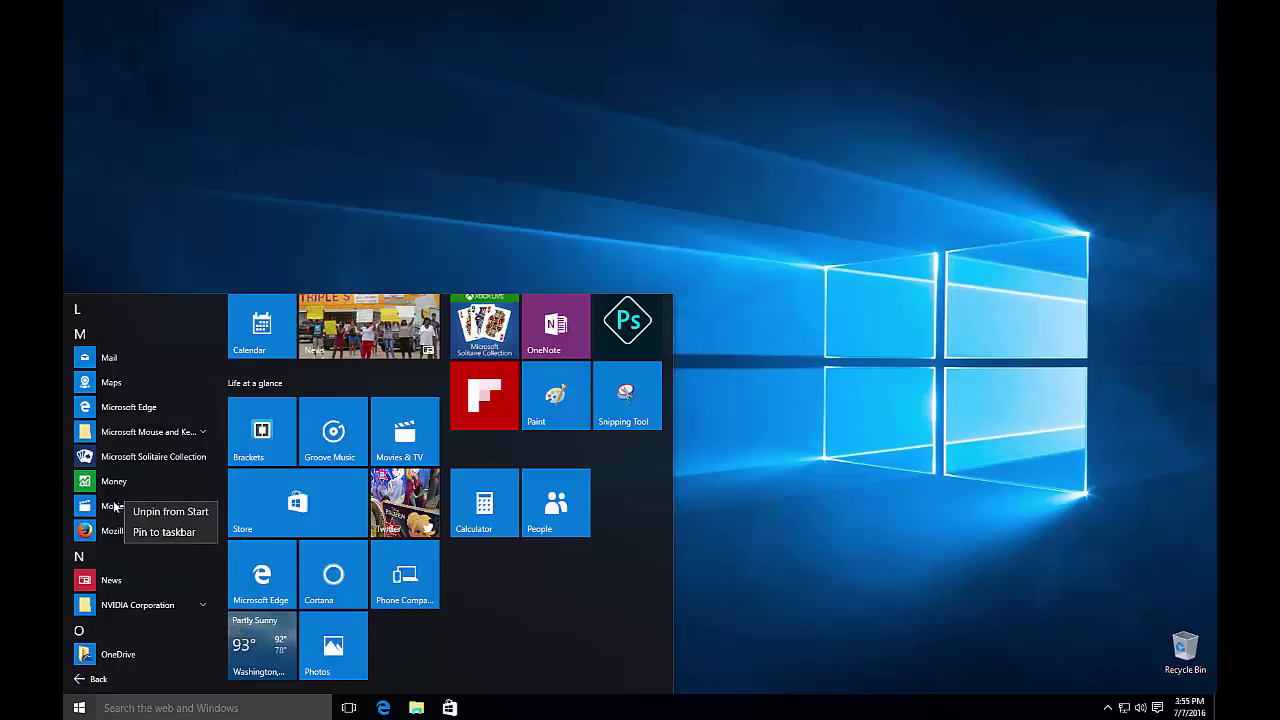
right_click(105, 483)
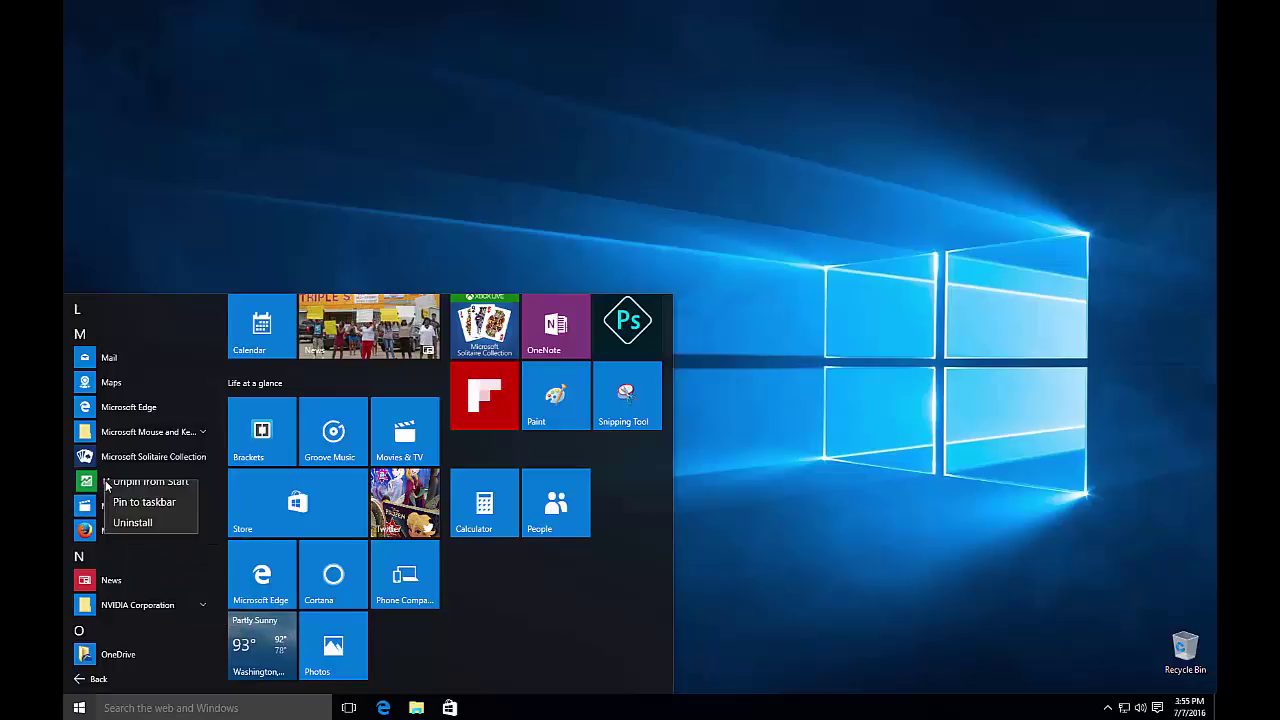
left_click(133, 531)
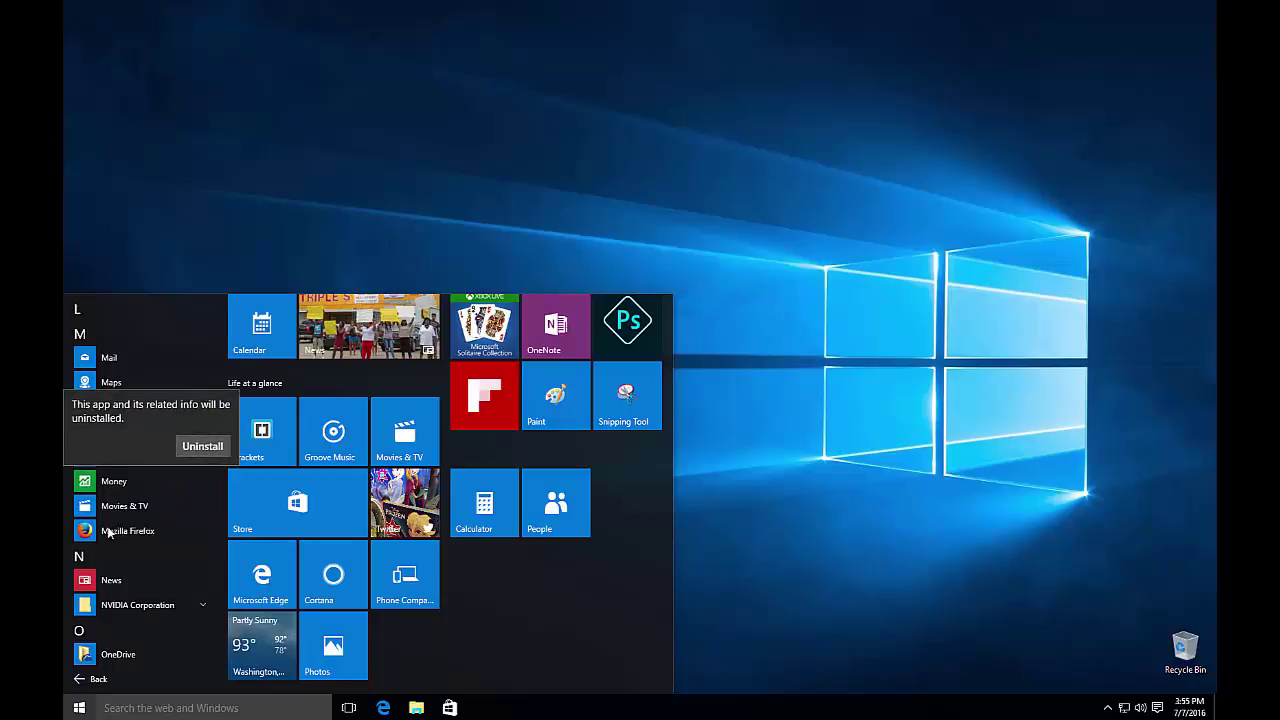
Choose to uninstall Mozilla Firefox from its full app list entry, opening Programs and Features.
right_click(107, 532)
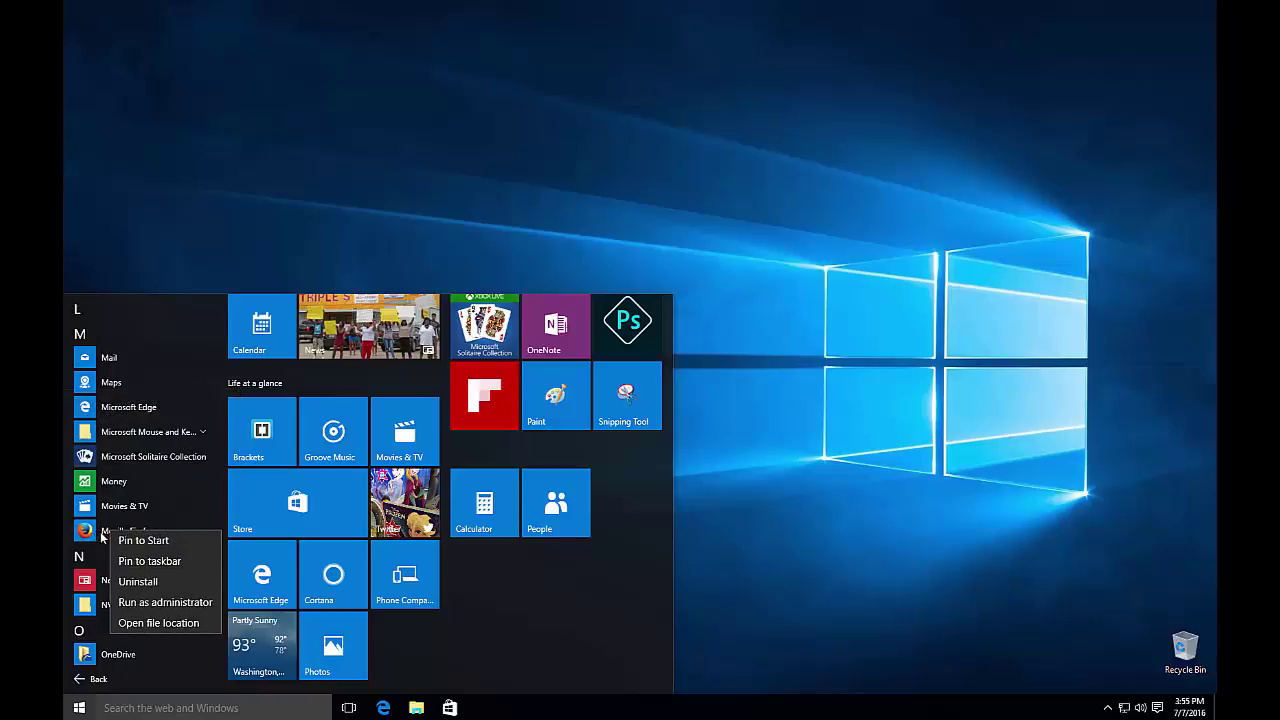
left_click(135, 580)
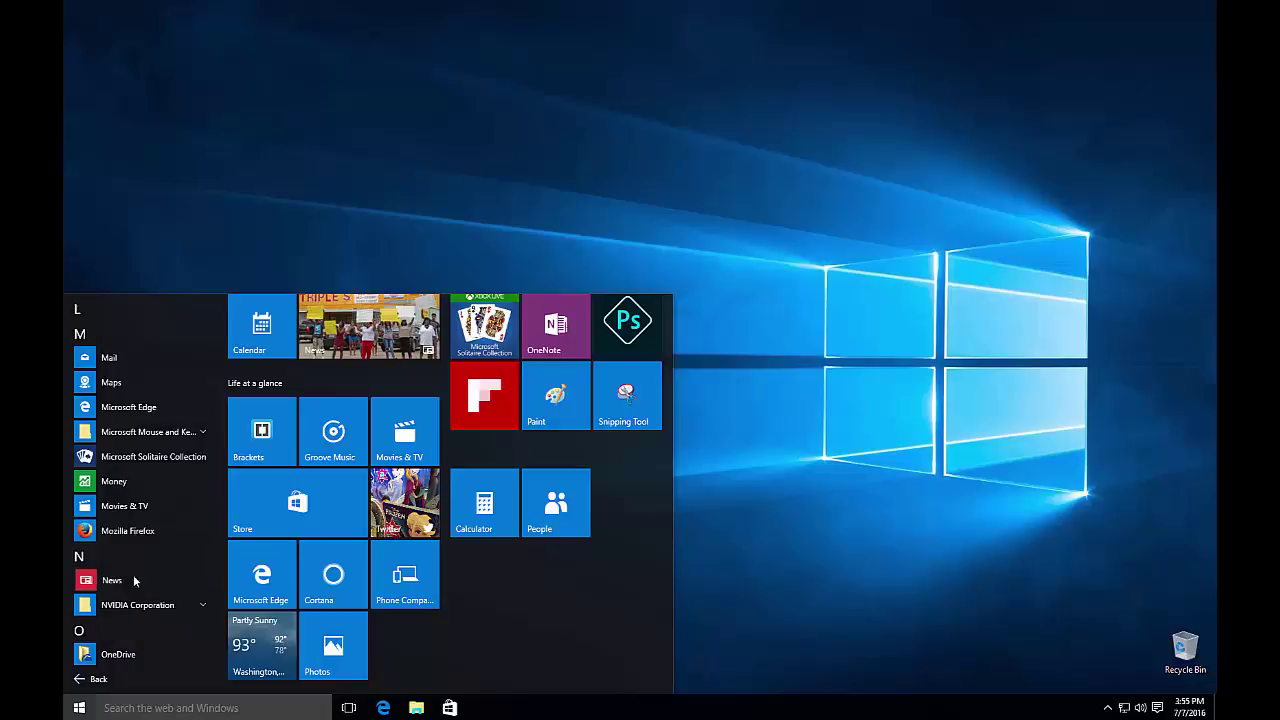
left_click(962, 12)
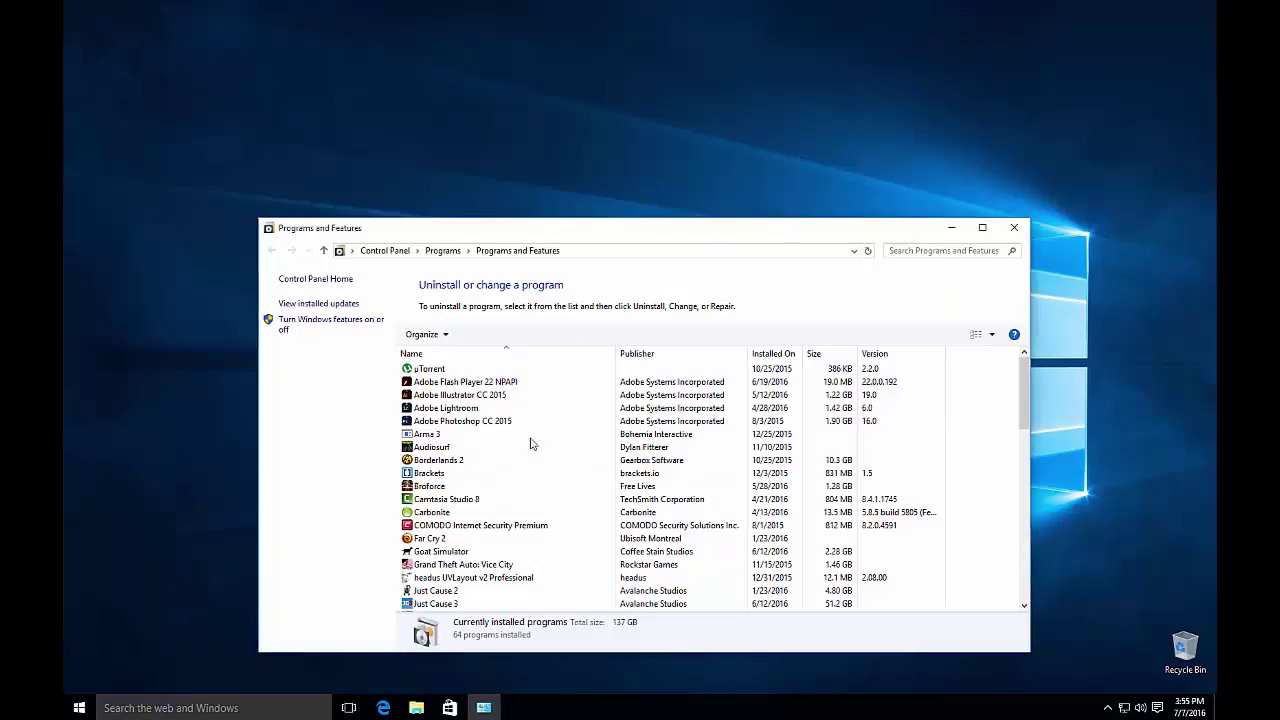
Find and select Mozilla Firefox 47.0 (x86 en-US) among the installed programs, then close the window without uninstalling it.
scroll(597, 523, "down", 10)
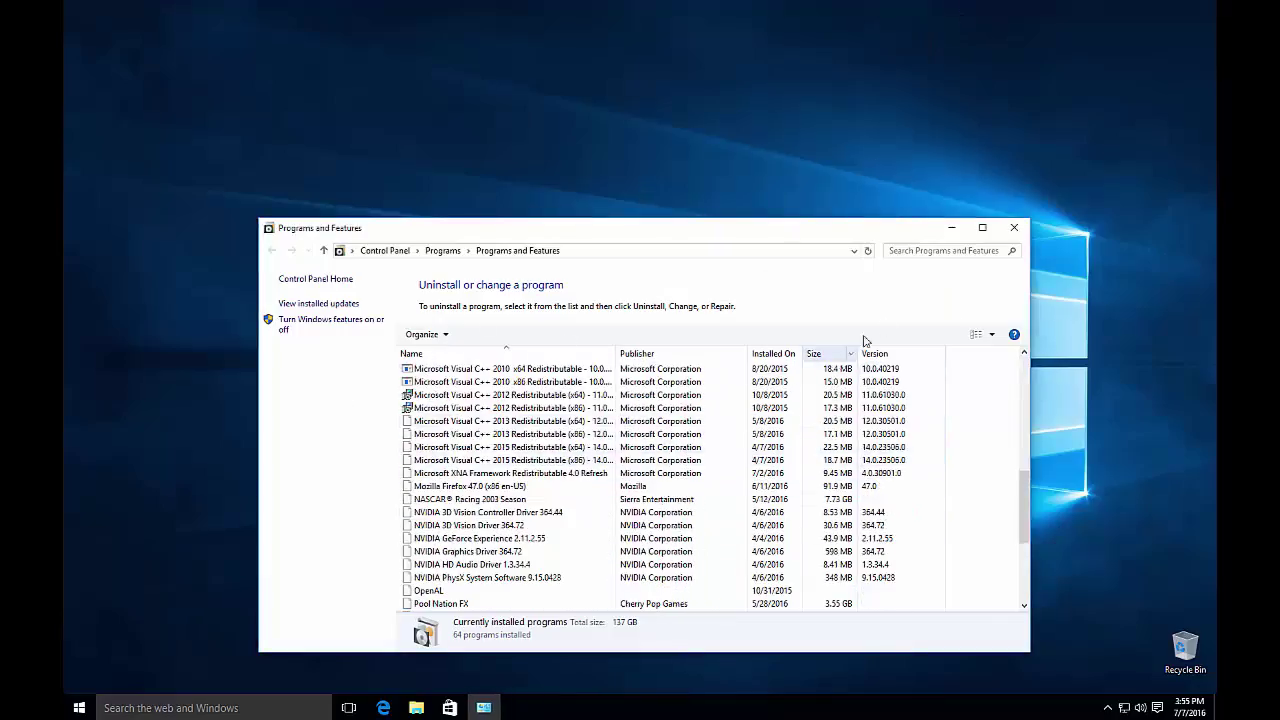
scroll(865, 341, "down", 4)
scroll(466, 530, "up", 9)
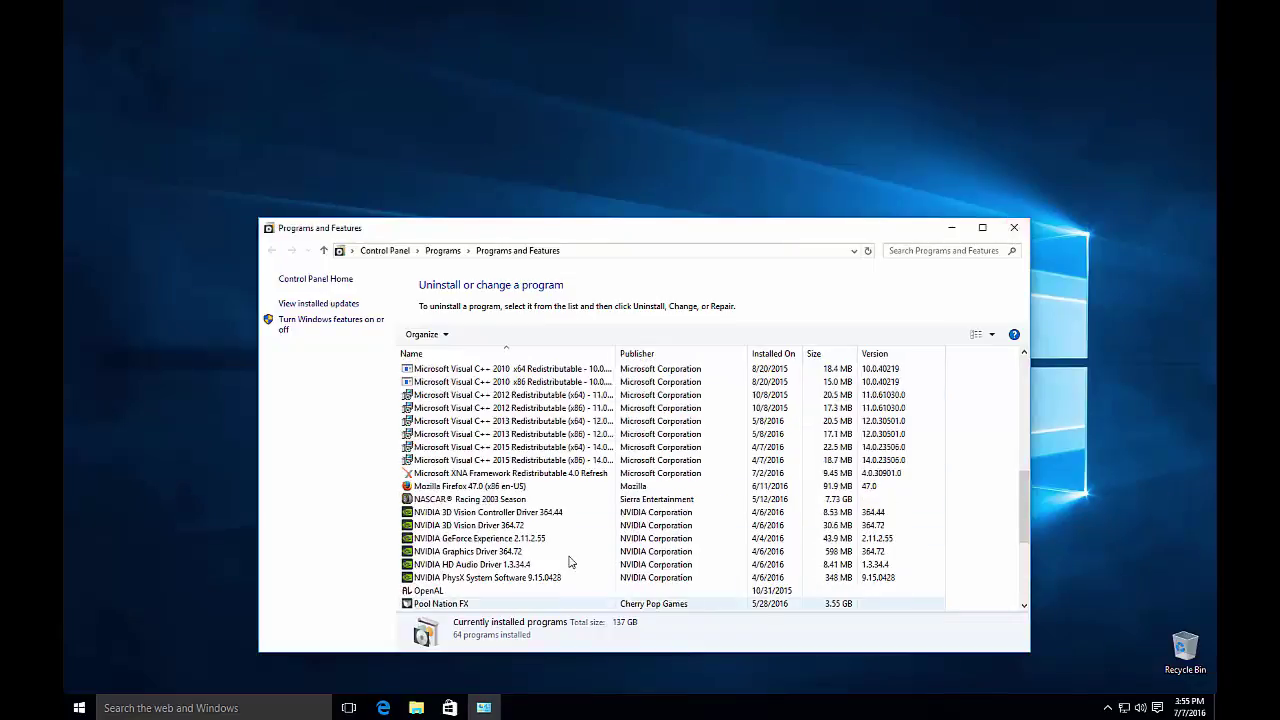
scroll(466, 530, "down", 4)
left_click(466, 527)
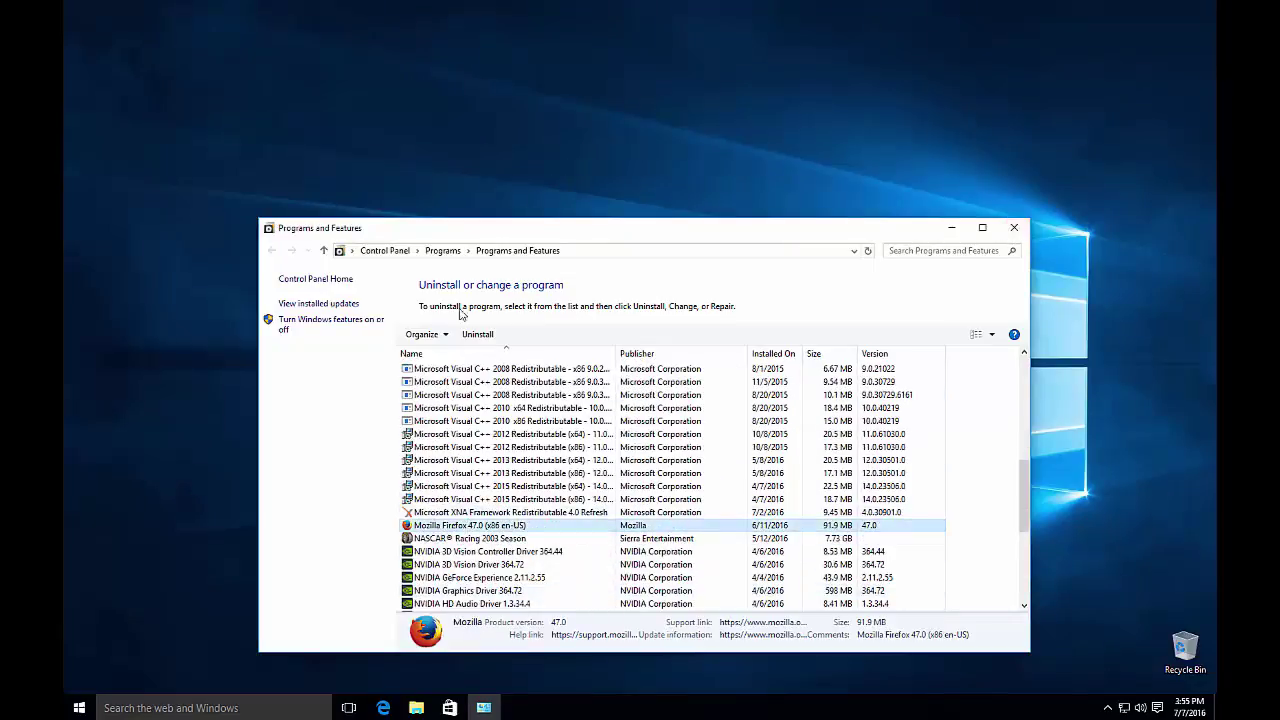
left_click(1013, 229)
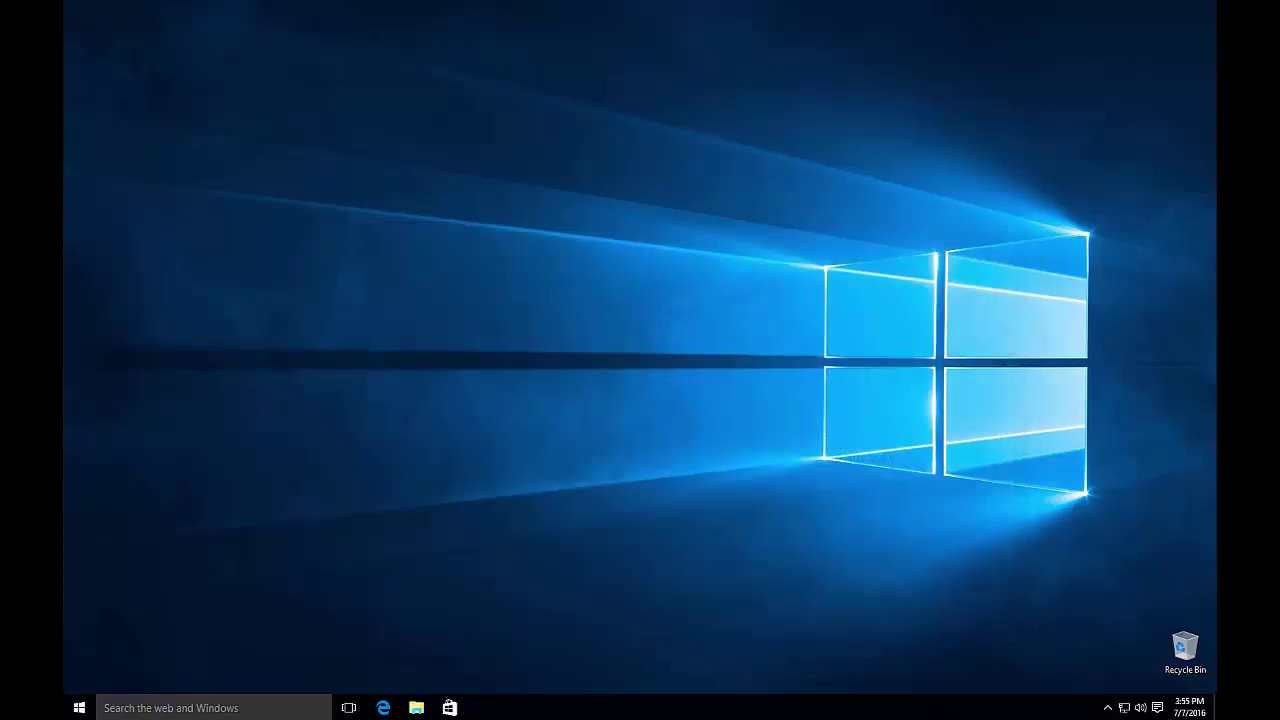
Reopen the full app list and compare the options for Mozilla Firefox, Money and Movies & TV, dismissing them without choosing any.
left_click(79, 708)
left_click(100, 678)
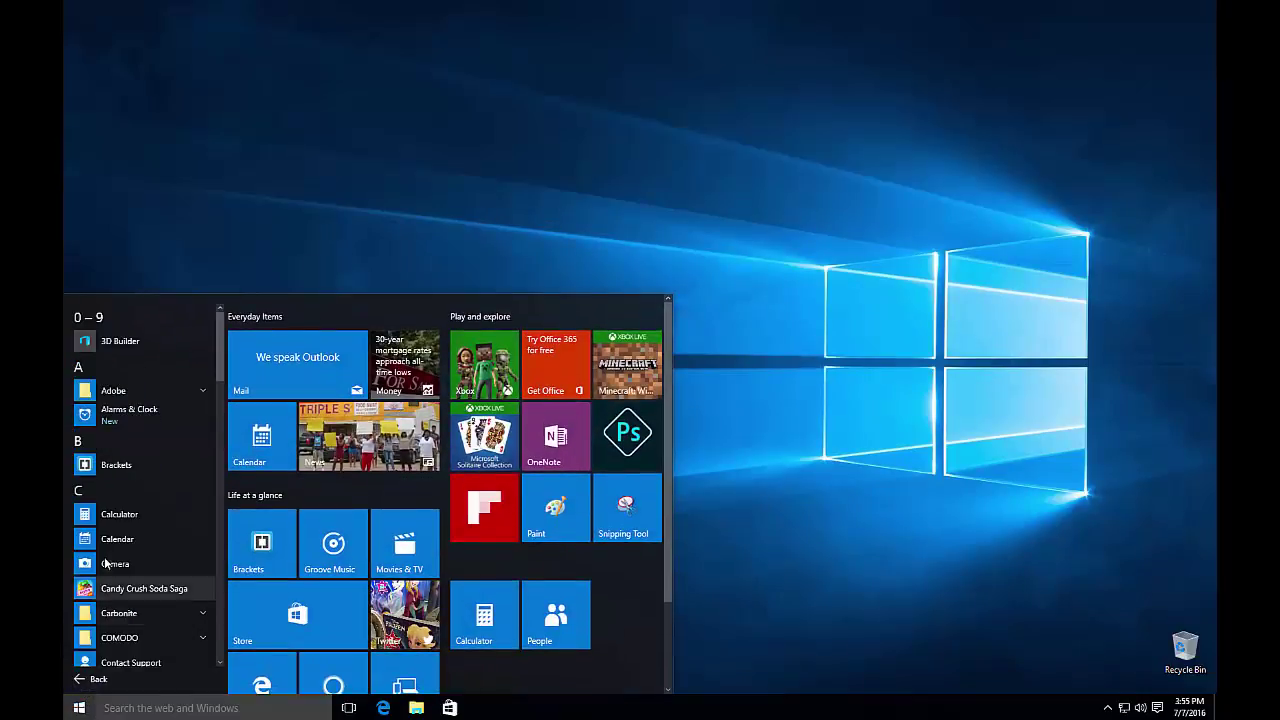
scroll(105, 563, "down", 4)
scroll(105, 560, "down", 5)
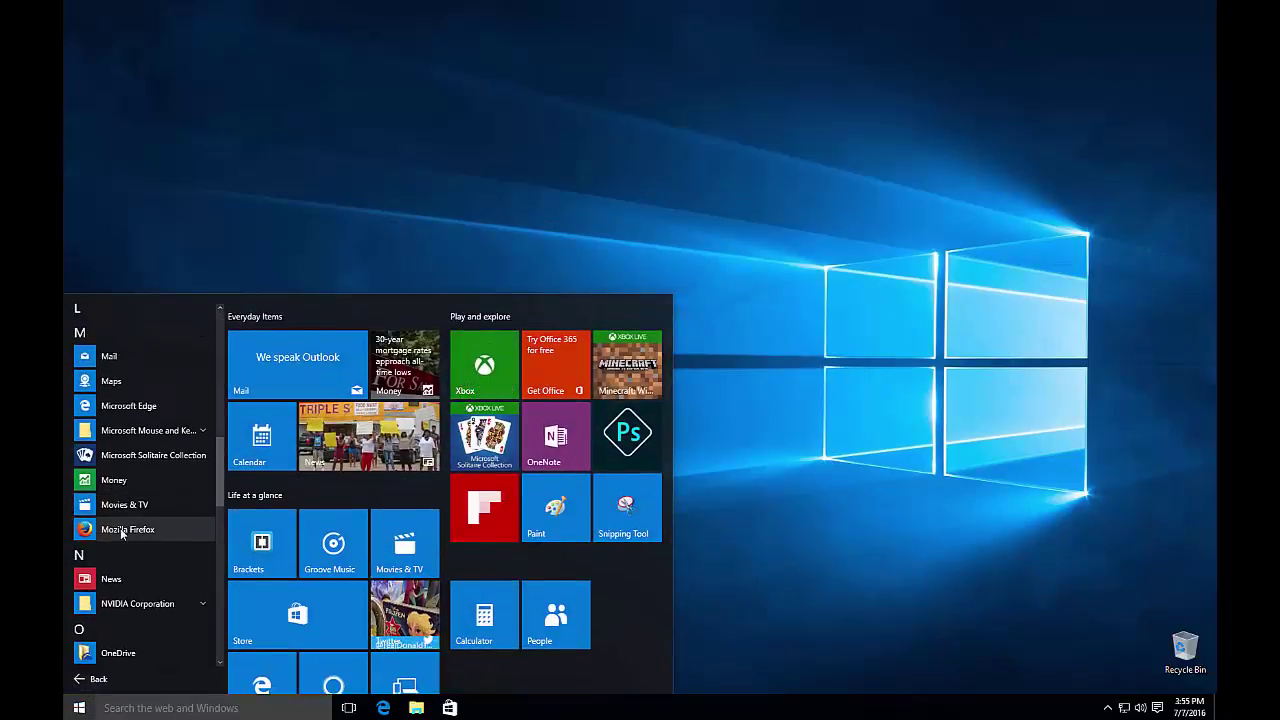
right_click(121, 531)
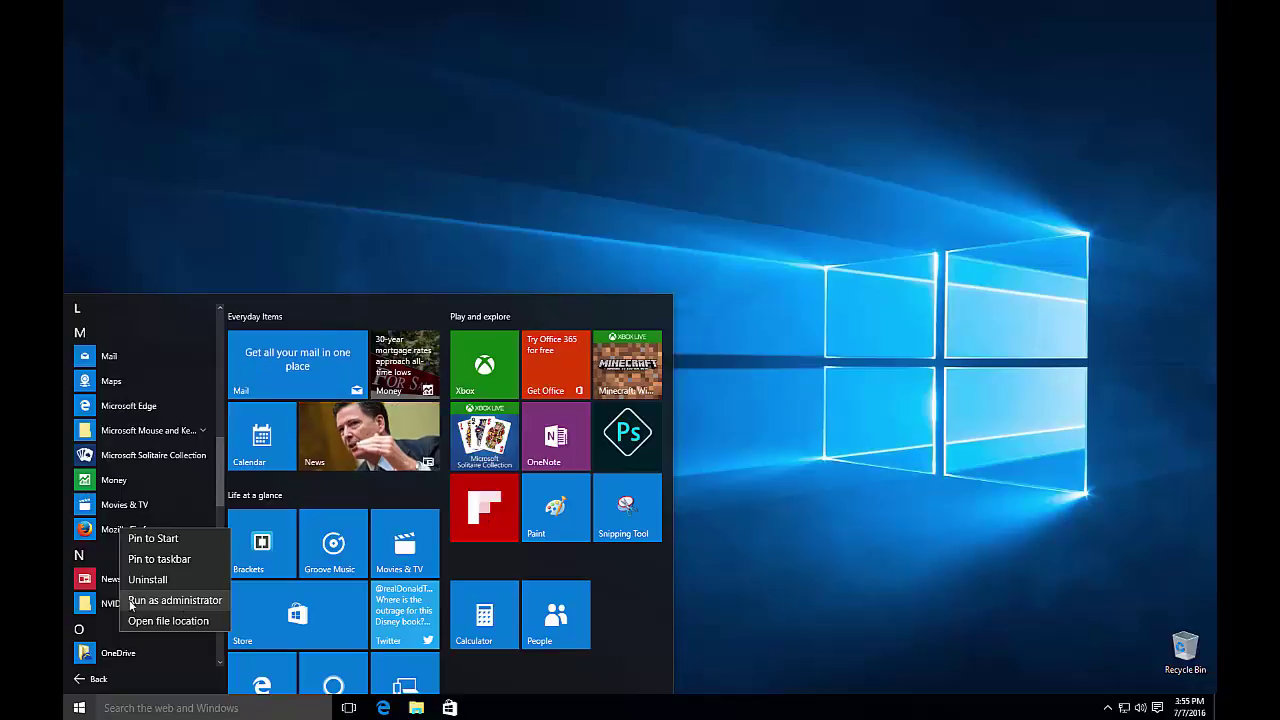
right_click(111, 482)
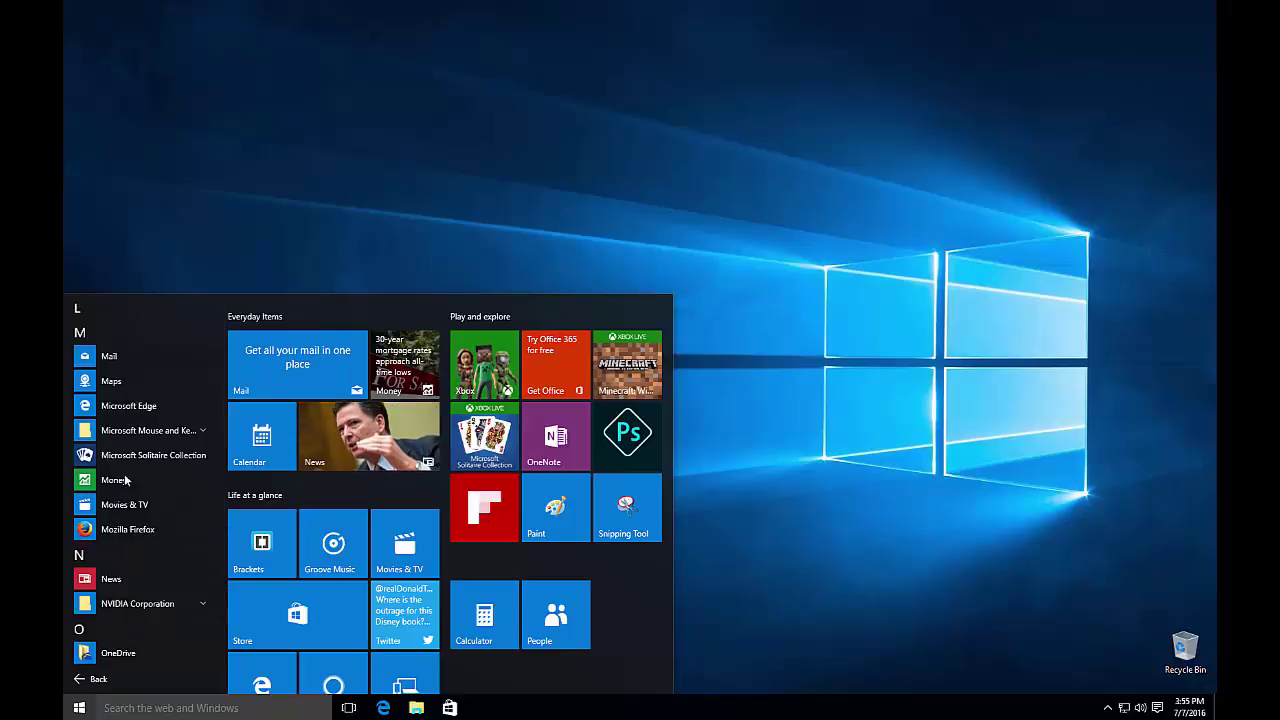
right_click(111, 482)
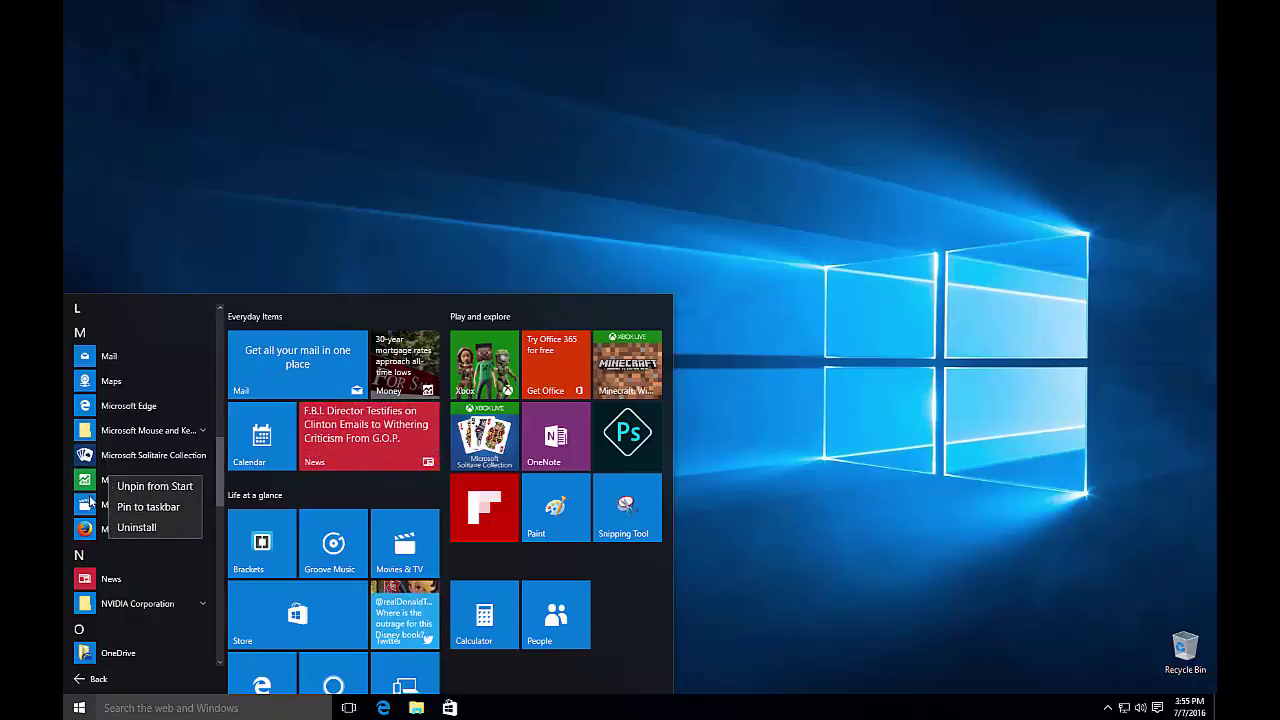
right_click(89, 503)
right_click(89, 503)
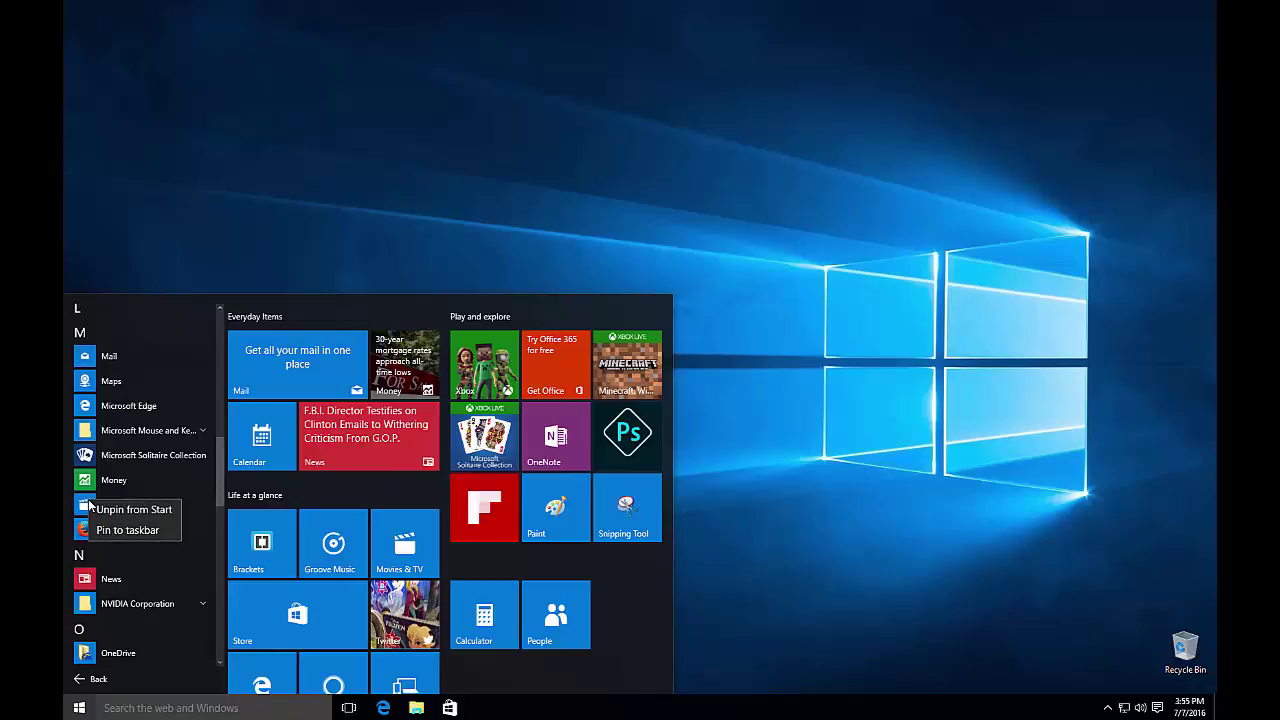
left_click(118, 555)
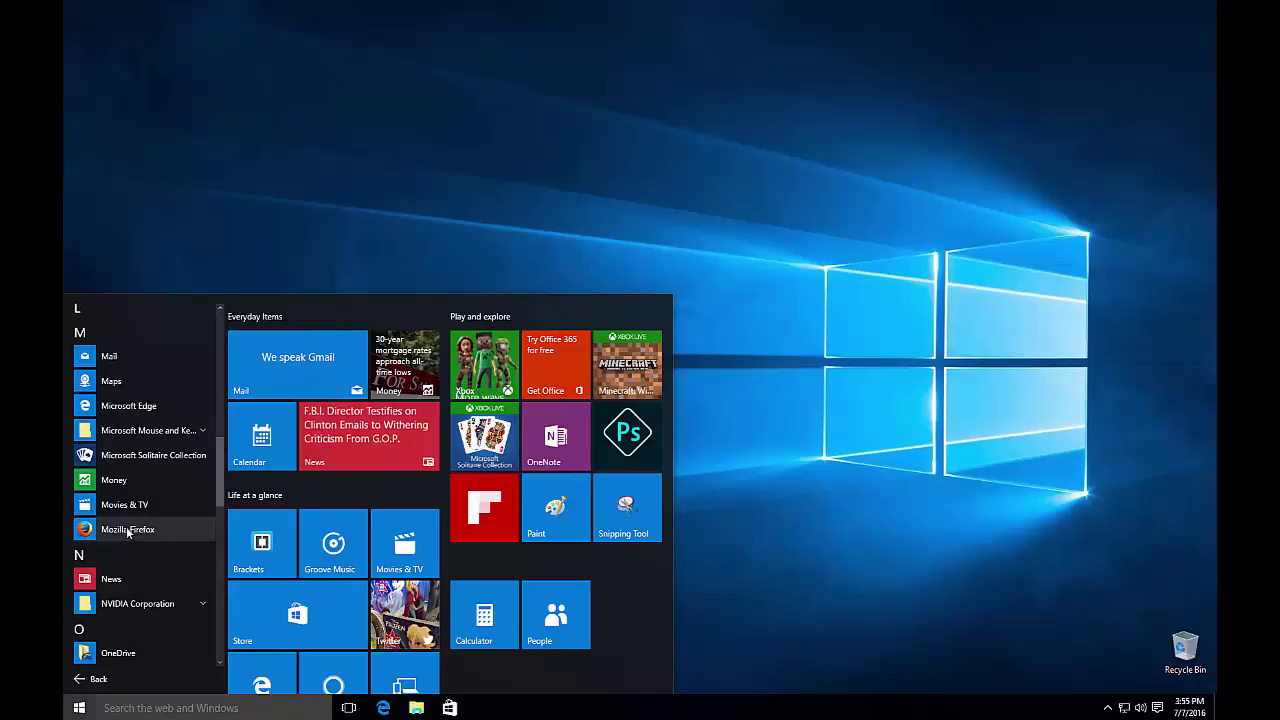
Try to run Mozilla Firefox as administrator from its entry in the full app list.
right_click(127, 530)
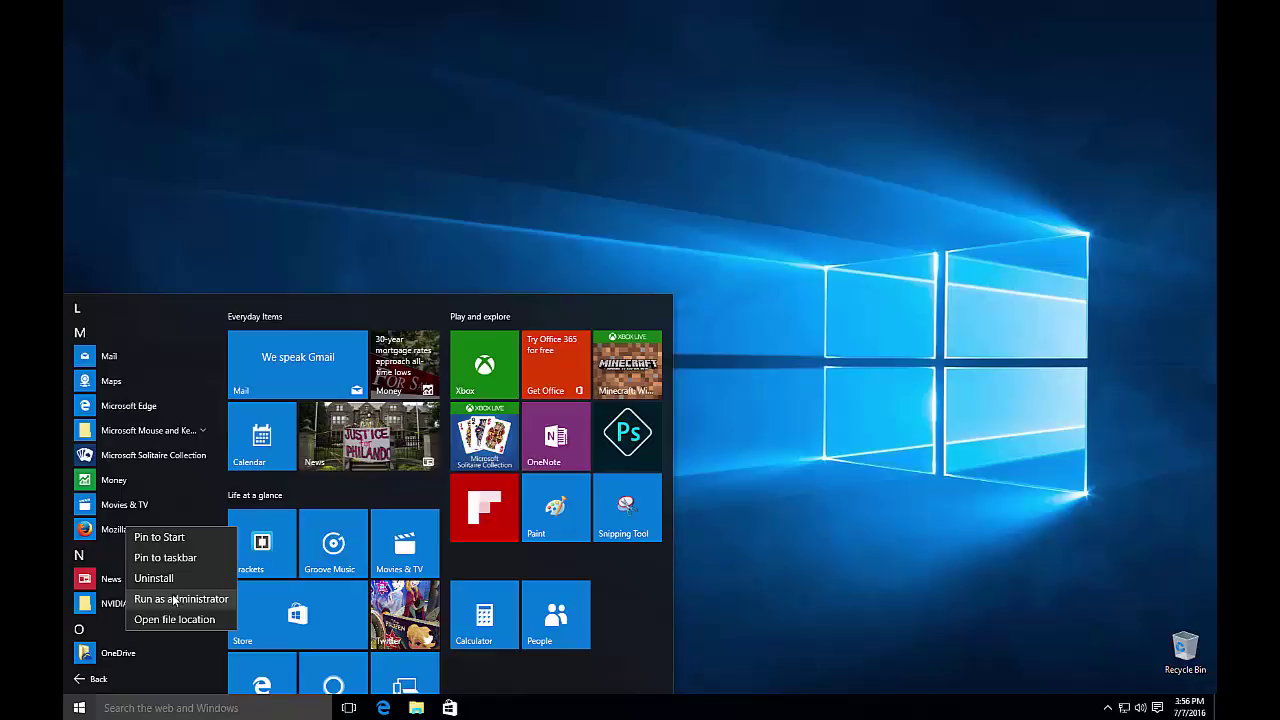
right_click(102, 534)
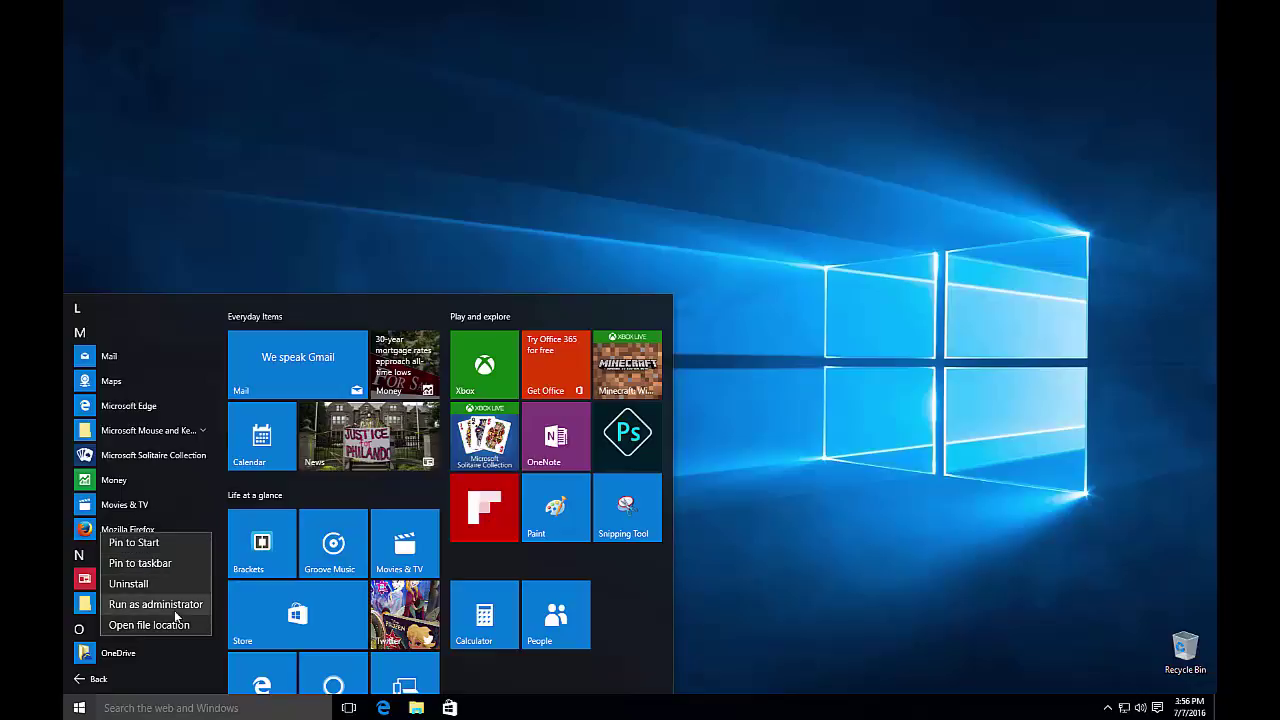
left_click(123, 607)
left_click(123, 607)
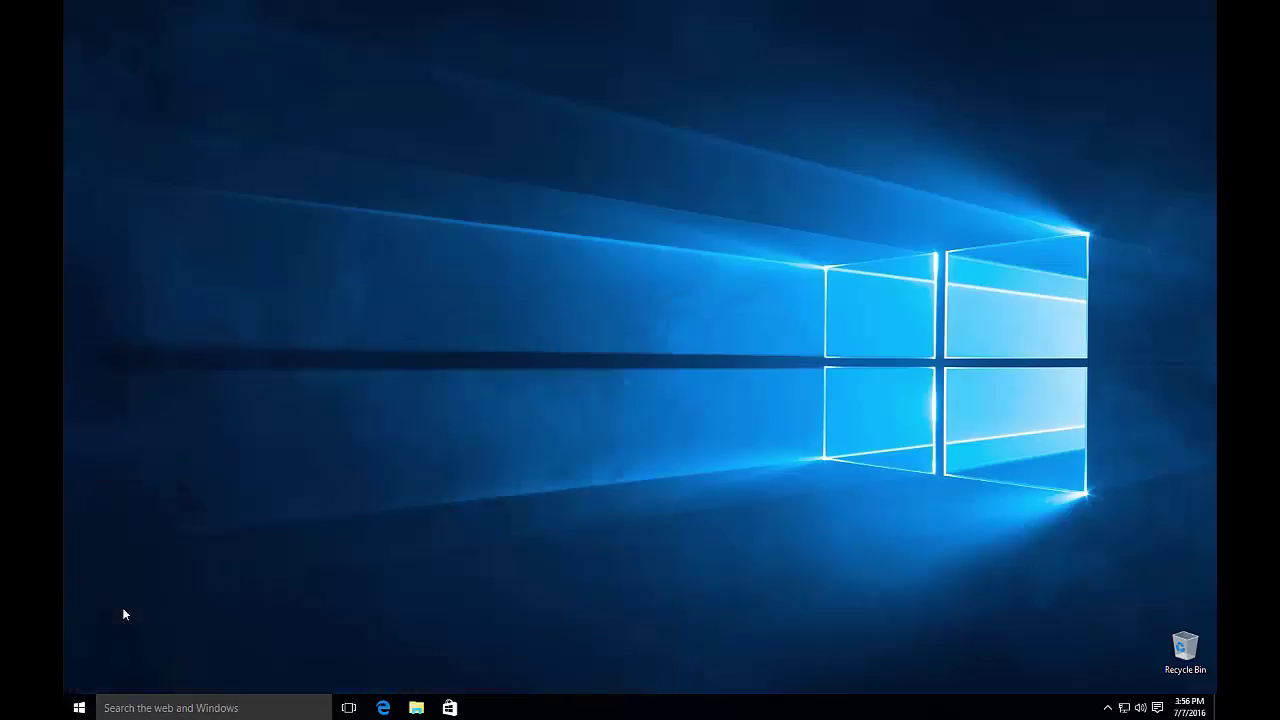
key("super")
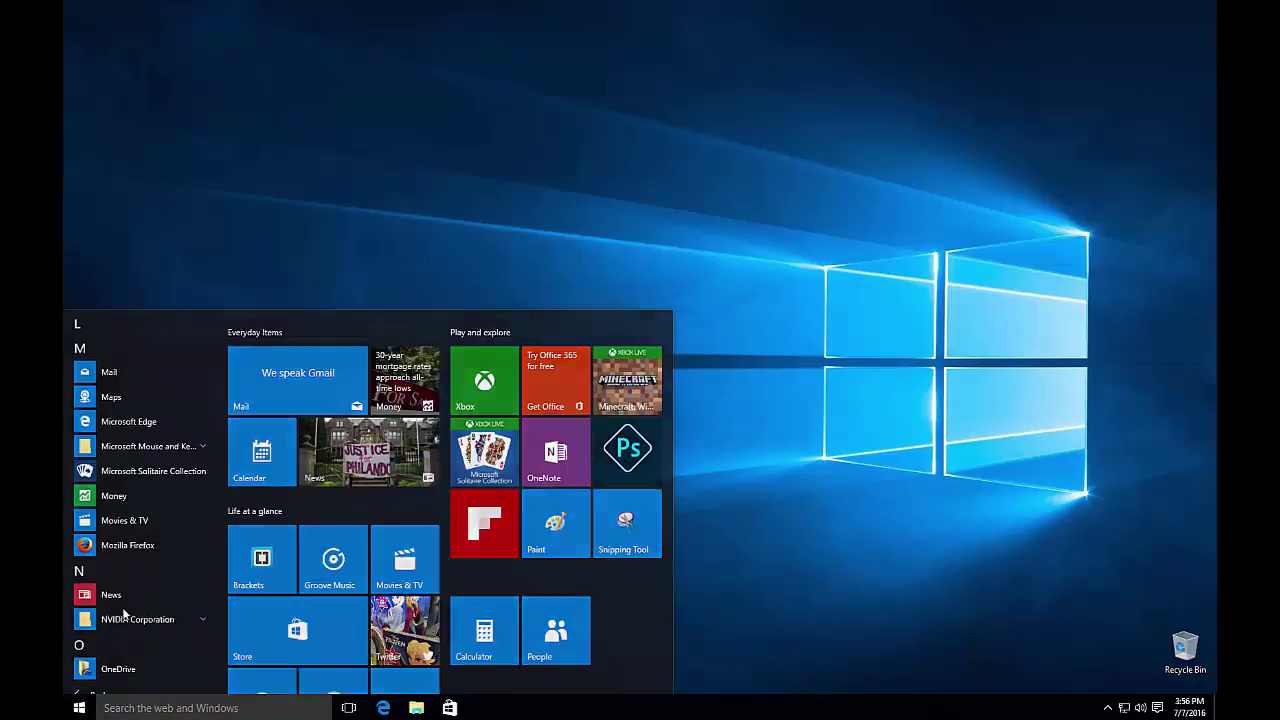
right_click(123, 612)
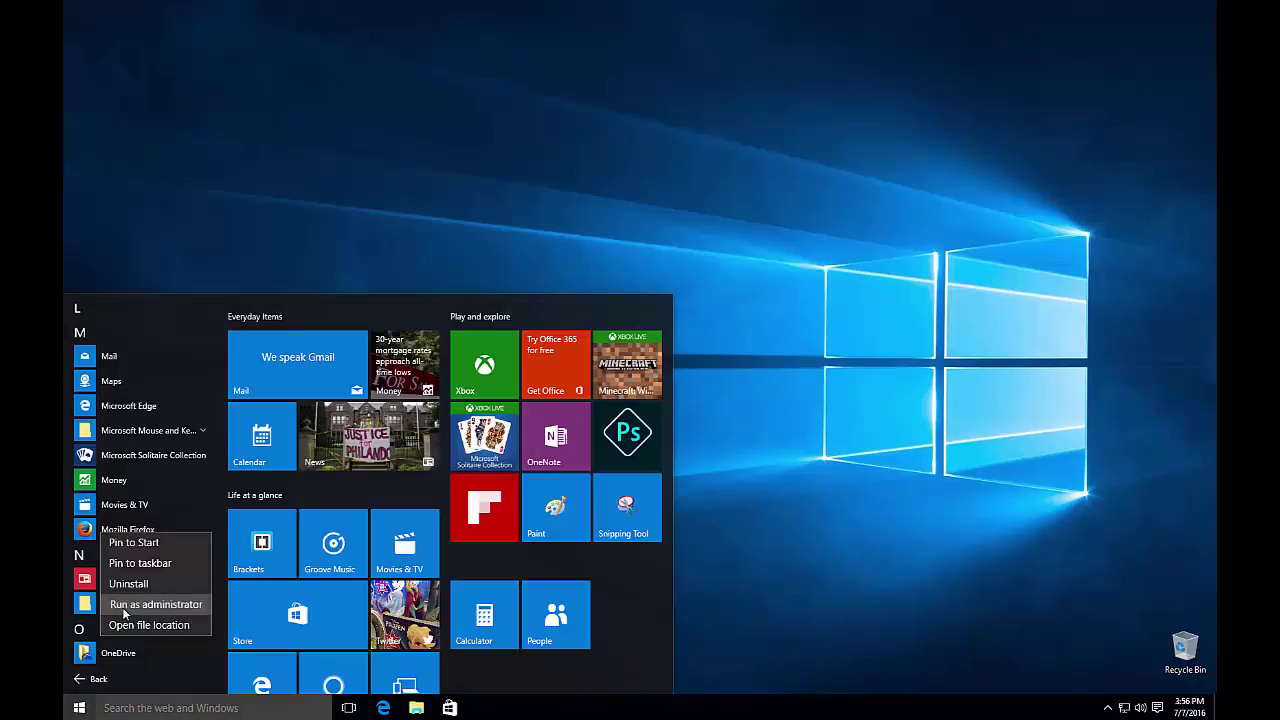
left_click(123, 607)
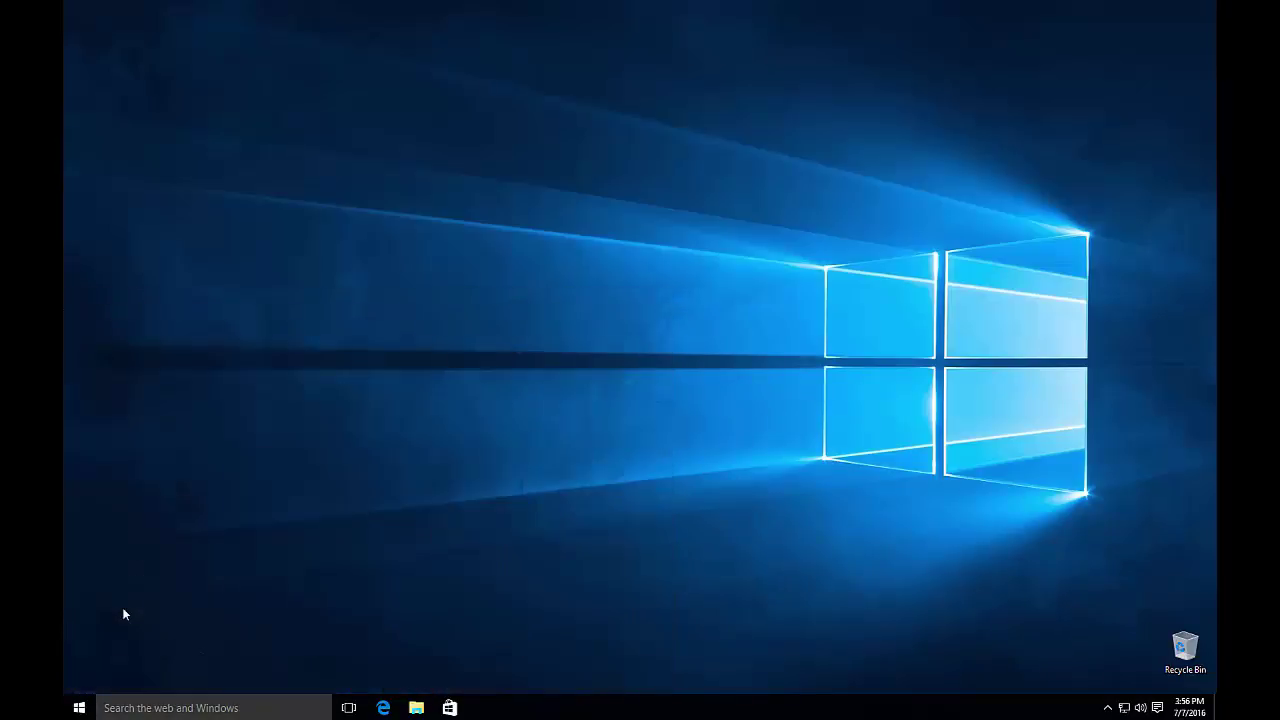
key("super")
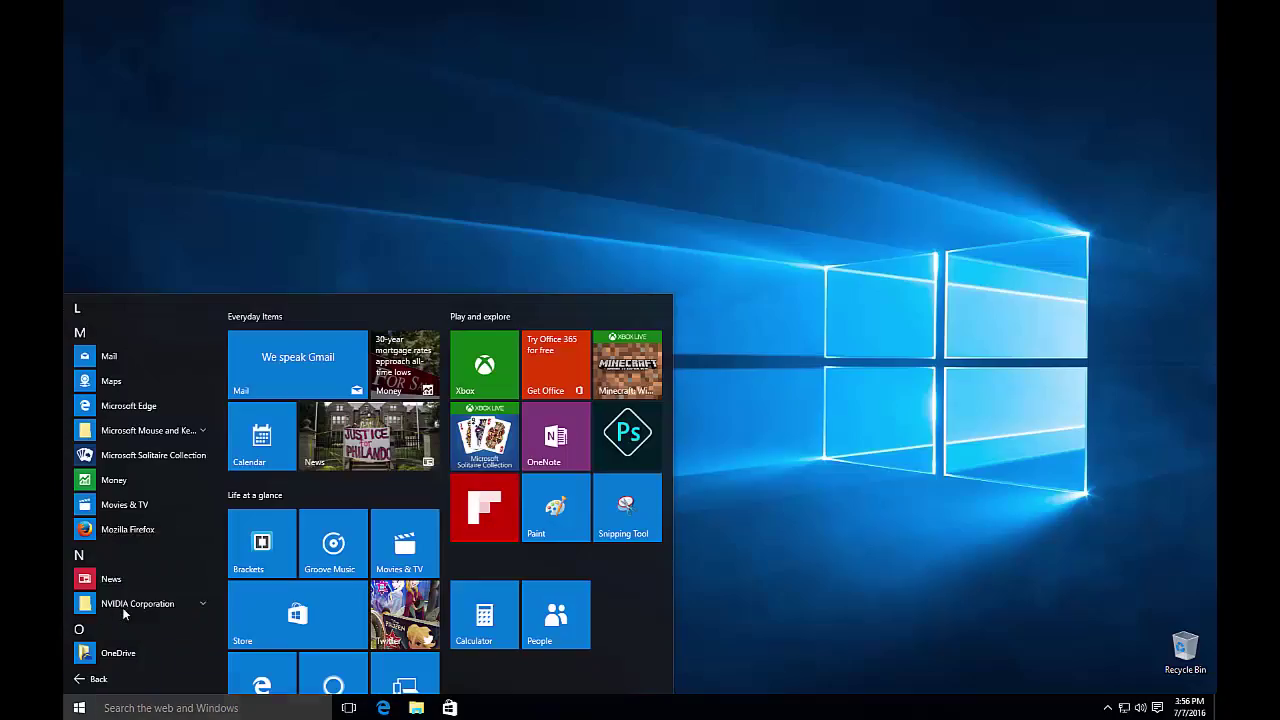
right_click(122, 607)
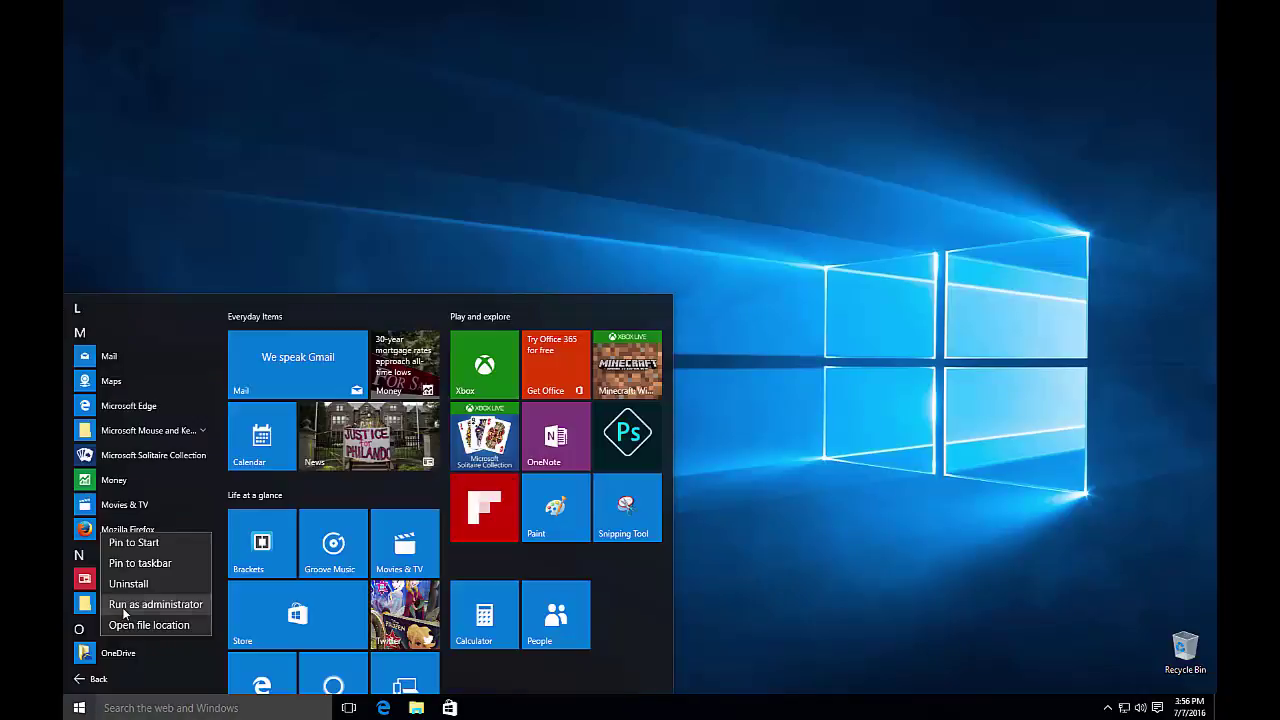
left_click(124, 606)
Reopen the full app list and compare the options offered for Mozilla Firefox, News and Money without choosing any.
left_click(72, 708)
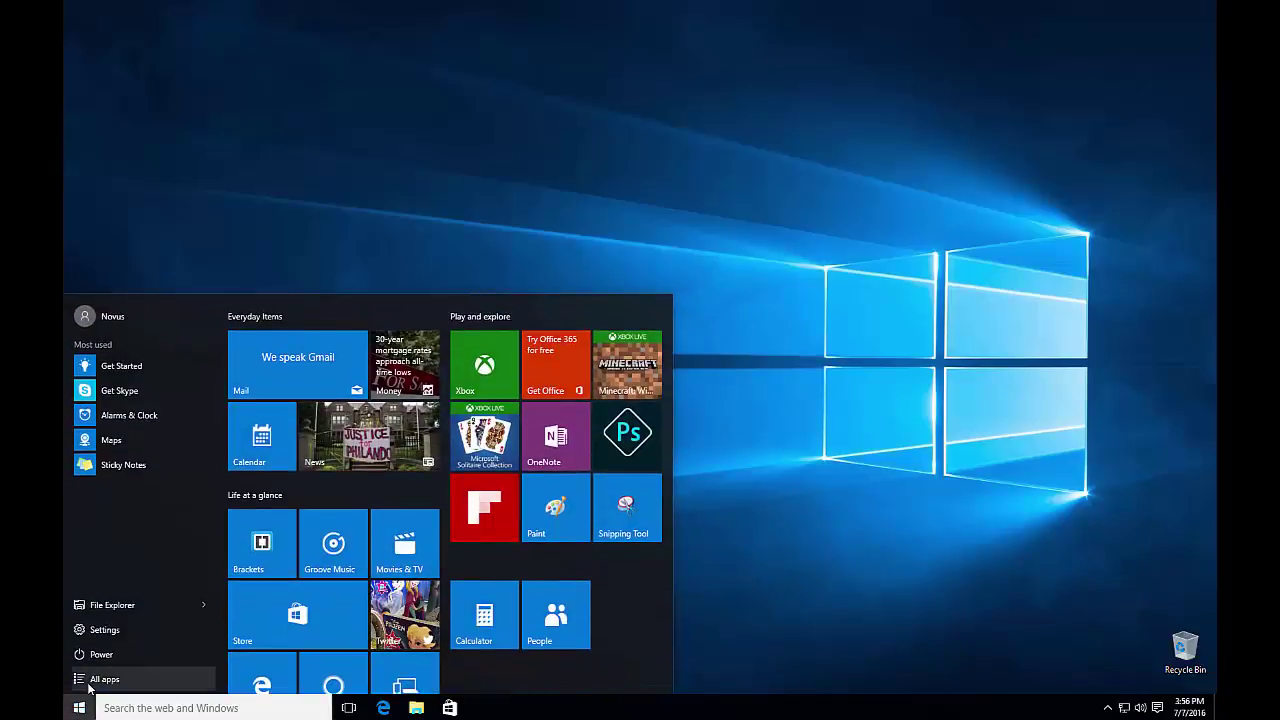
left_click(100, 680)
scroll(100, 603, "down", 5)
scroll(118, 593, "down", 3)
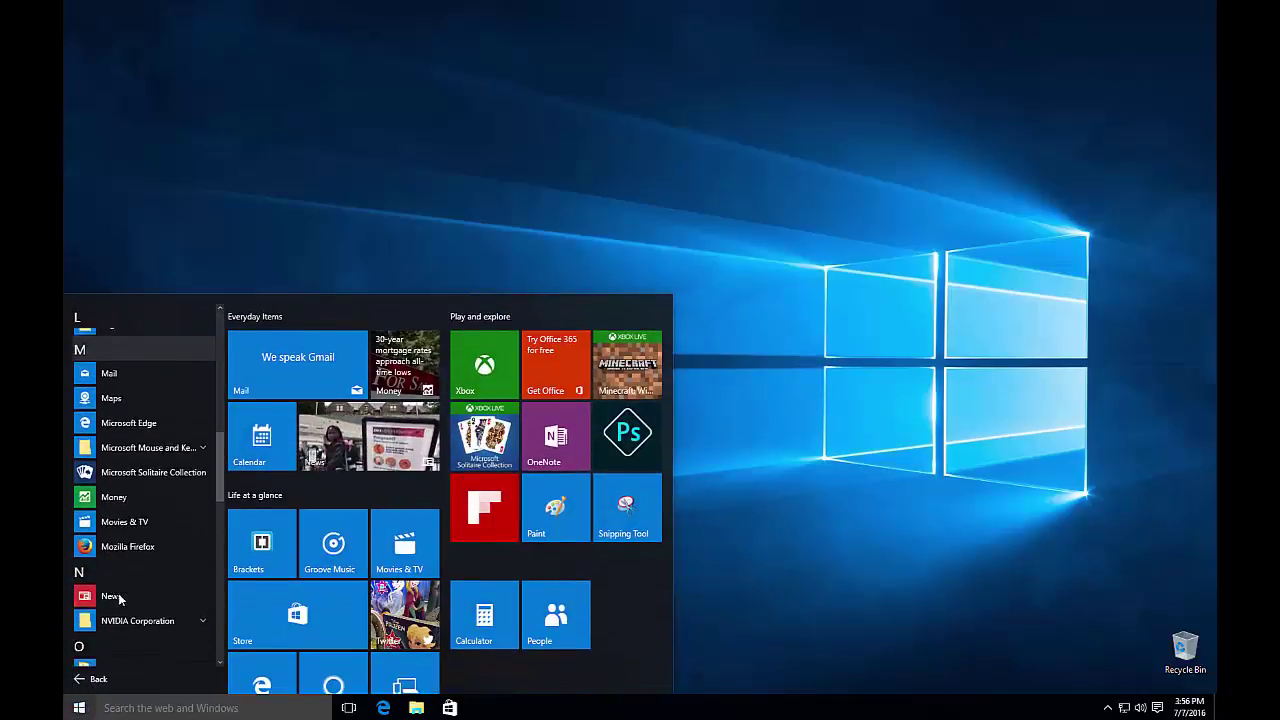
right_click(140, 530)
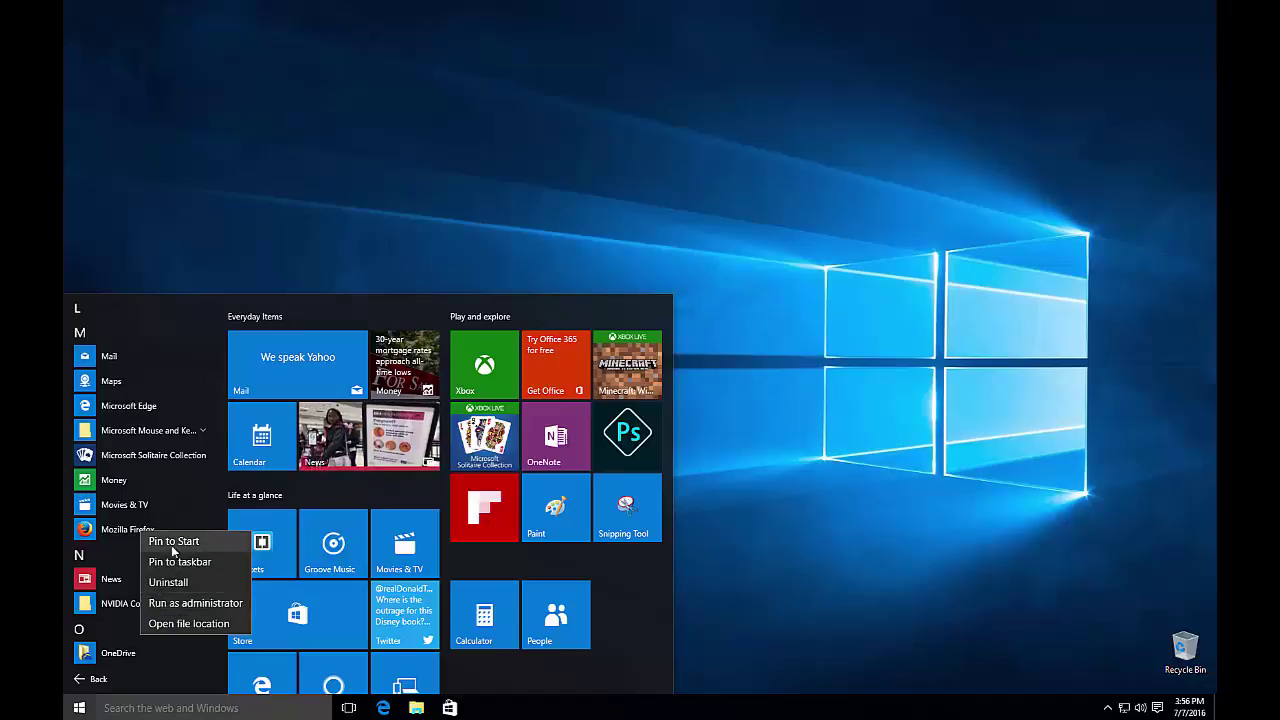
right_click(112, 534)
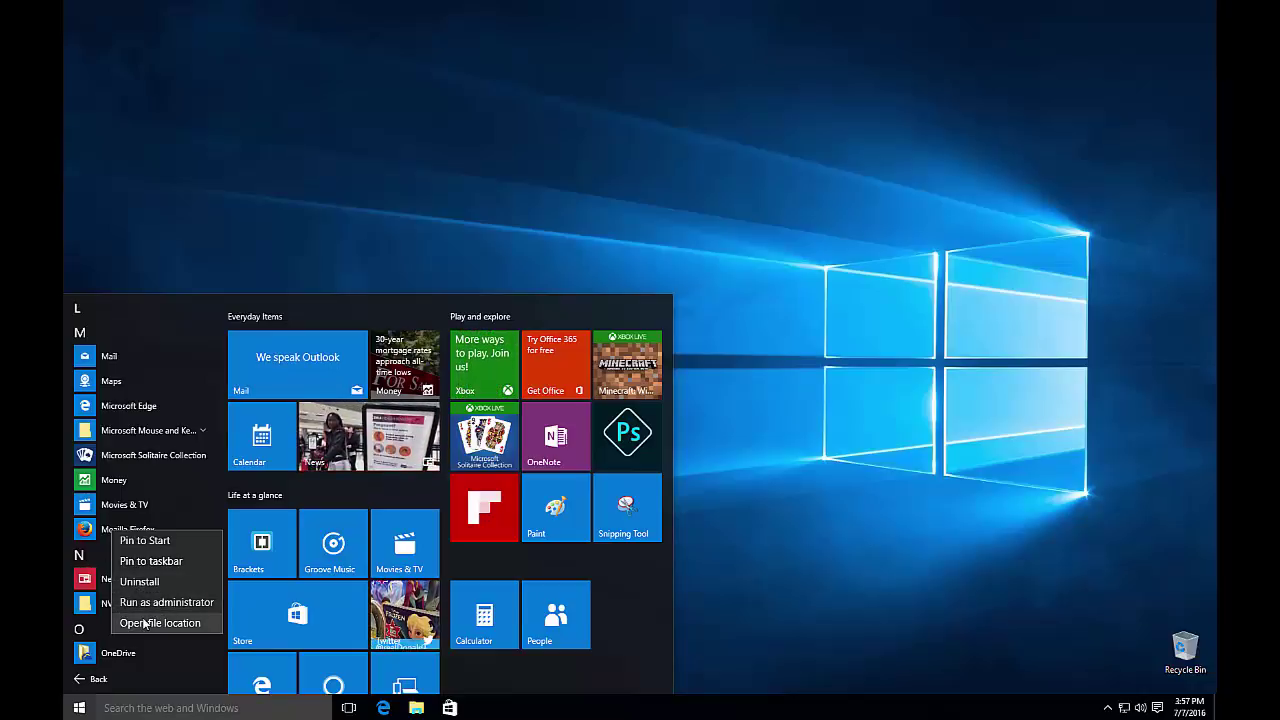
left_click(97, 556)
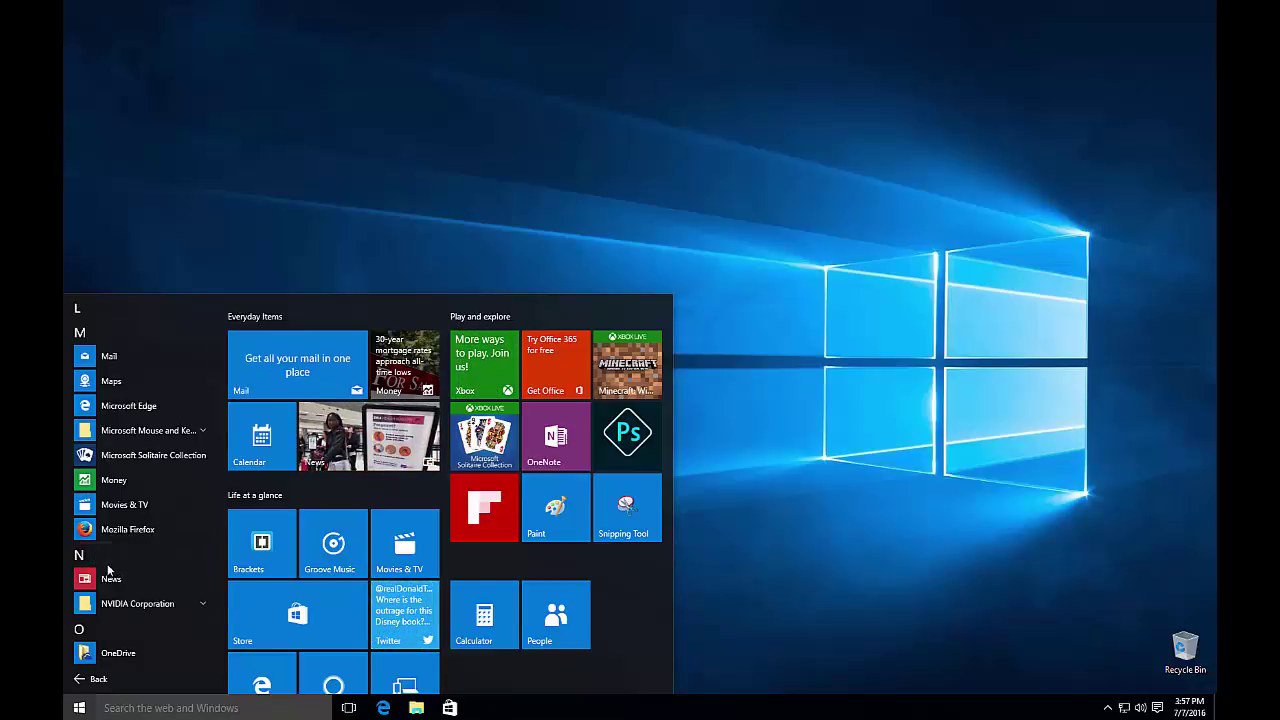
right_click(111, 577)
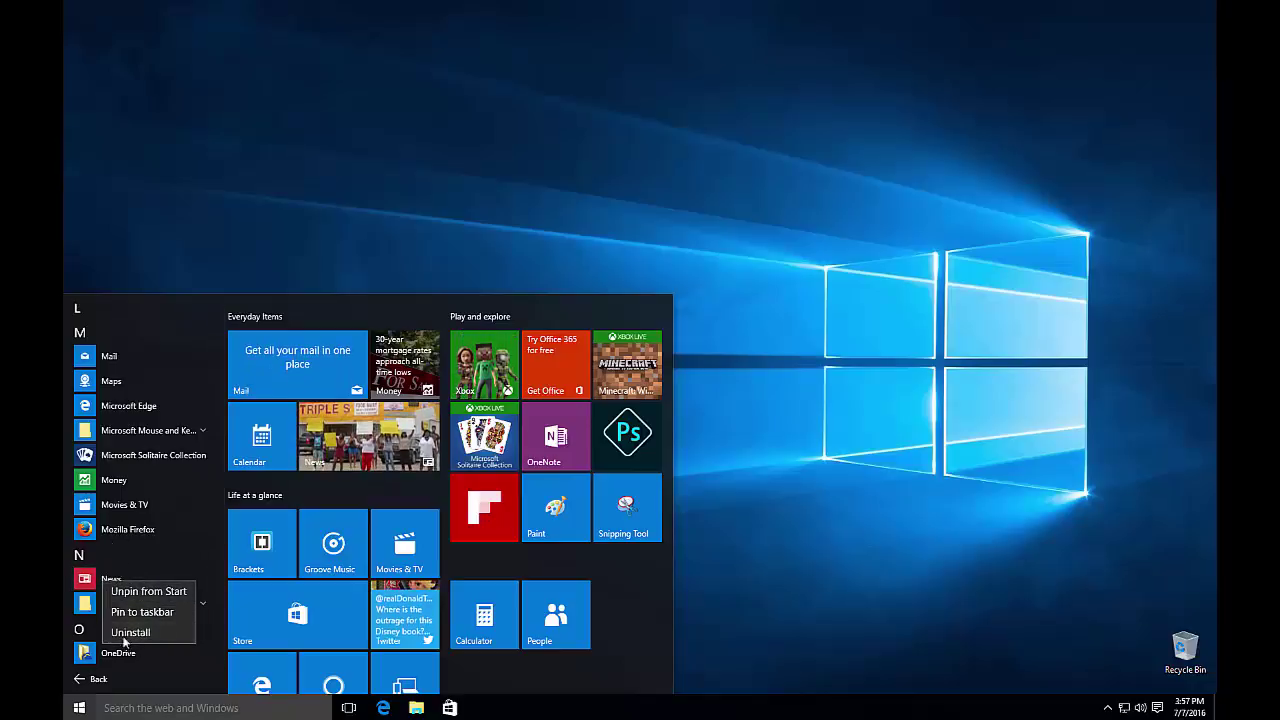
right_click(113, 480)
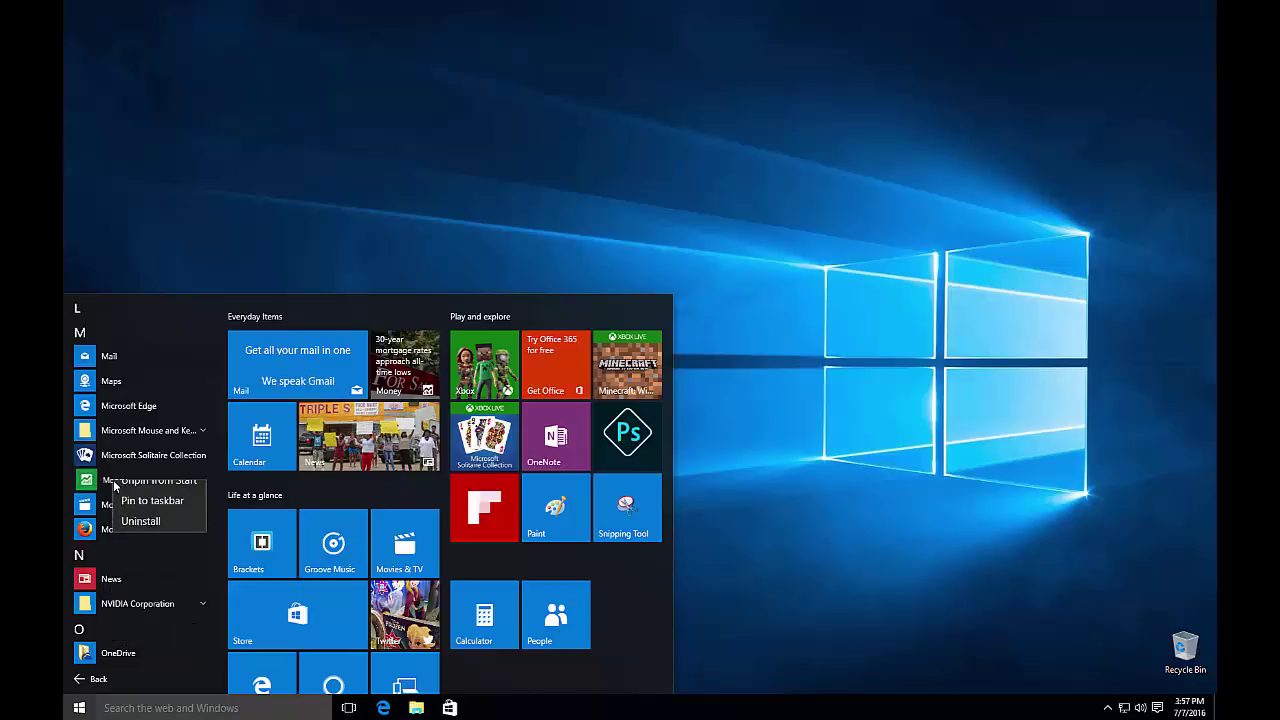
Open the file location of Mozilla Firefox from the full app list and look through the Start Menu Programs folder.
right_click(100, 533)
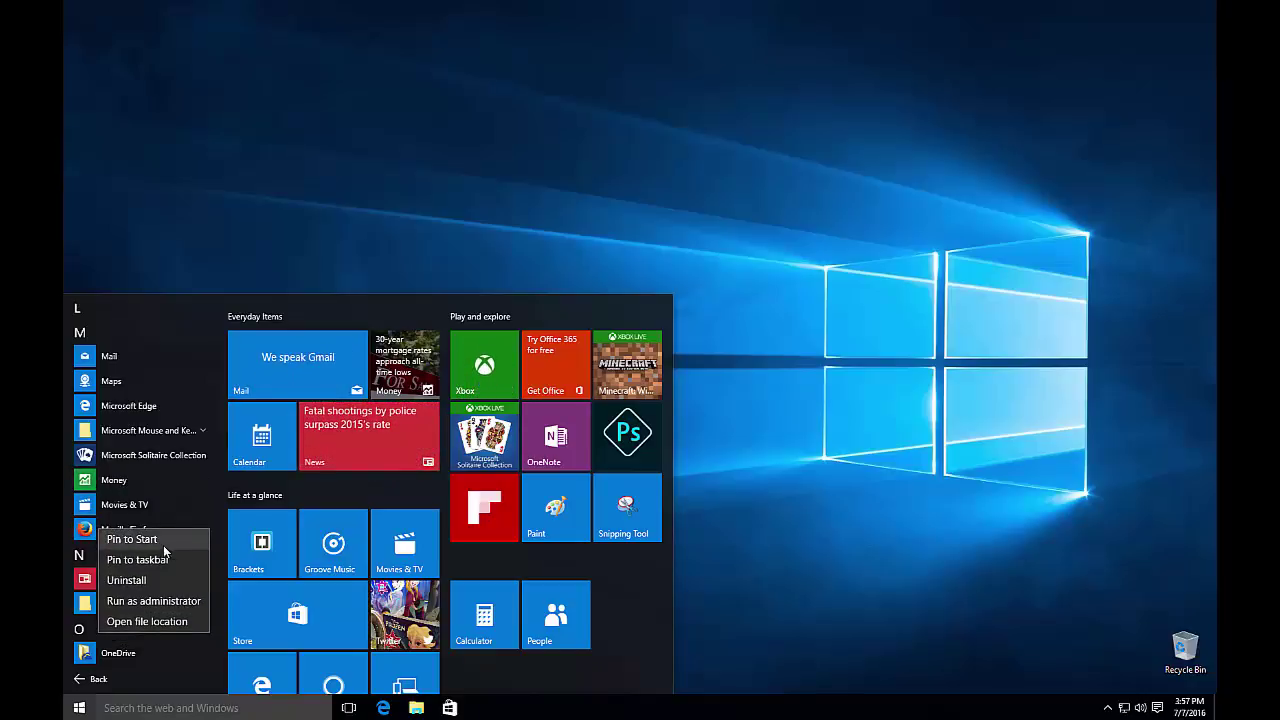
left_click(140, 622)
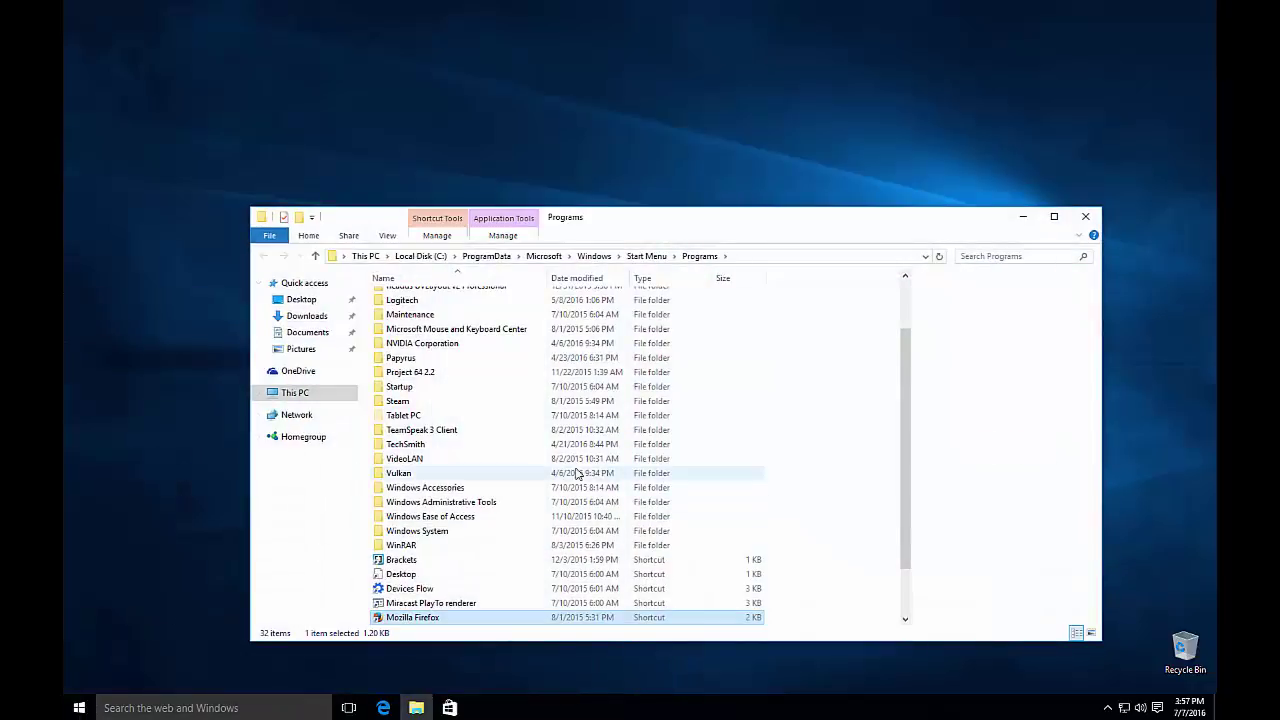
scroll(486, 528, "up", 3)
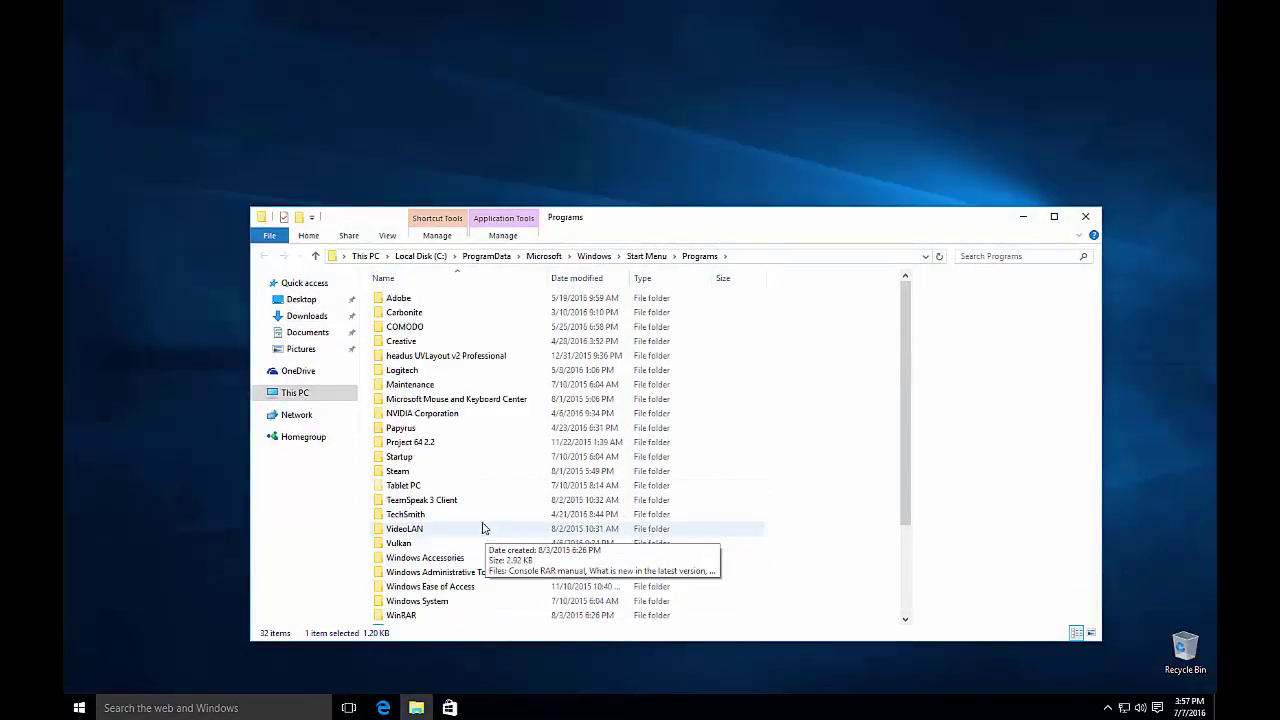
scroll(470, 480, "down", 3)
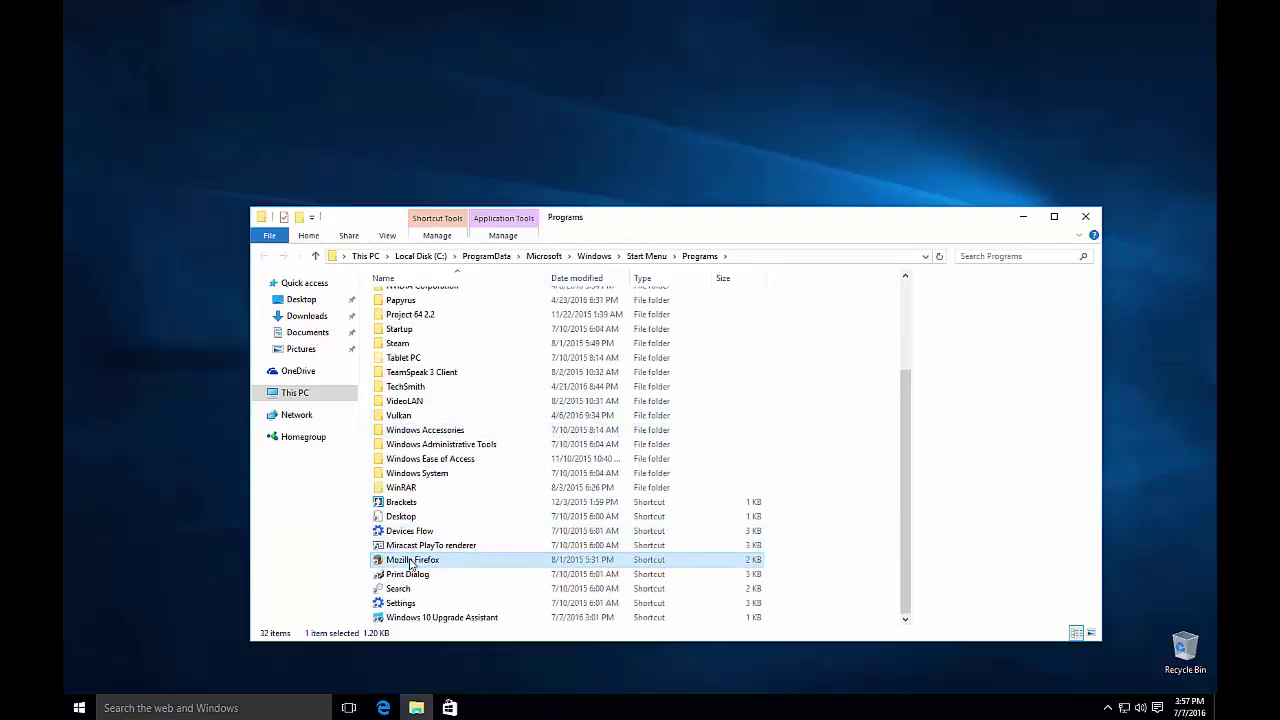
scroll(408, 565, "up", 3)
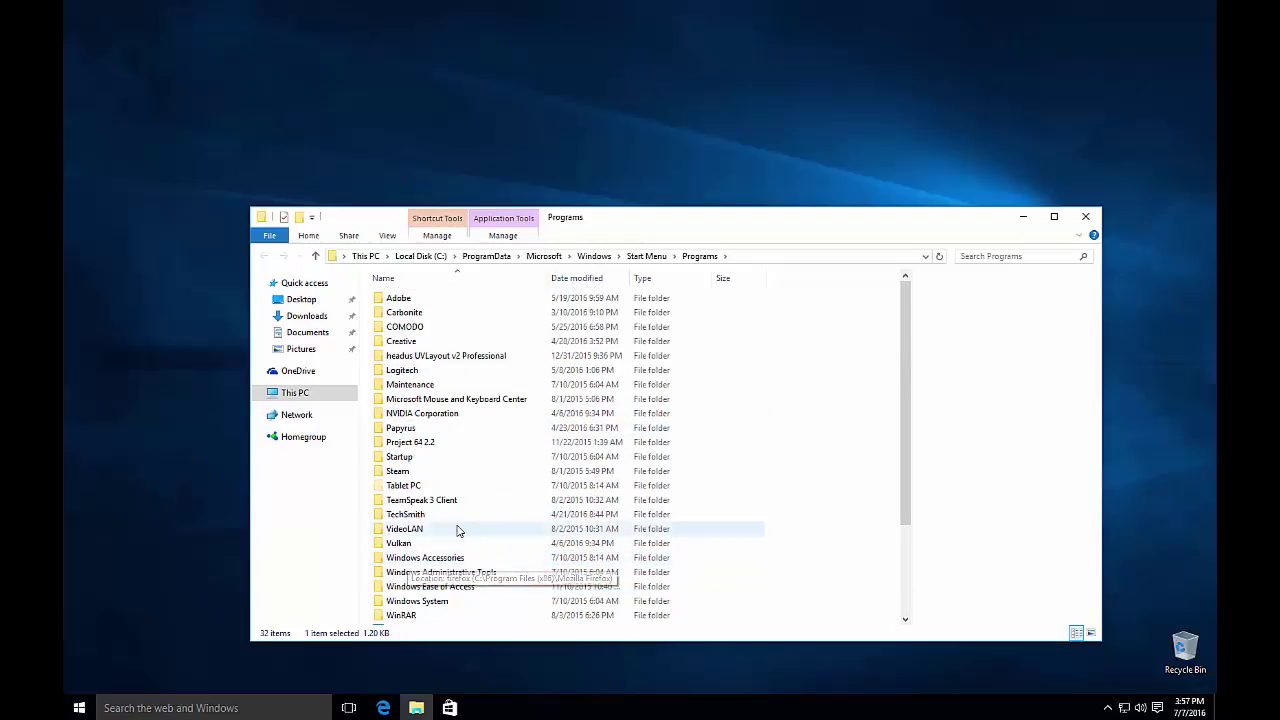
scroll(417, 479, "down", 1)
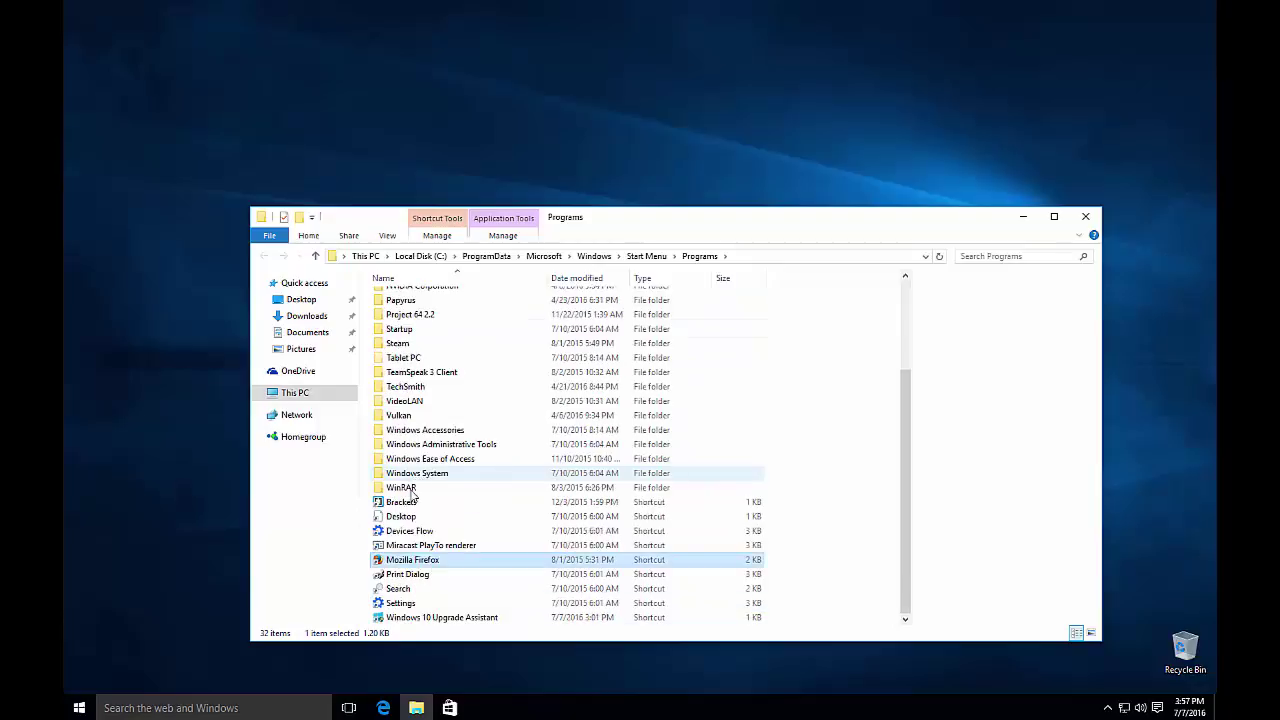
Open the file location of the Mozilla Firefox shortcut to find the firefox application in its installation folder.
right_click(417, 563)
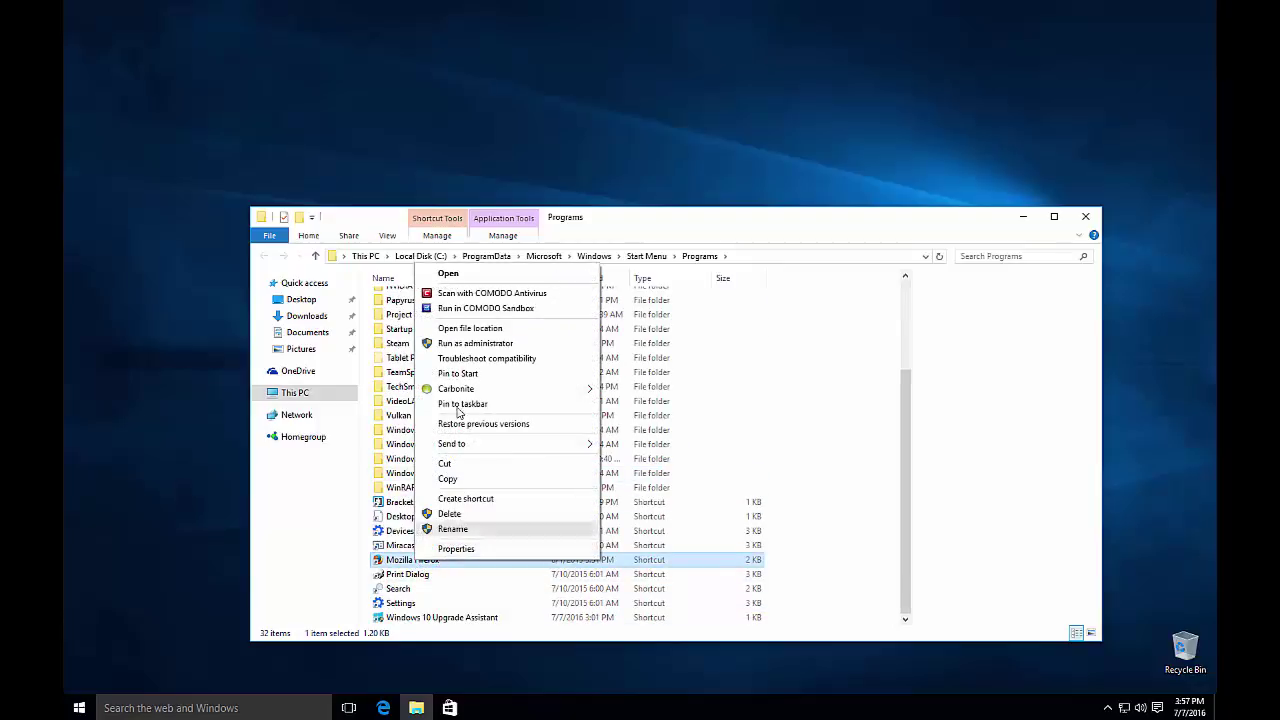
left_click(470, 331)
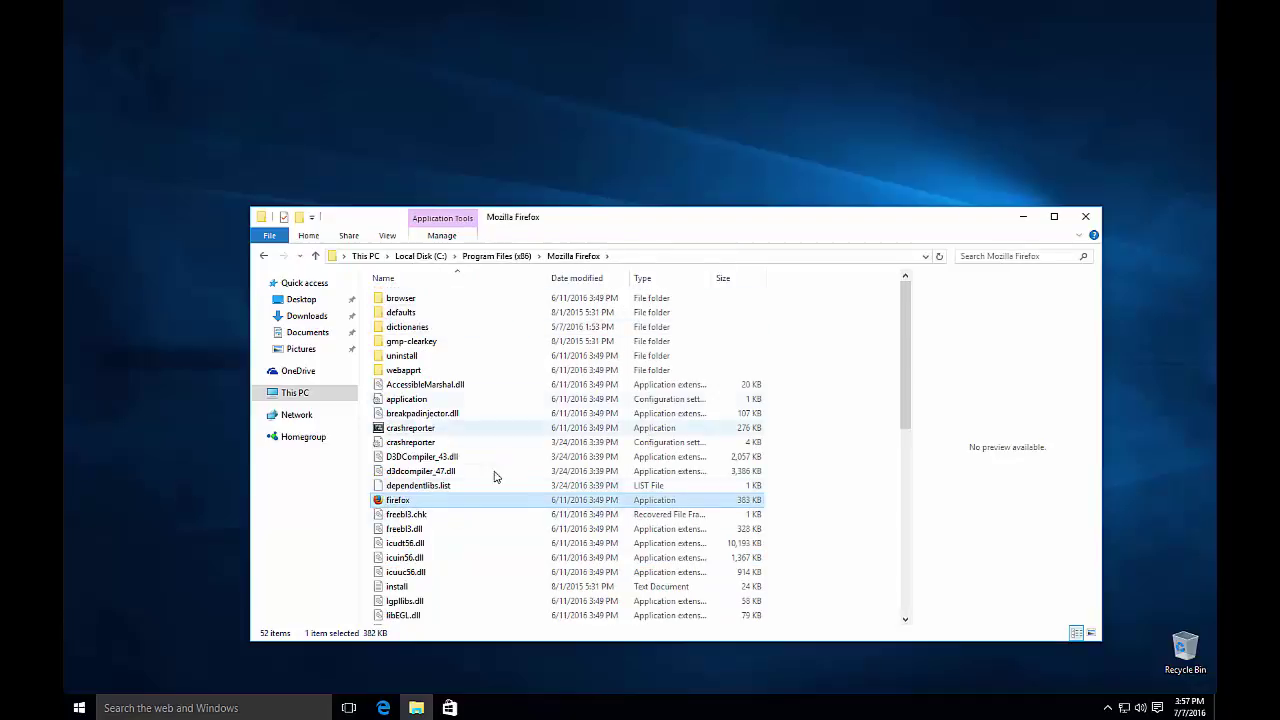
right_click(491, 506)
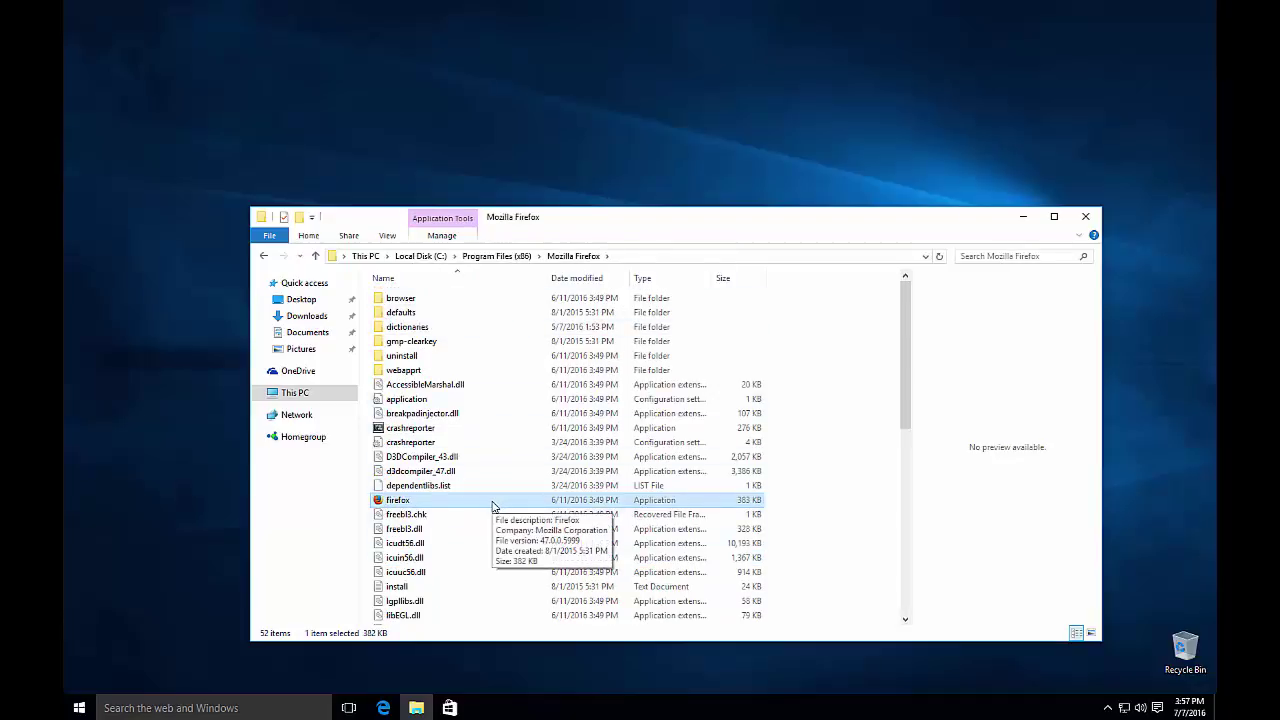
Return to the Programs folder, view the options of the Mozilla Firefox shortcut, and close the window.
key("alt+Left")
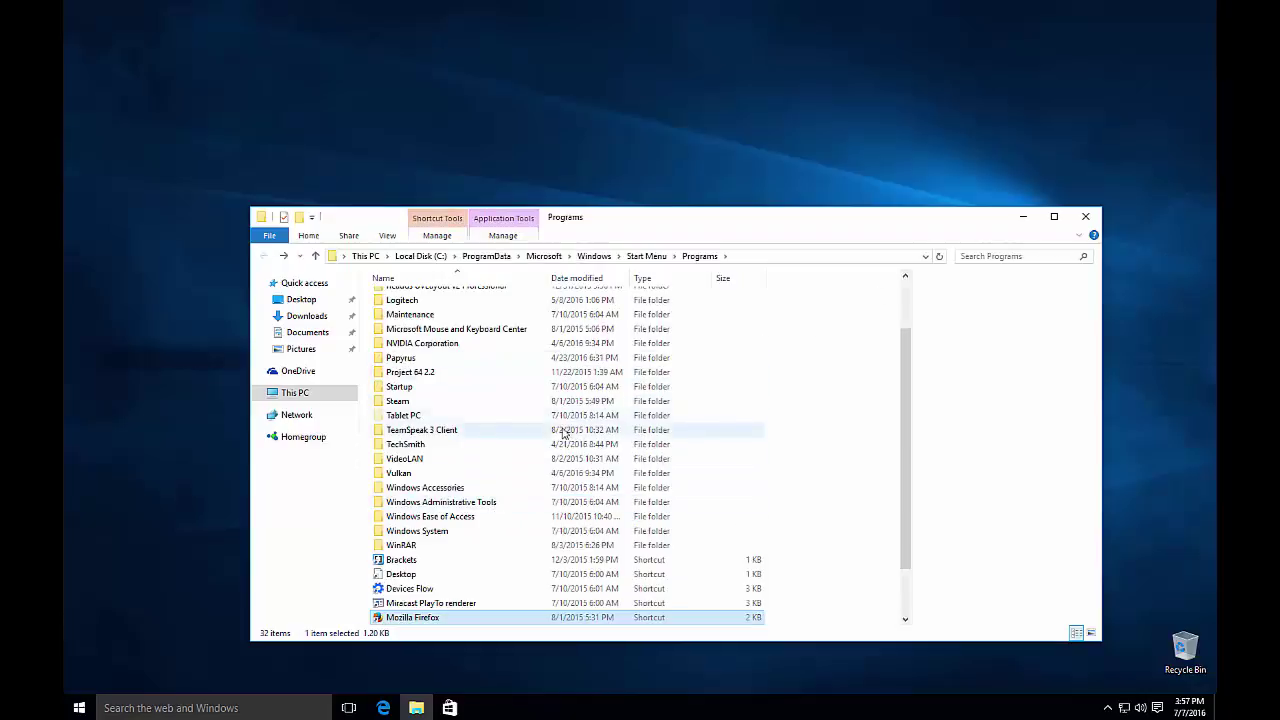
scroll(489, 474, "down", 2)
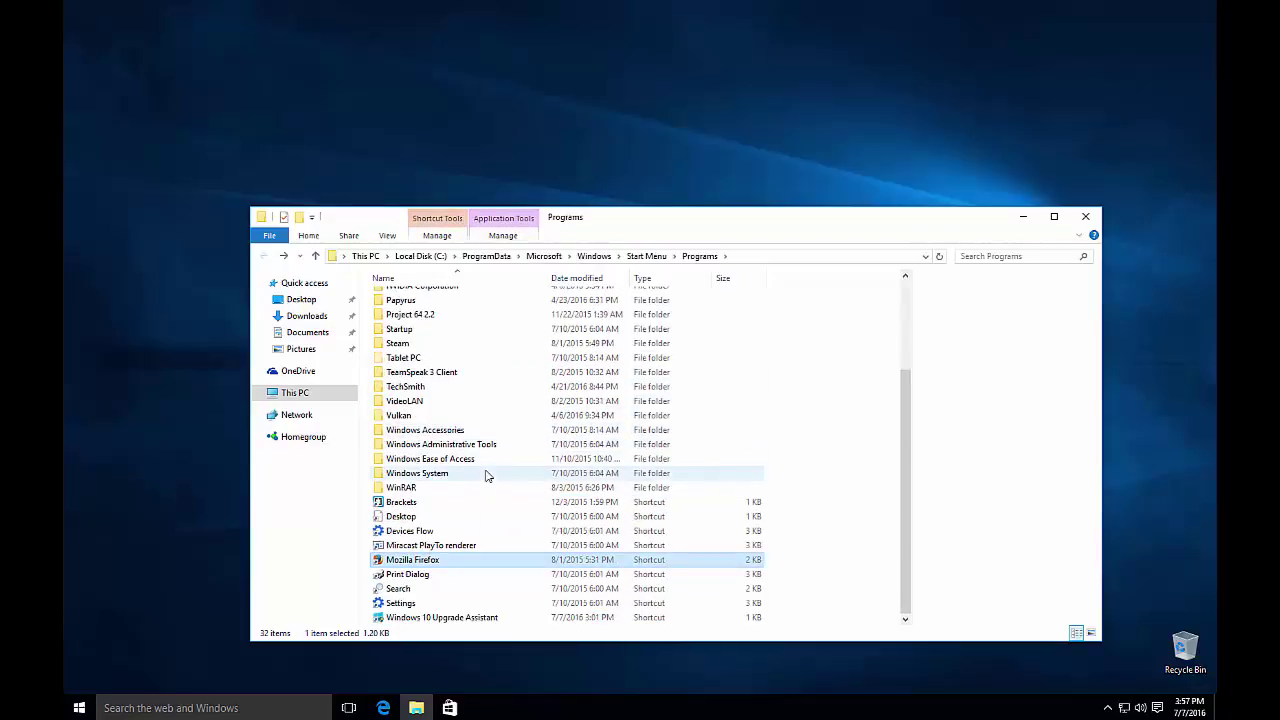
right_click(411, 562)
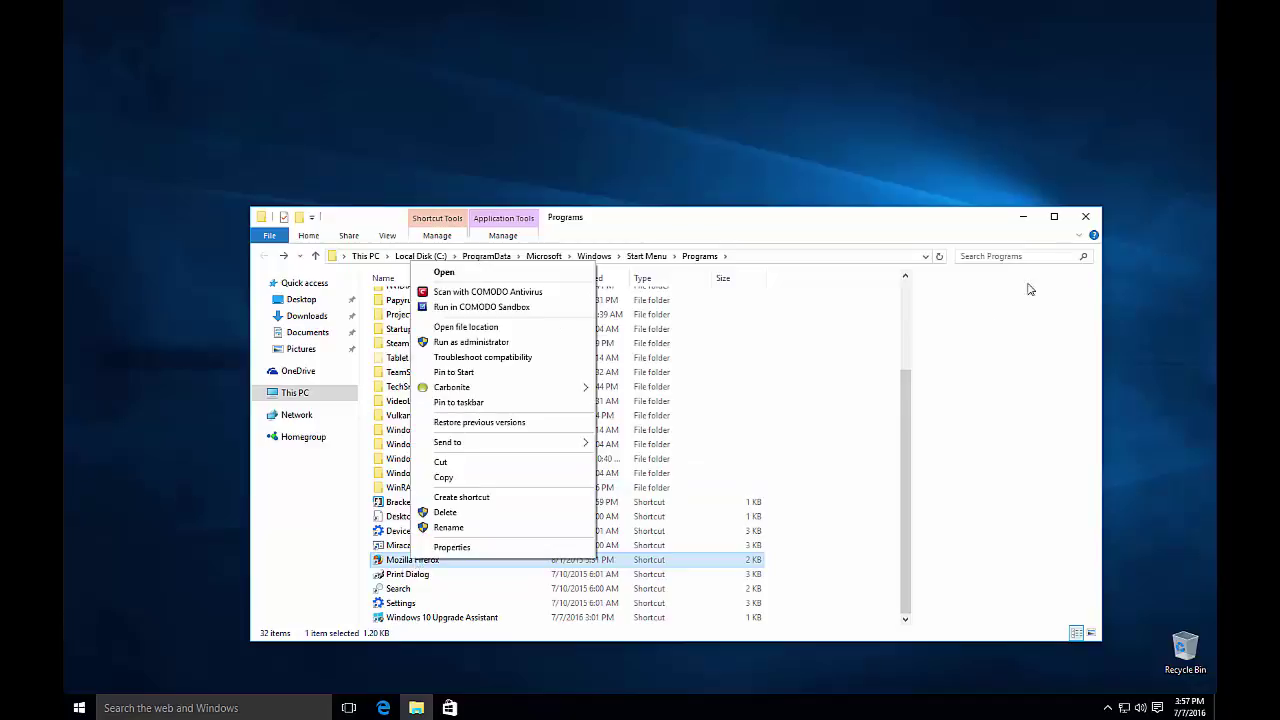
left_click(1088, 219)
Find Mozilla Firefox in the full app list again and open its file location.
left_click(79, 707)
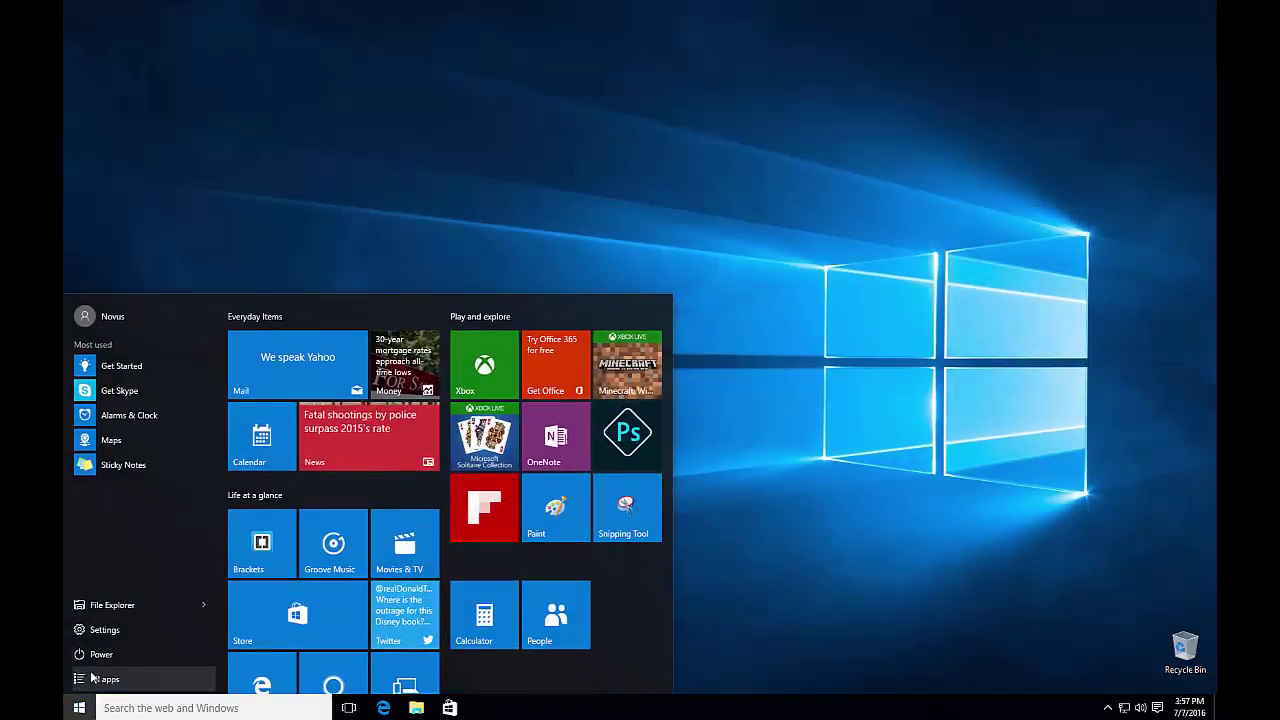
left_click(91, 678)
scroll(135, 510, "down", 2)
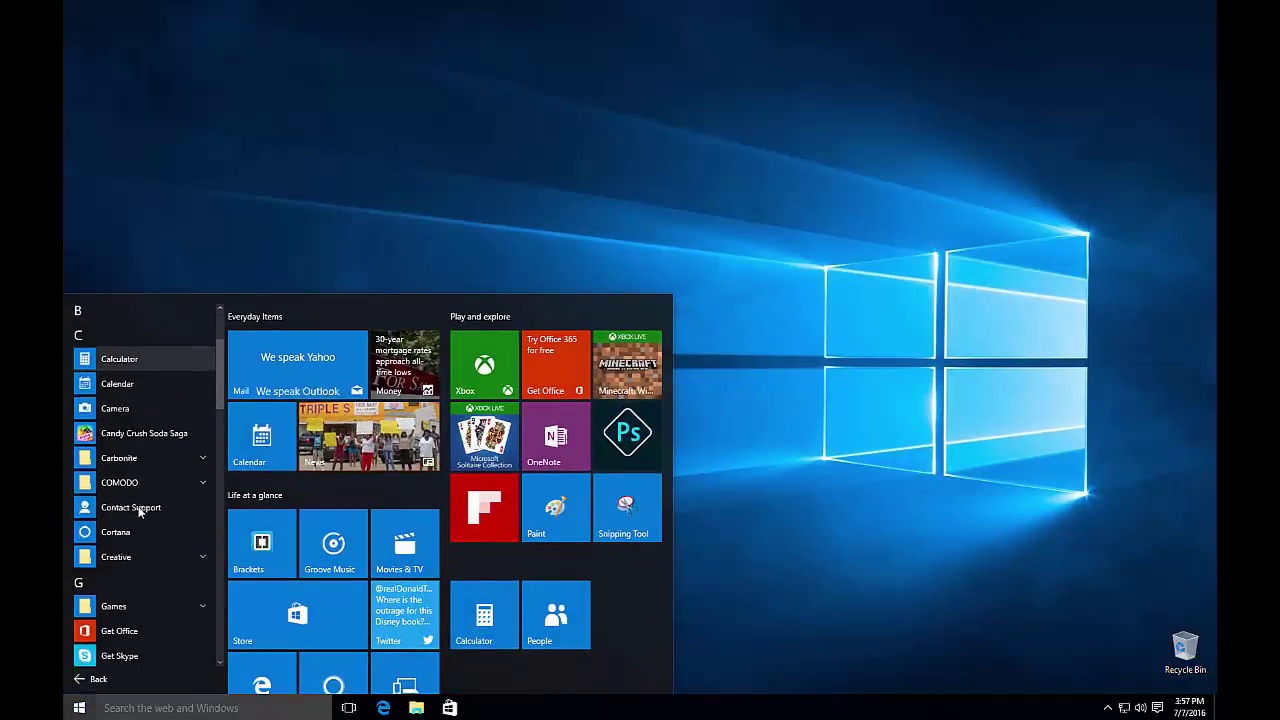
scroll(139, 511, "down", 8)
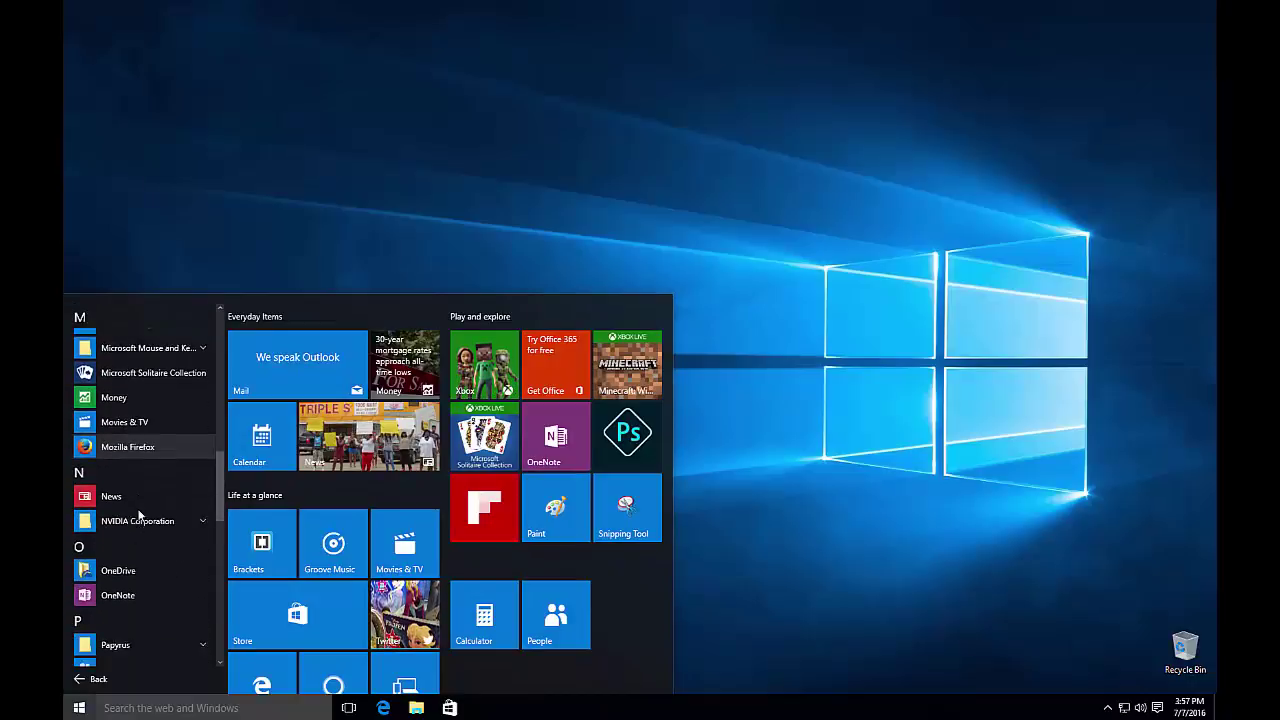
scroll(138, 510, "up", 2)
scroll(130, 490, "down", 1)
right_click(126, 478)
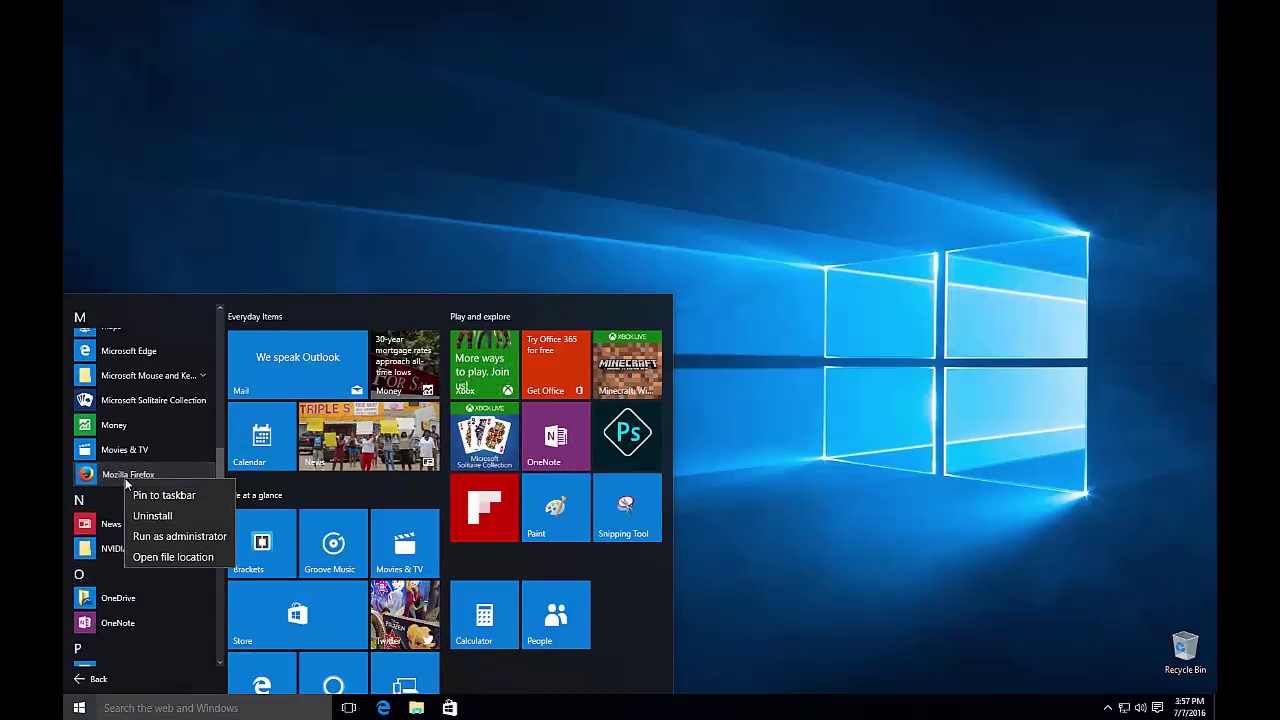
left_click(161, 568)
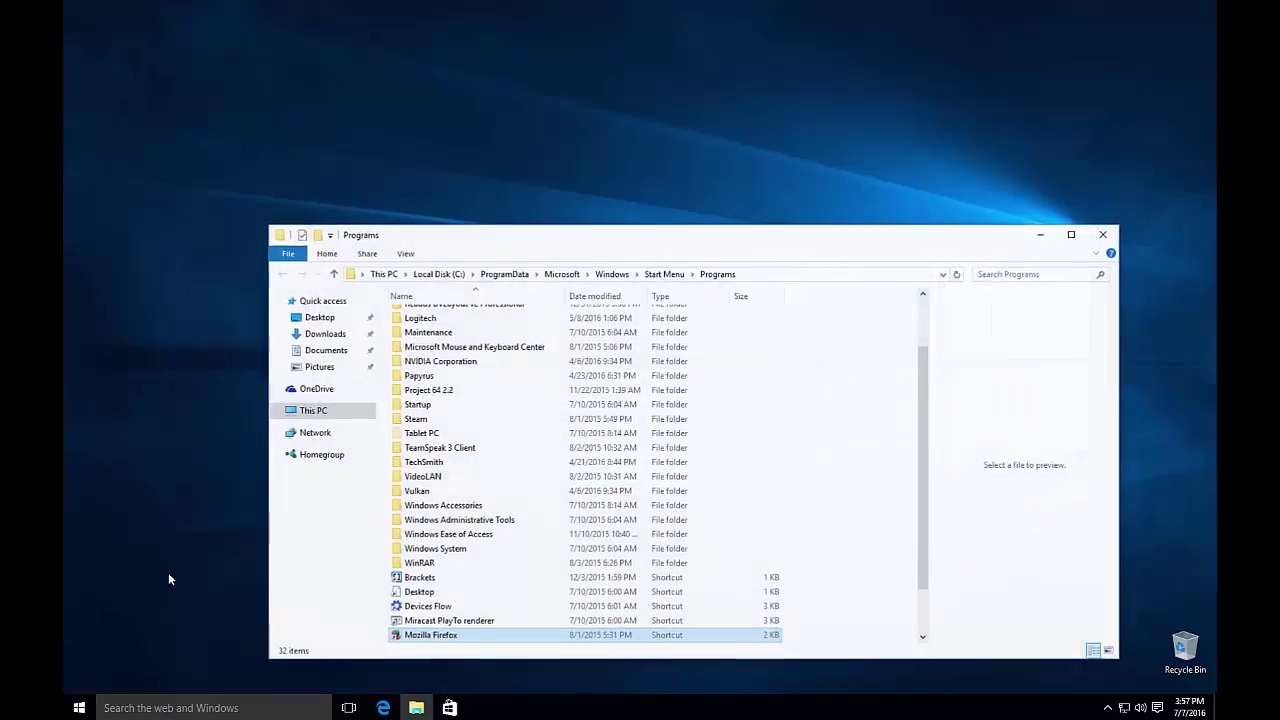
From the Mozilla Firefox shortcut in the Programs folder, open the location of the actual program file.
scroll(414, 580, "down", 1)
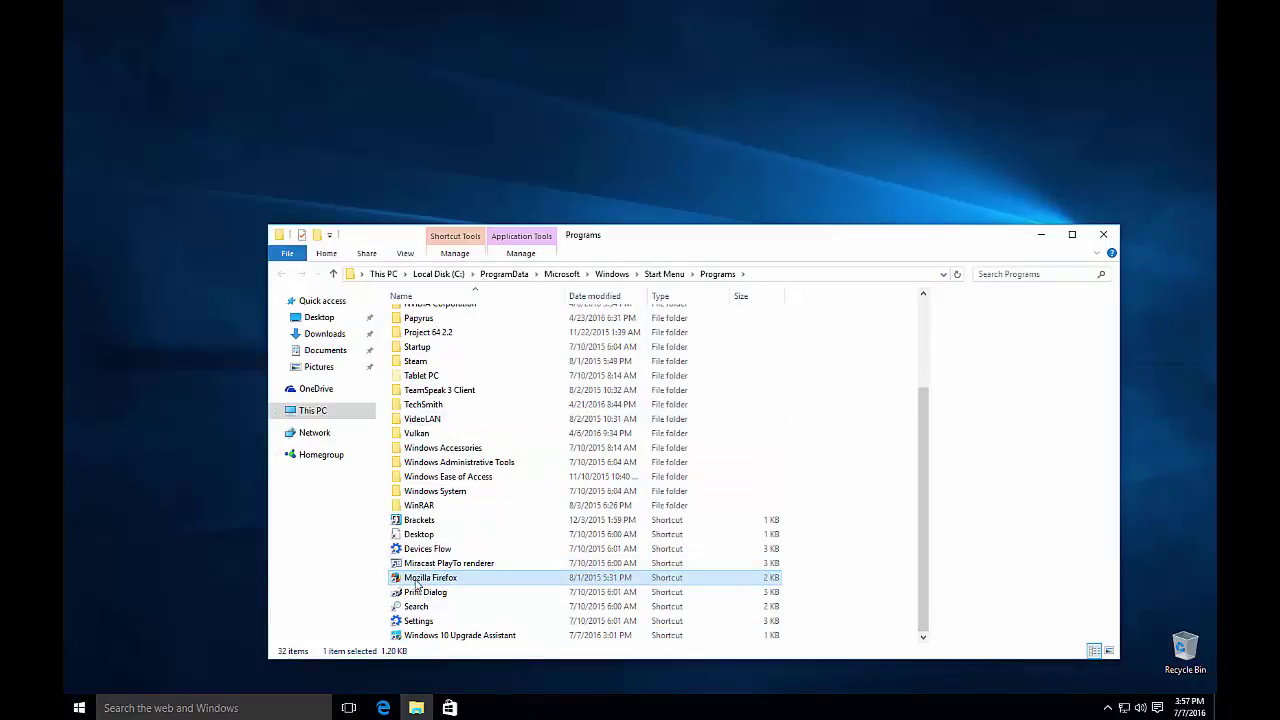
right_click(417, 583)
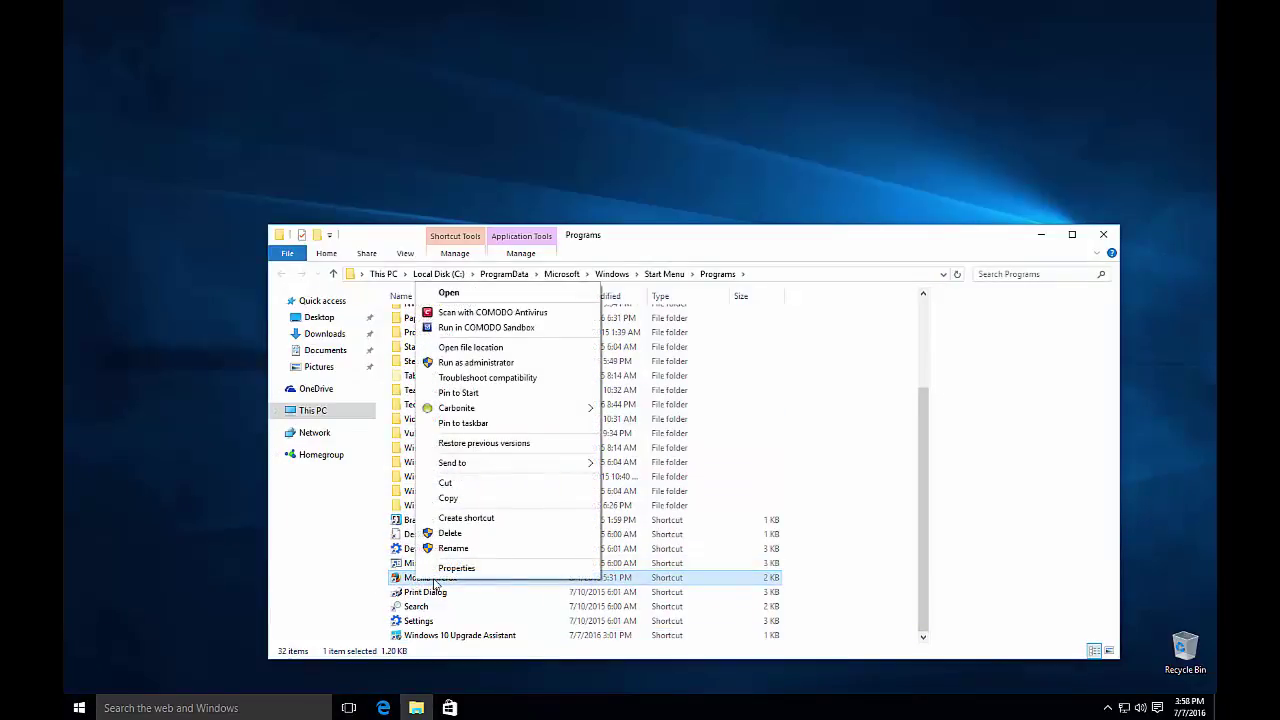
left_click(475, 348)
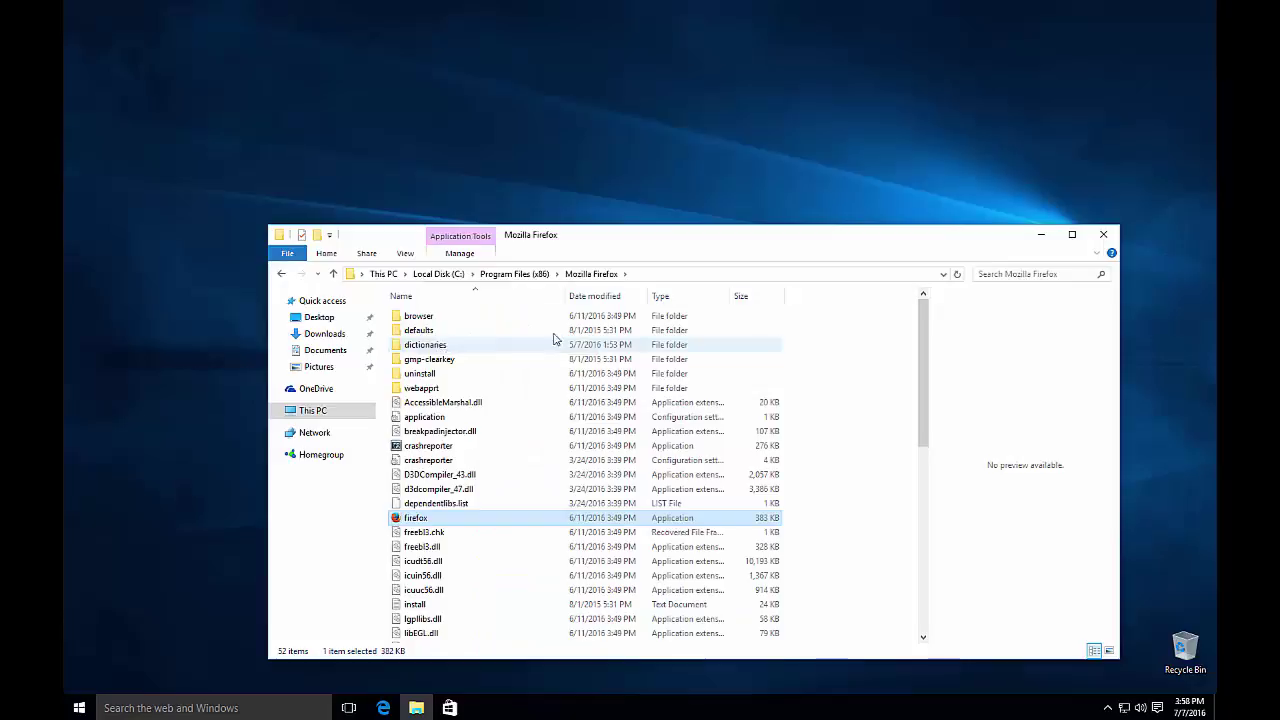
Examine the full folder path and the program files in the Mozilla Firefox installation folder, and close the window.
left_click(656, 276)
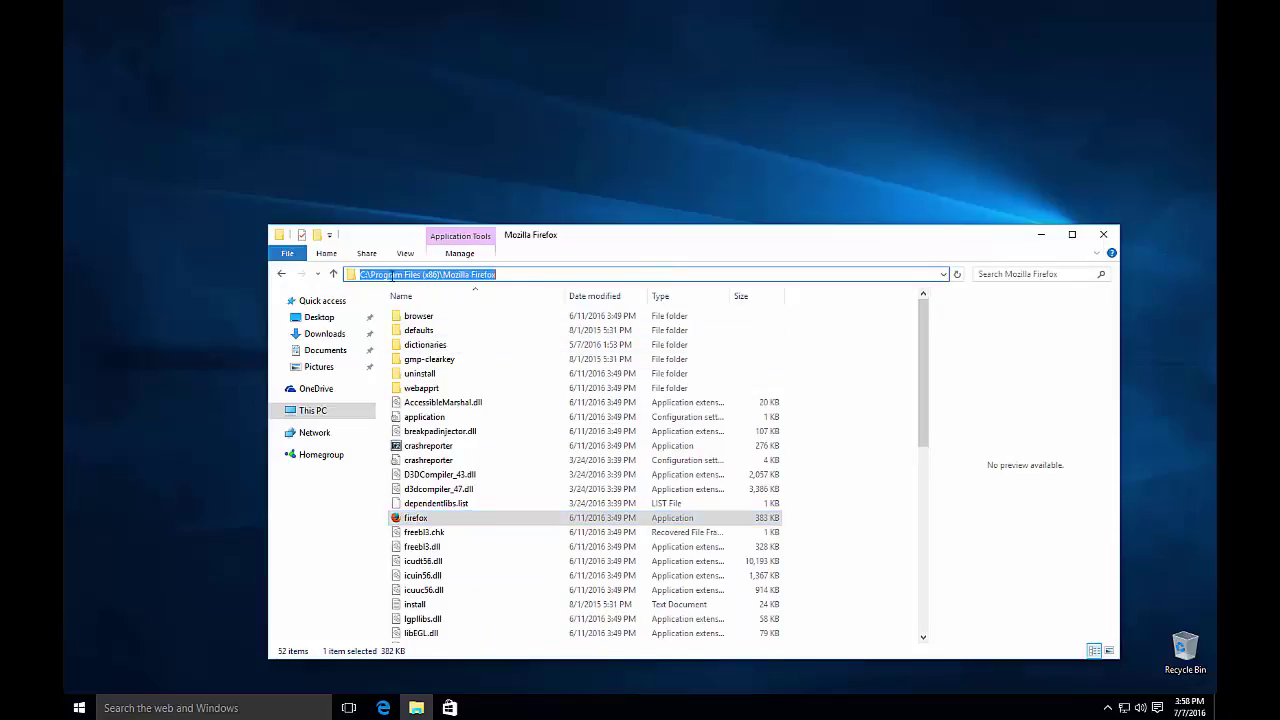
left_click(363, 543)
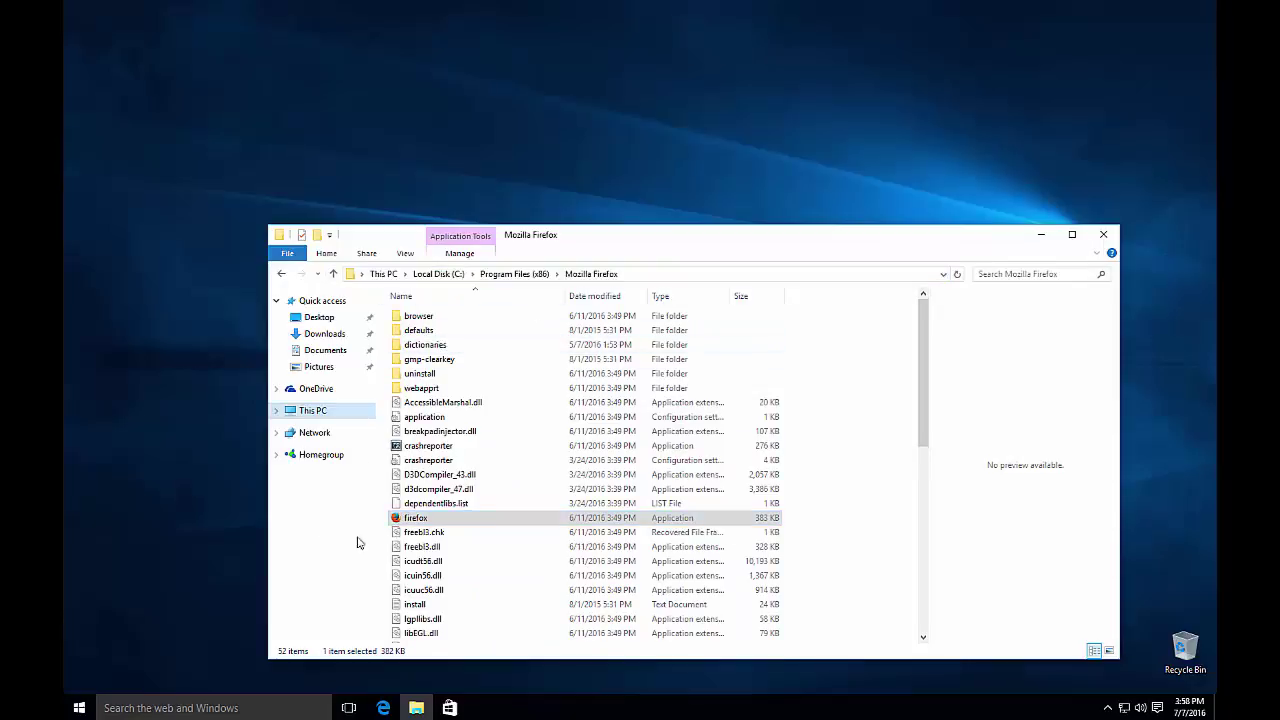
scroll(460, 526, "down", 10)
scroll(462, 547, "up", 10)
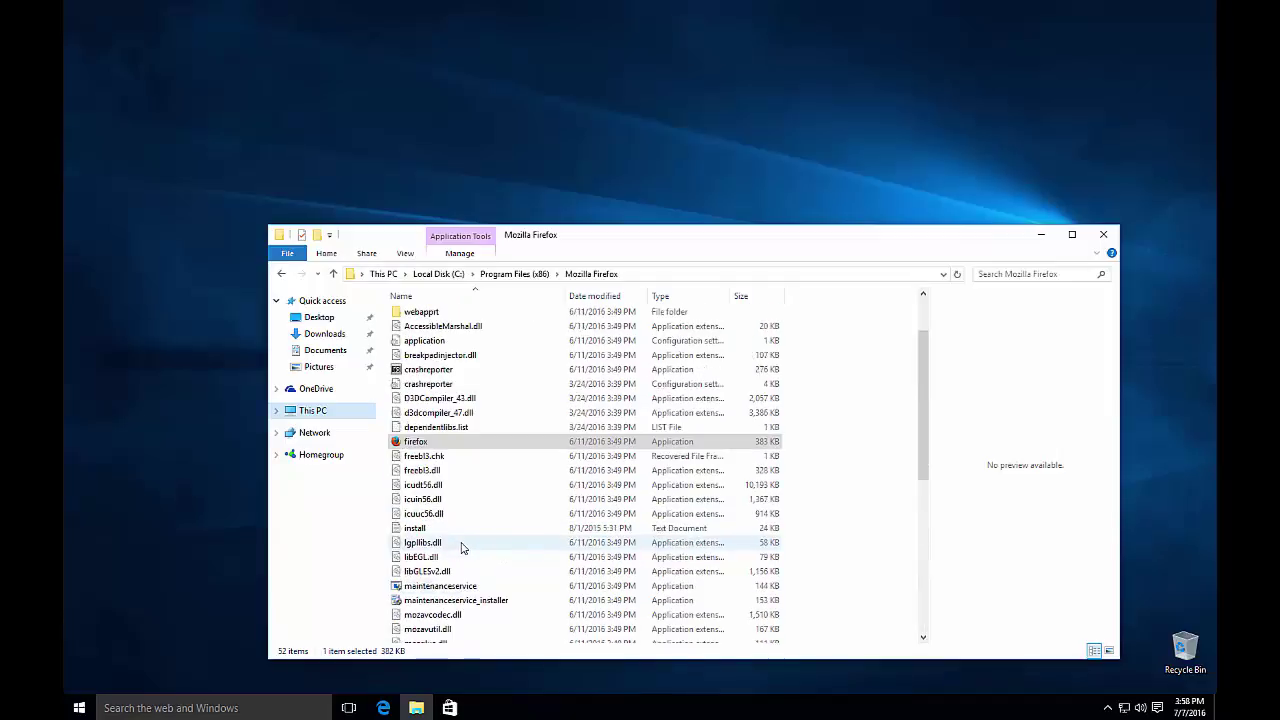
left_click(1103, 234)
Look through the alphabetical list of all apps in the Start menu and return to the main Start view.
left_click(79, 710)
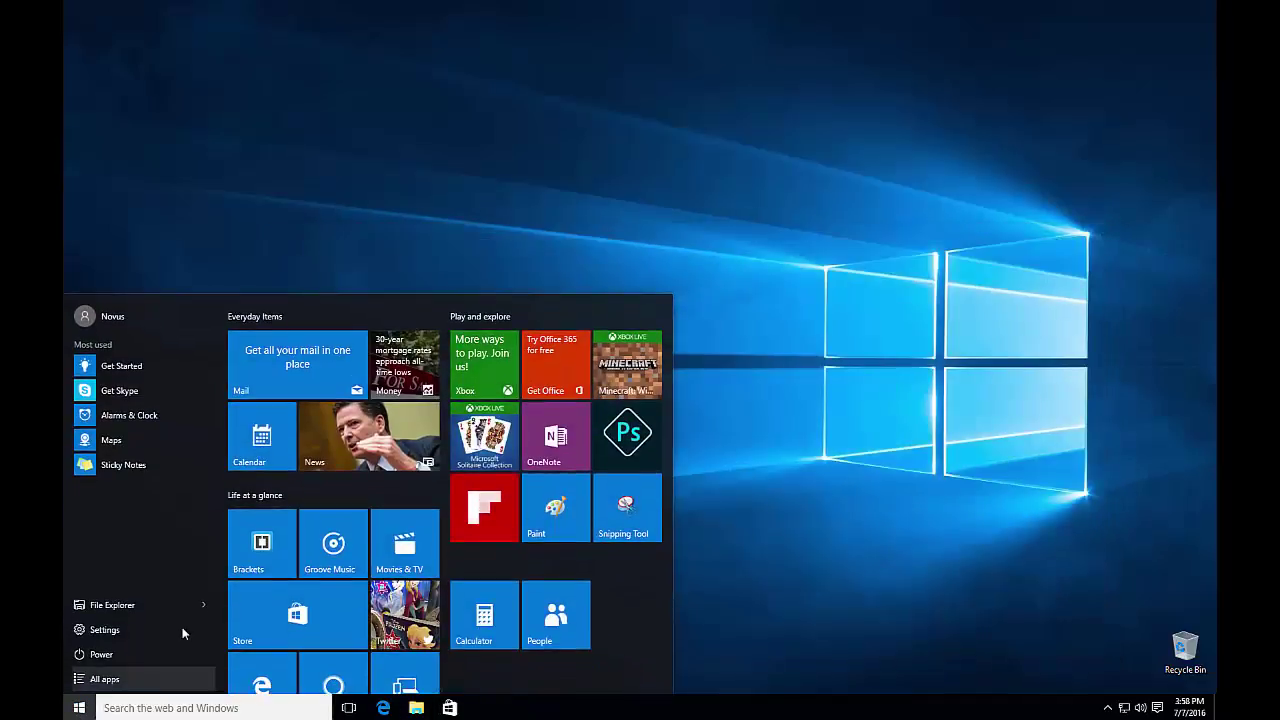
left_click(136, 680)
scroll(128, 561, "down", 8)
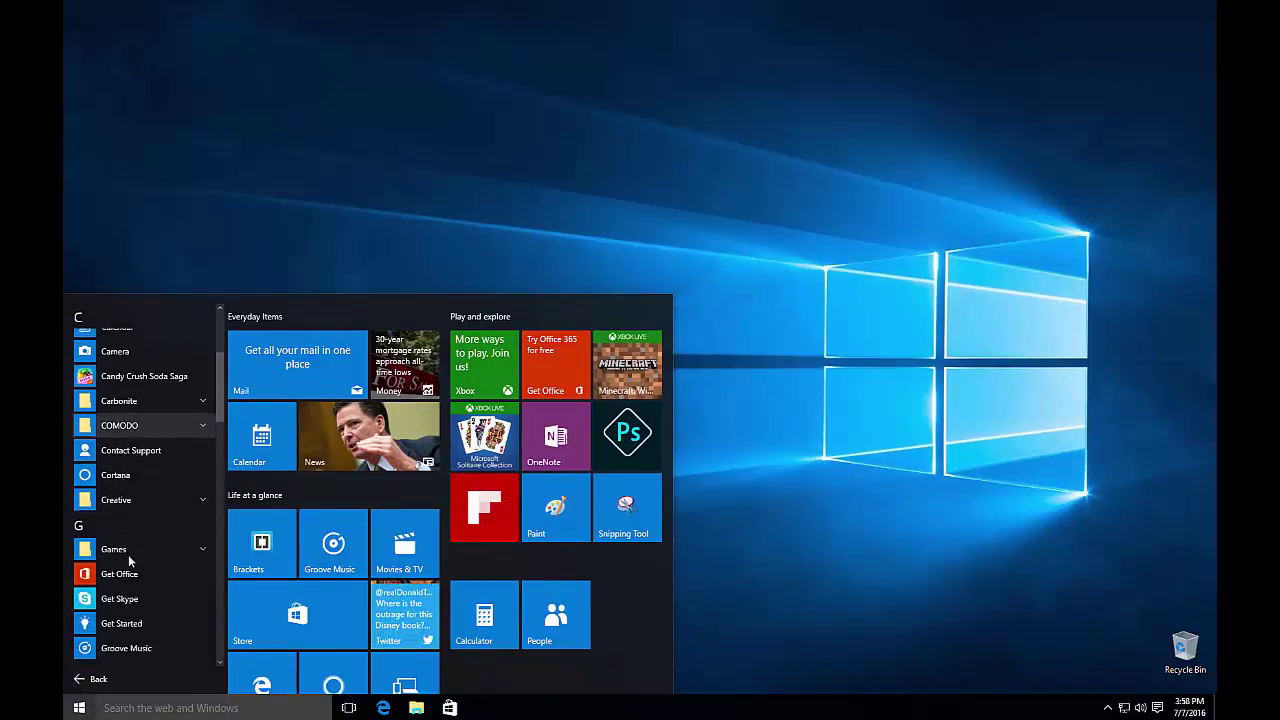
scroll(127, 560, "down", 1)
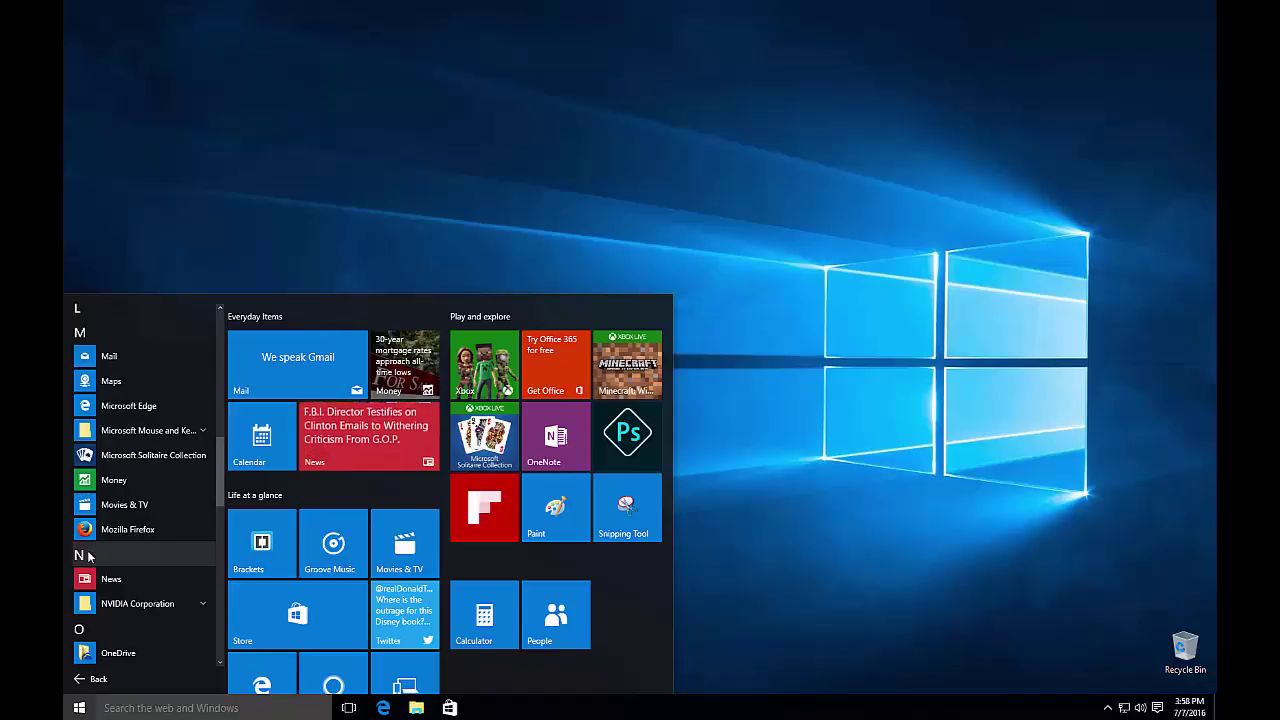
scroll(94, 558, "down", 4)
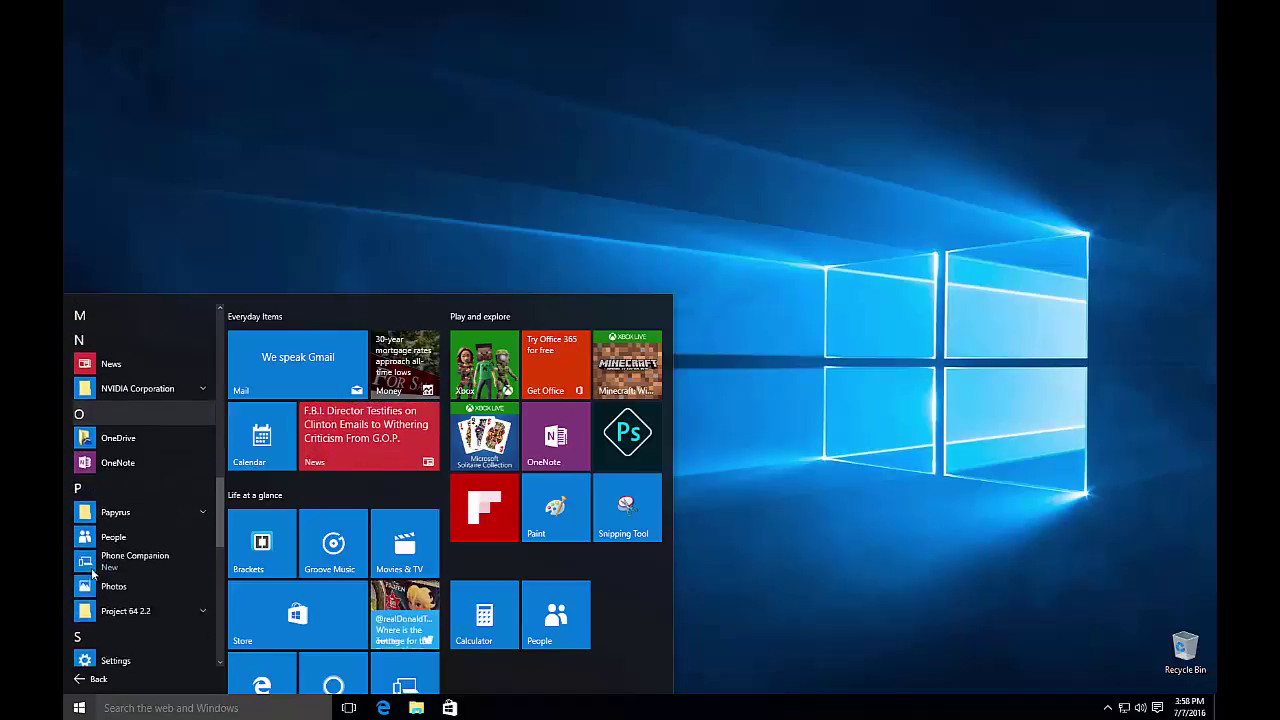
left_click(90, 679)
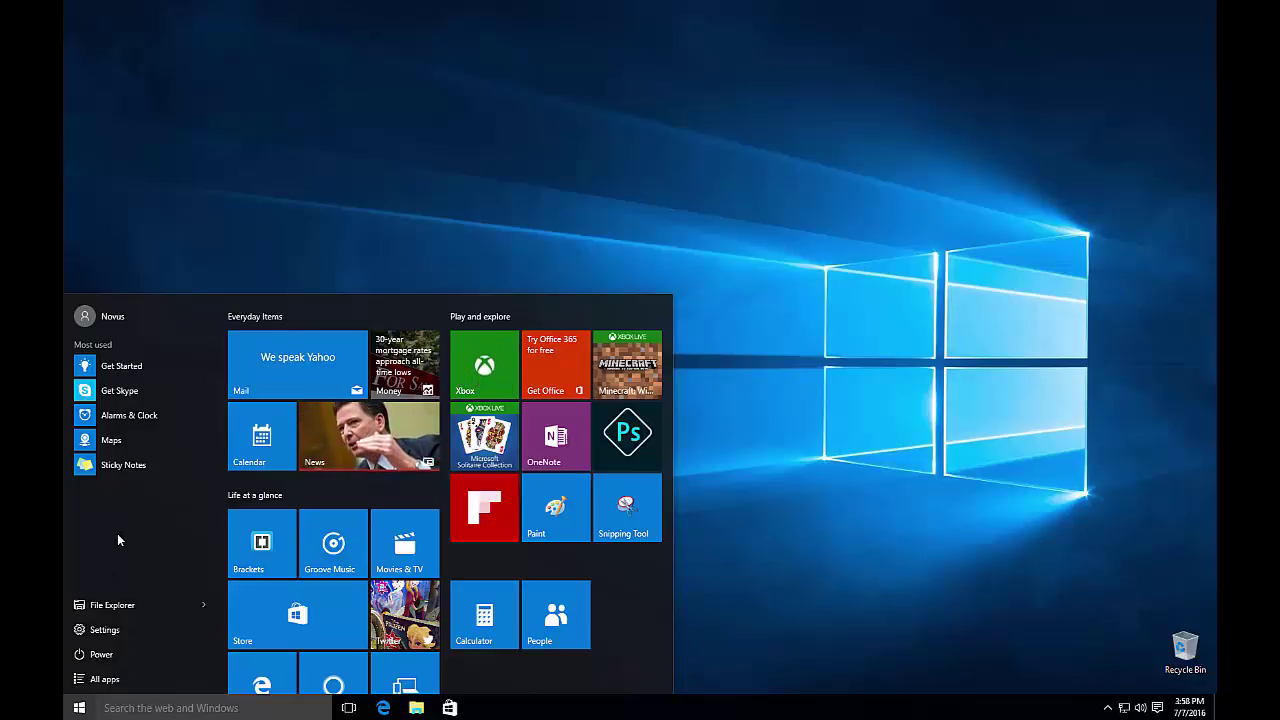
left_click(112, 678)
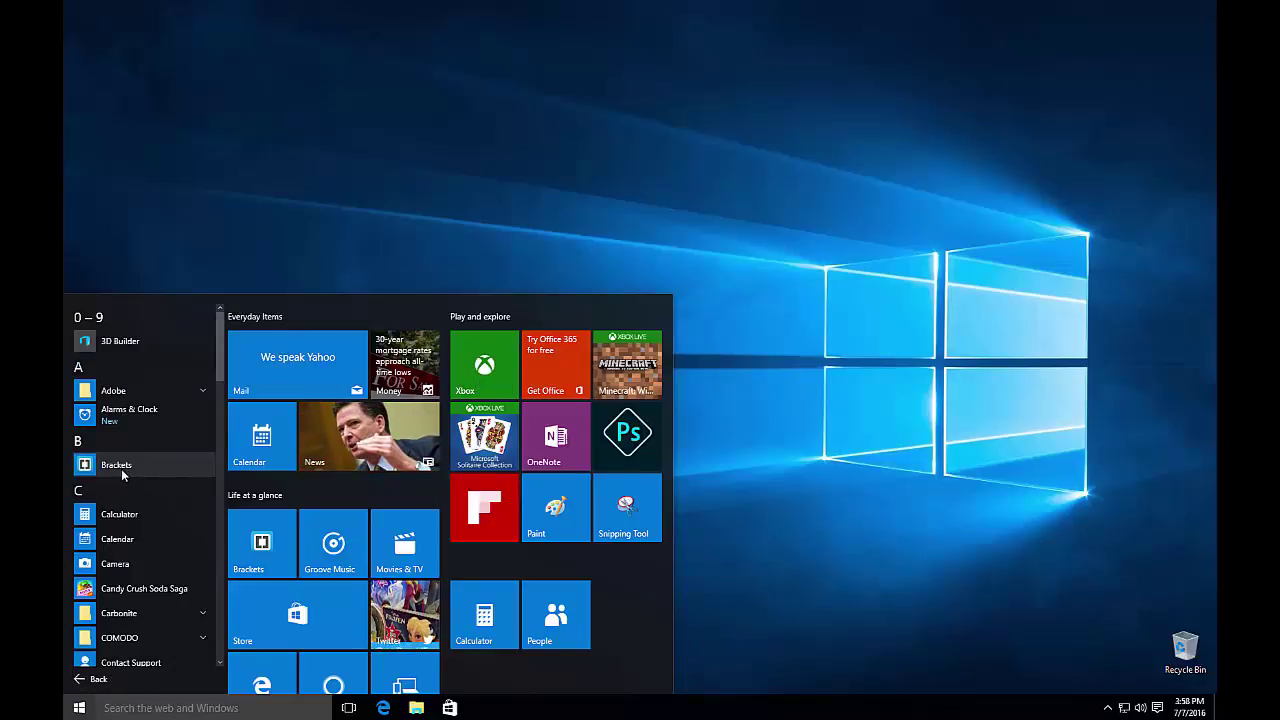
scroll(106, 506, "down", 3)
scroll(106, 506, "down", 5)
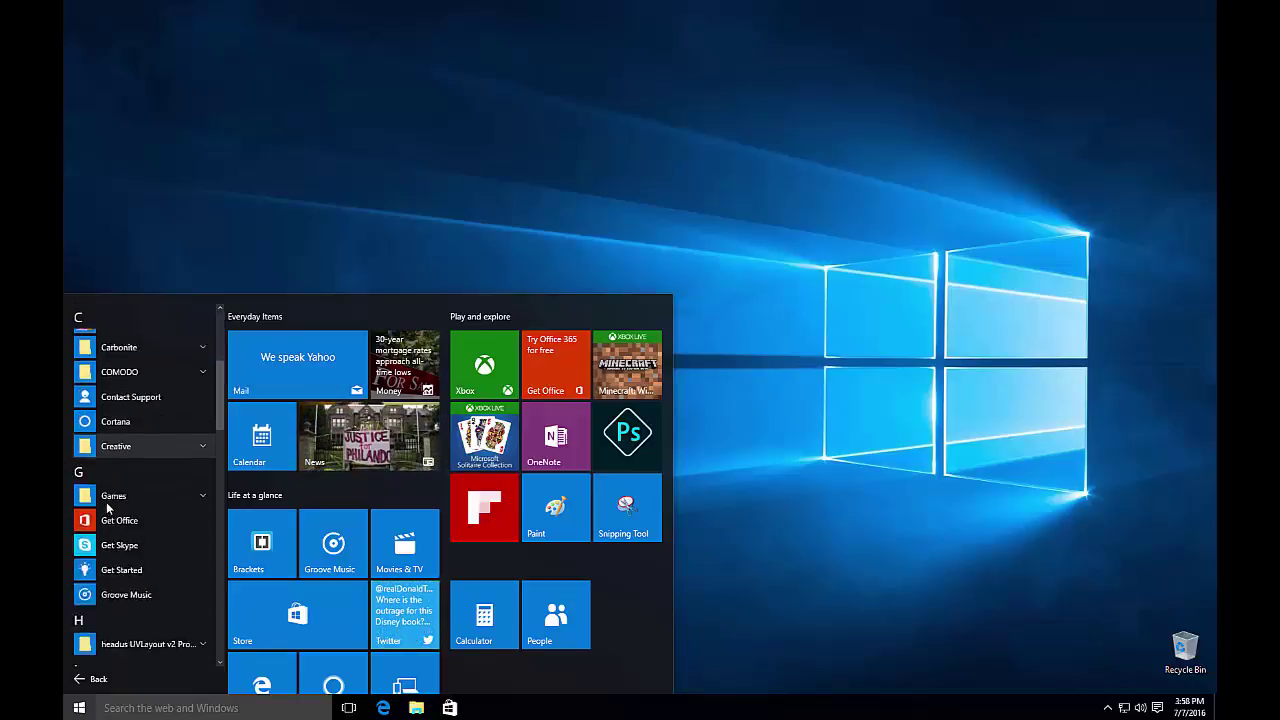
left_click(86, 682)
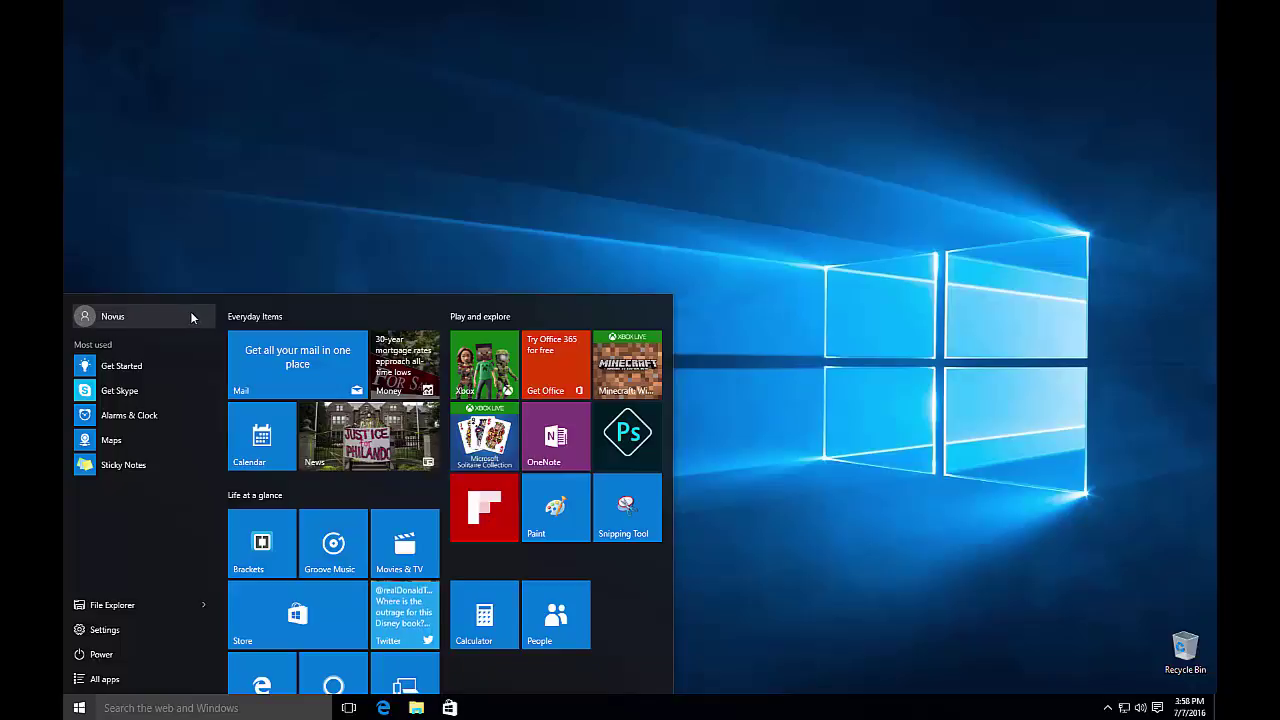
View the options of the user account in the Start menu, including lock, sign out and switching accounts.
left_click(100, 318)
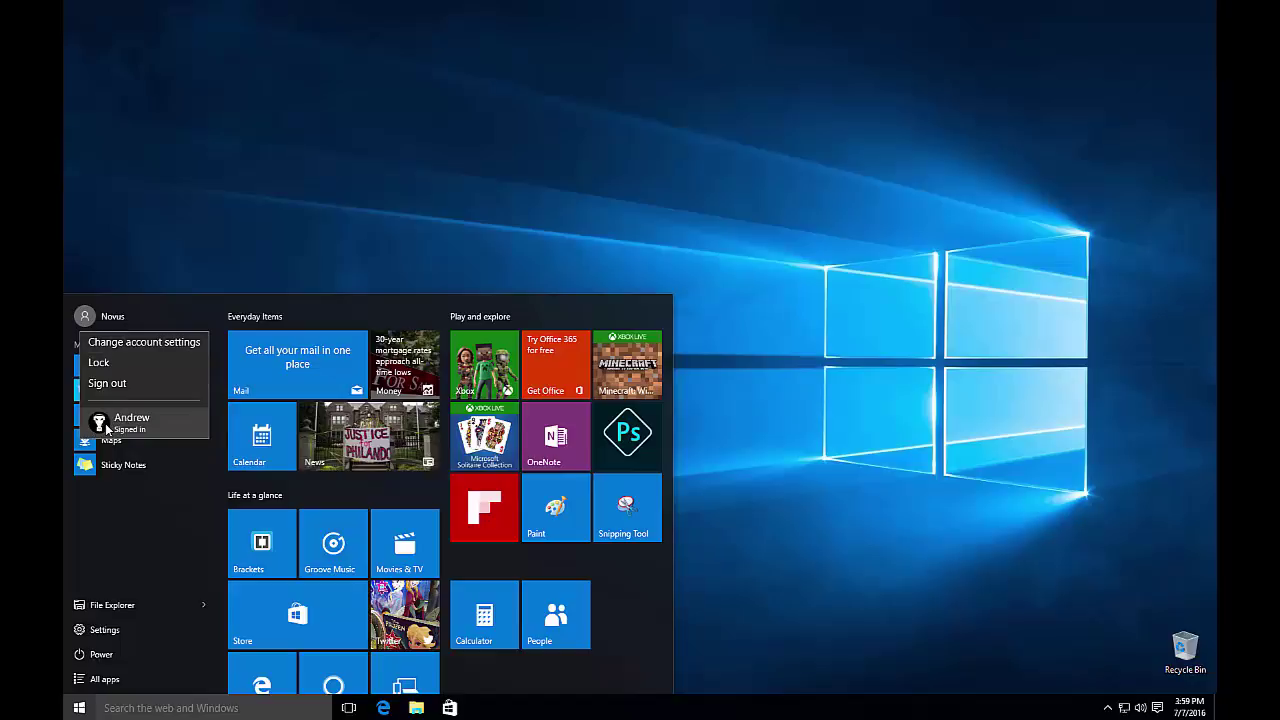
left_click(910, 250)
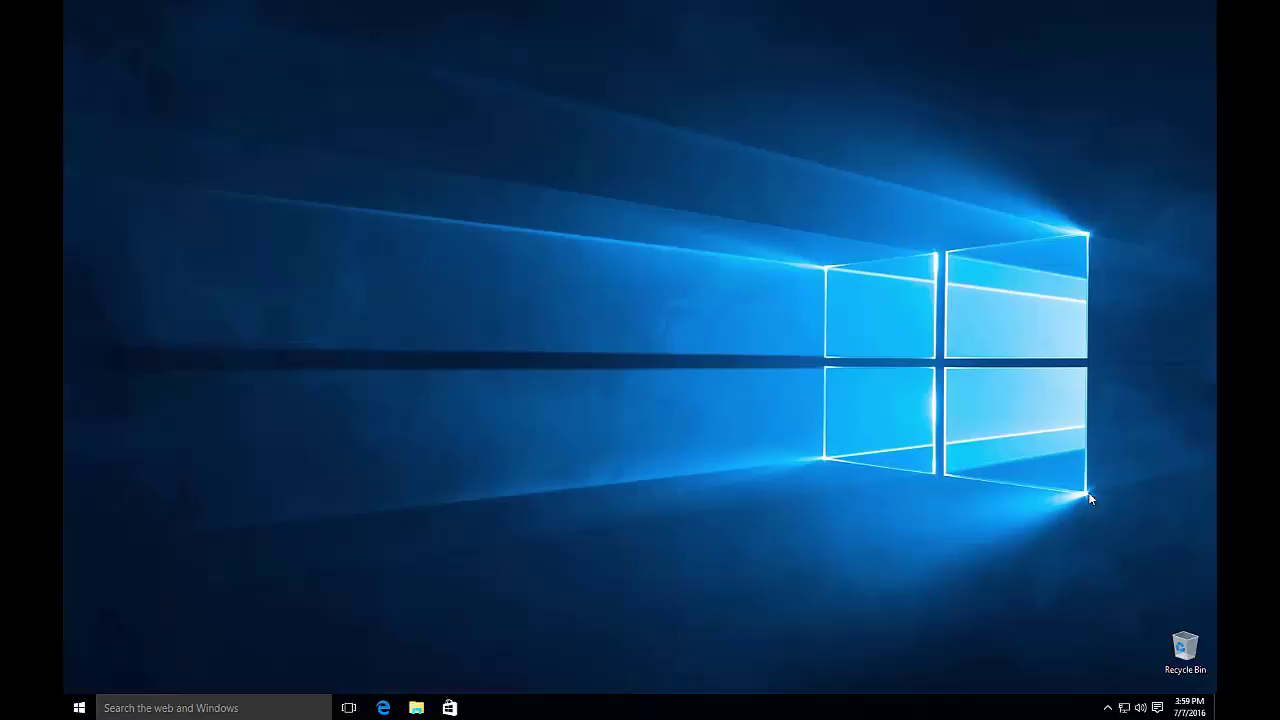
key("super")
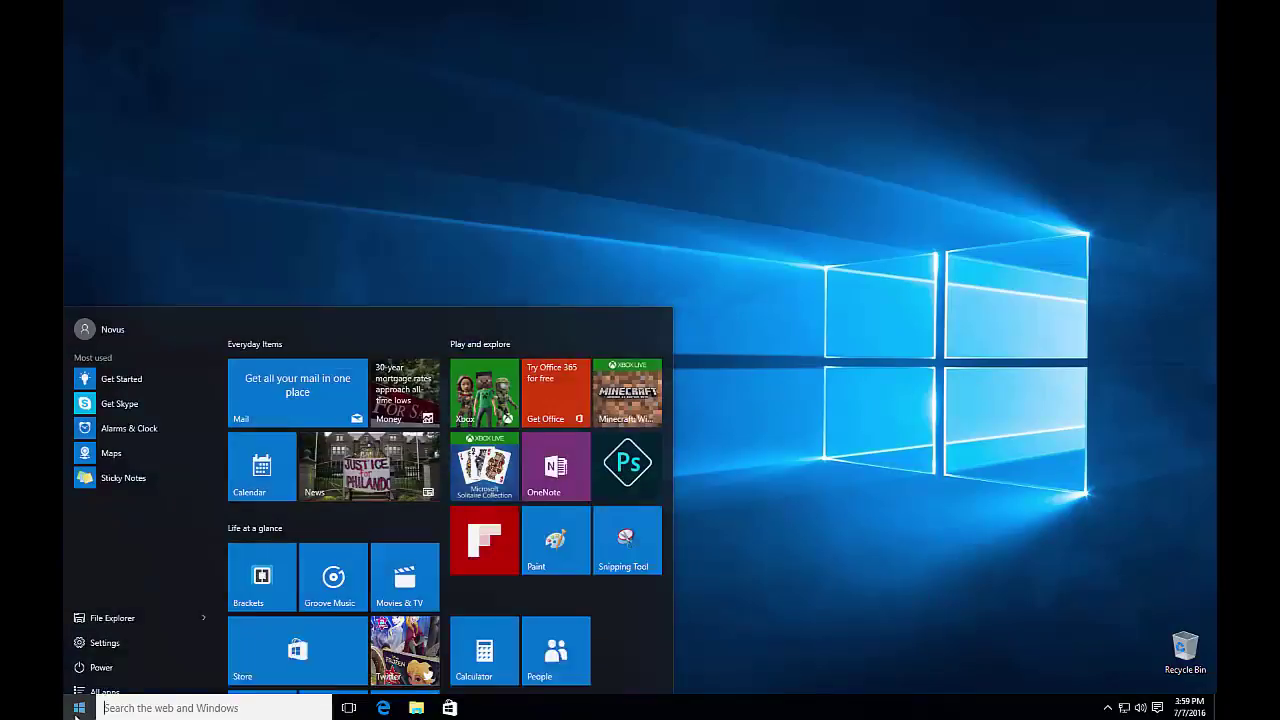
left_click(112, 318)
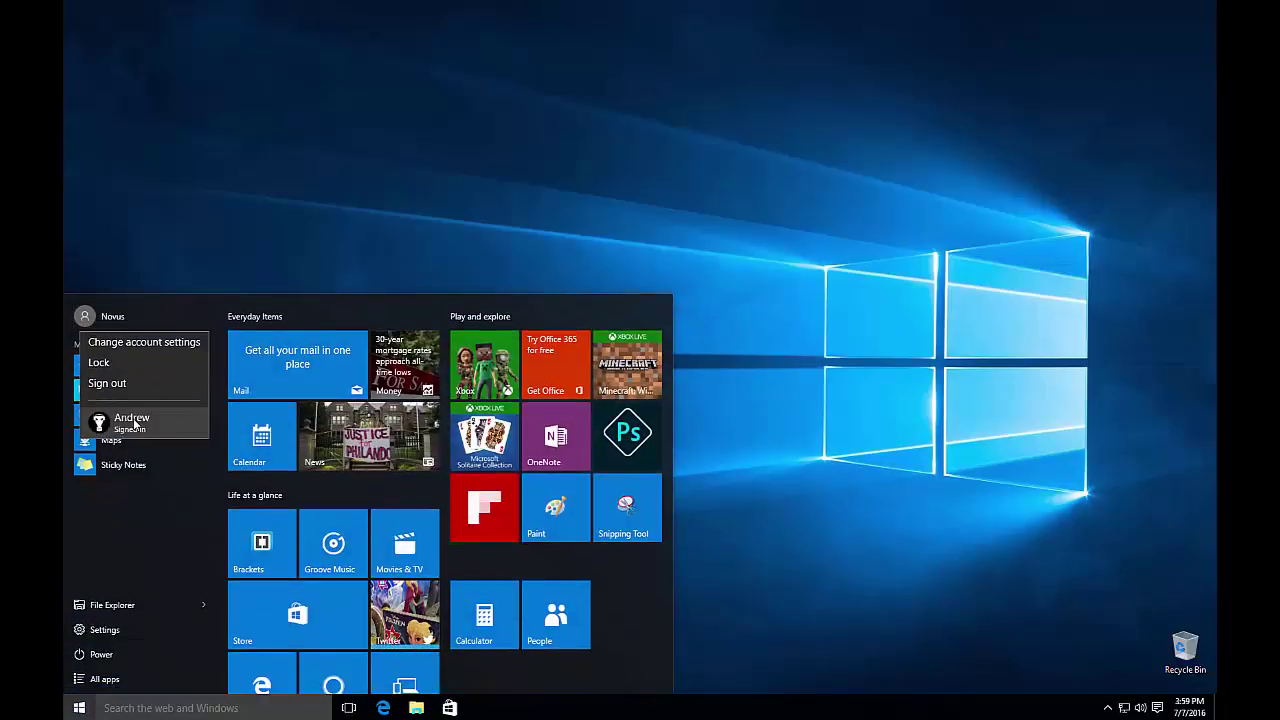
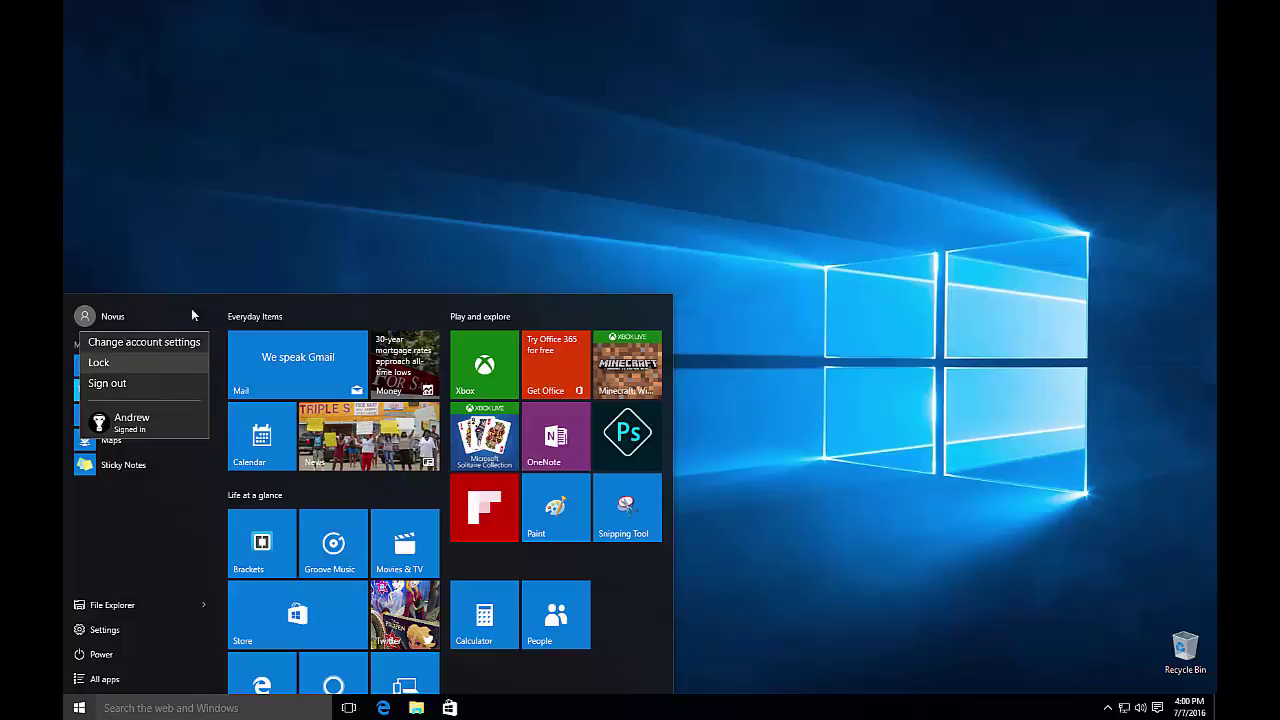
key("Escape")
key("super")
key("super")
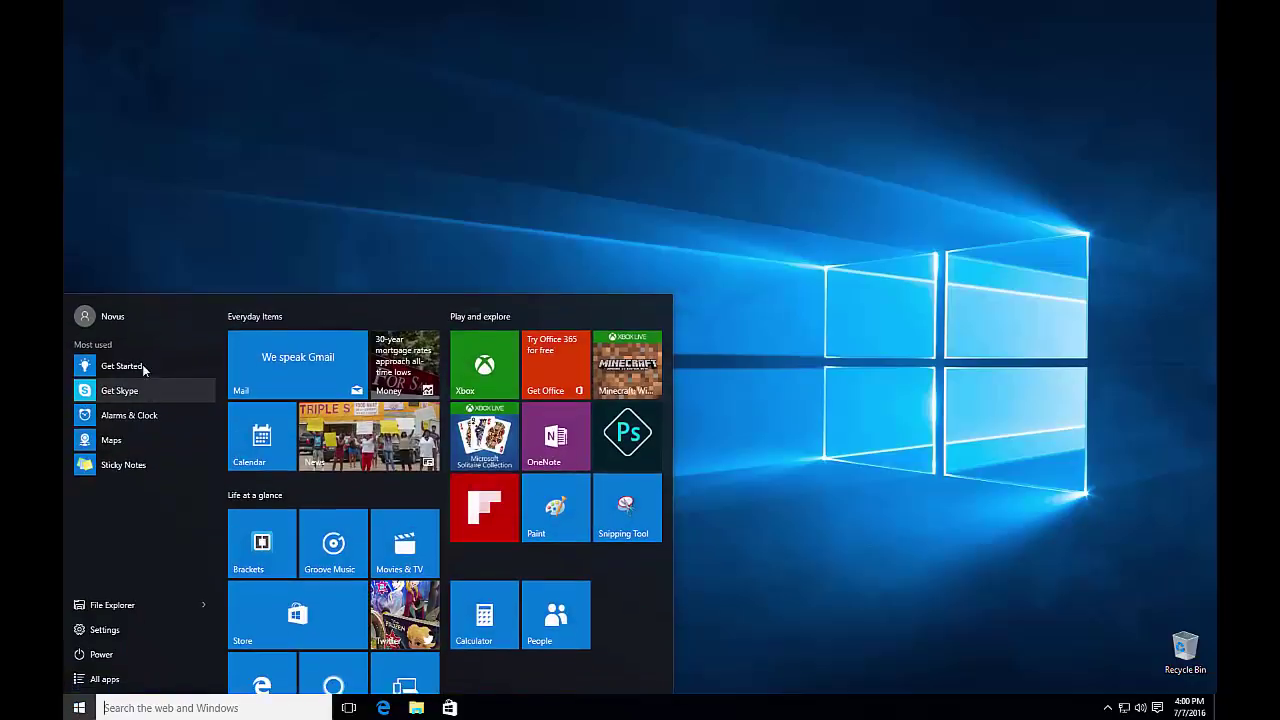
Lock the computer from the account options in the Start menu and return from the lock screen.
left_click(121, 319)
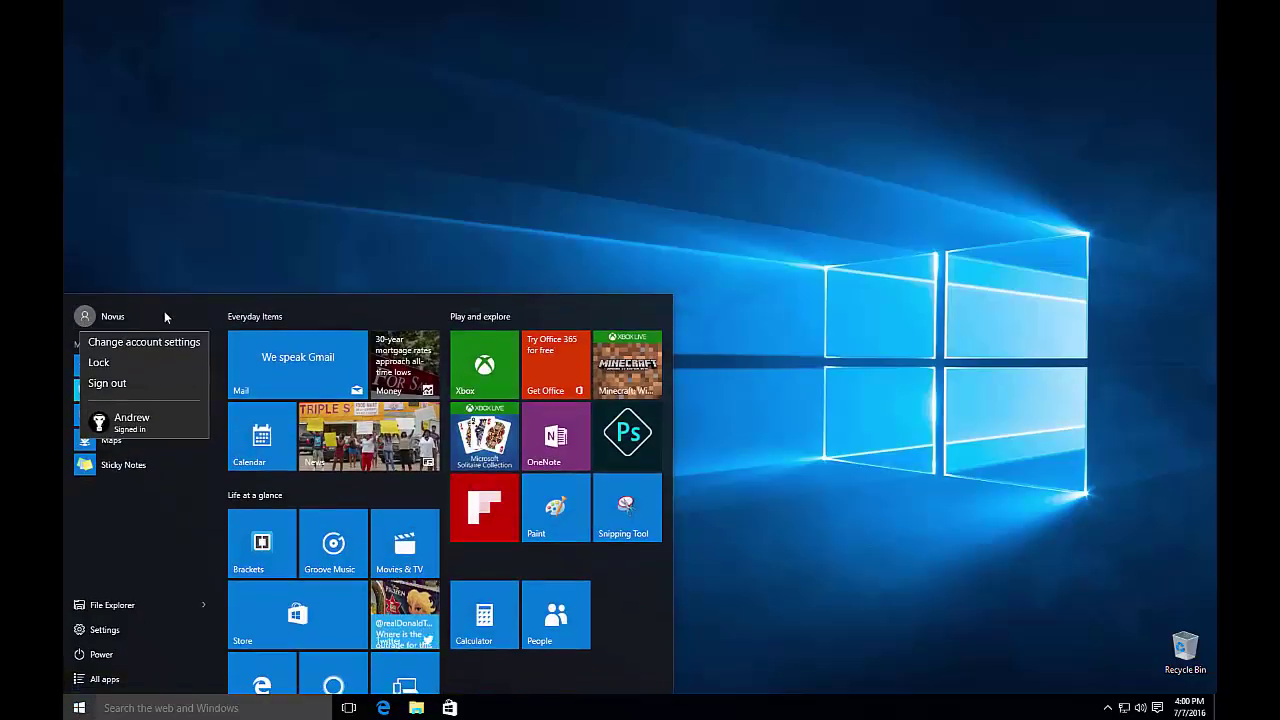
left_click(103, 366)
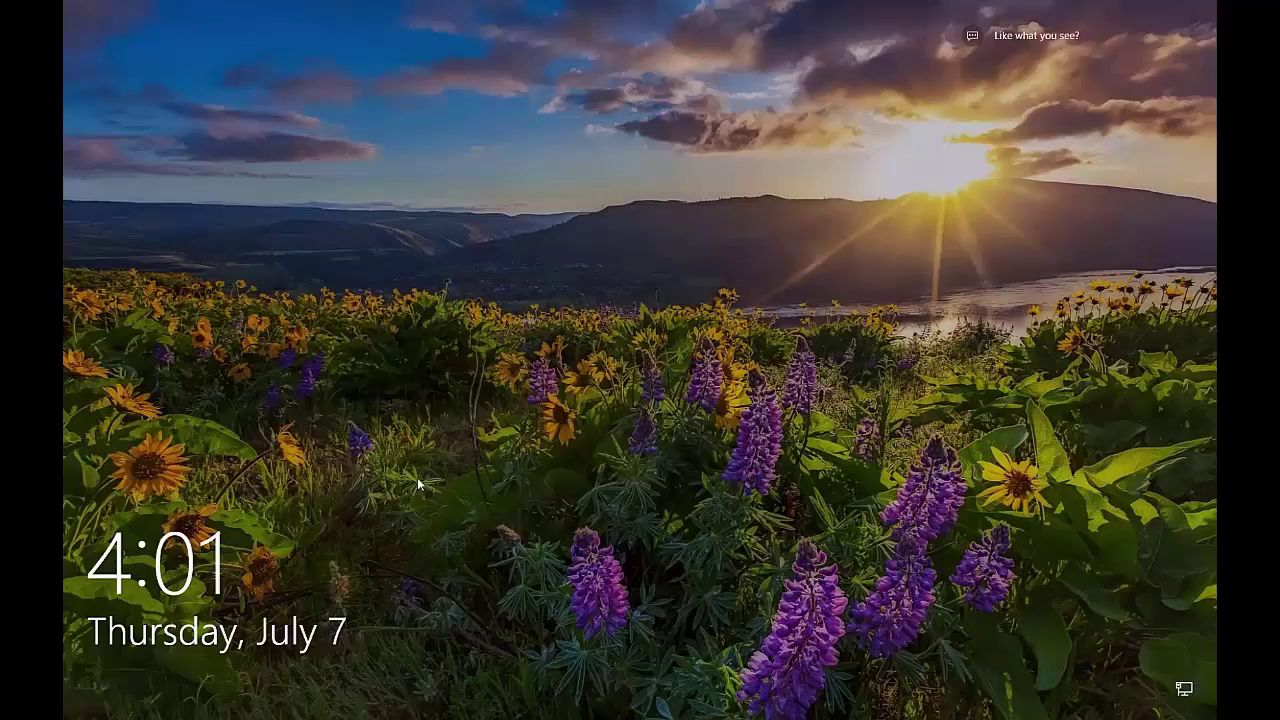
left_click(574, 427)
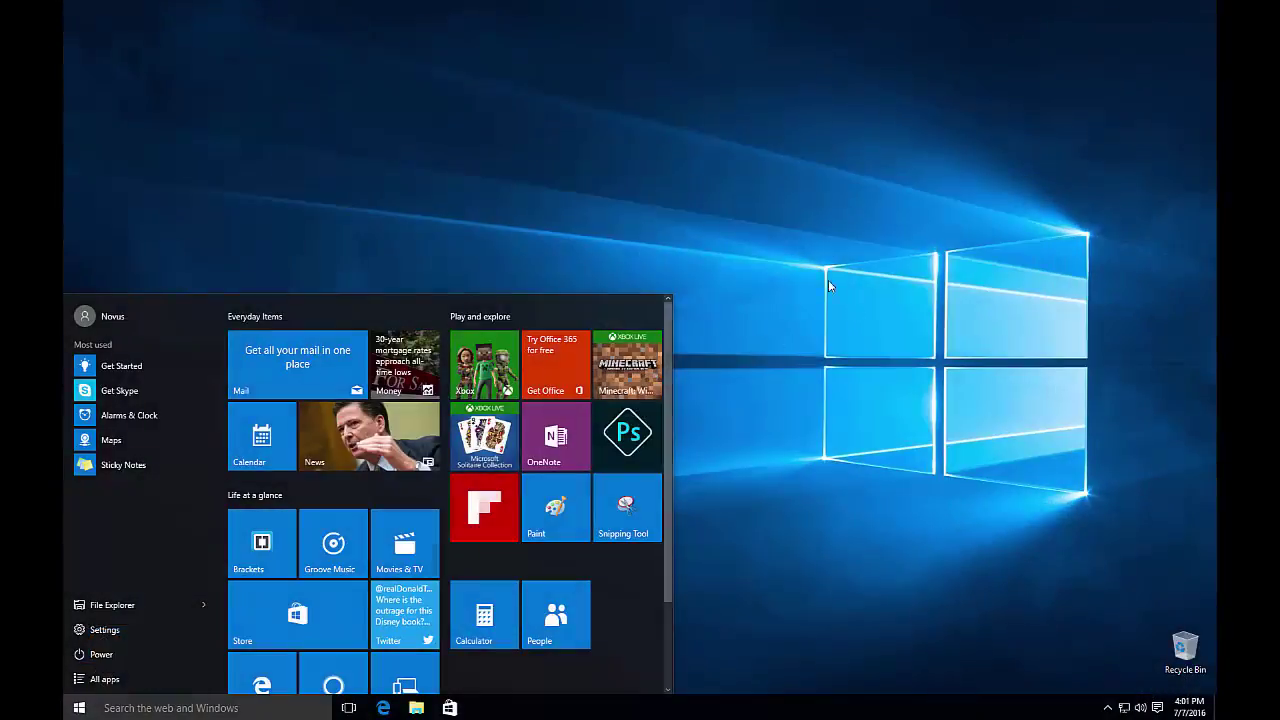
In the account settings, change the account picture to the cartoon character image and check it in the Start menu.
left_click(118, 318)
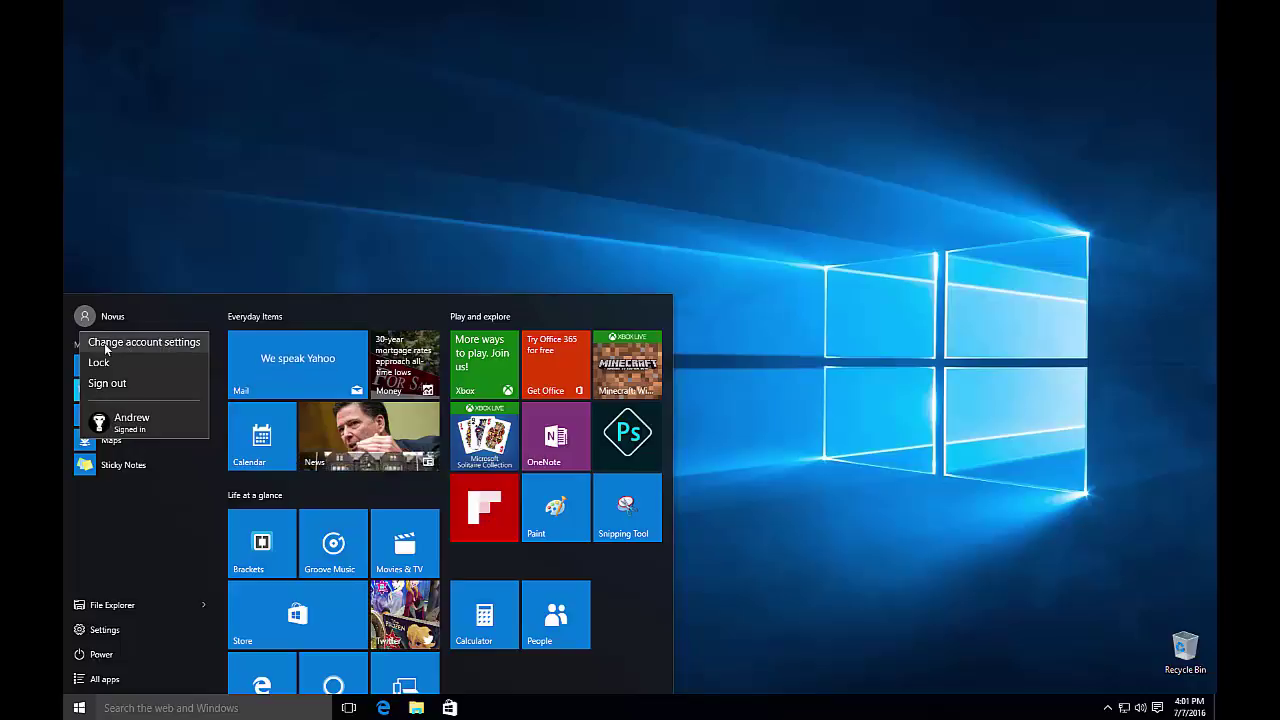
left_click(129, 342)
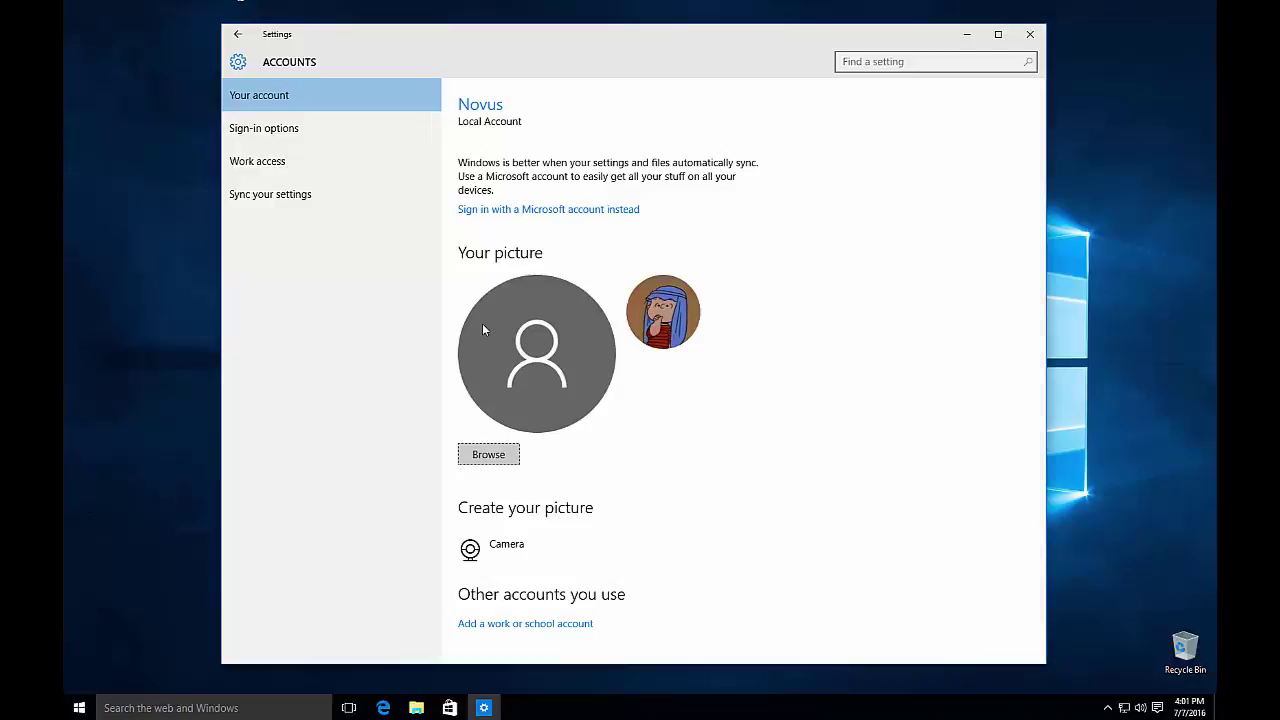
scroll(482, 324, "down", 1)
left_click(659, 287)
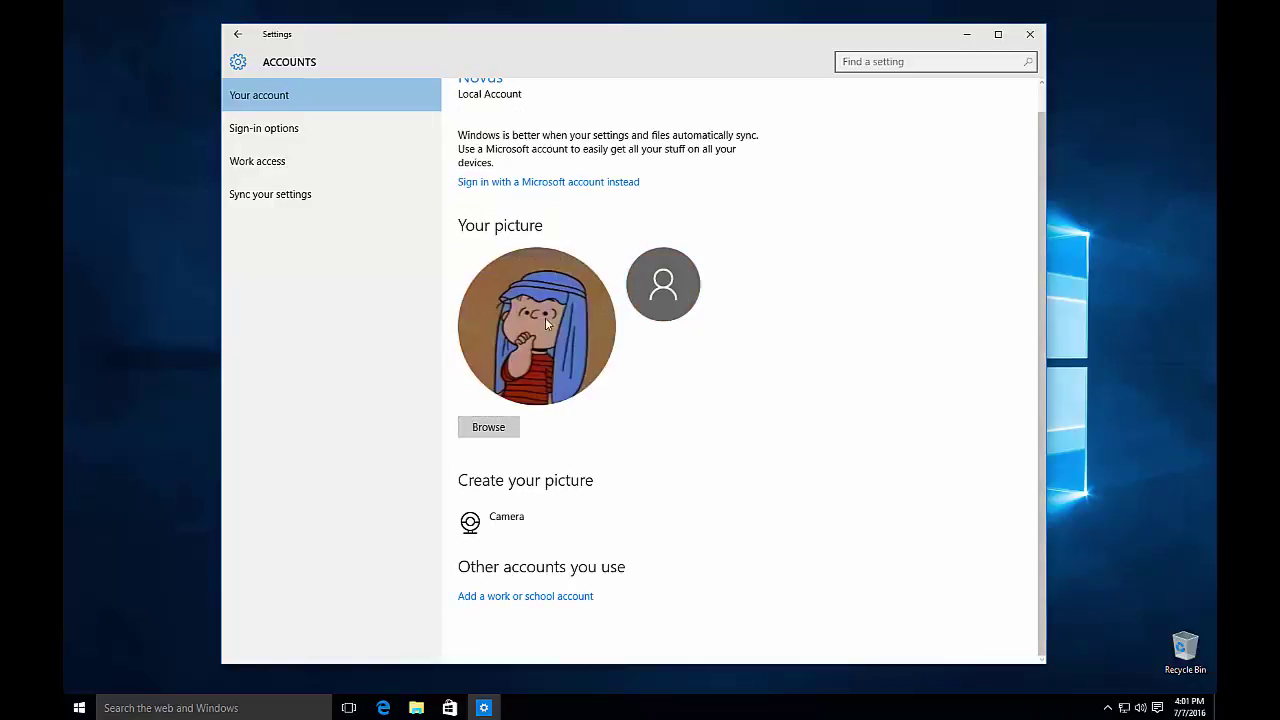
left_click(79, 707)
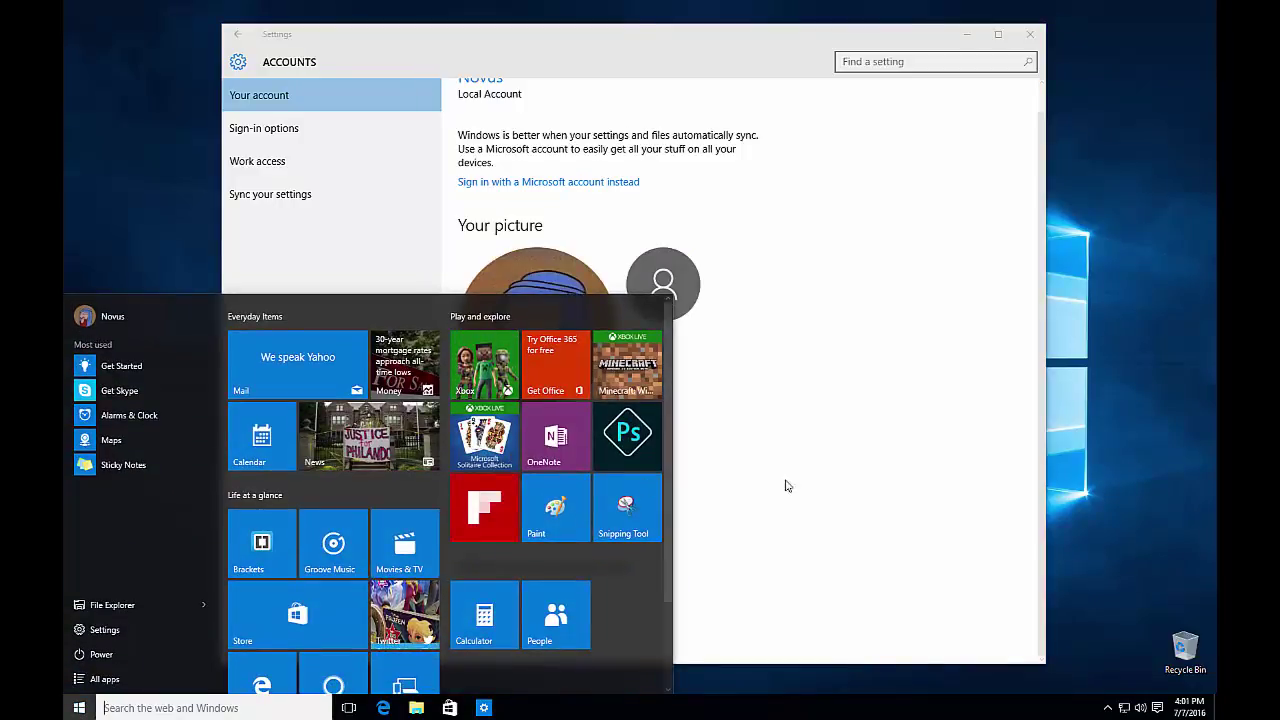
left_click(824, 489)
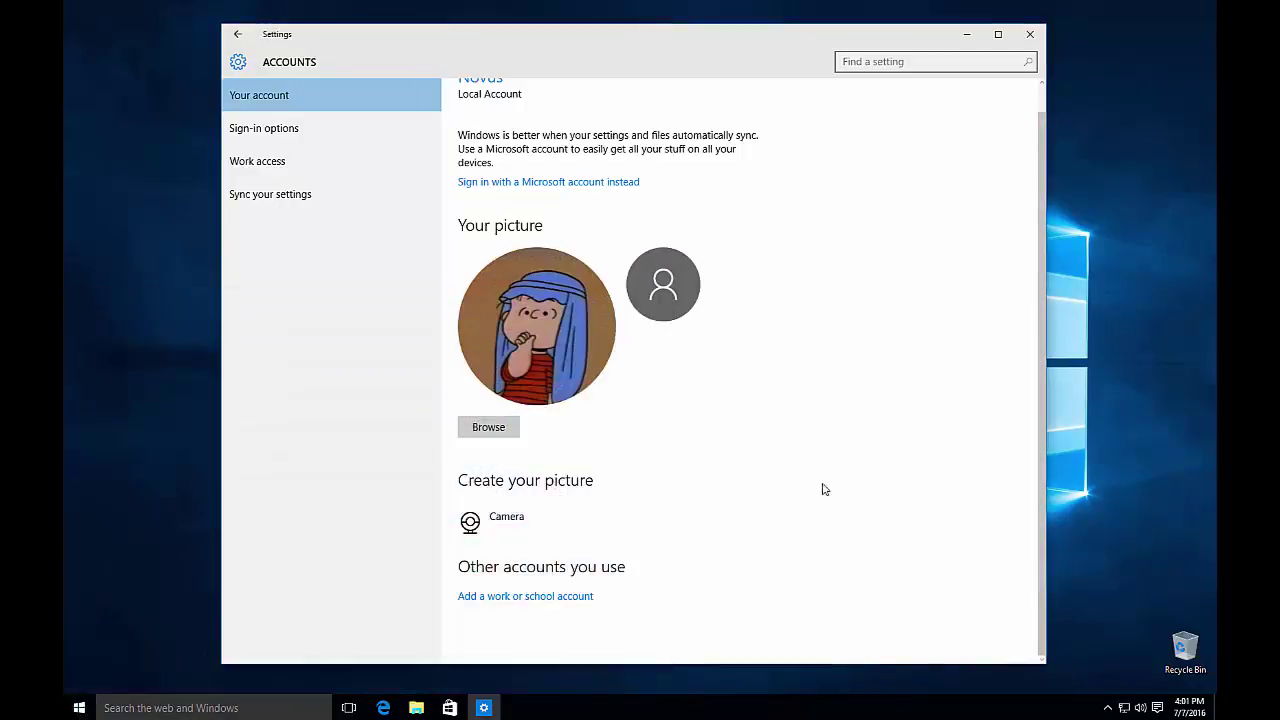
View the file browser for choosing another account picture and dismiss it without selecting a file.
left_click(487, 428)
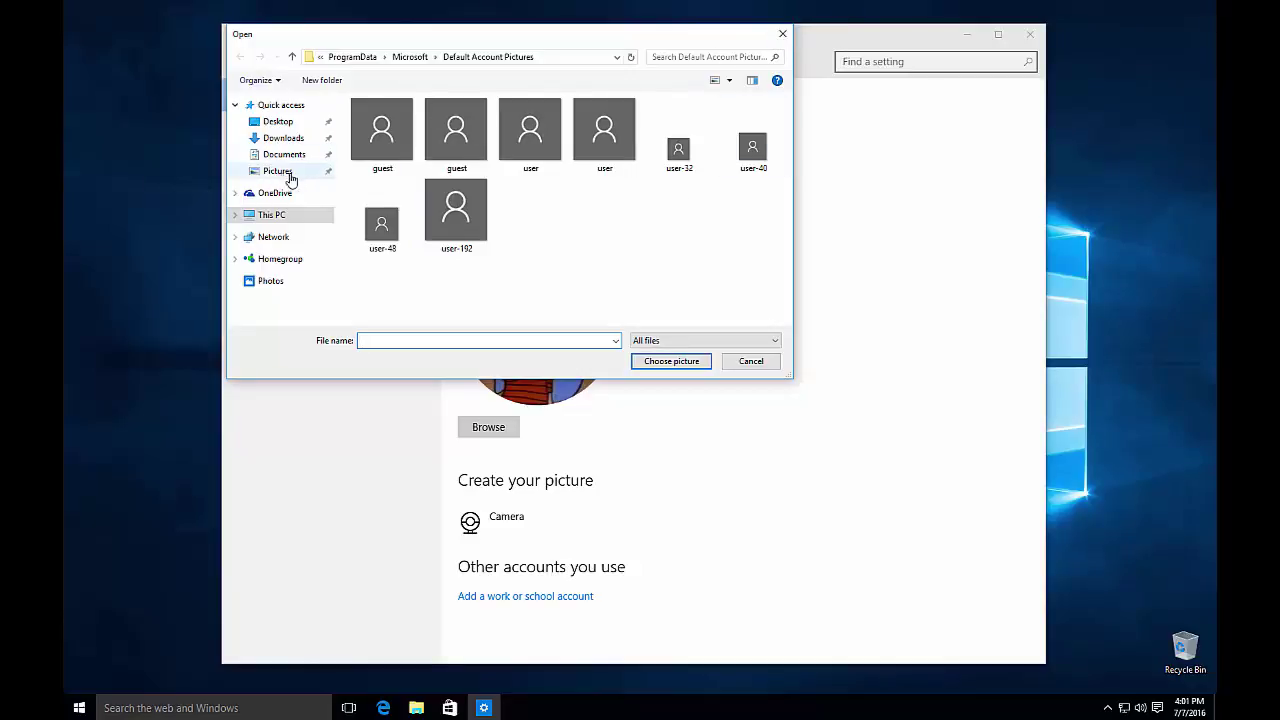
left_click(783, 36)
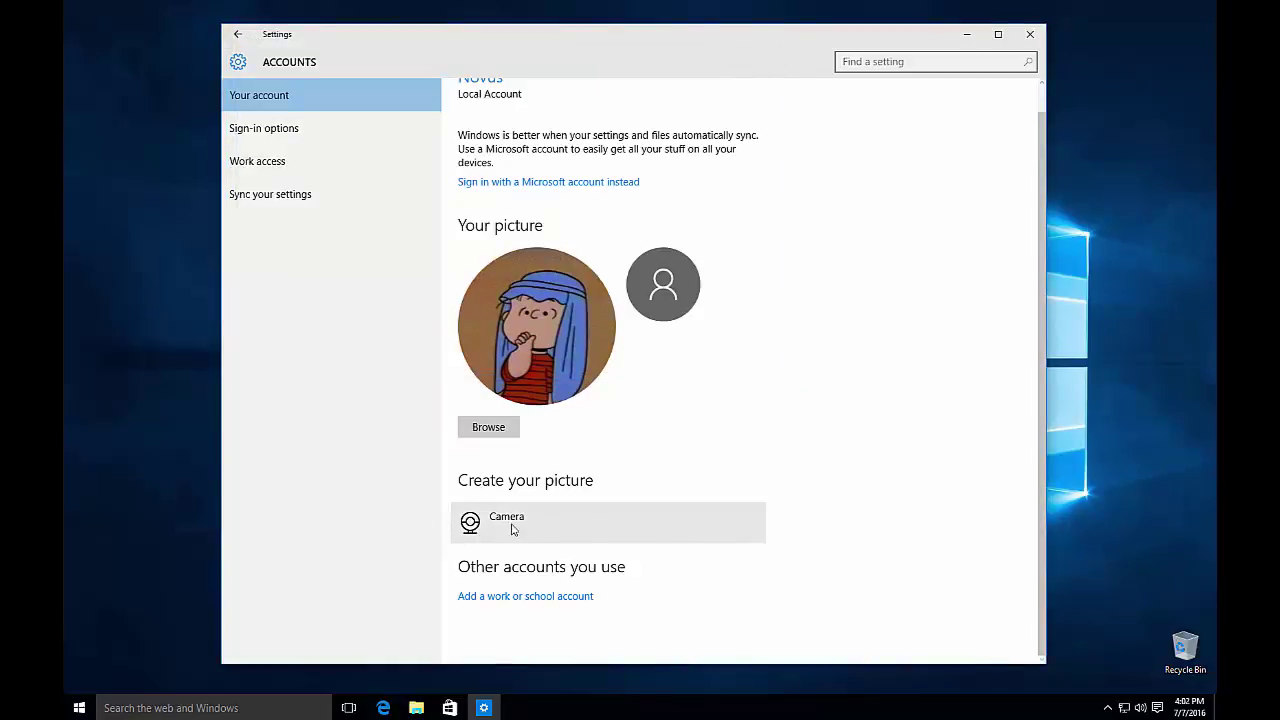
scroll(653, 480, "up", 1)
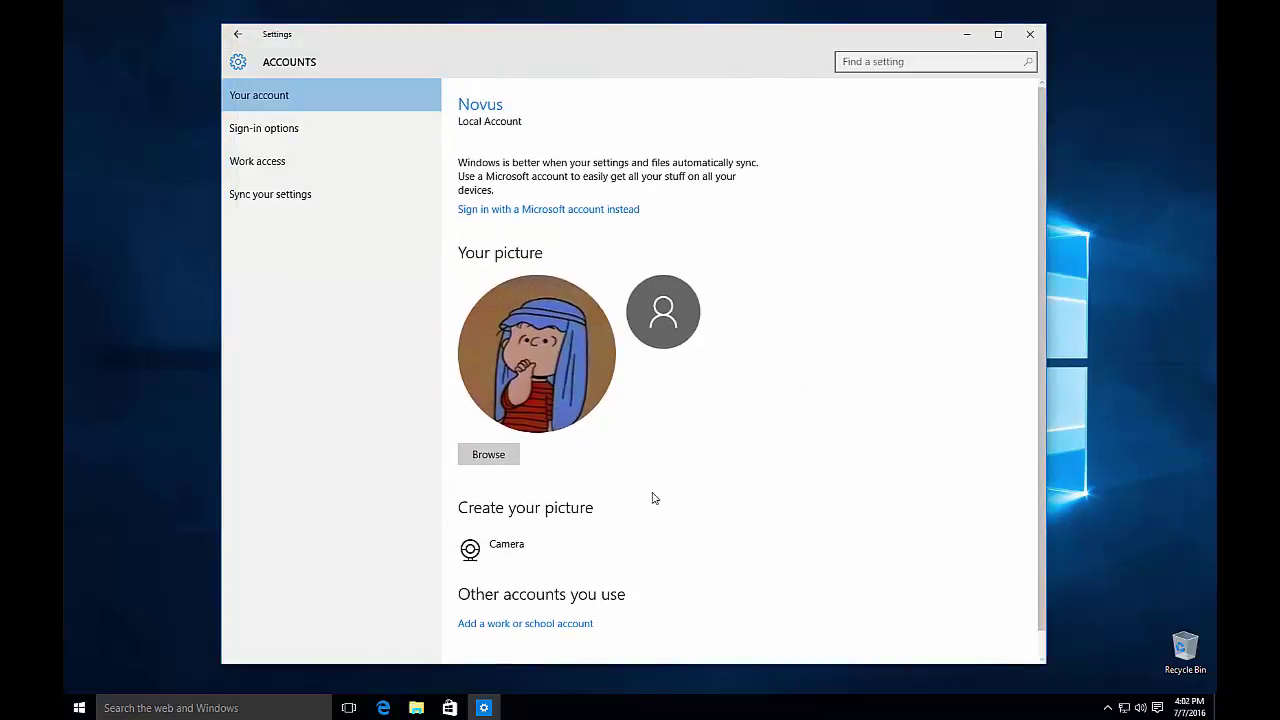
Examine the sign-in options, work access and sync settings of the account.
left_click(283, 130)
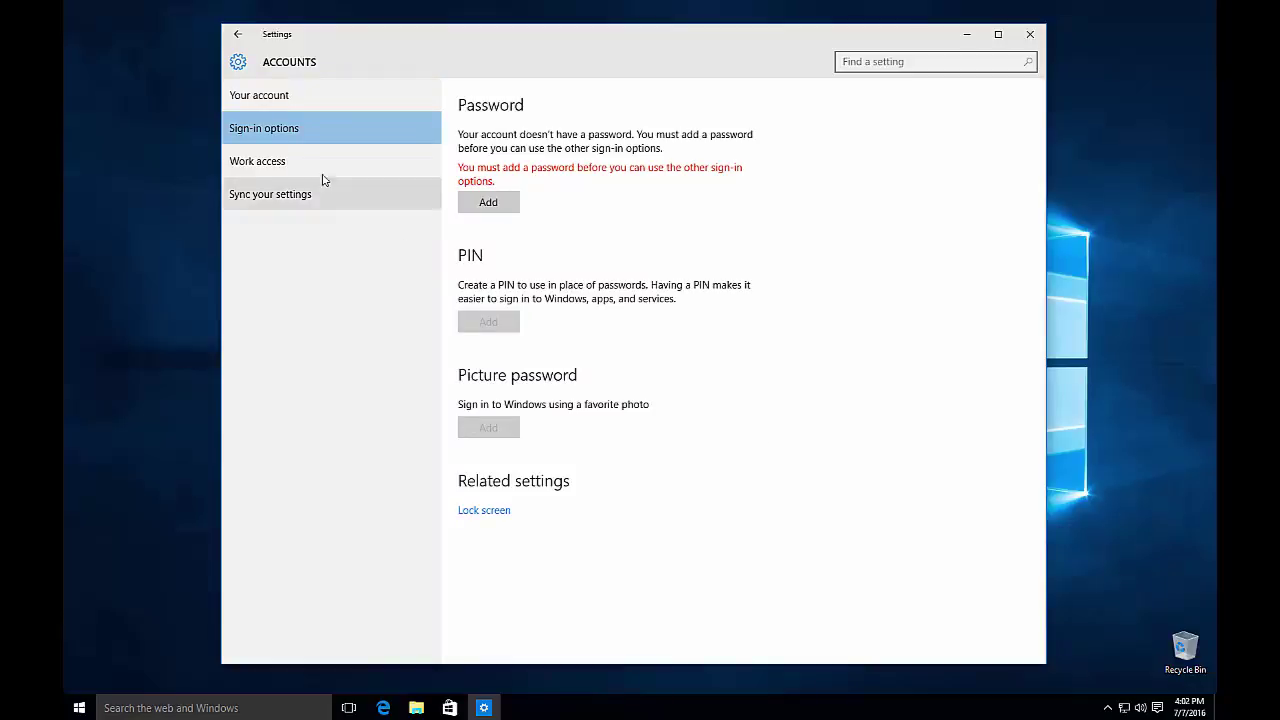
left_click(285, 160)
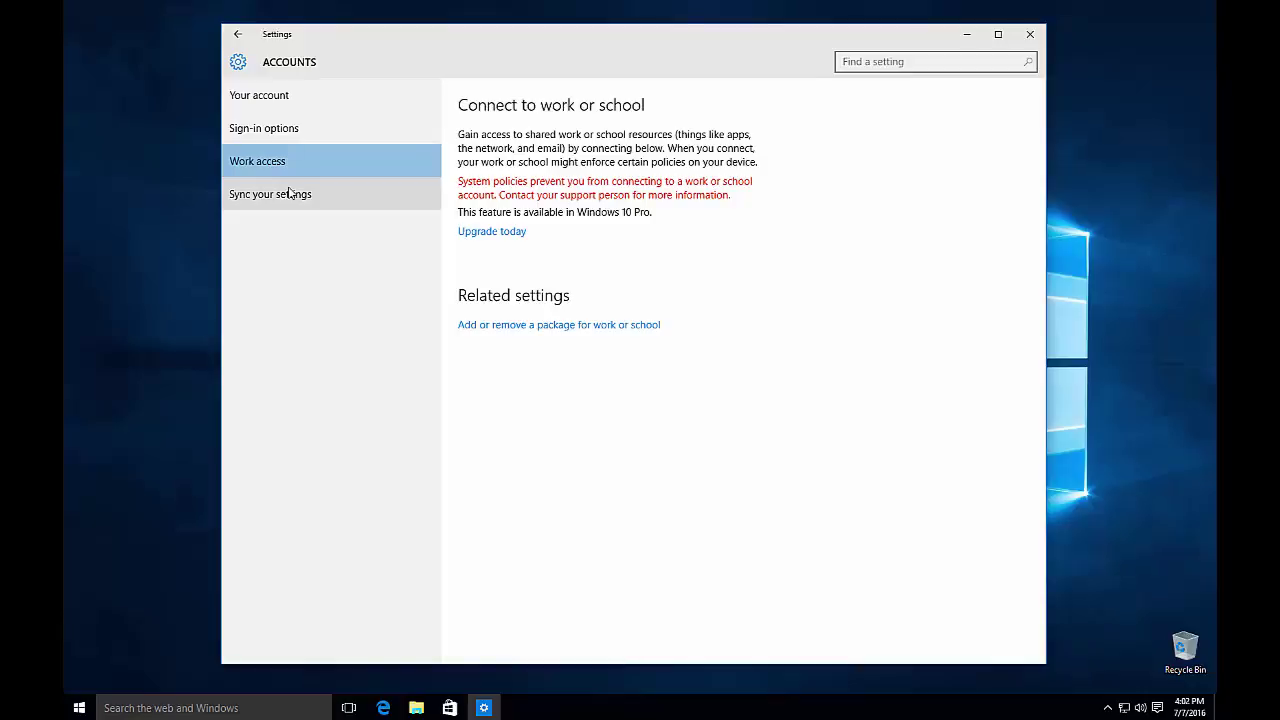
left_click(300, 199)
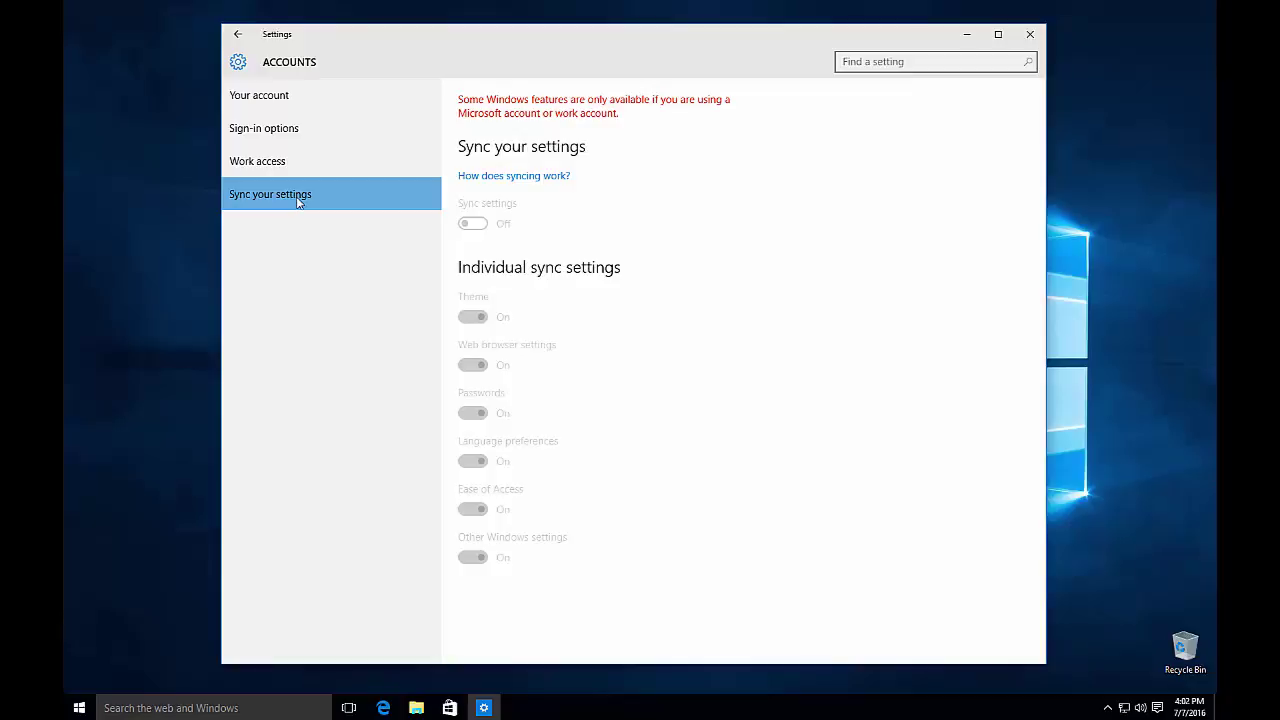
Minimize Settings to check the account entry in the Start menu, and close the restored Settings window.
left_click(967, 34)
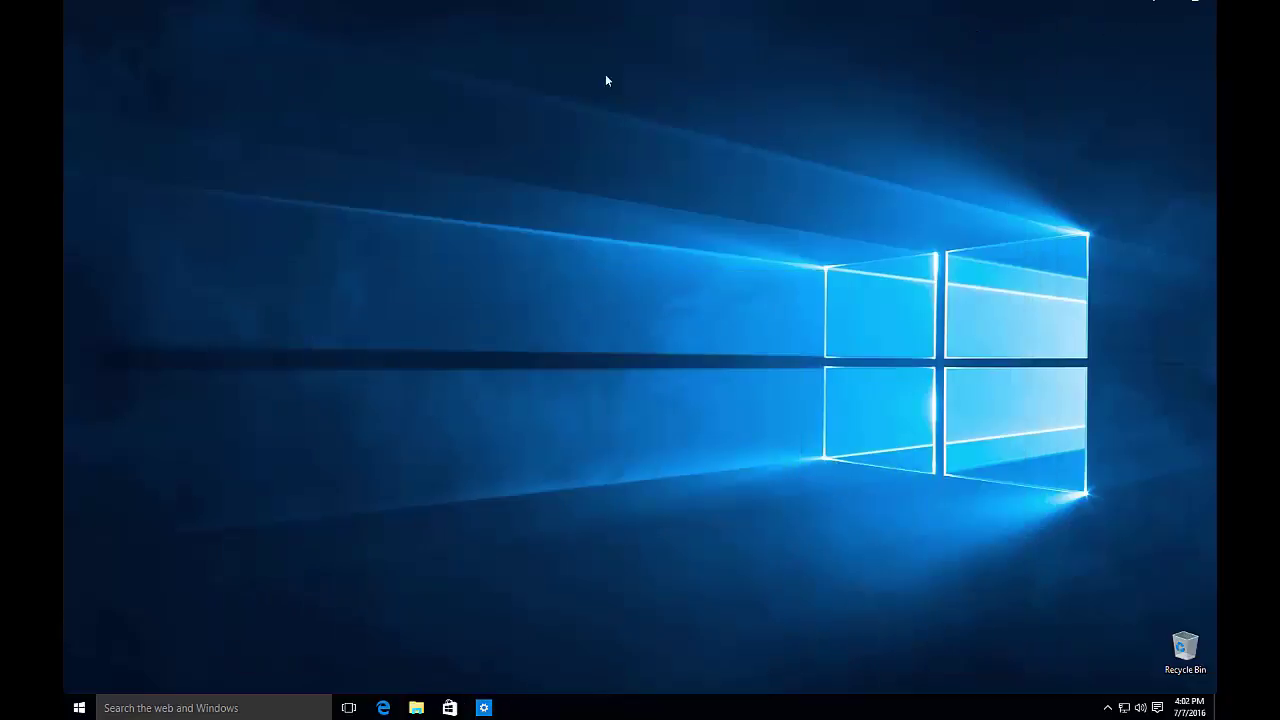
left_click(79, 708)
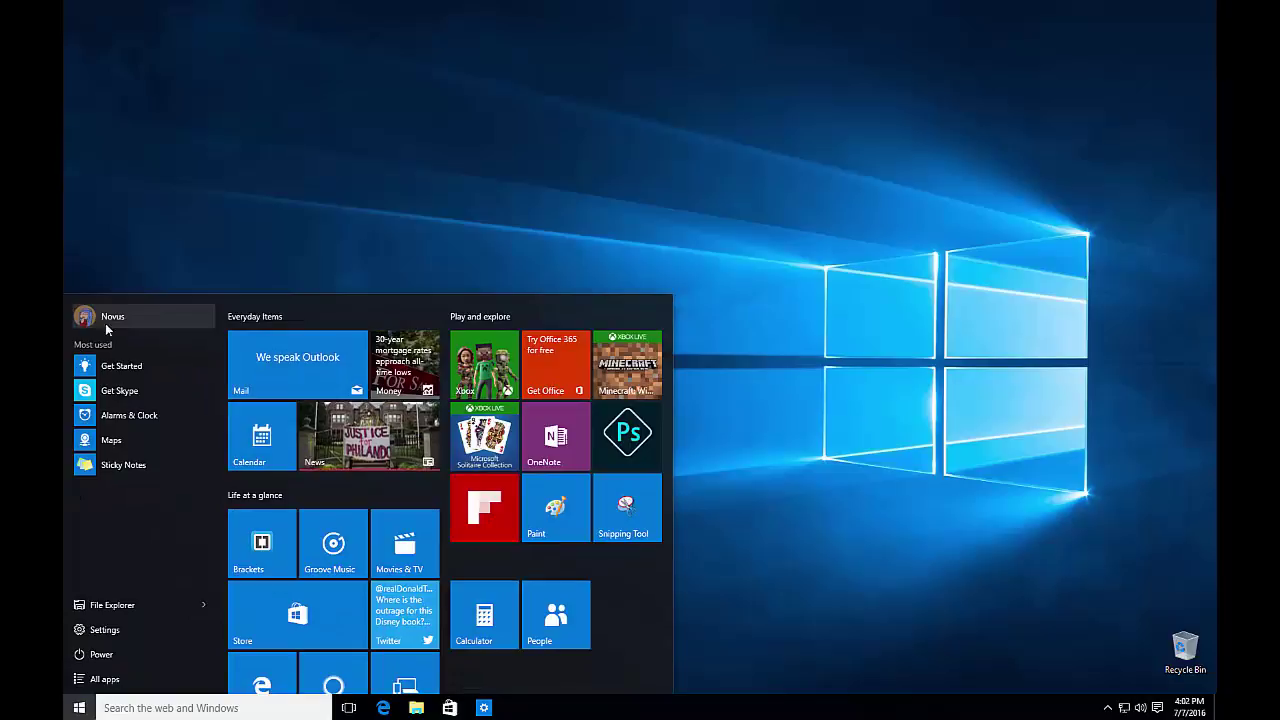
left_click(884, 390)
left_click(486, 706)
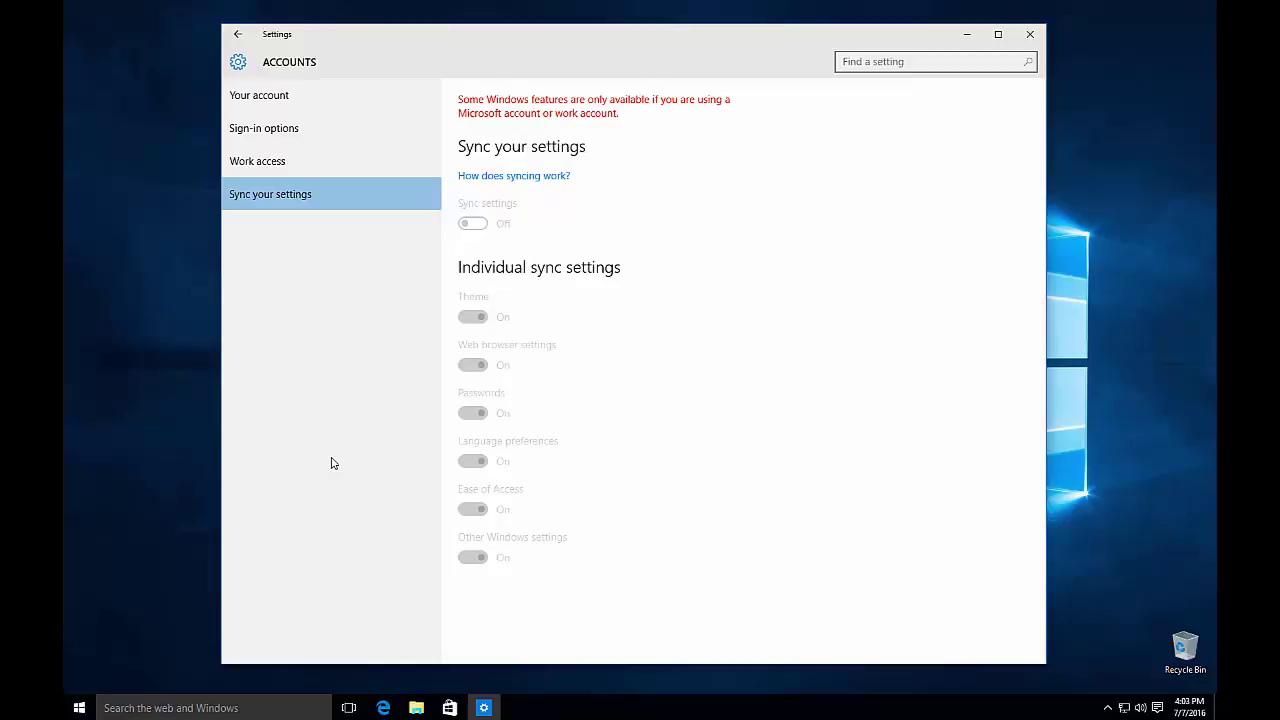
left_click(1028, 36)
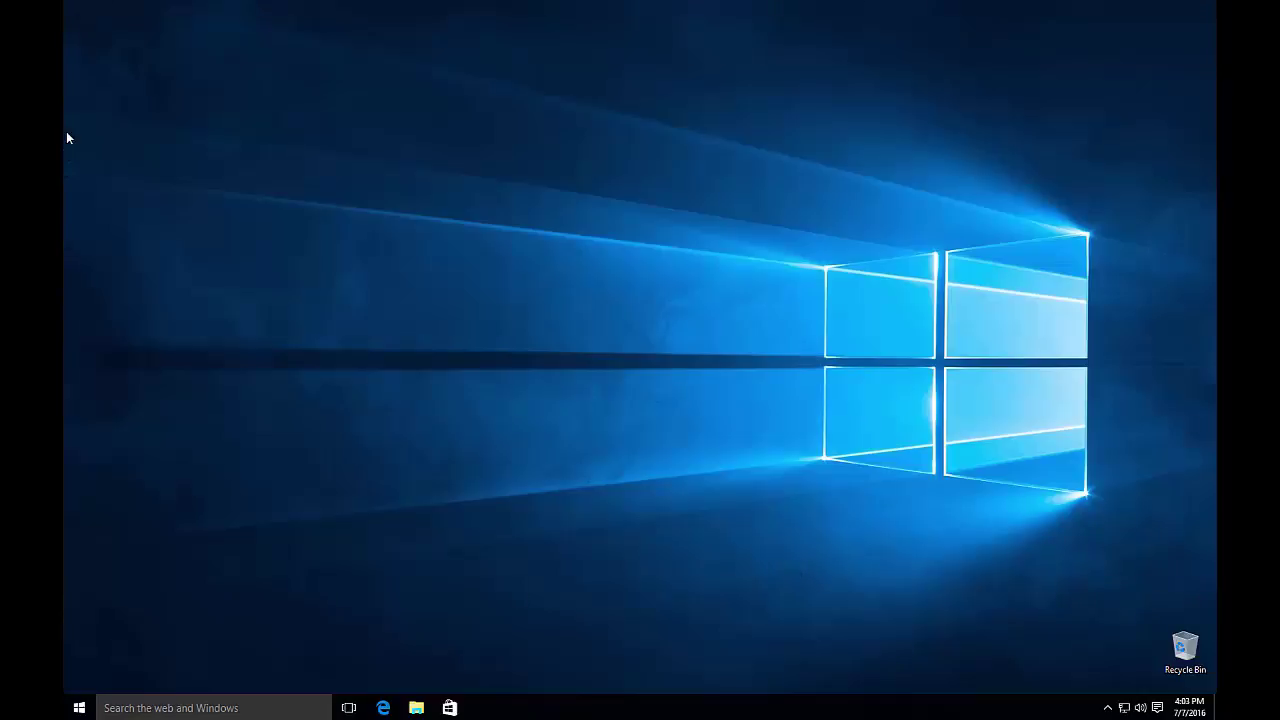
Open File Explorer from the Start menu and examine its Home, Share and View commands.
left_click(79, 708)
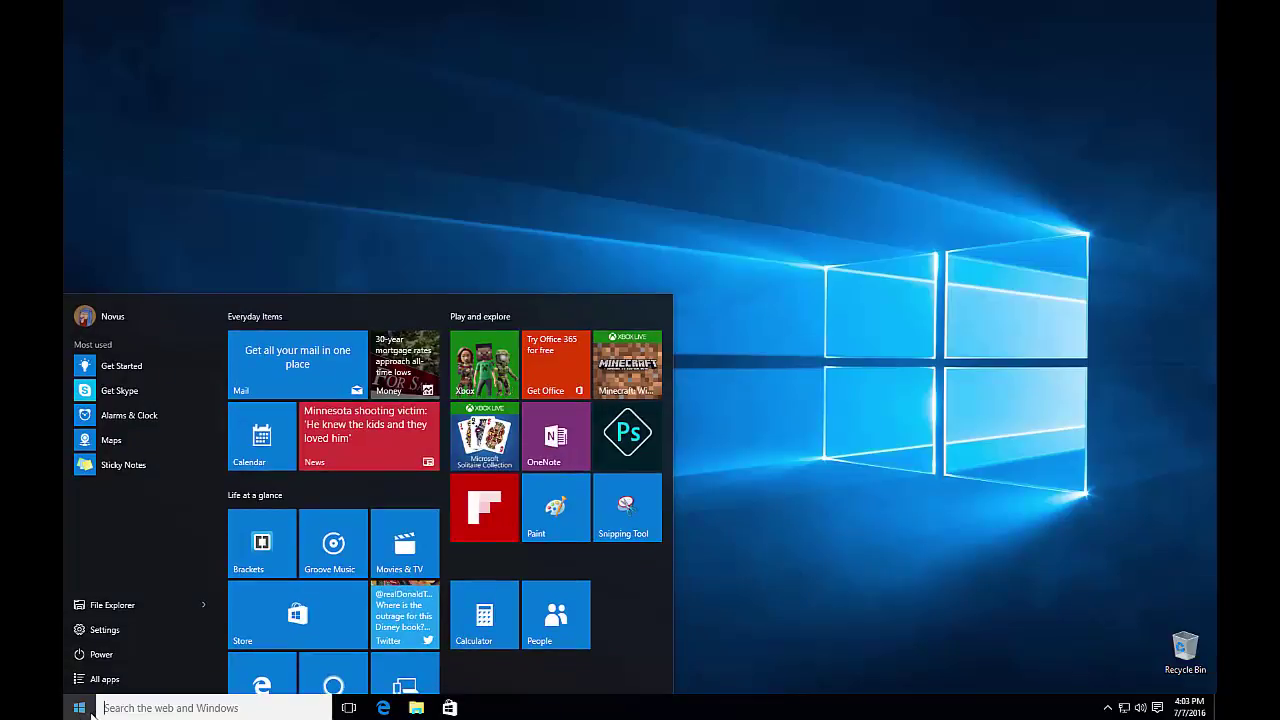
left_click(93, 606)
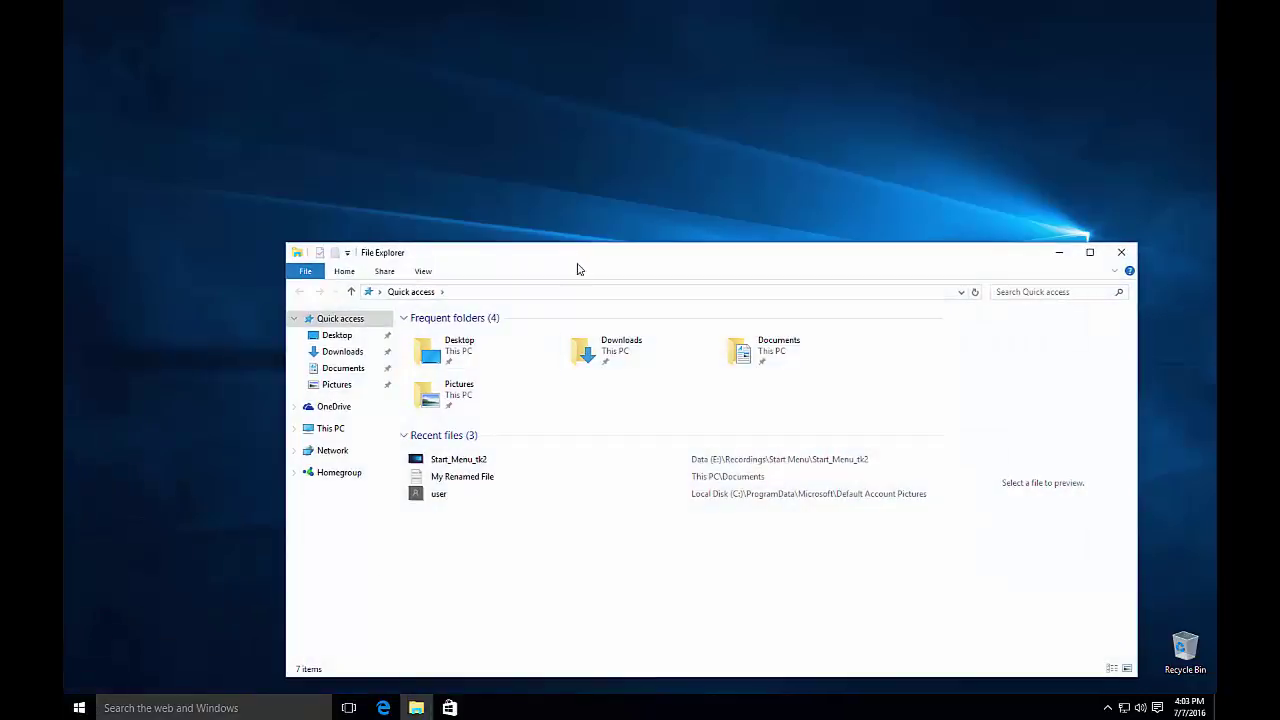
left_click_drag(595, 259, 556, 206)
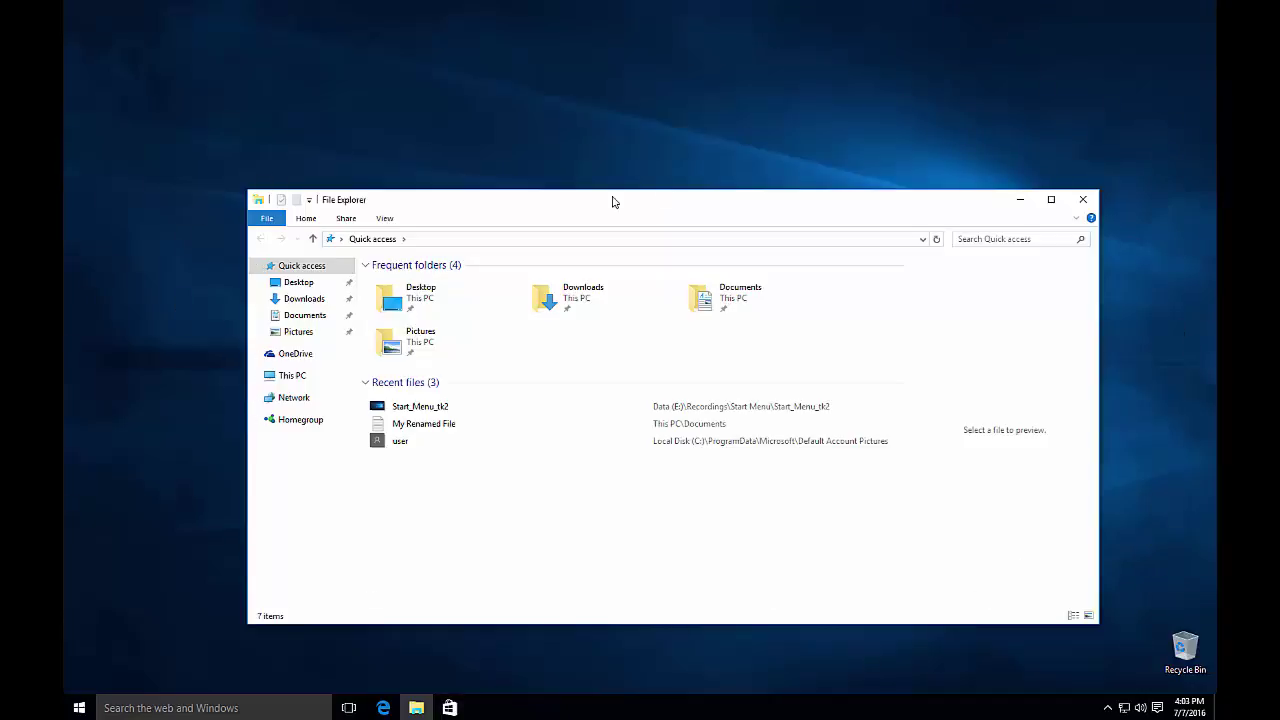
left_click(296, 219)
left_click(349, 222)
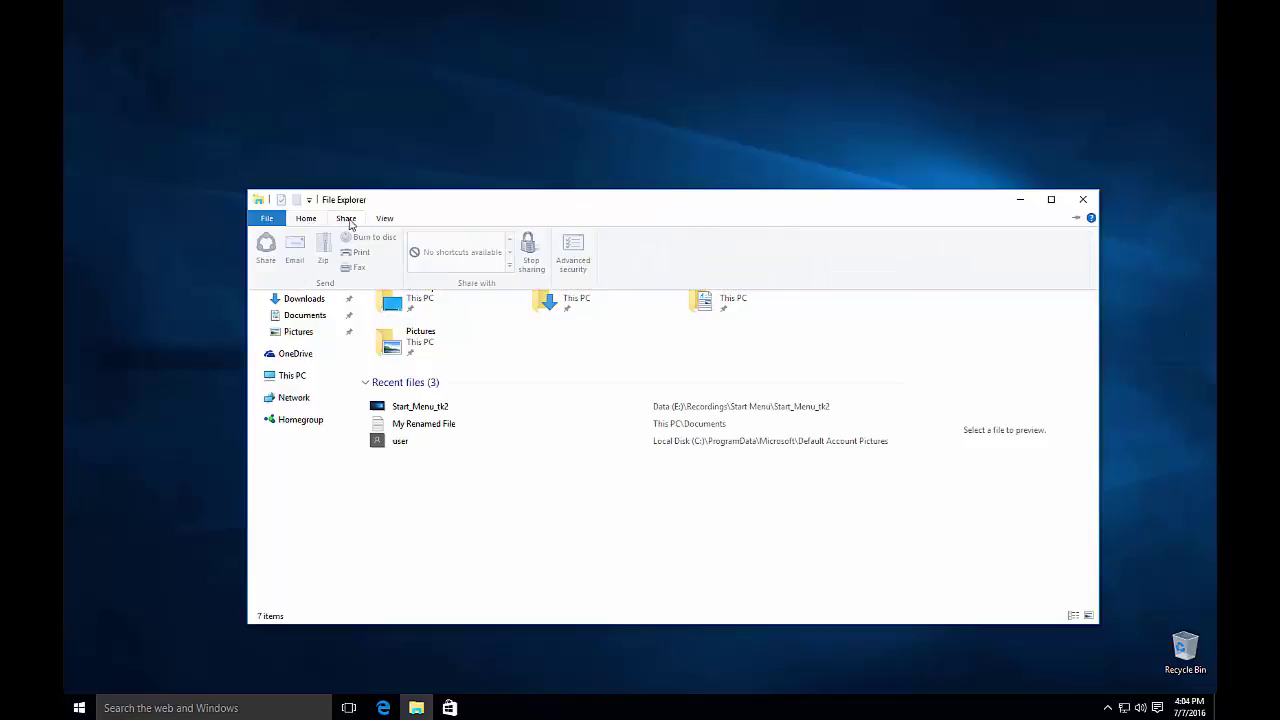
left_click(386, 221)
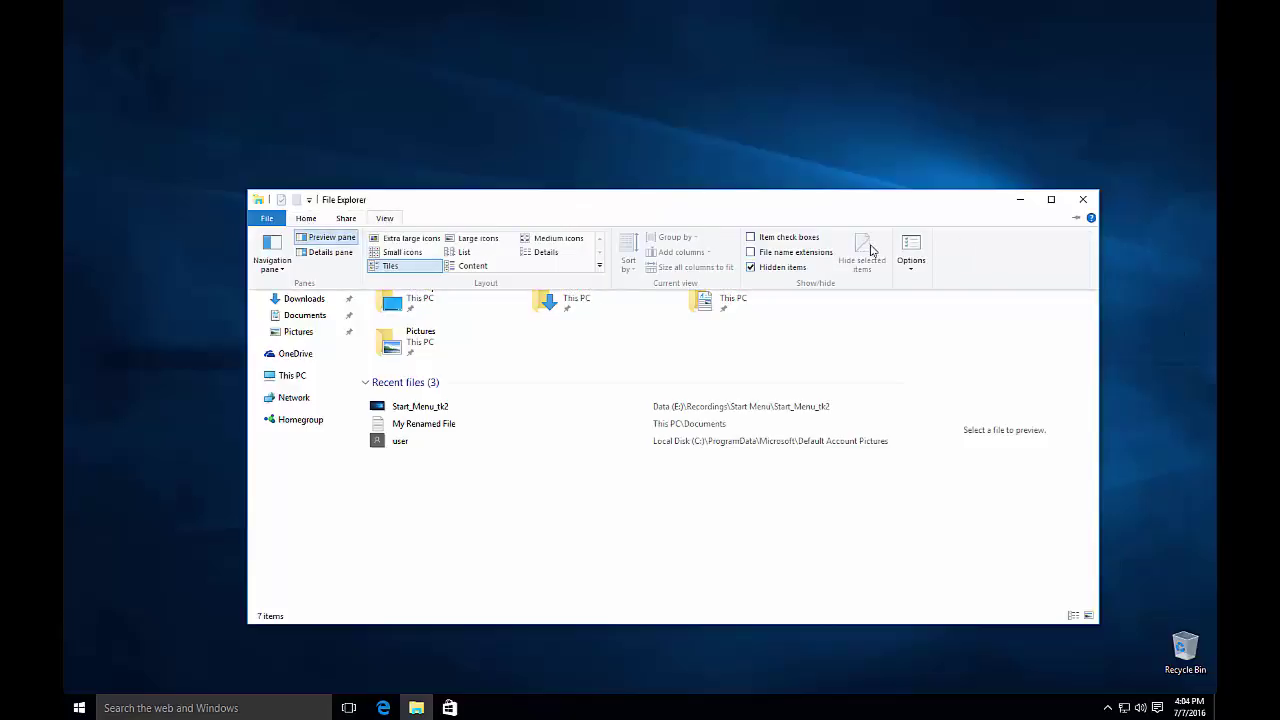
left_click(484, 488)
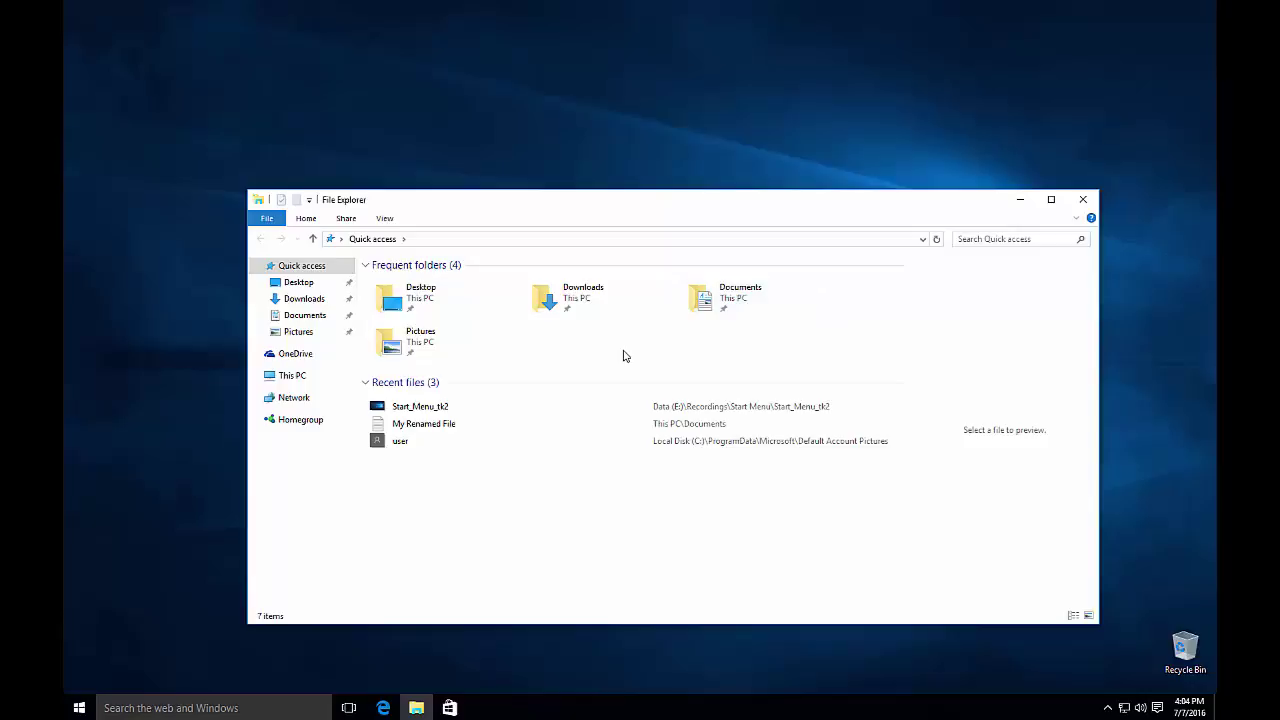
Check the File Explorer entry in the Start menu and close the open File Explorer window.
left_click(82, 709)
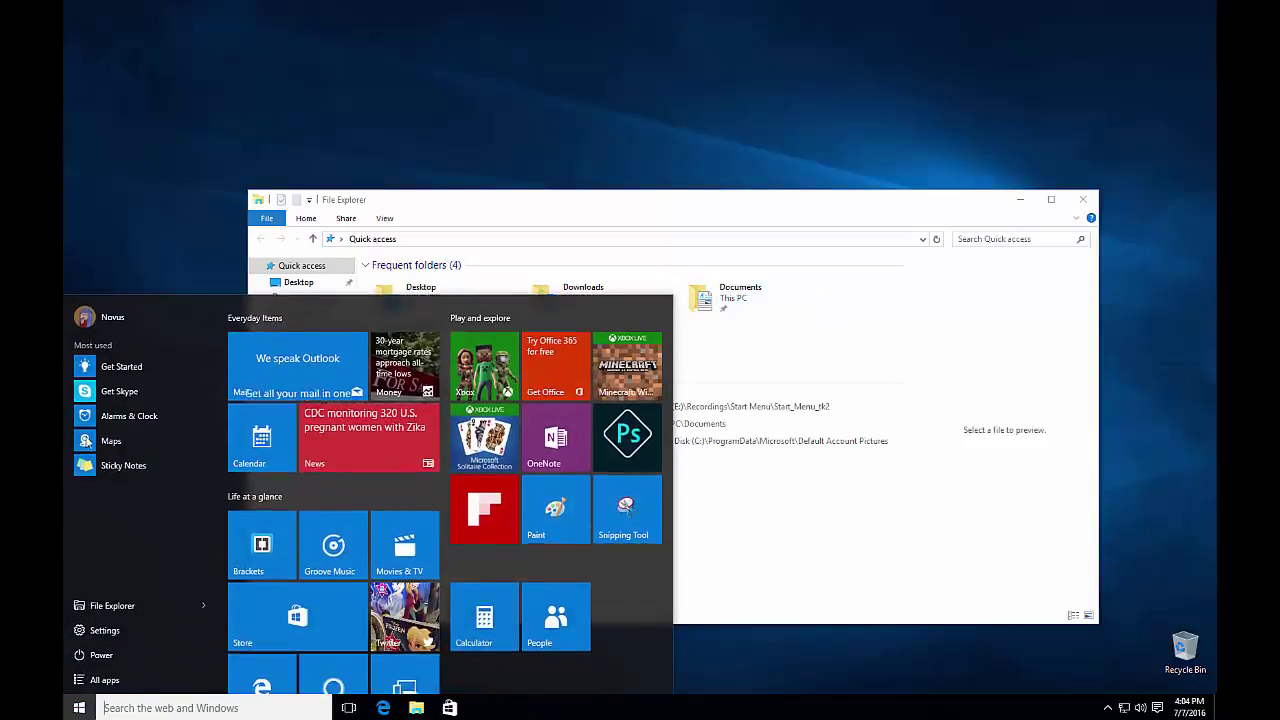
left_click(651, 211)
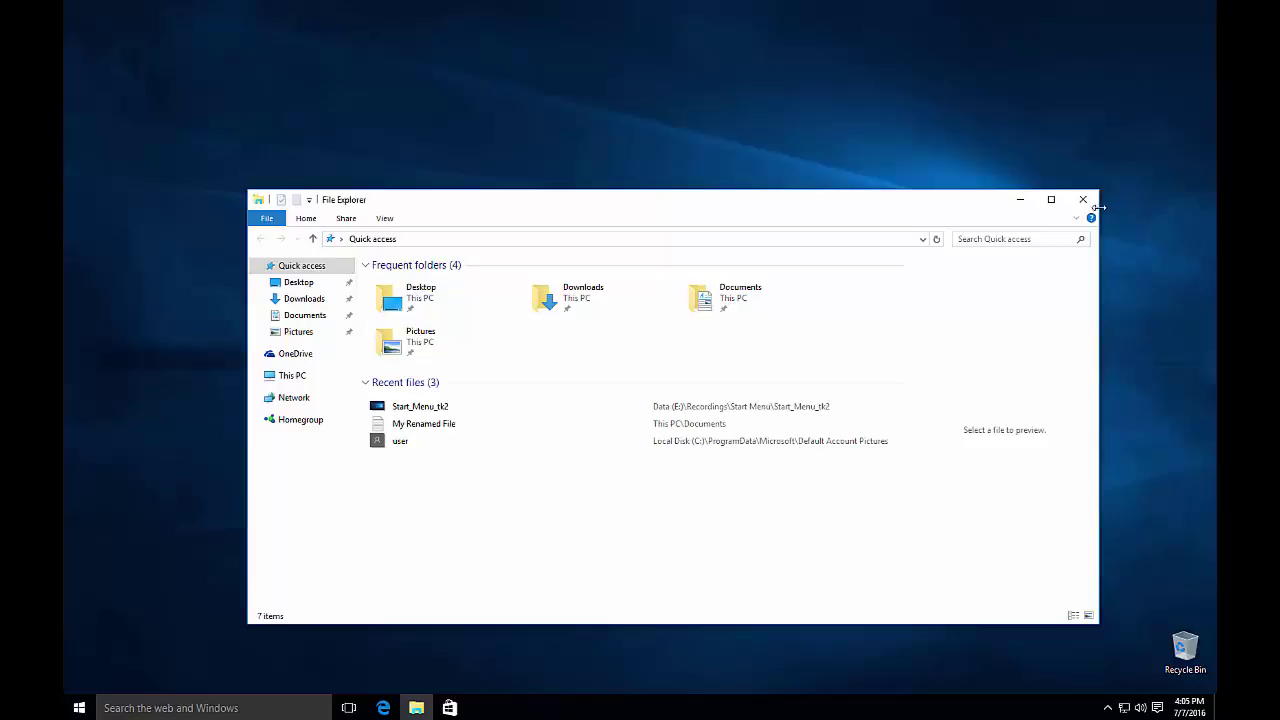
left_click_drag(614, 209, 580, 199)
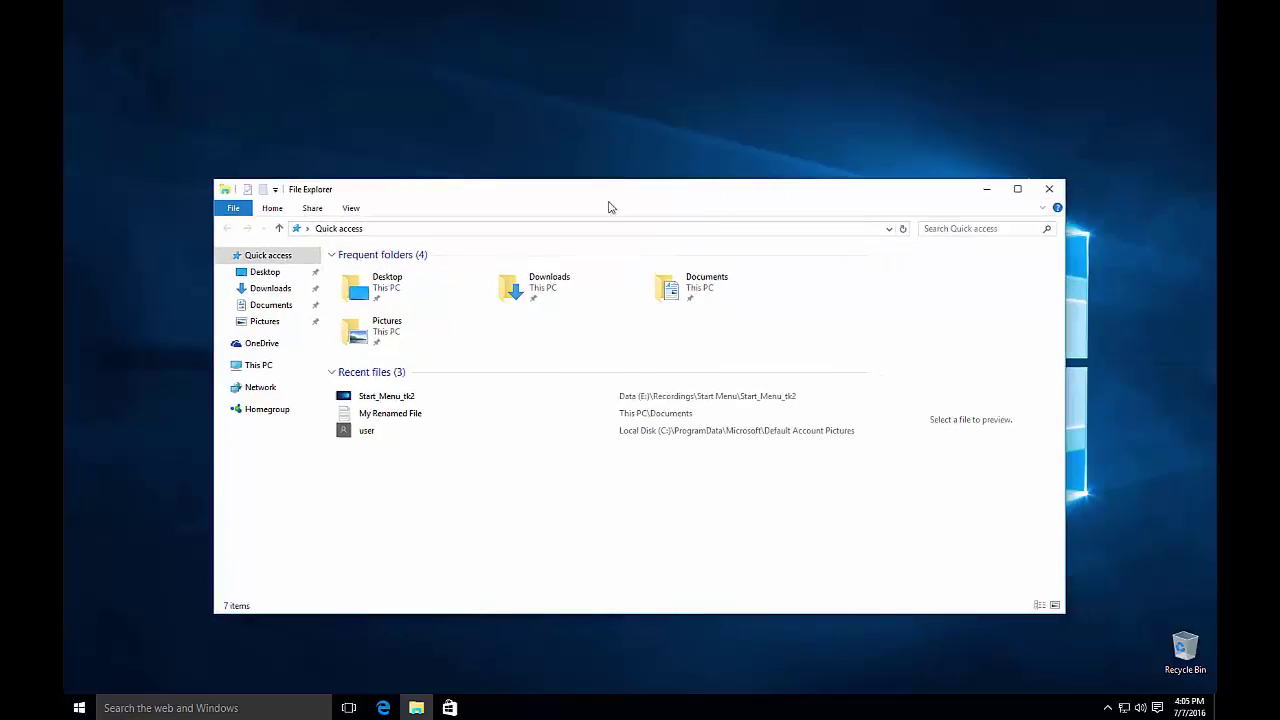
left_click(1049, 189)
Open Settings from the Start menu, view its categories and close the window.
left_click(78, 707)
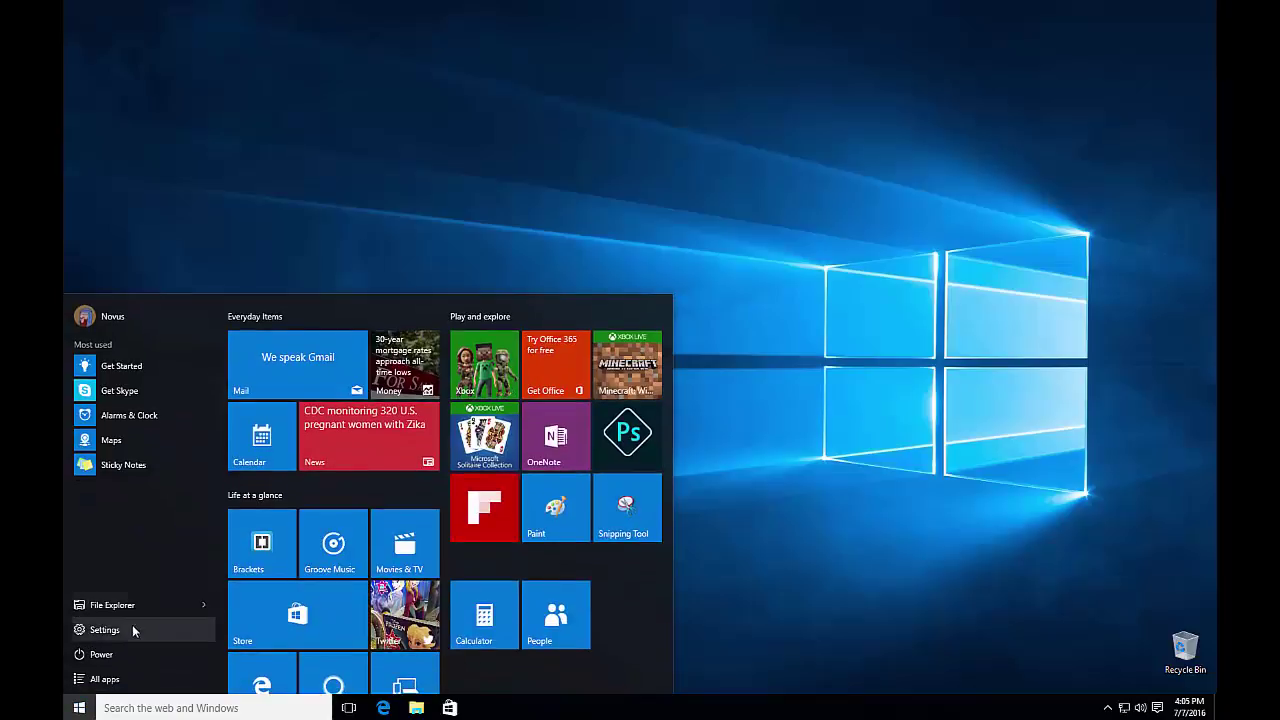
left_click(104, 630)
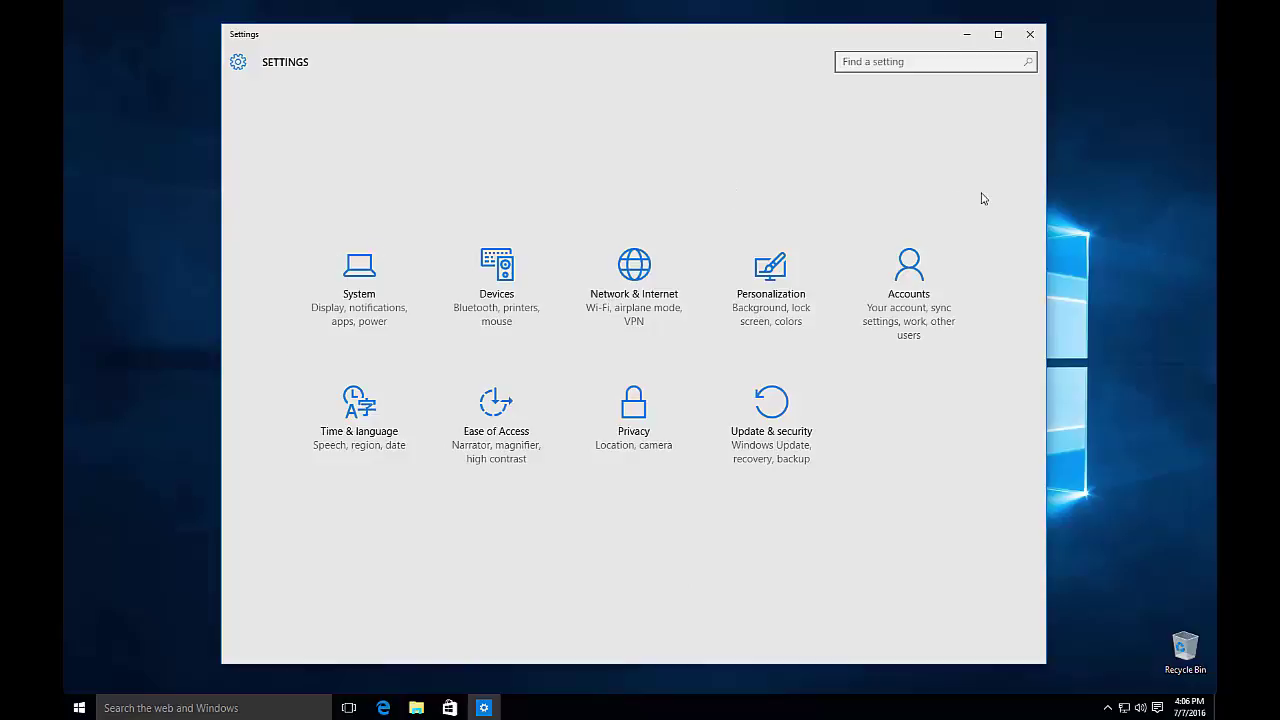
left_click(1030, 35)
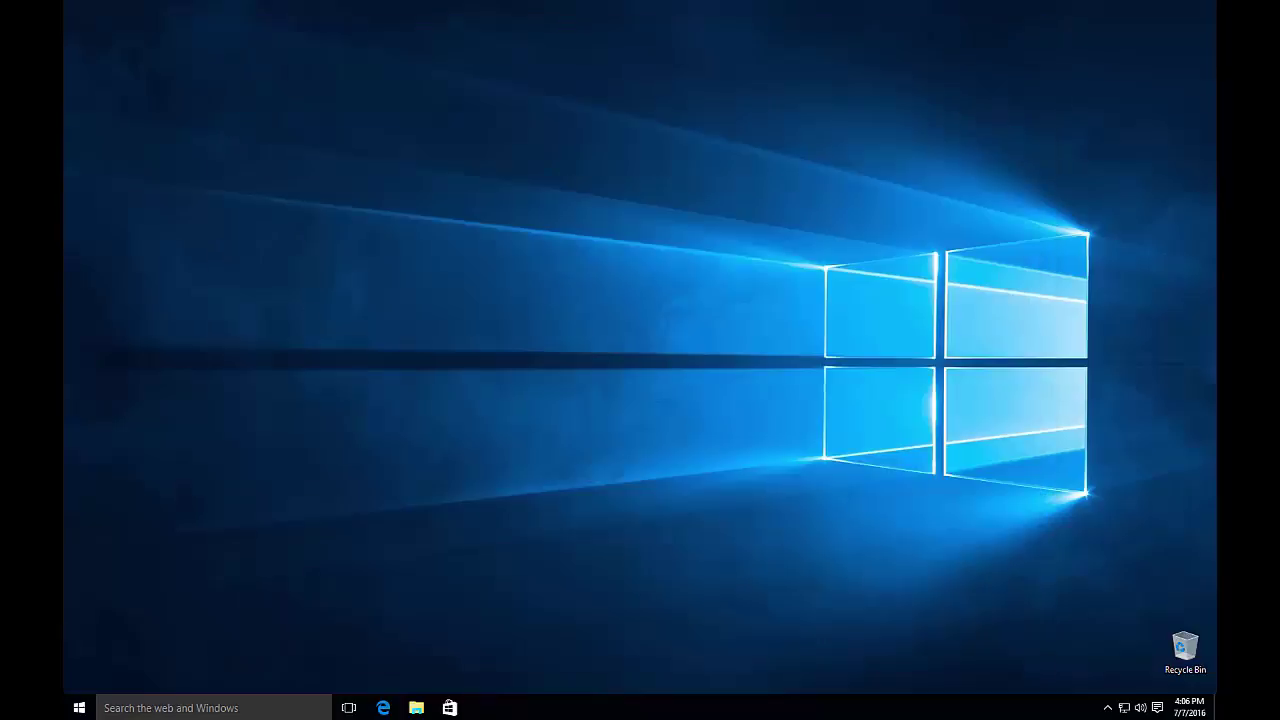
Examine the Sleep, Shut down and Restart choices under Power in the Start menu and dismiss them.
left_click(80, 707)
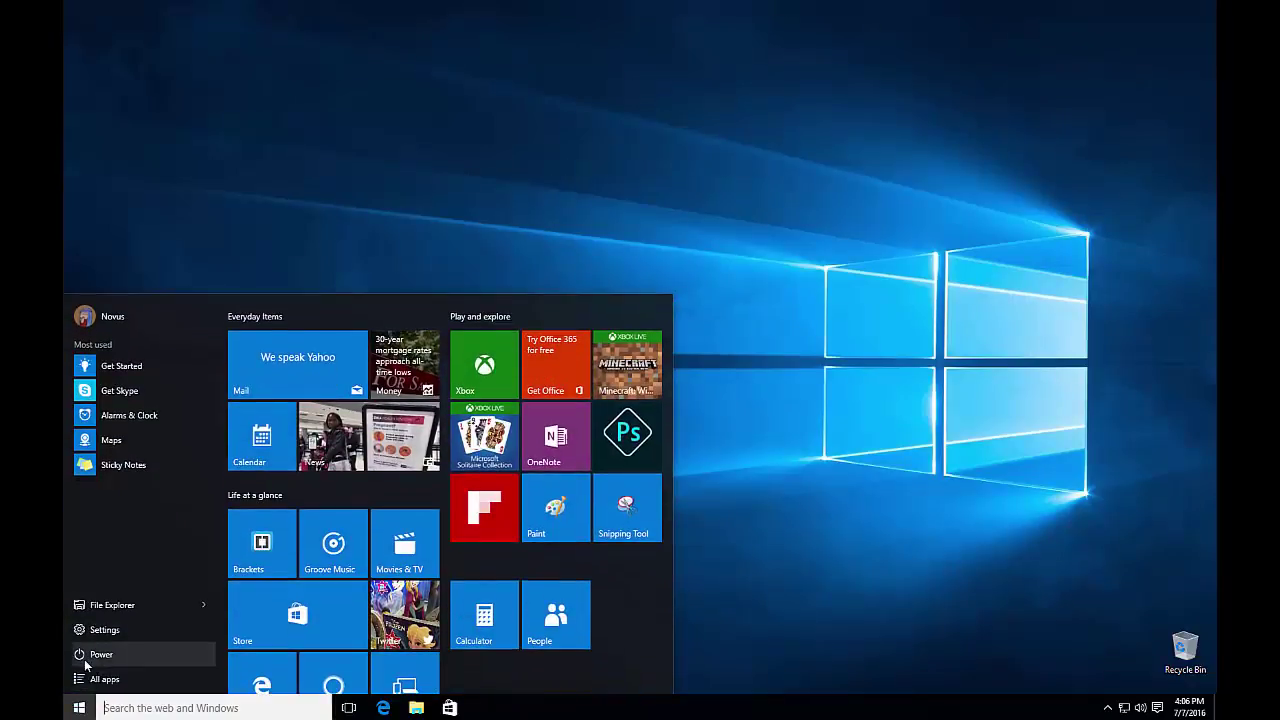
left_click(104, 656)
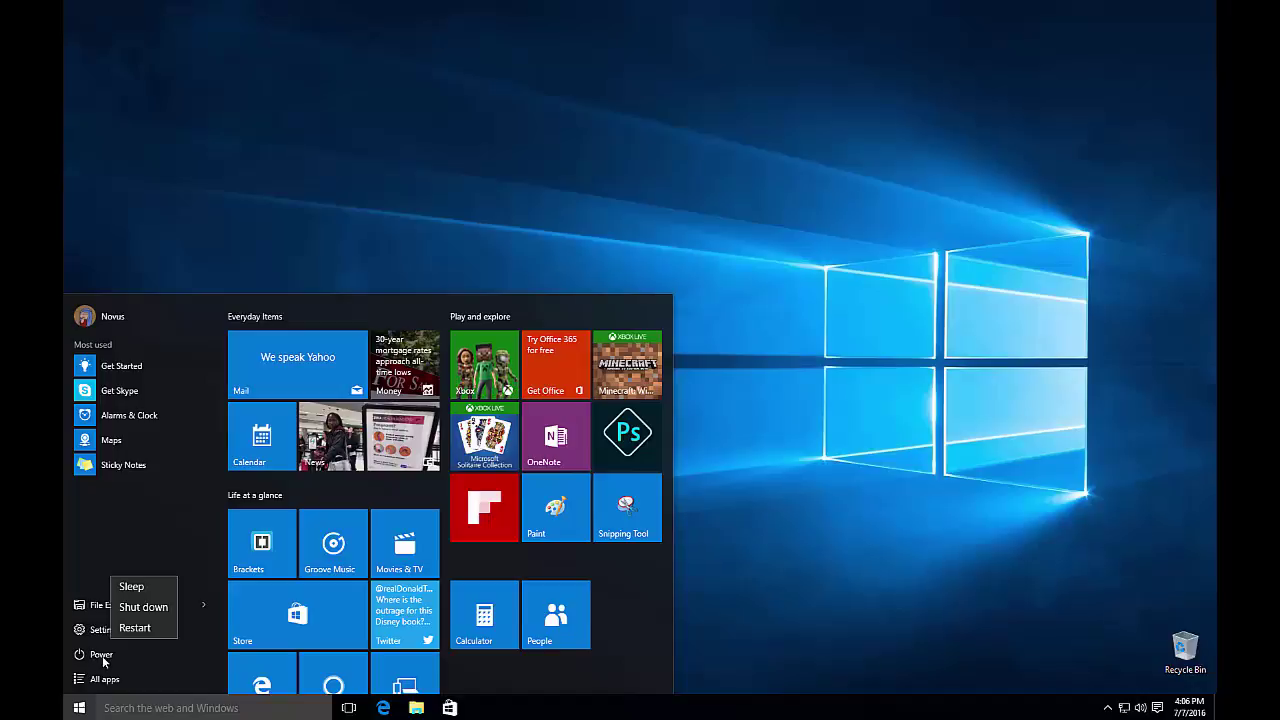
left_click(102, 655)
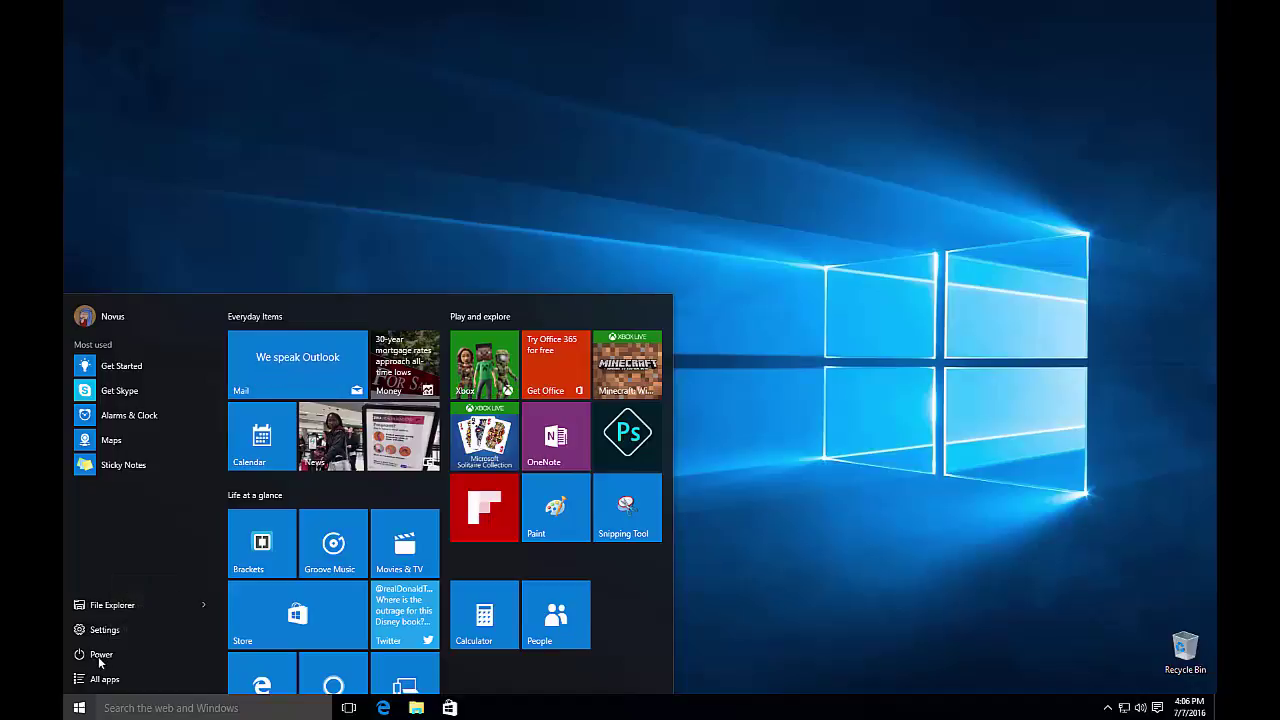
left_click(102, 655)
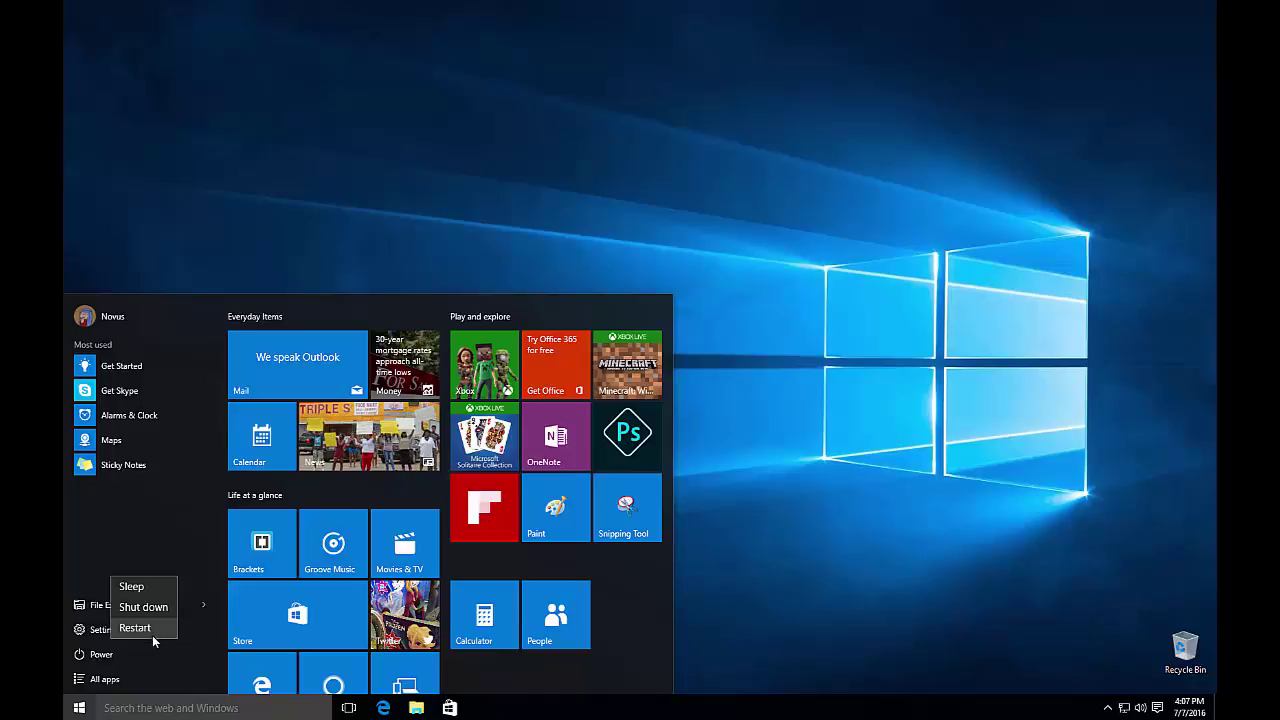
left_click(105, 525)
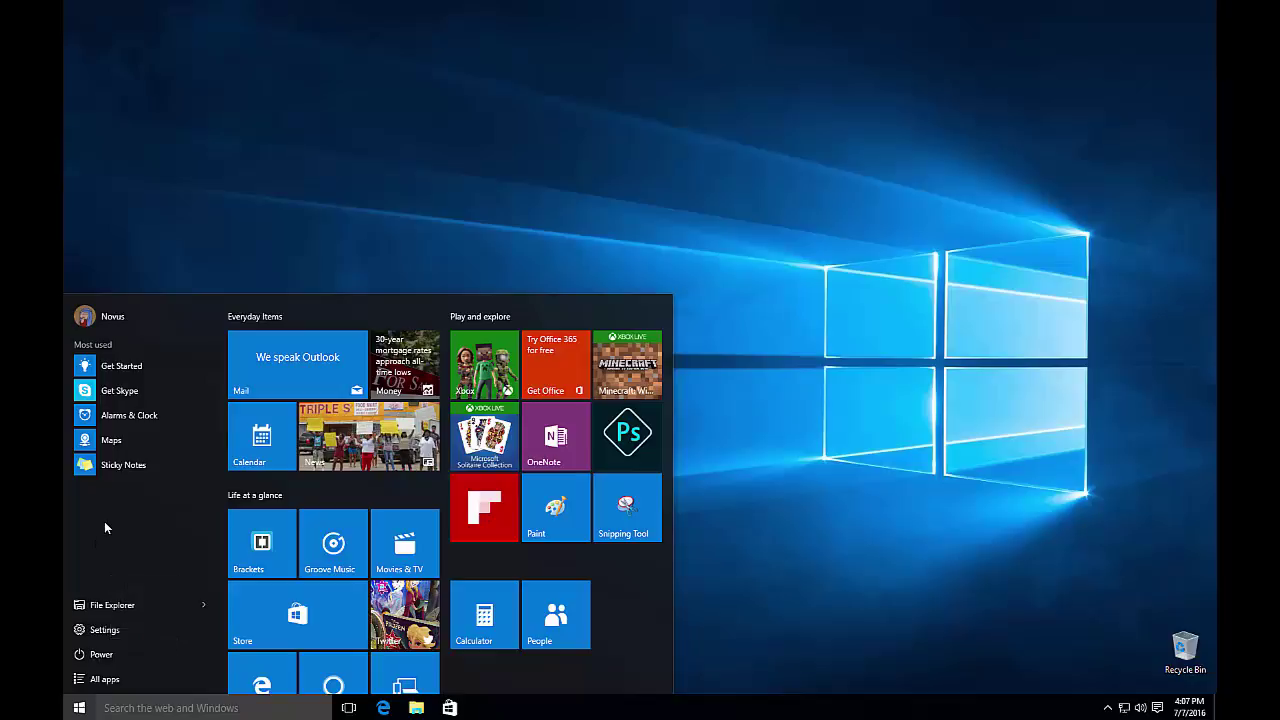
Compare the taskbar search pane with the Start menu by alternating between them, and dismiss the search pane.
left_click(240, 708)
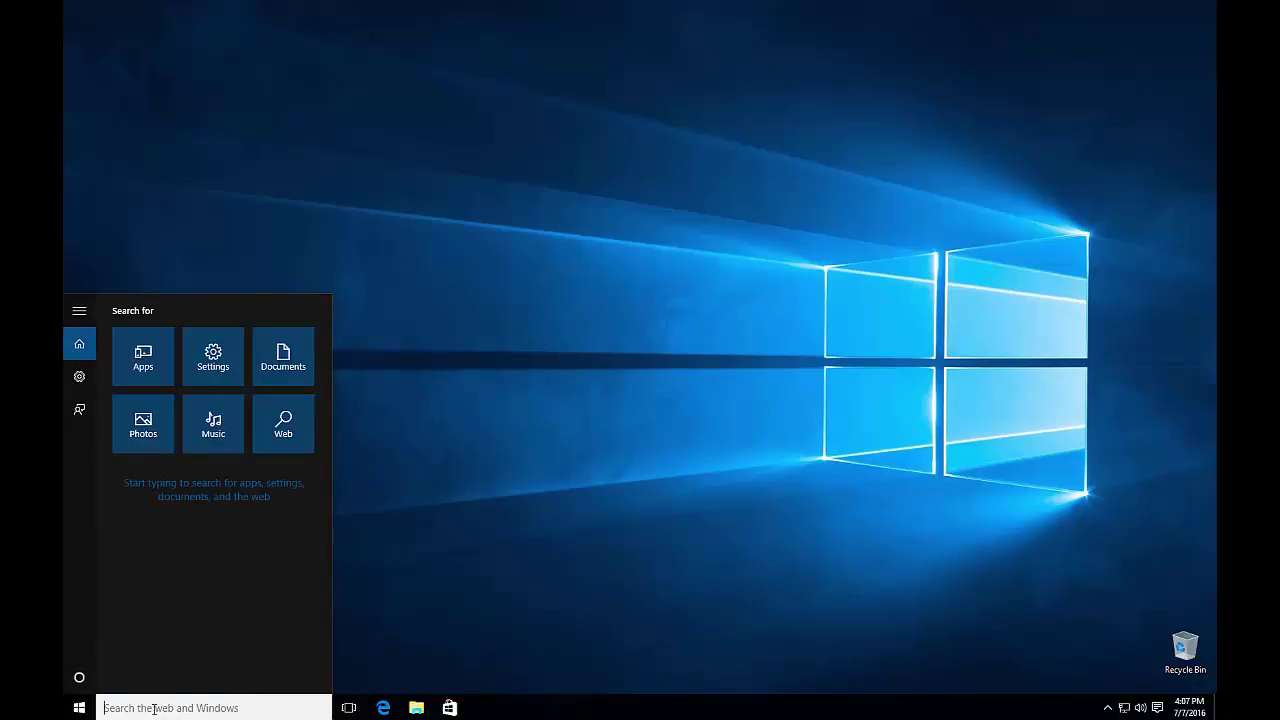
left_click(75, 708)
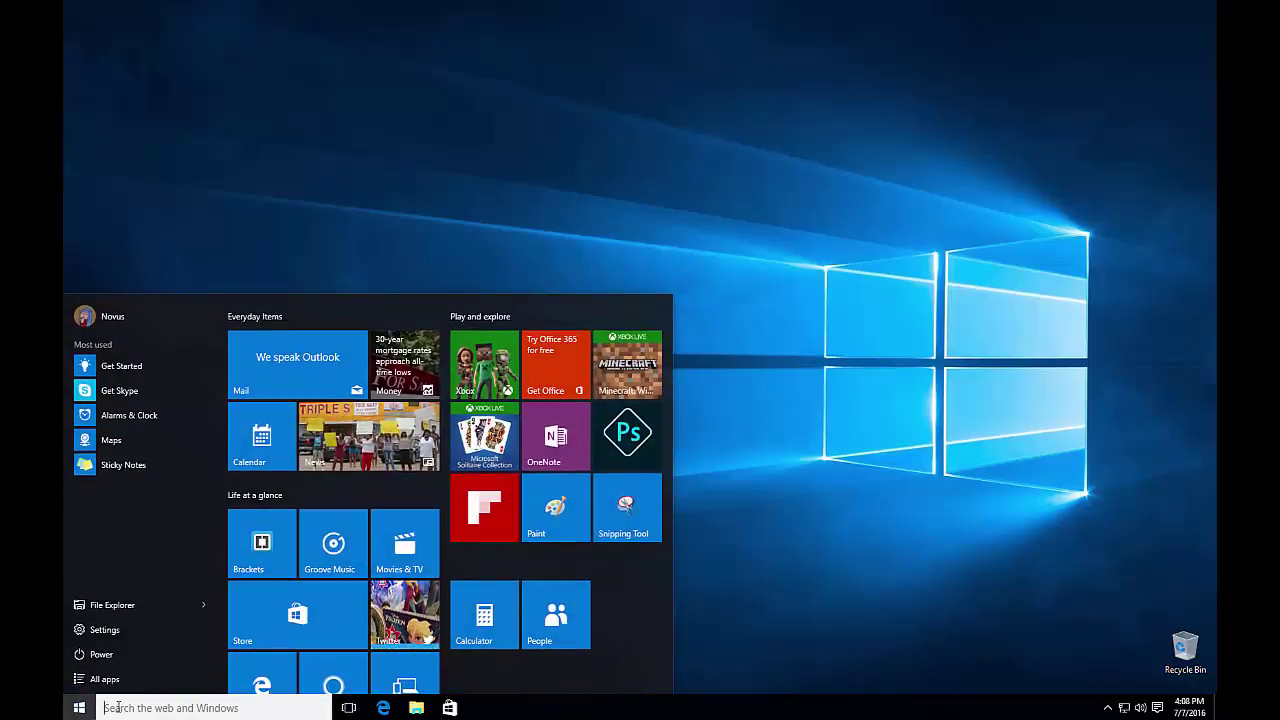
left_click(117, 707)
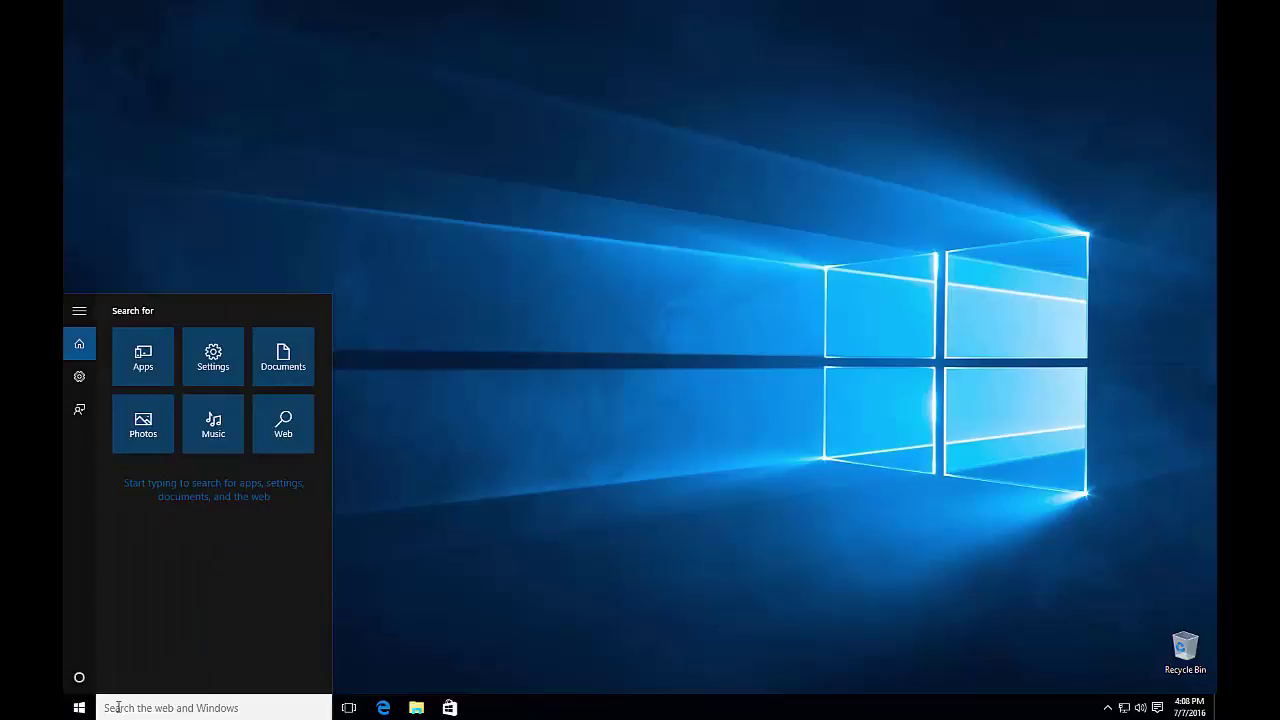
left_click(74, 705)
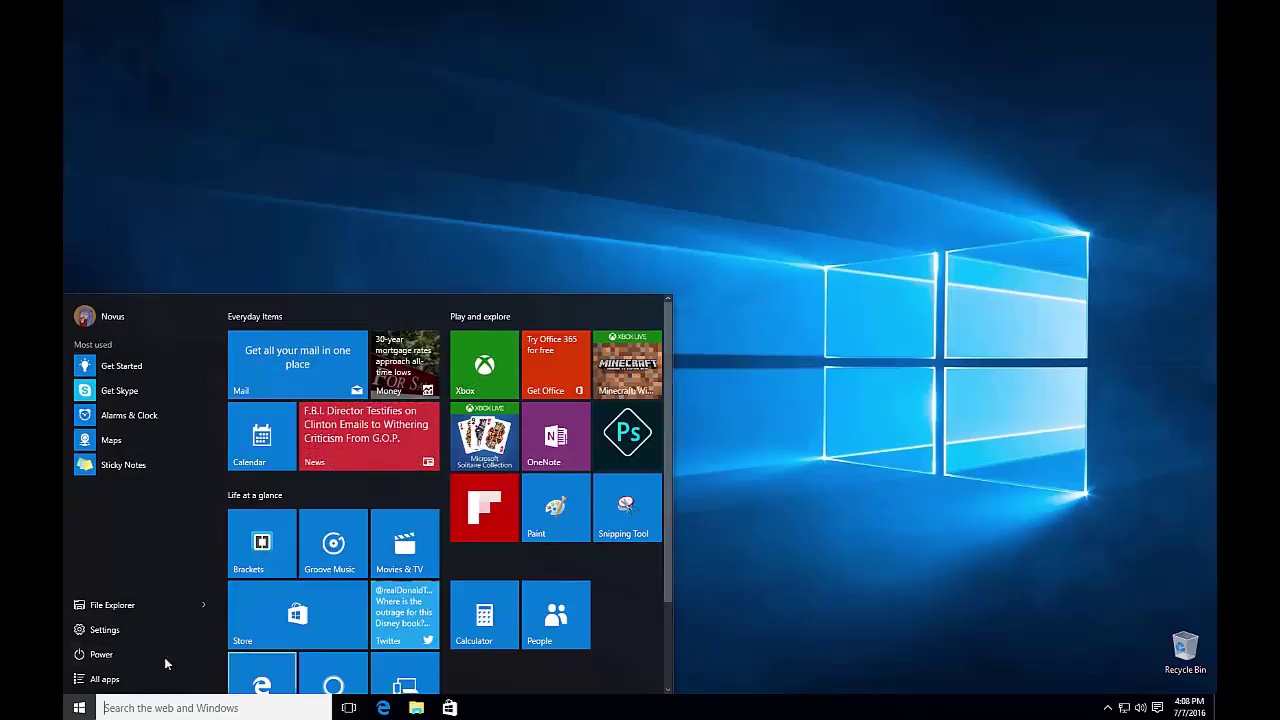
left_click(132, 706)
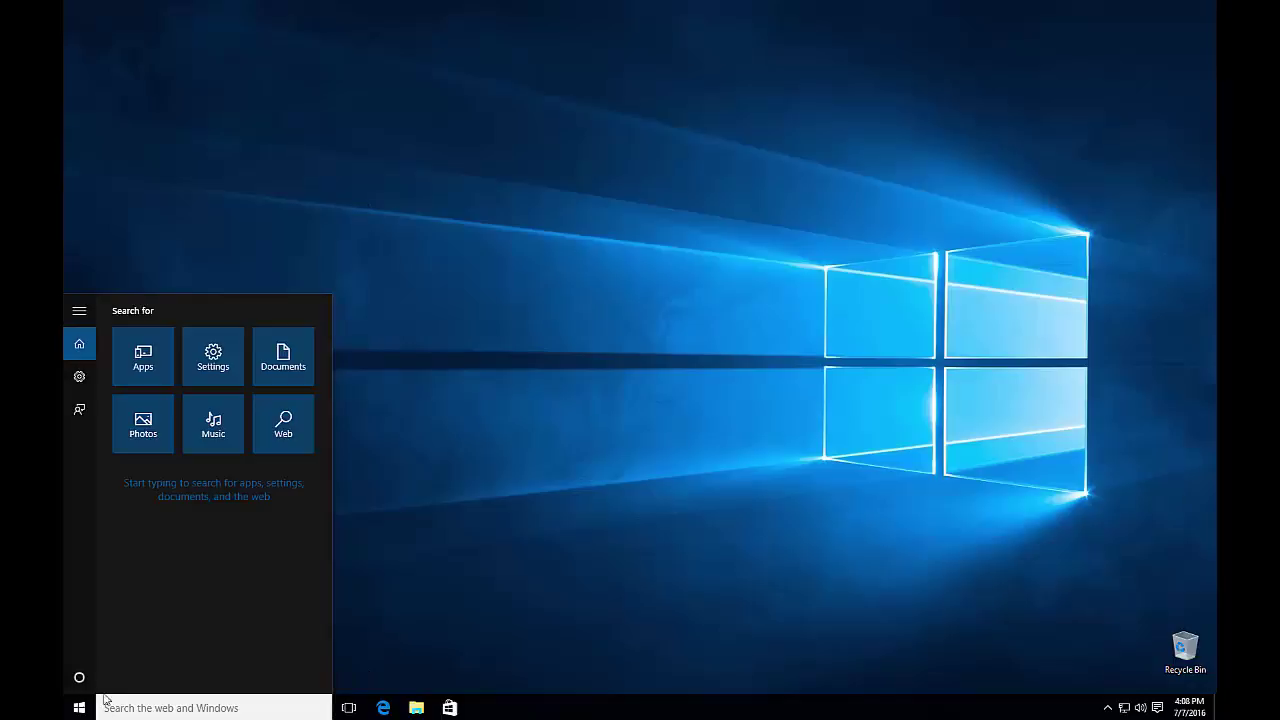
left_click(505, 590)
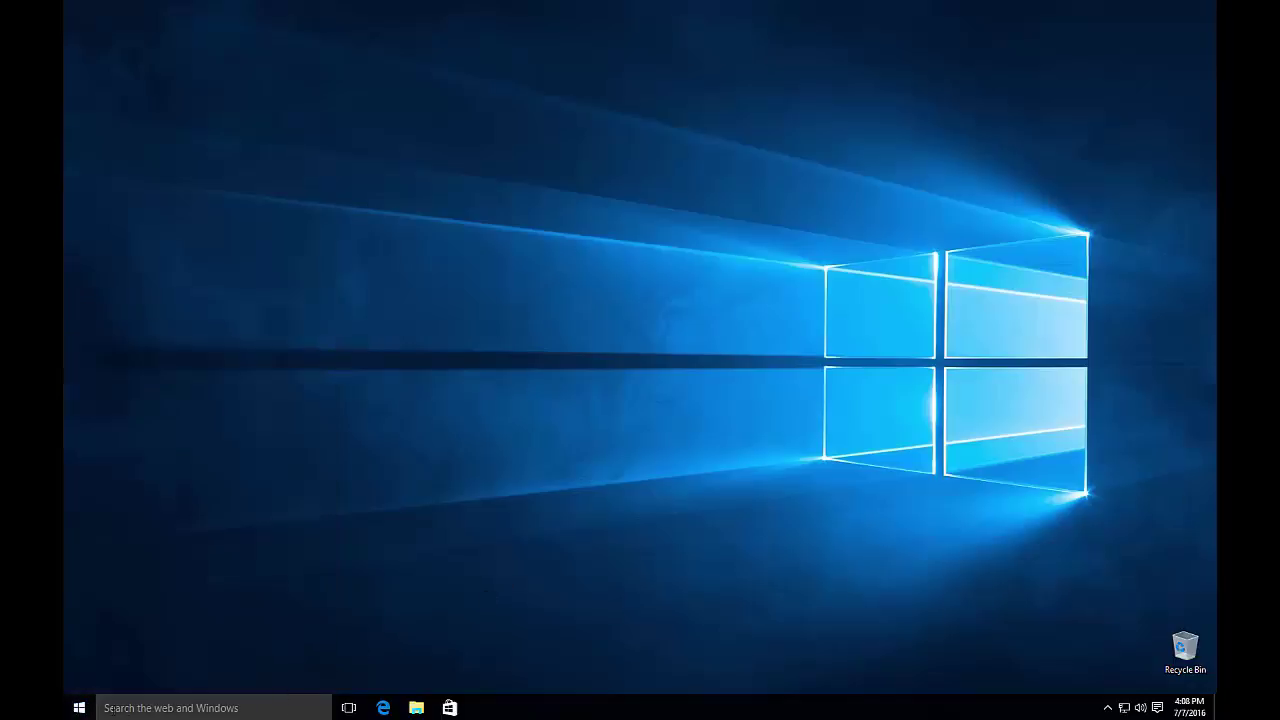
left_click(288, 713)
left_click(537, 629)
Search for "trains" and "brack" starting from the Start menu, clearing the search text after each.
left_click(78, 709)
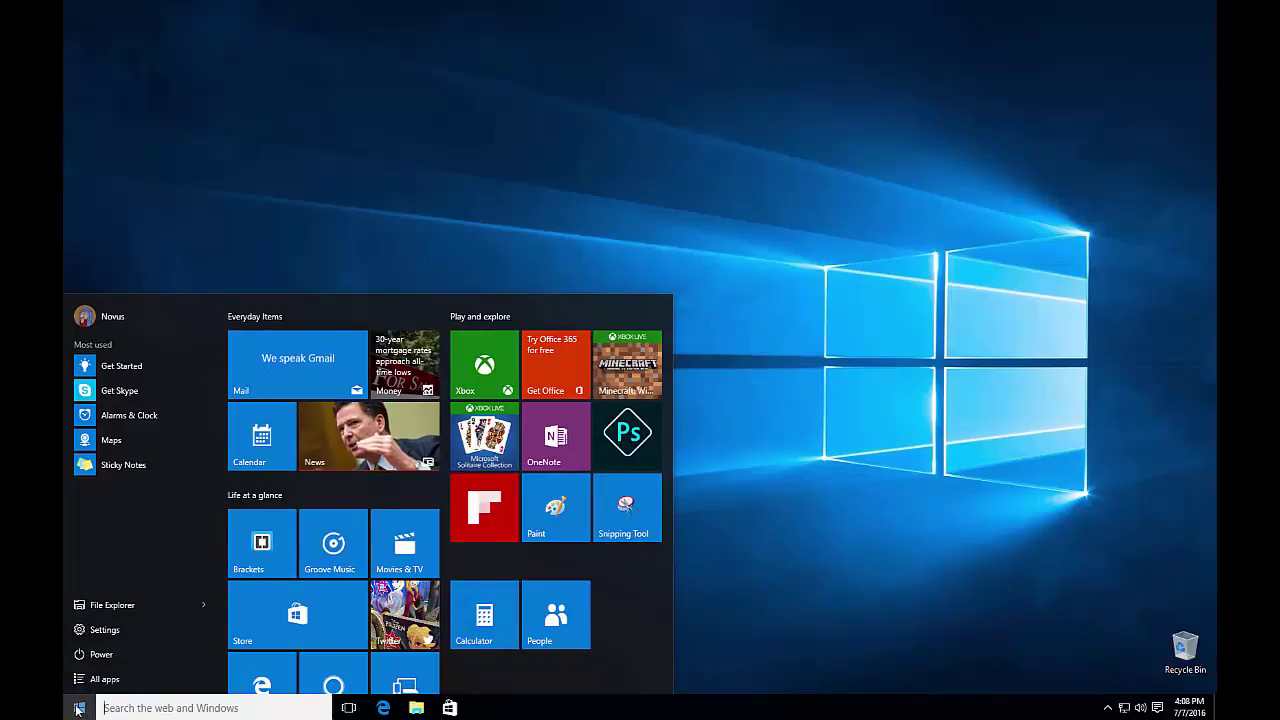
type("trains")
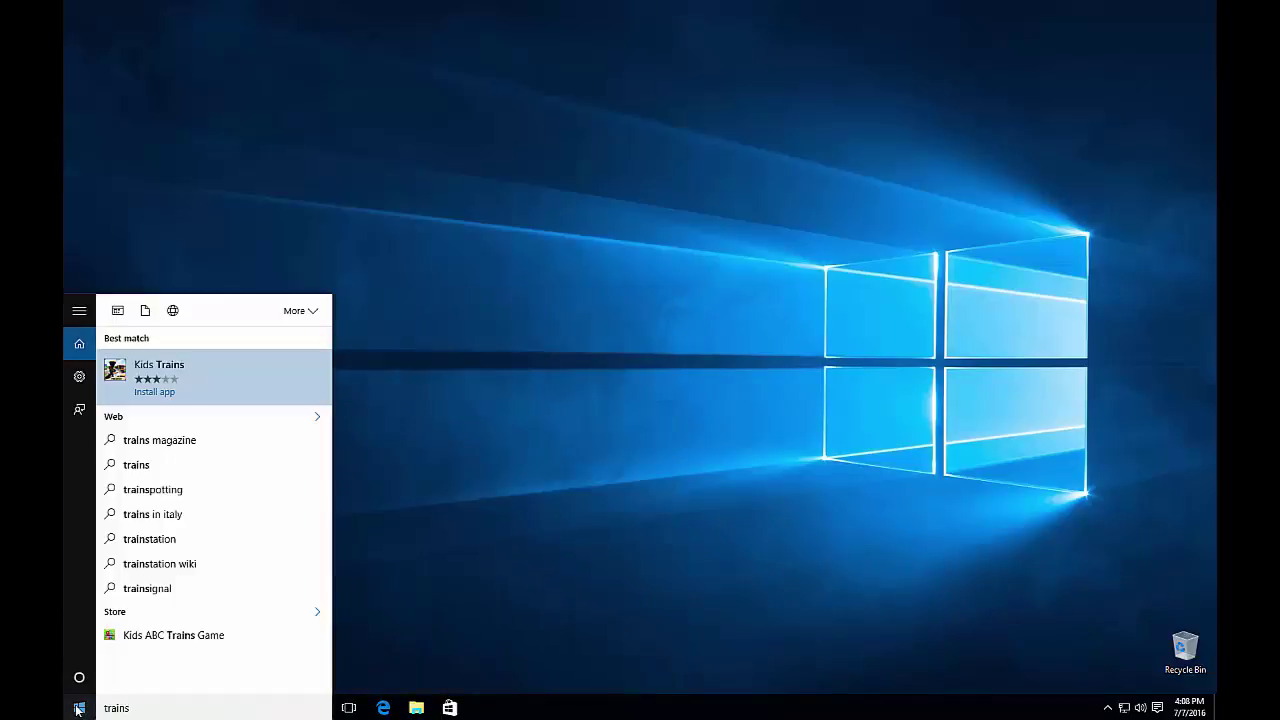
key("BackSpace")
key("BackSpace")
key("BackSpace")
key("BackSpace")
key("BackSpace")
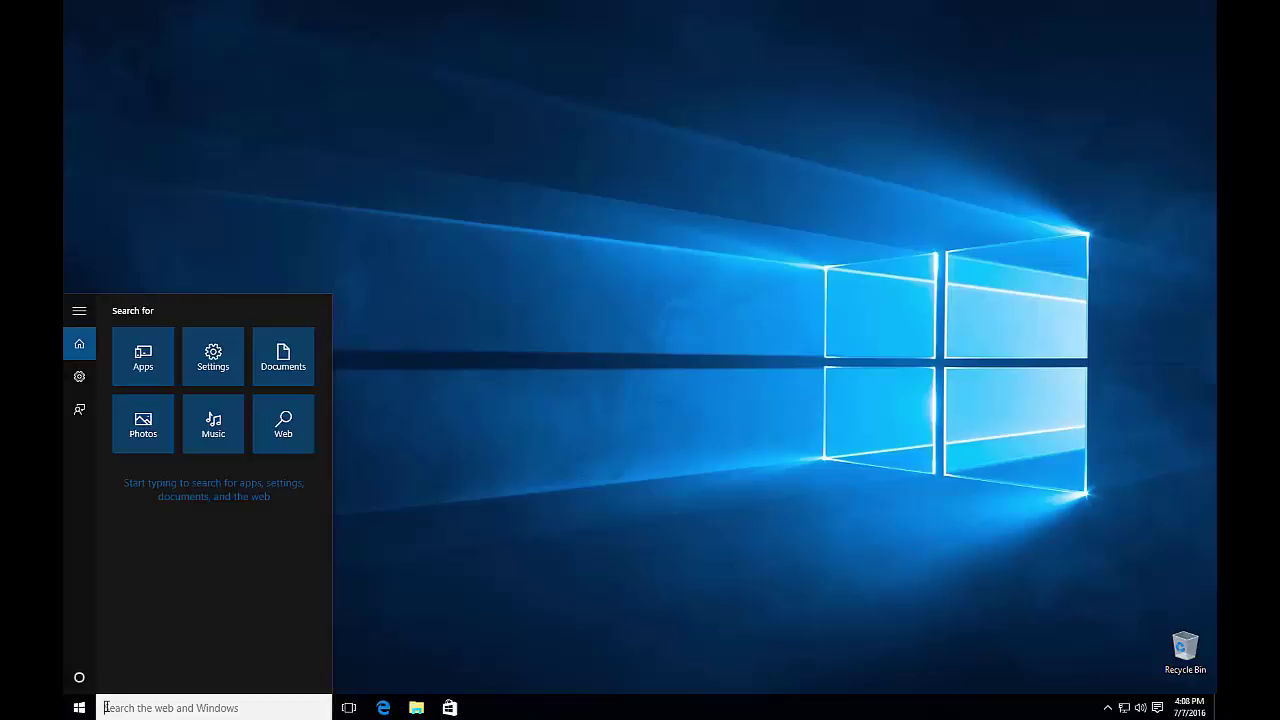
type("brack")
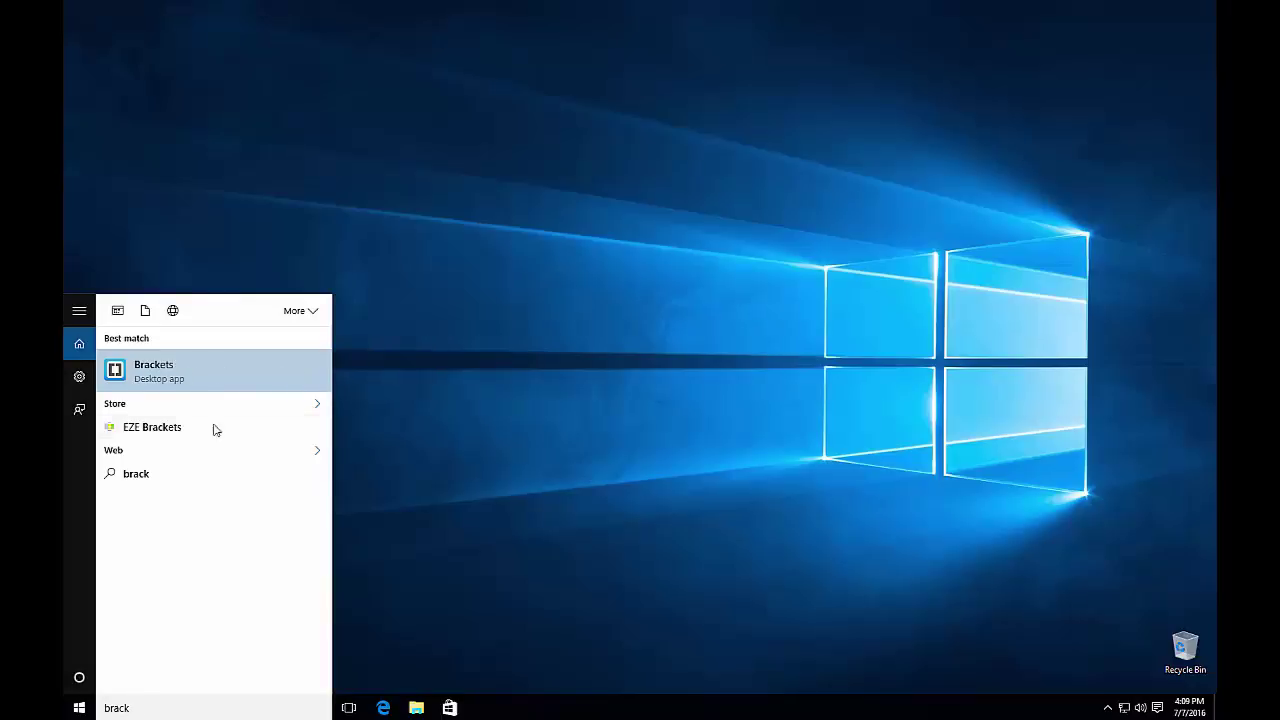
key("BackSpace")
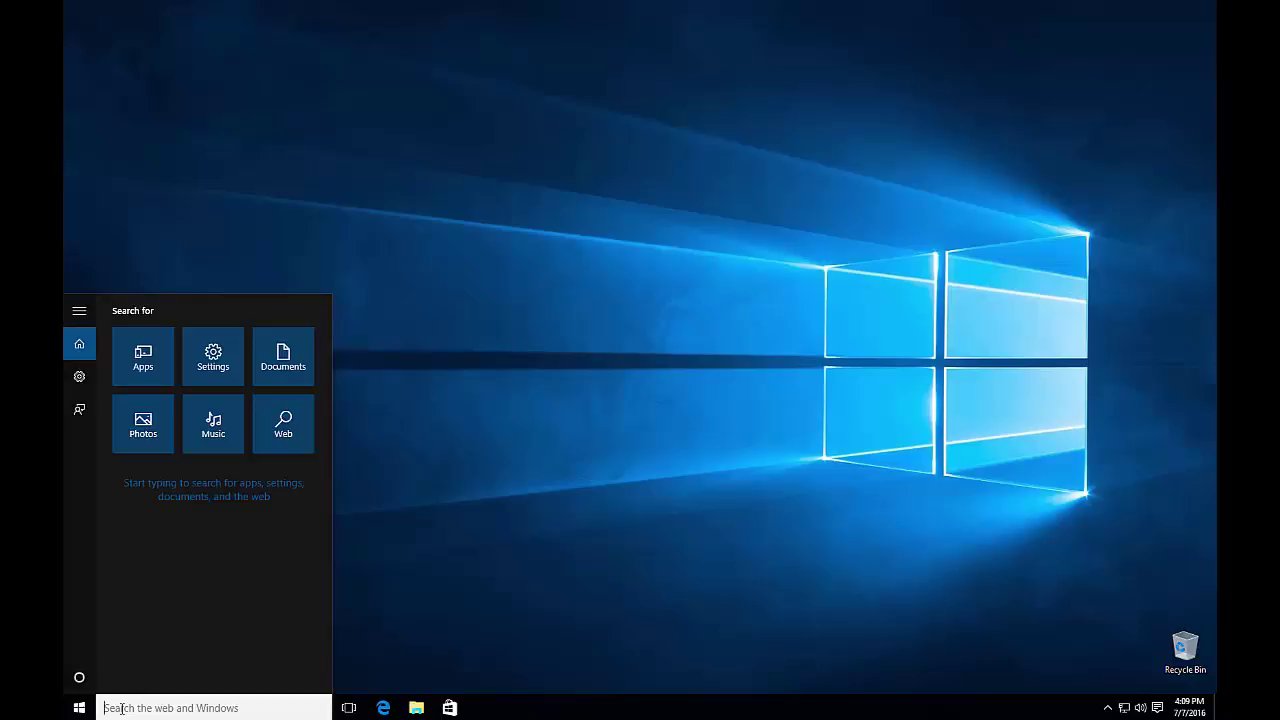
Search for "mahjong", open the result in the Store and close the Store window.
type("mahjong")
key("Return")
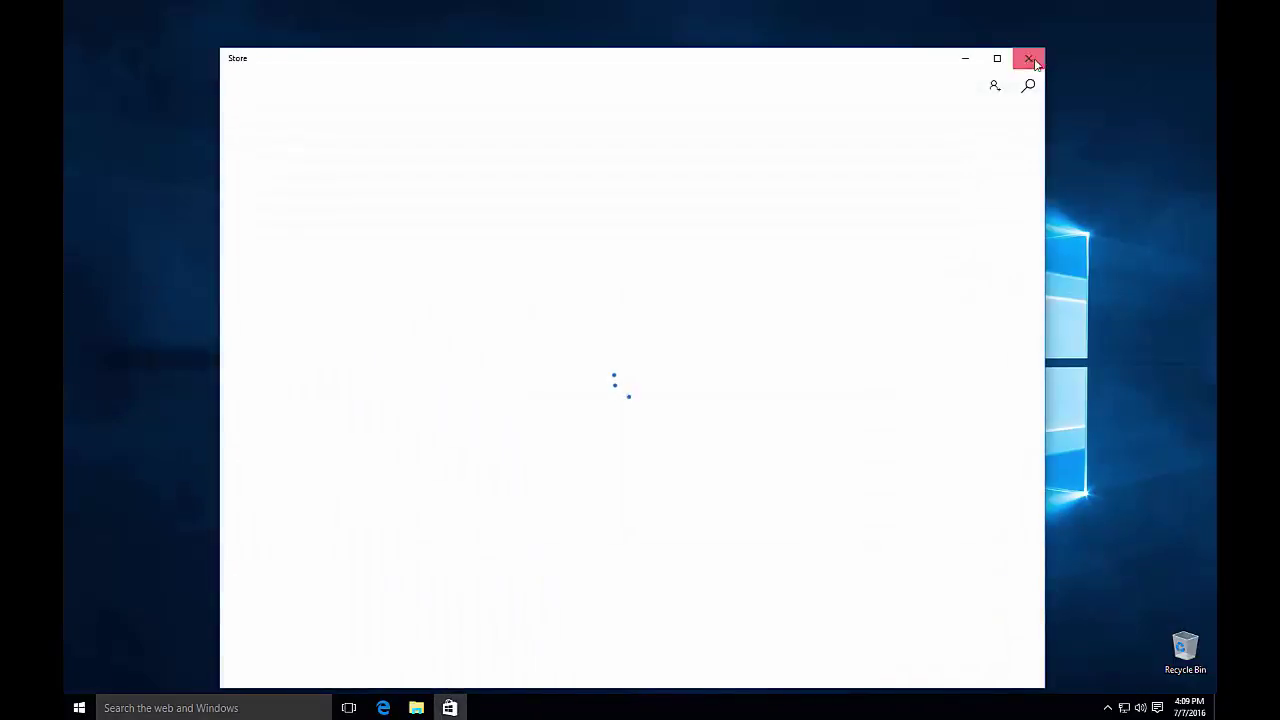
left_click(1028, 58)
Search the web for "trains of oakland" from the taskbar, look through the results page and close the browser.
left_click(241, 708)
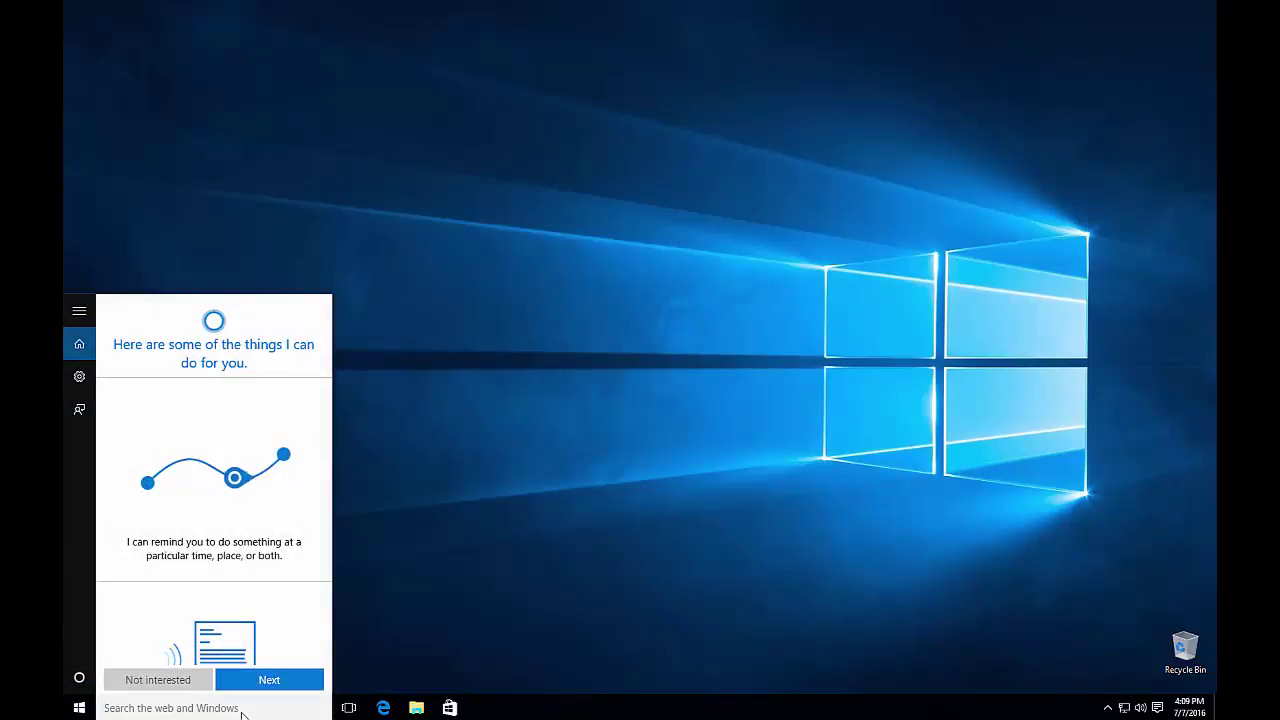
type("trains of oakland")
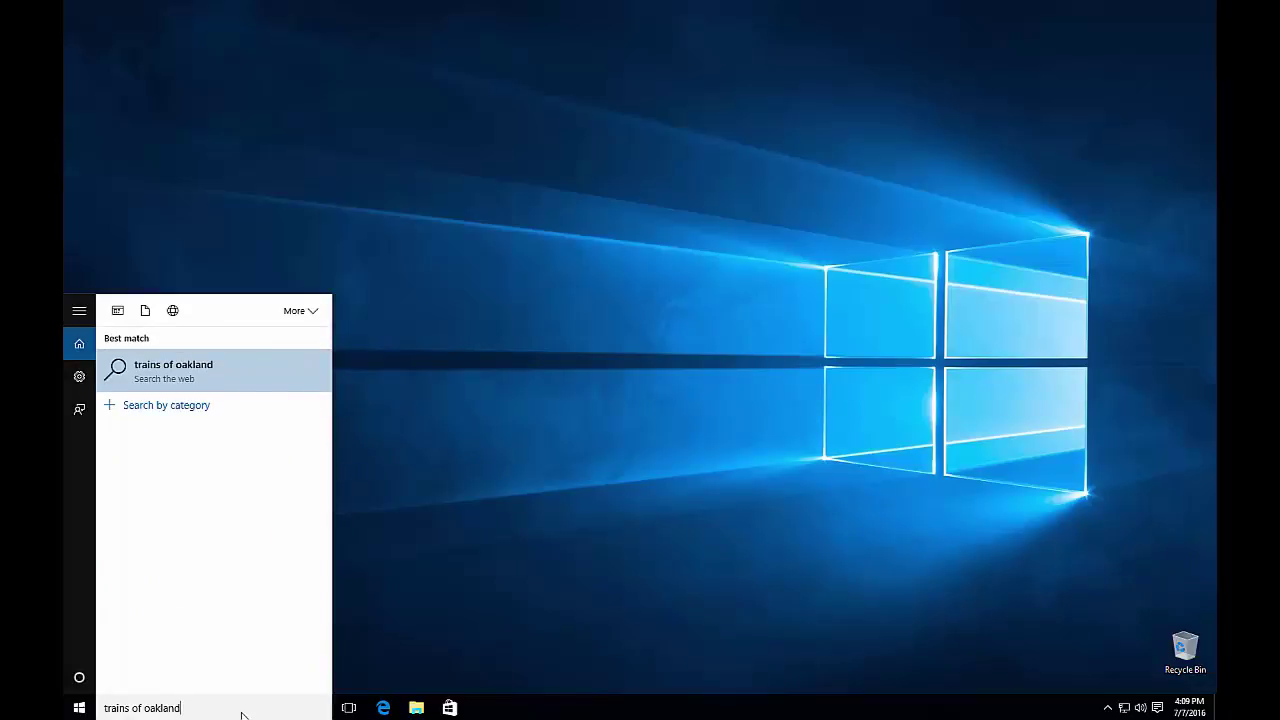
key("Return")
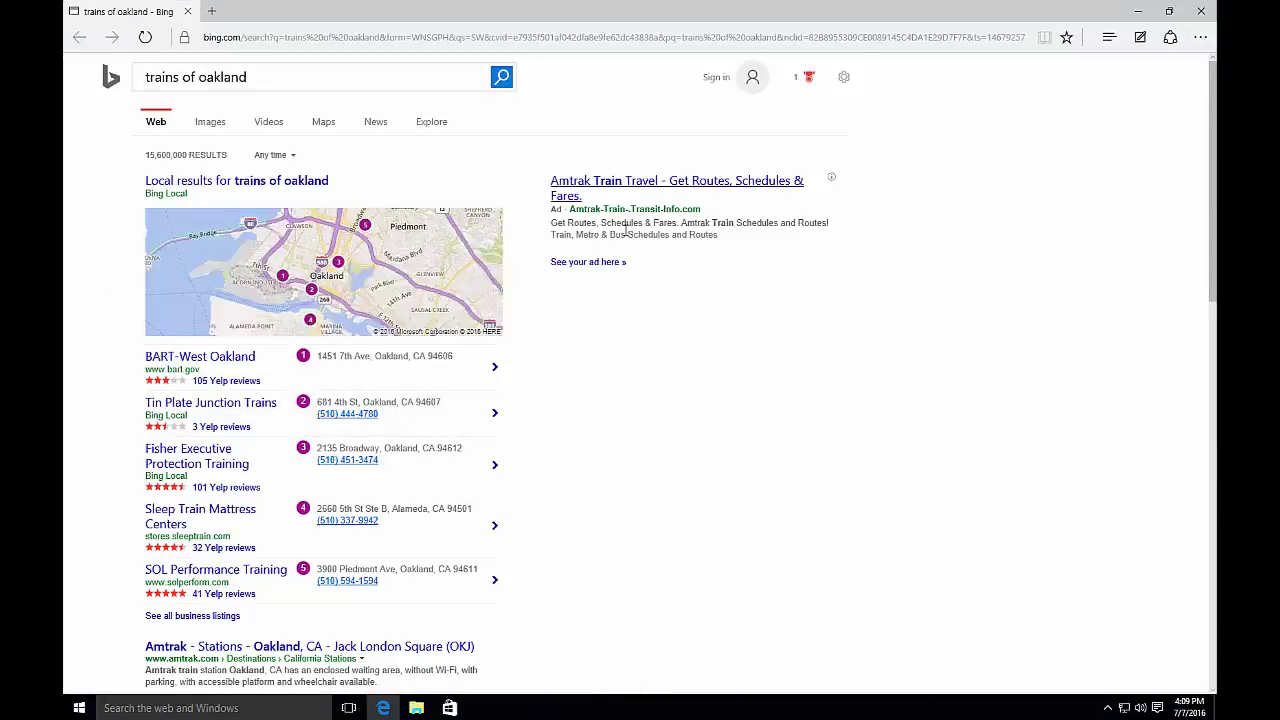
scroll(634, 237, "down", 2)
scroll(117, 247, "down", 8)
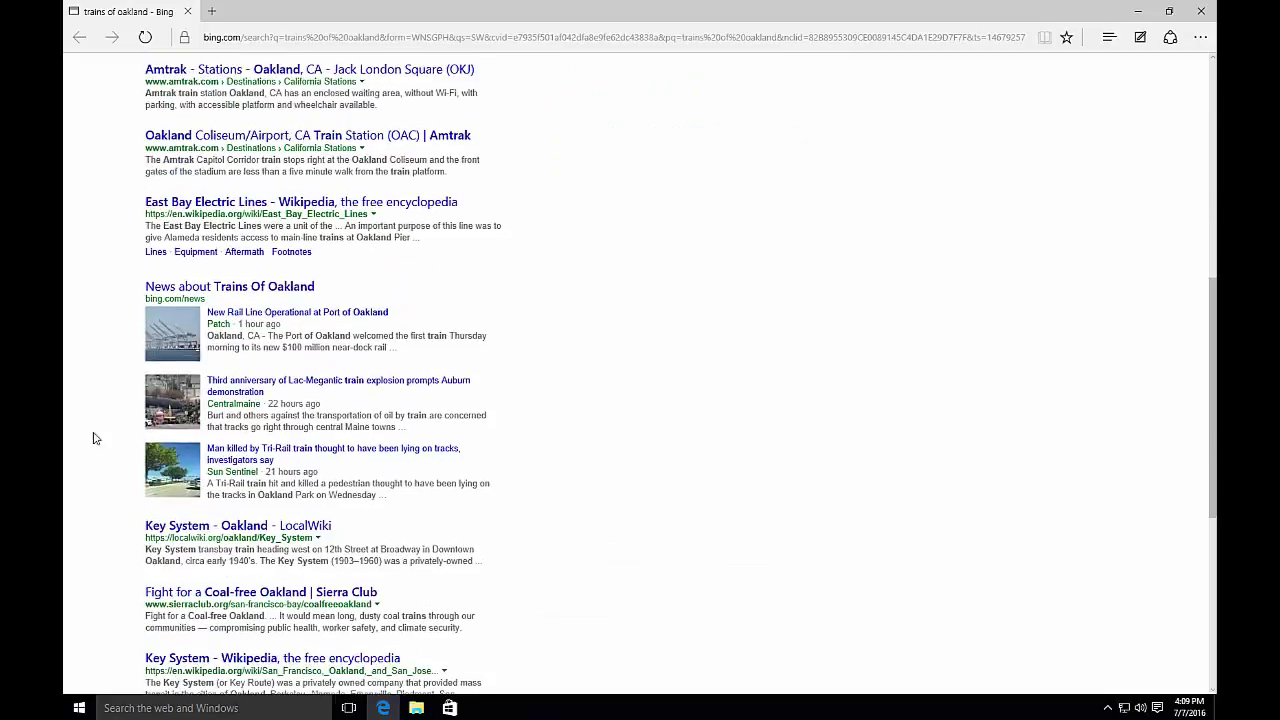
scroll(663, 523, "up", 10)
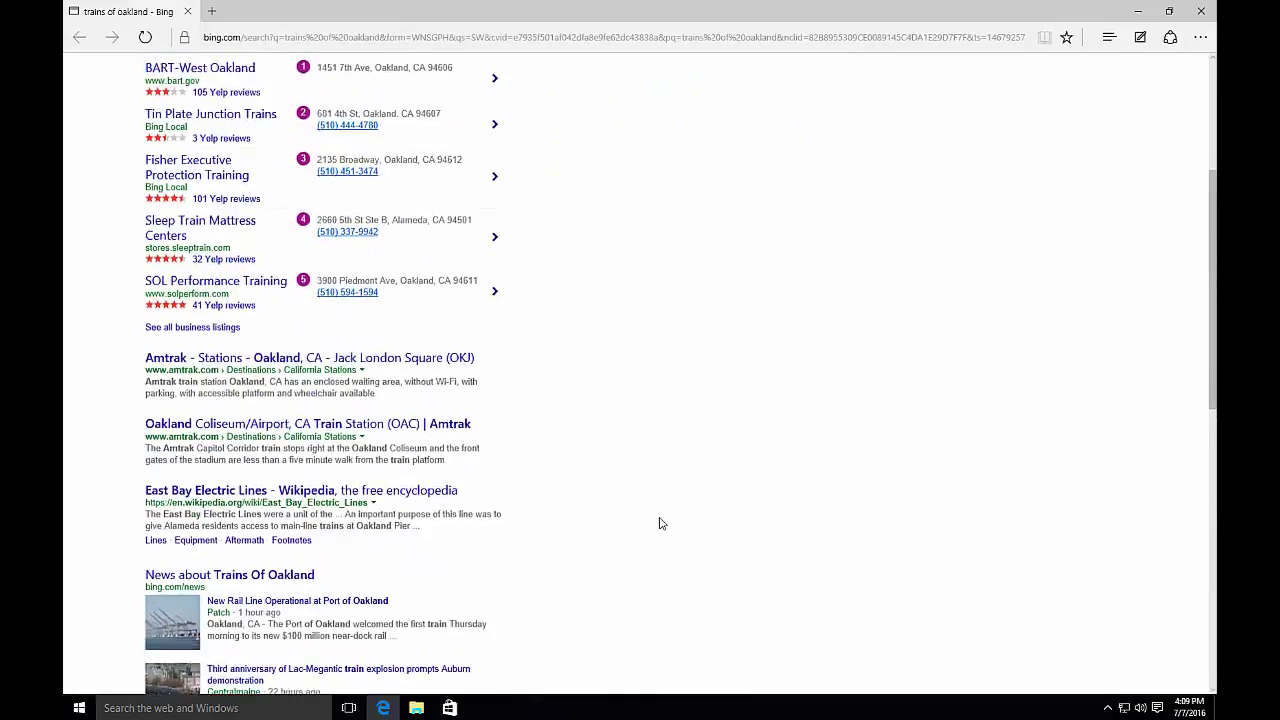
left_click(1201, 11)
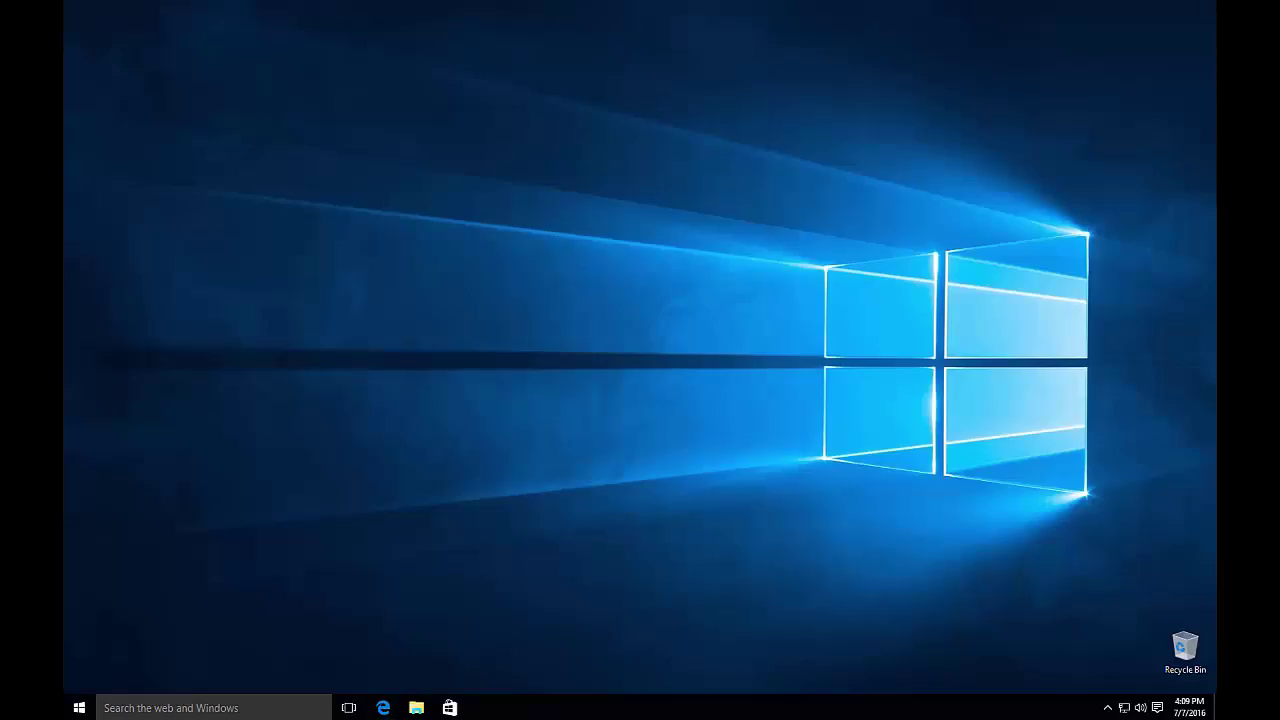
Look through Cortana's introduction of what it can do in the taskbar search pane.
left_click(157, 708)
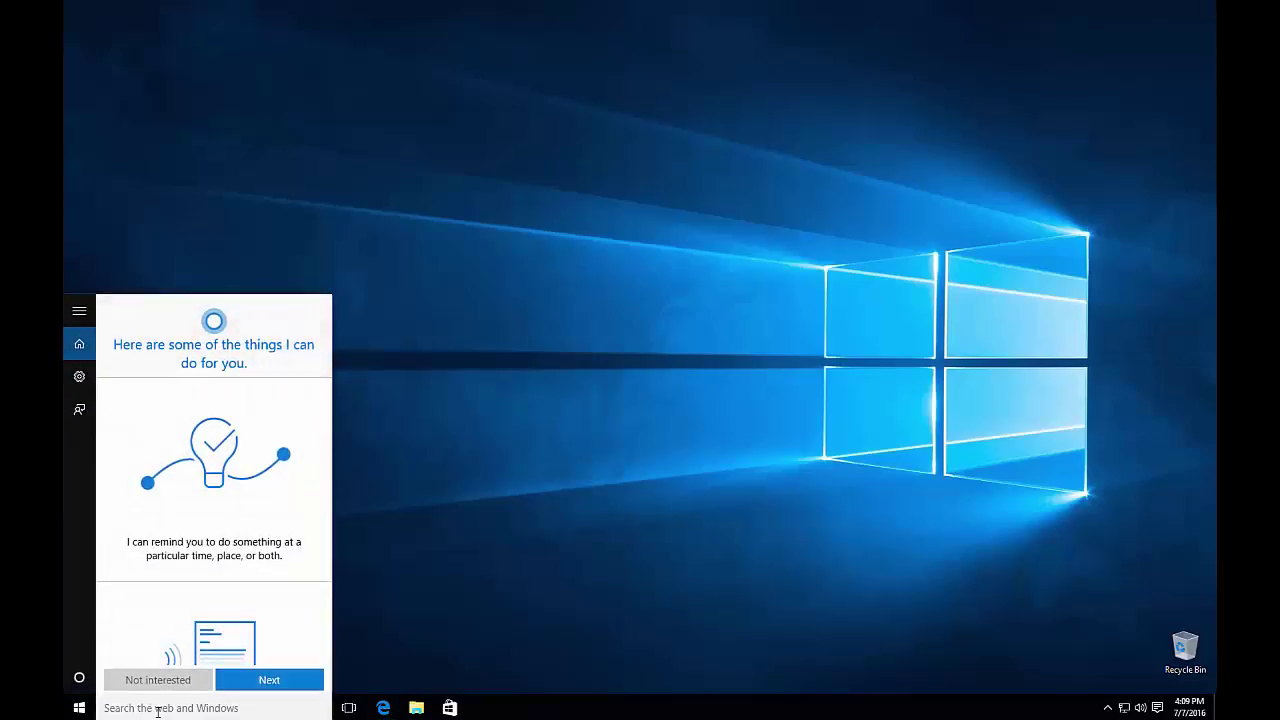
key("super")
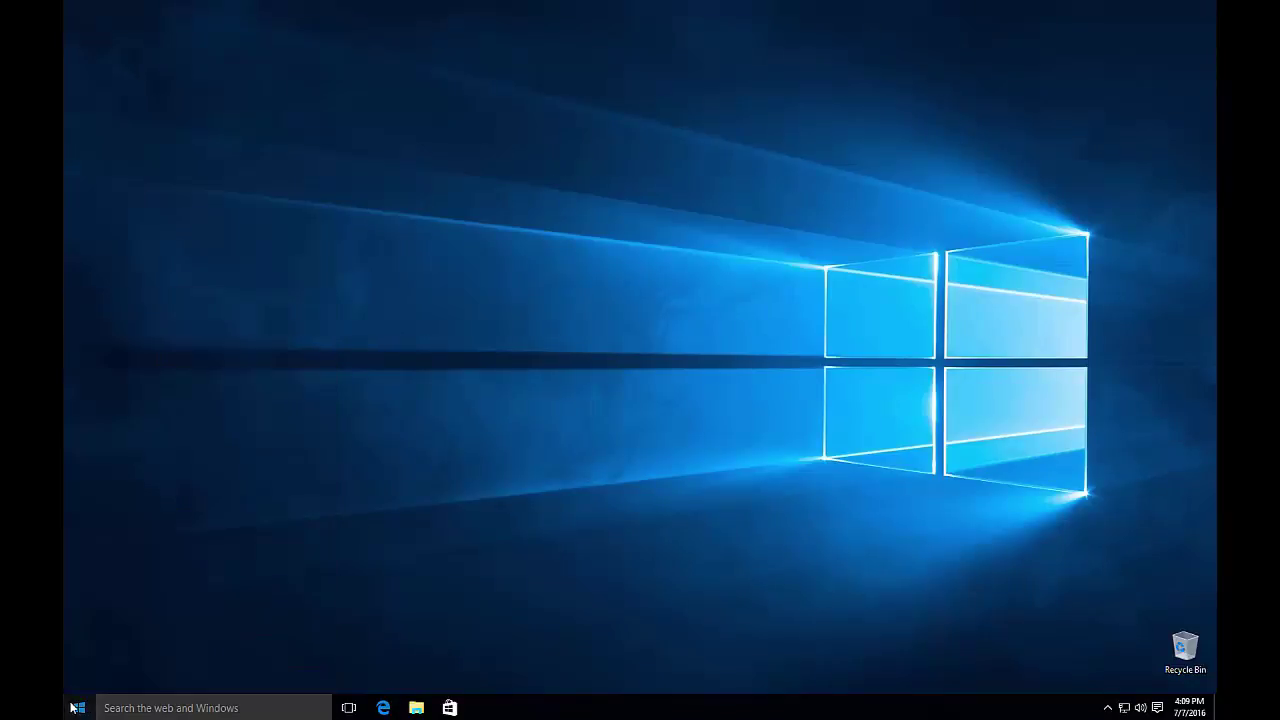
left_click(131, 706)
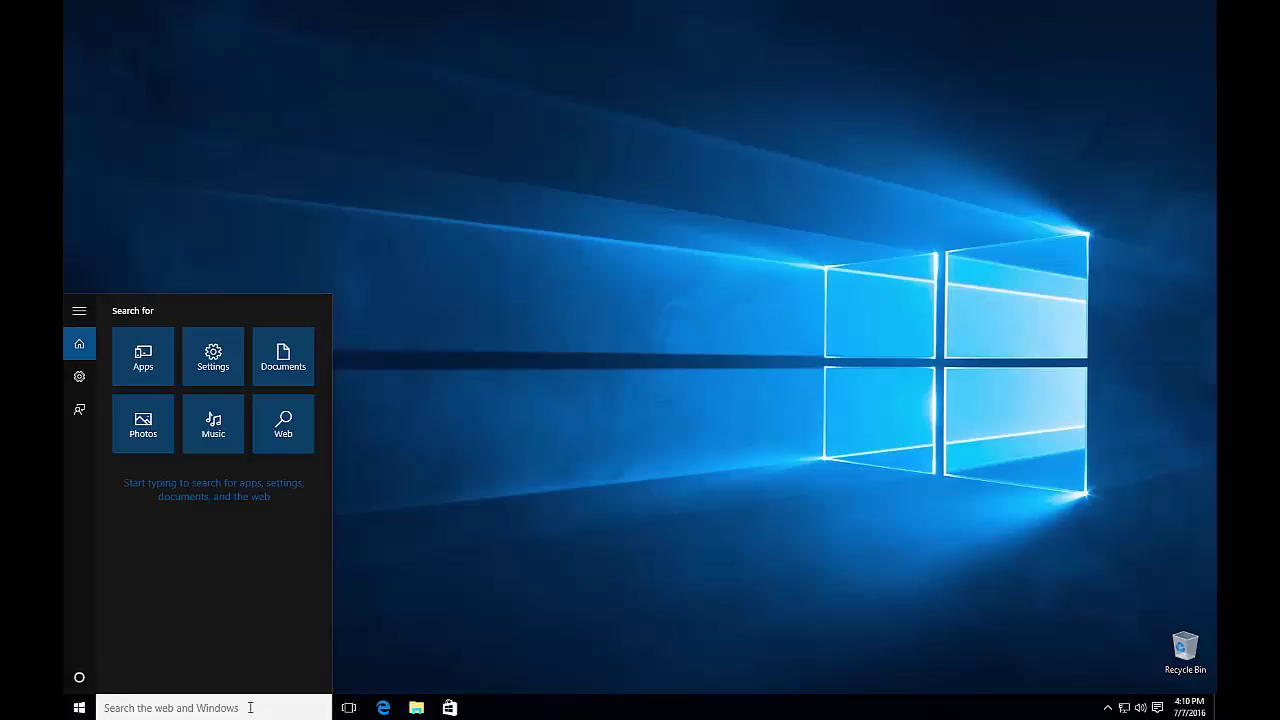
left_click(422, 626)
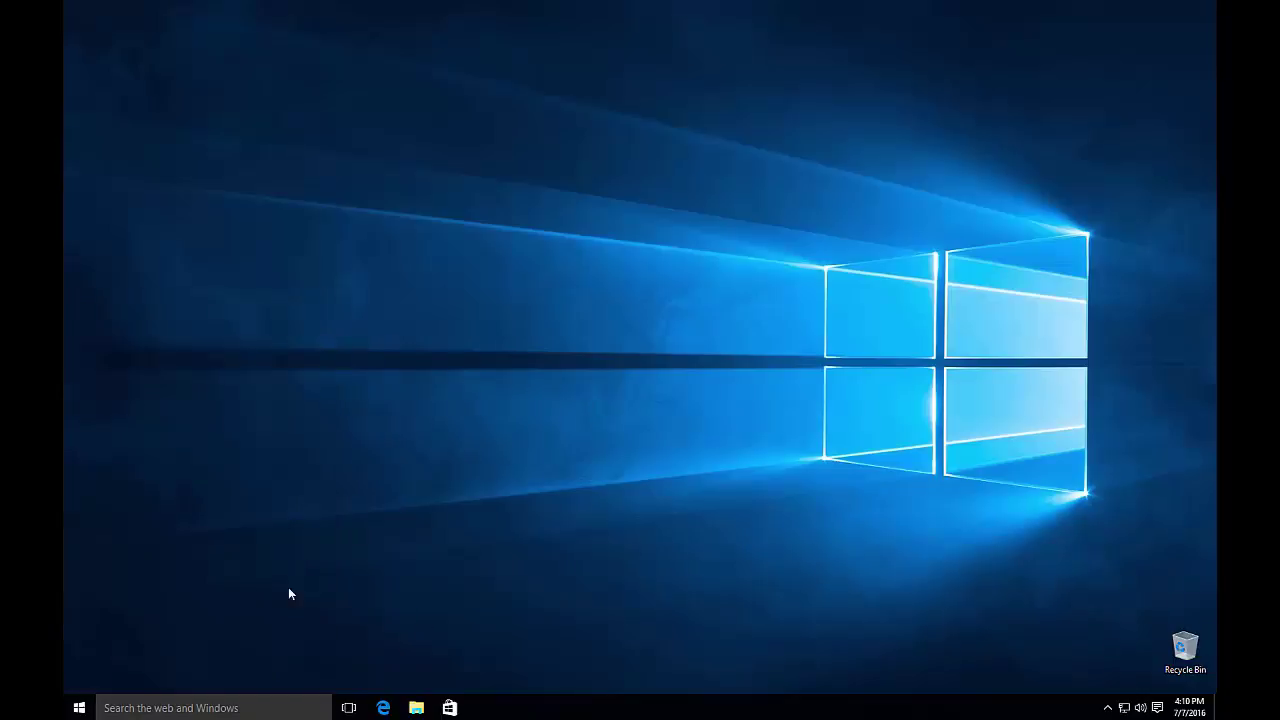
left_click(185, 706)
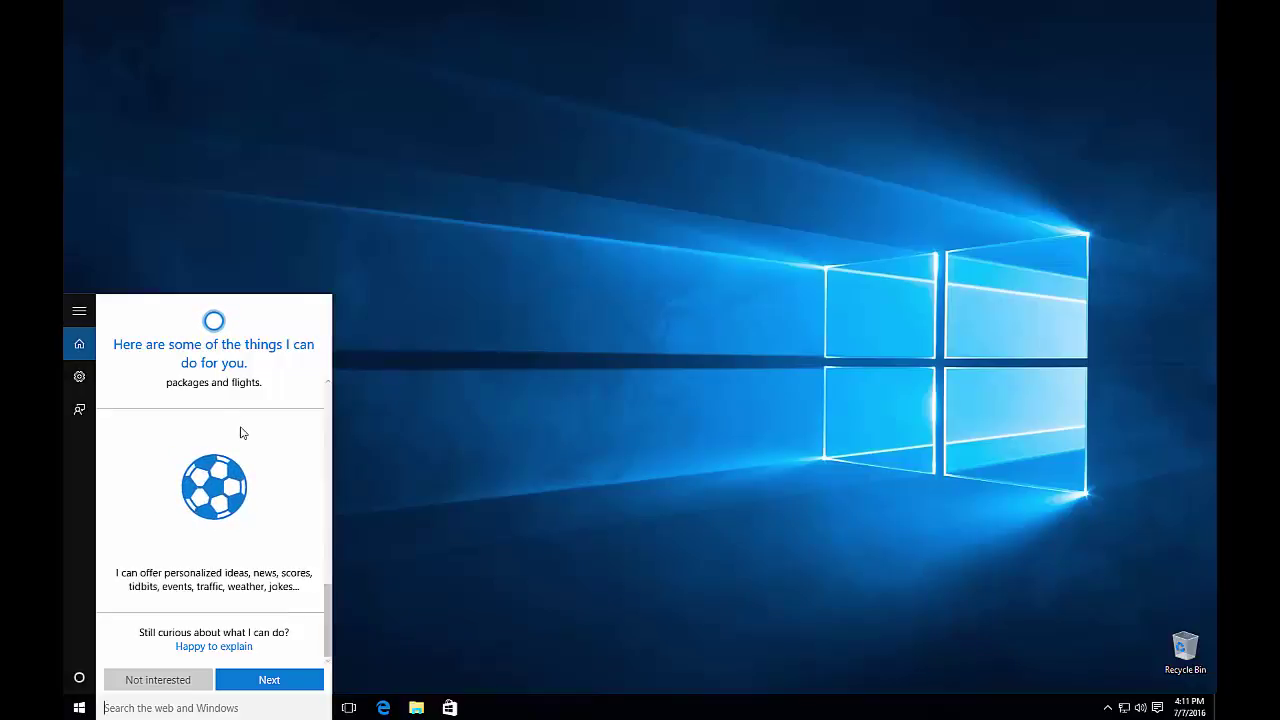
scroll(267, 490, "up", 1)
scroll(267, 490, "up", 5)
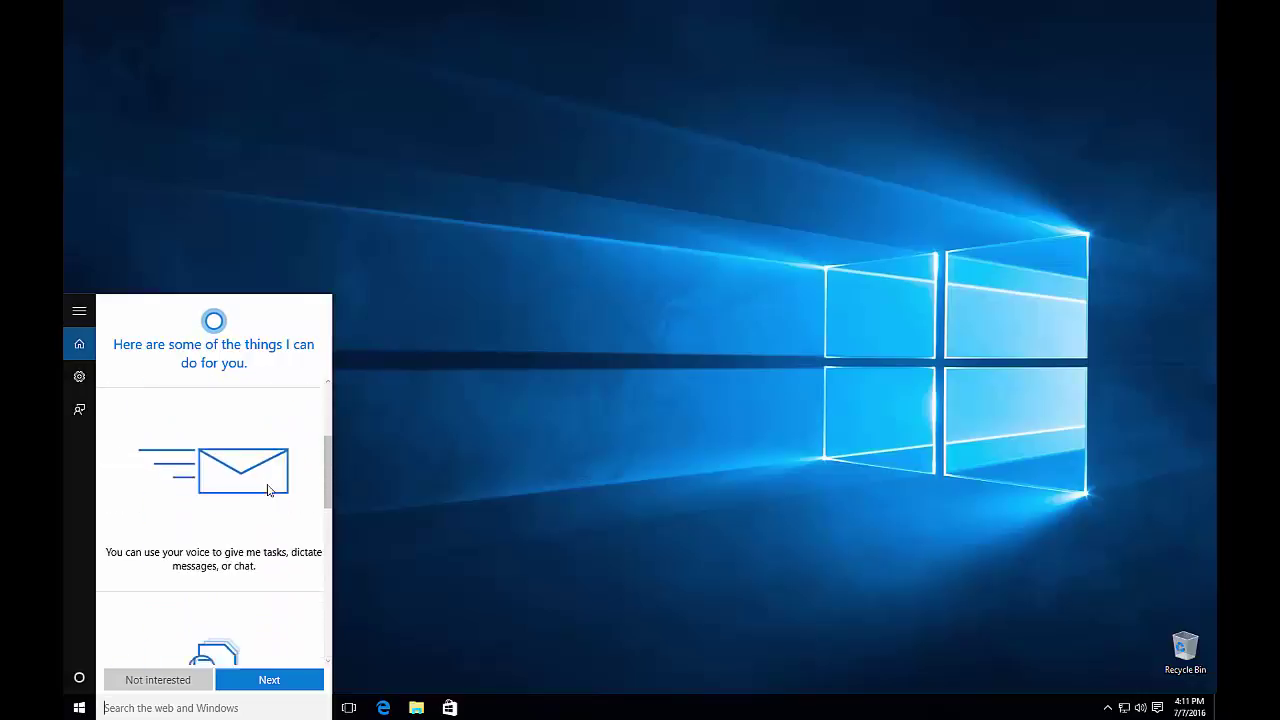
scroll(267, 490, "up", 3)
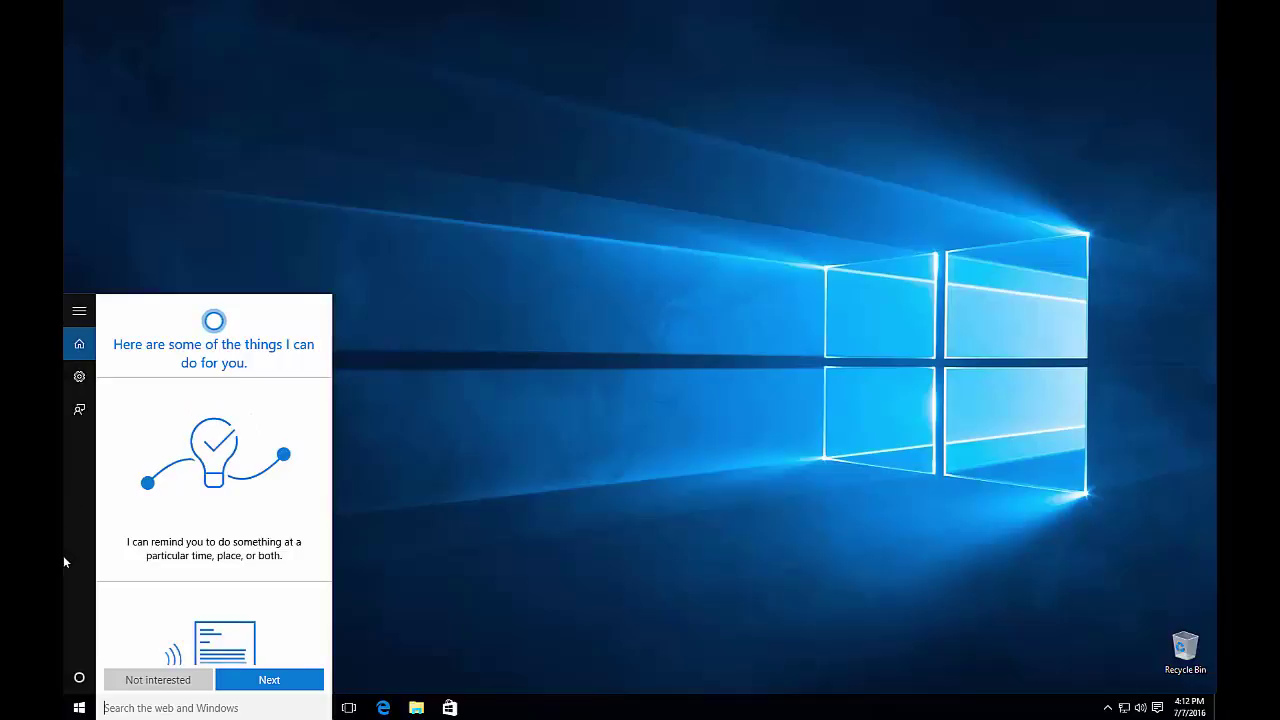
Examine the Start button's shortcut menu with its system tools, both with the Start menu open and from the bare desktop.
left_click(70, 708)
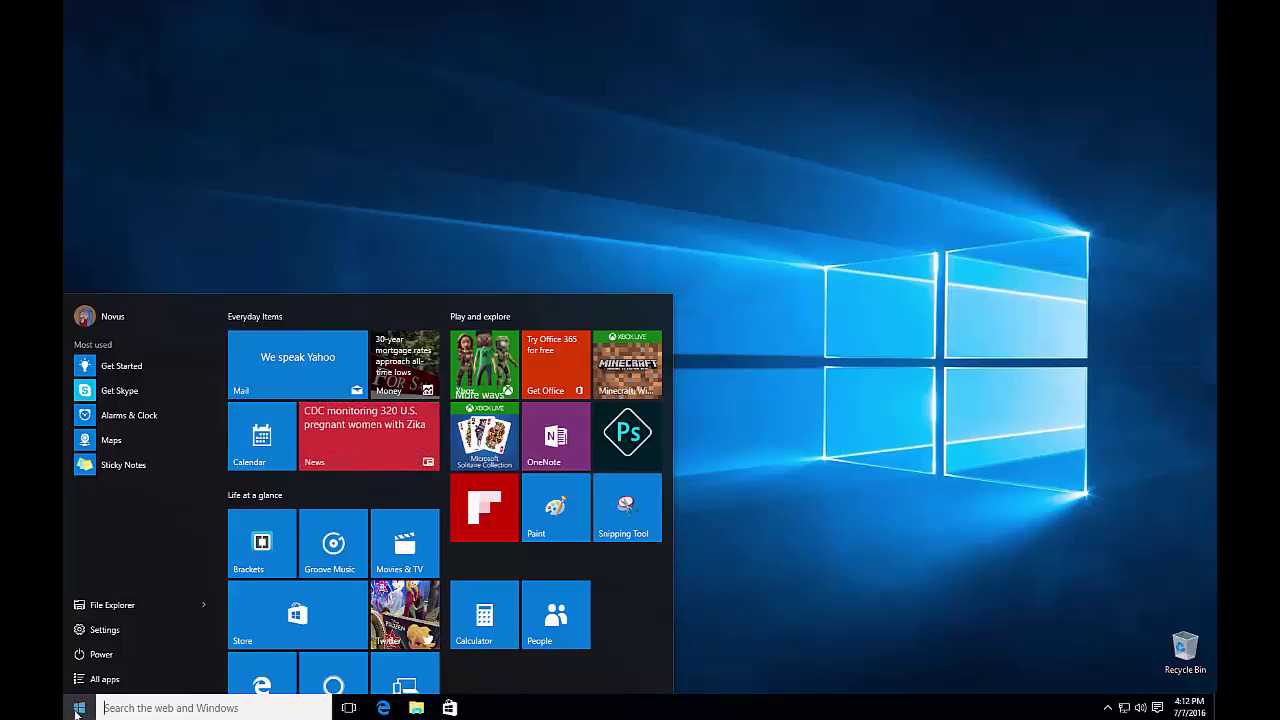
right_click(72, 707)
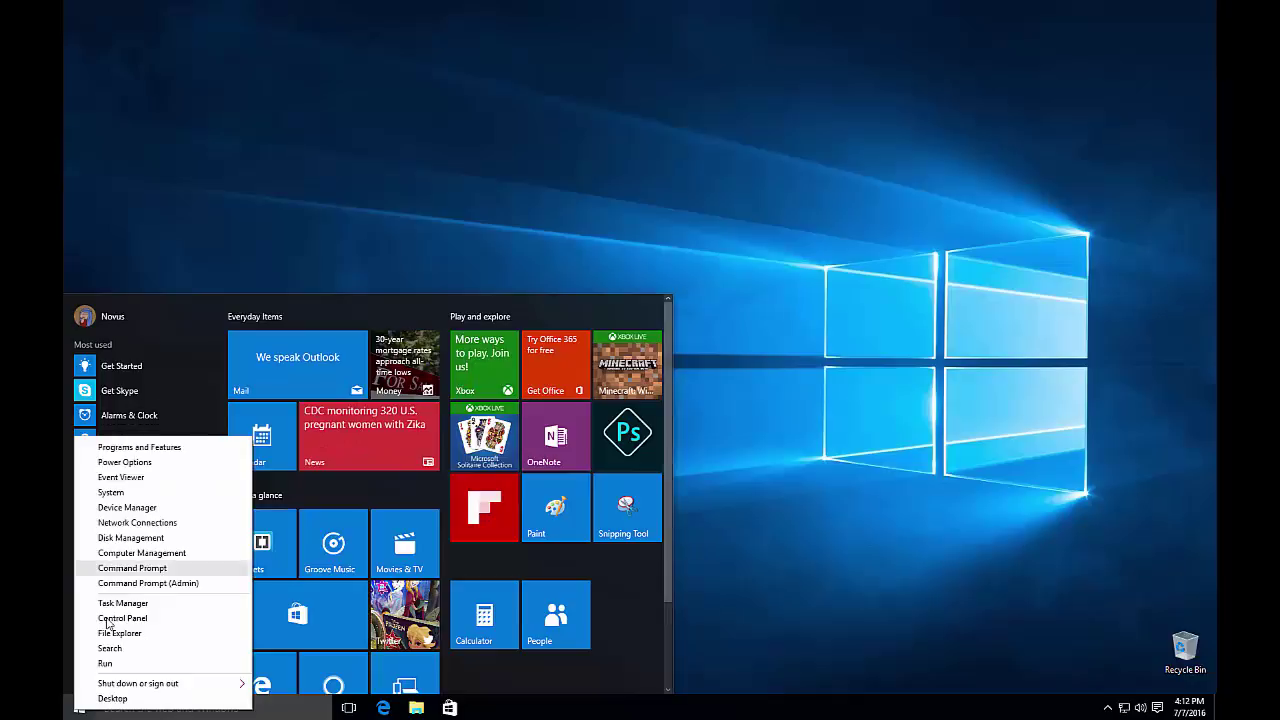
left_click(201, 297)
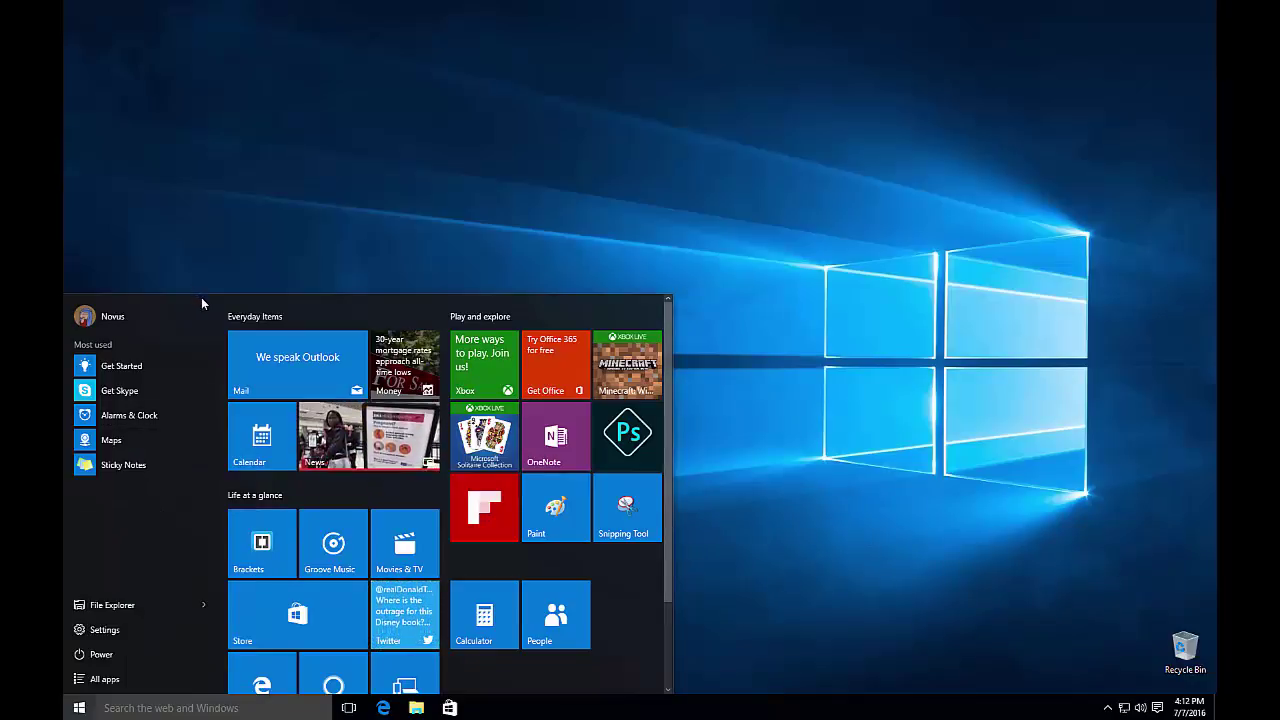
left_click(78, 710)
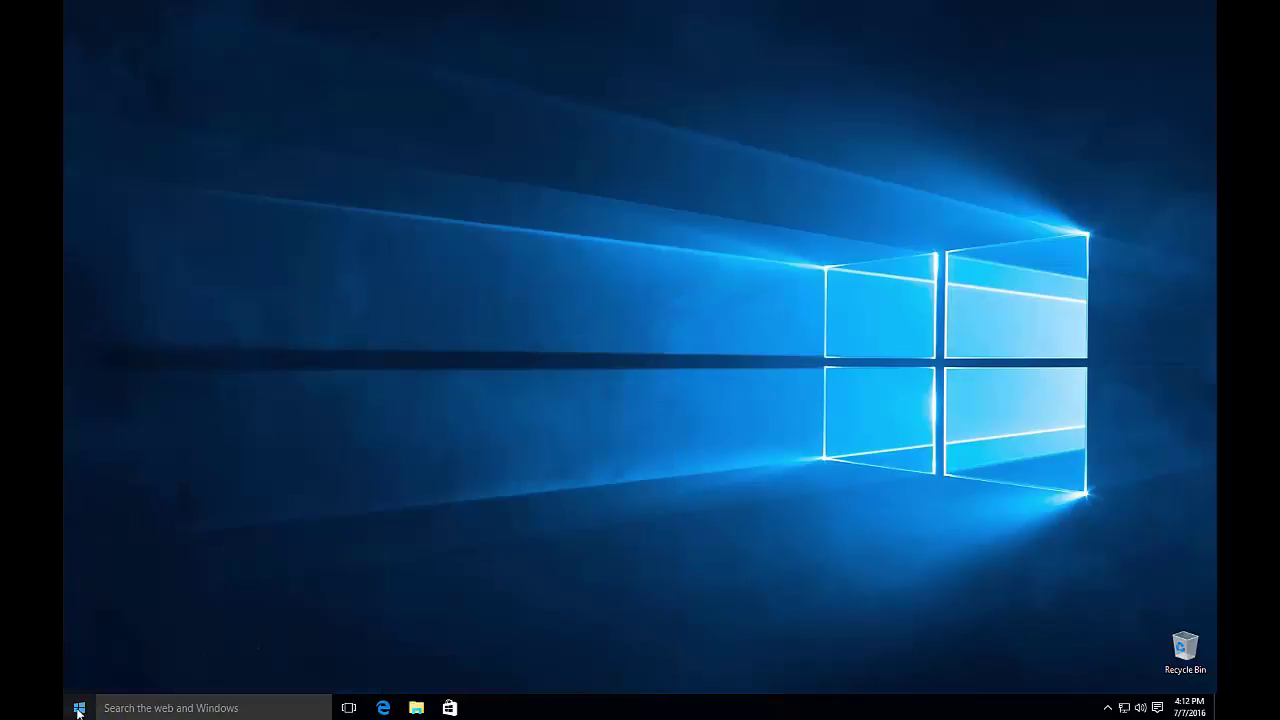
right_click(78, 710)
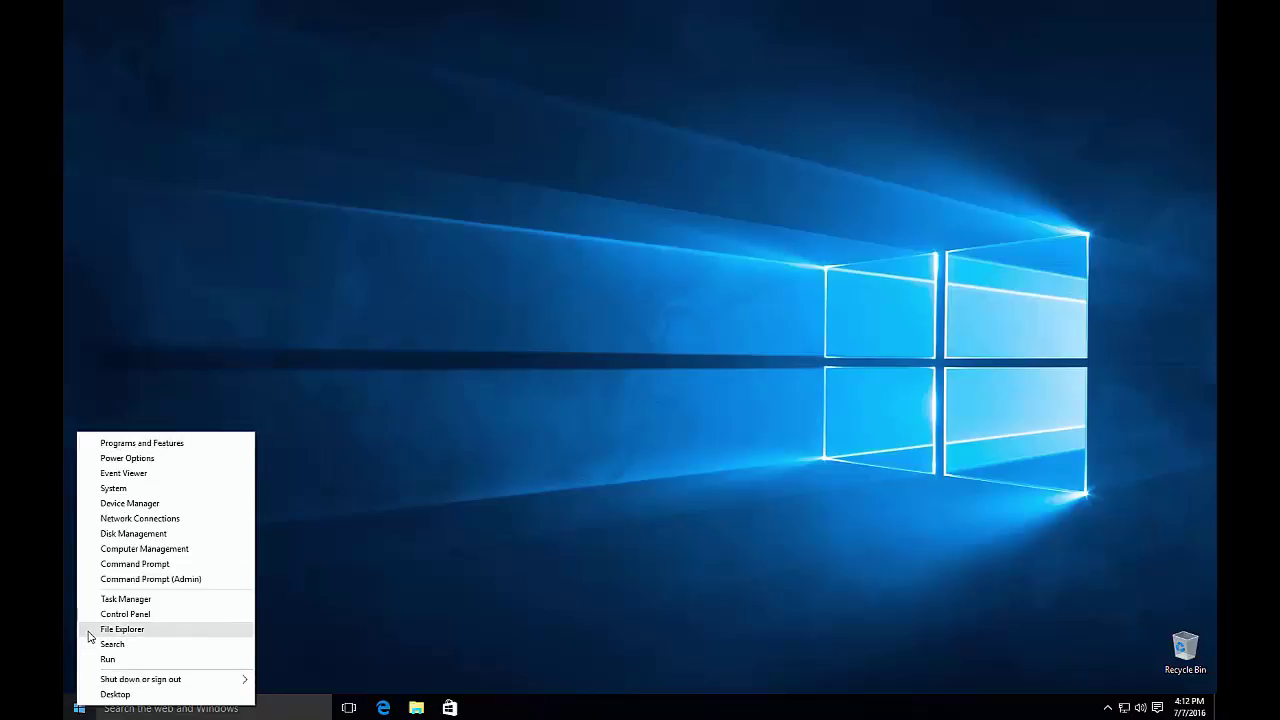
mouse_move(126, 684)
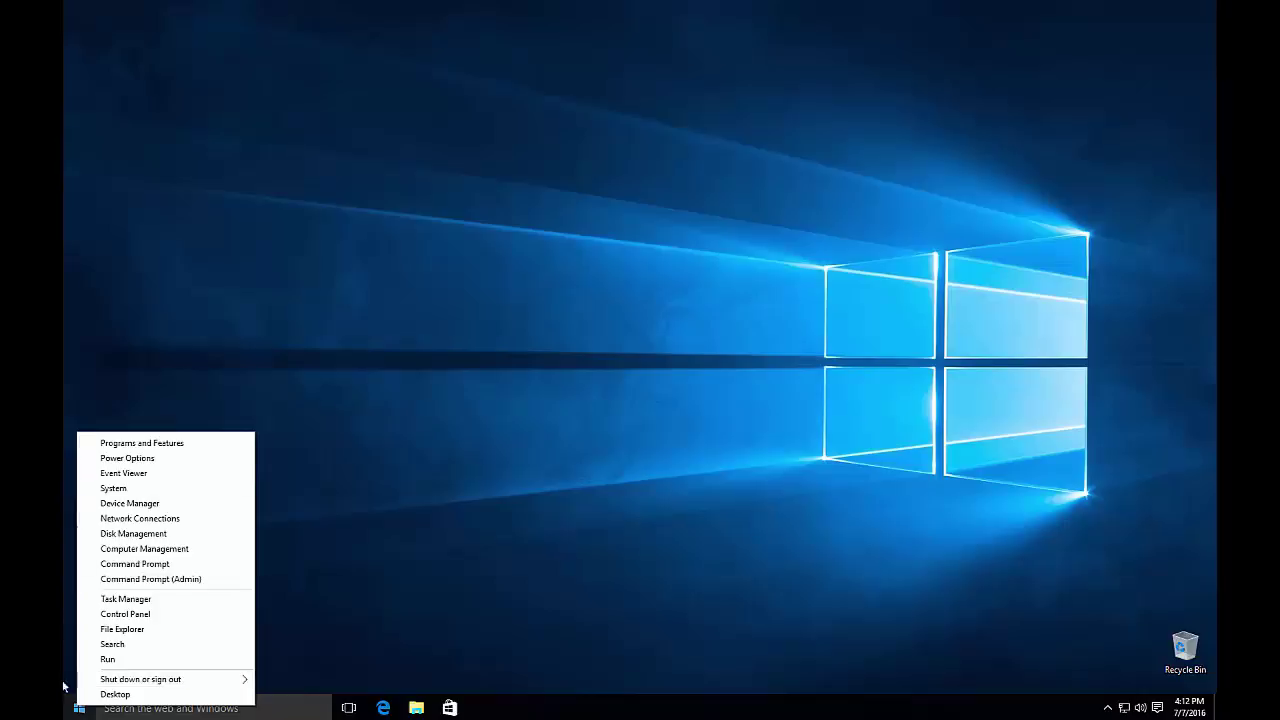
Turn on "Use Start full screen" in the Start personalization settings and close Settings.
left_click(76, 710)
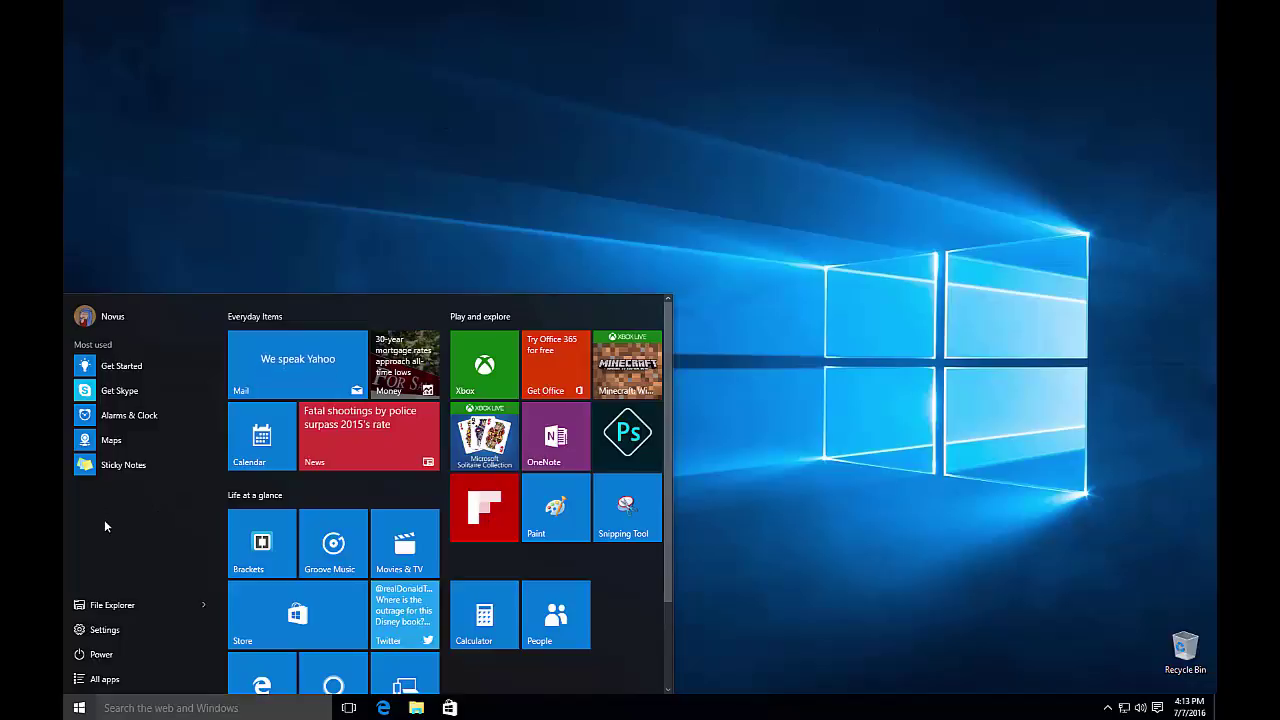
left_click(105, 629)
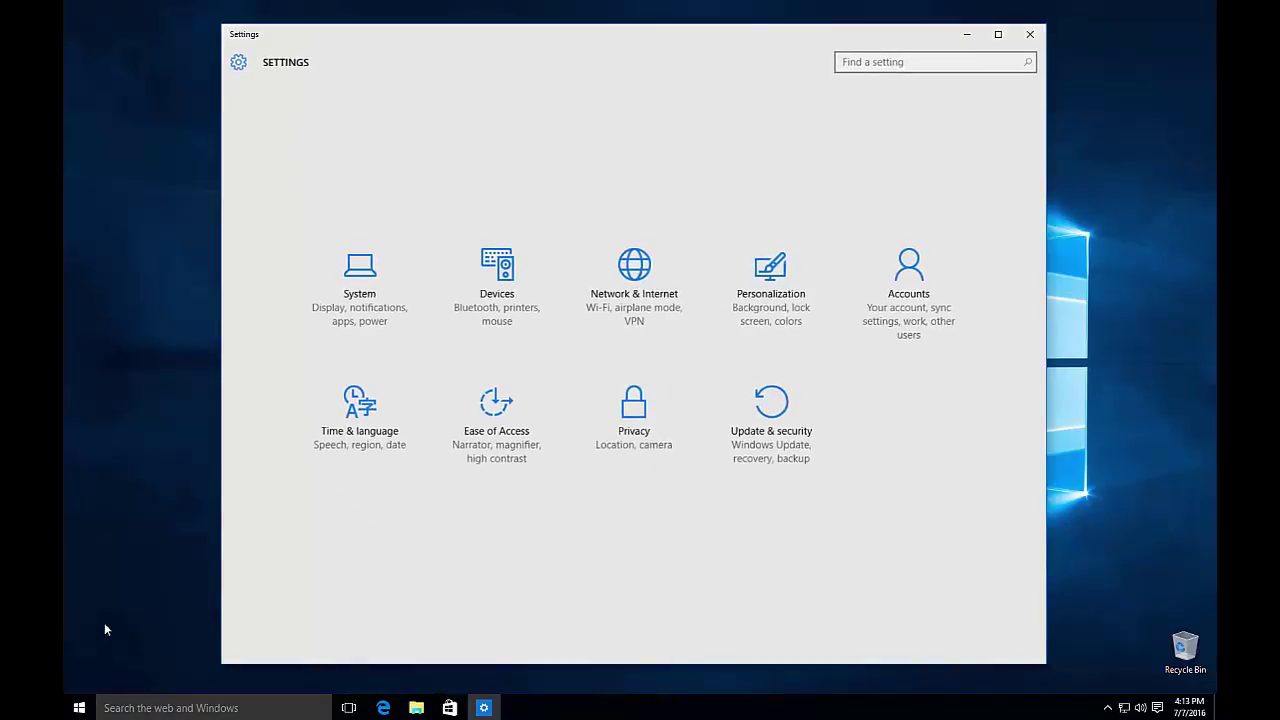
left_click(770, 265)
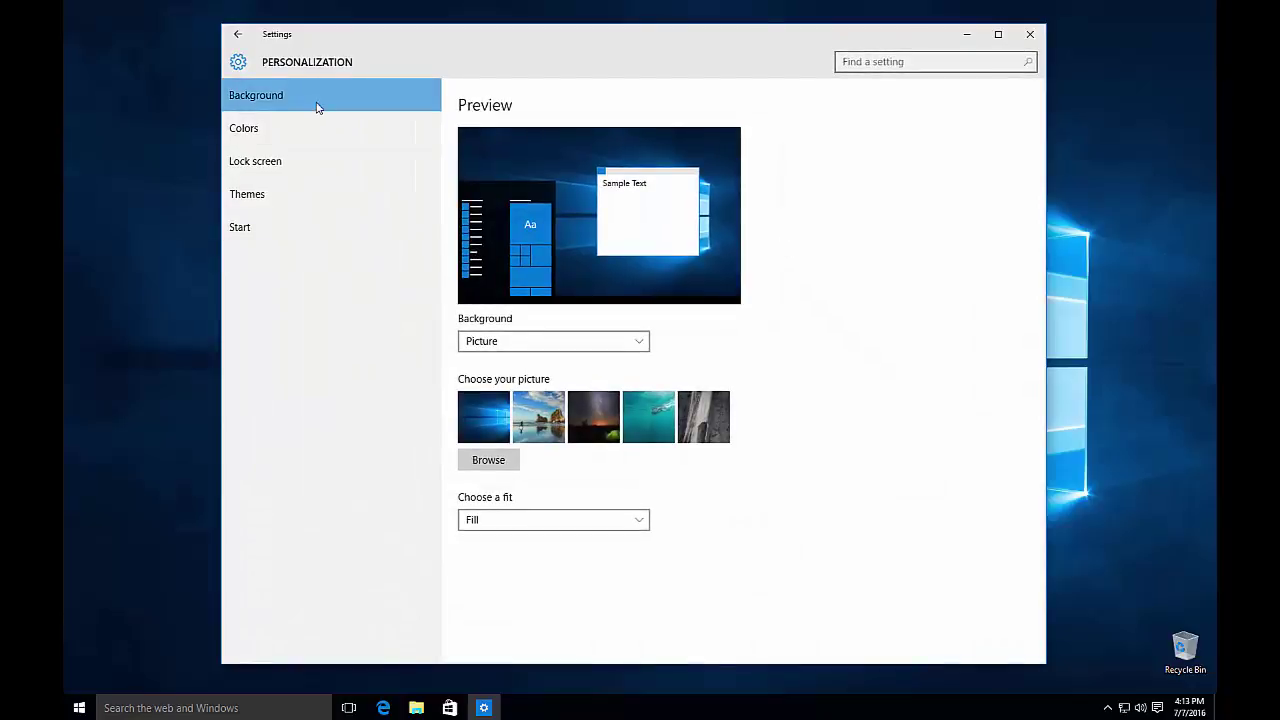
left_click(266, 233)
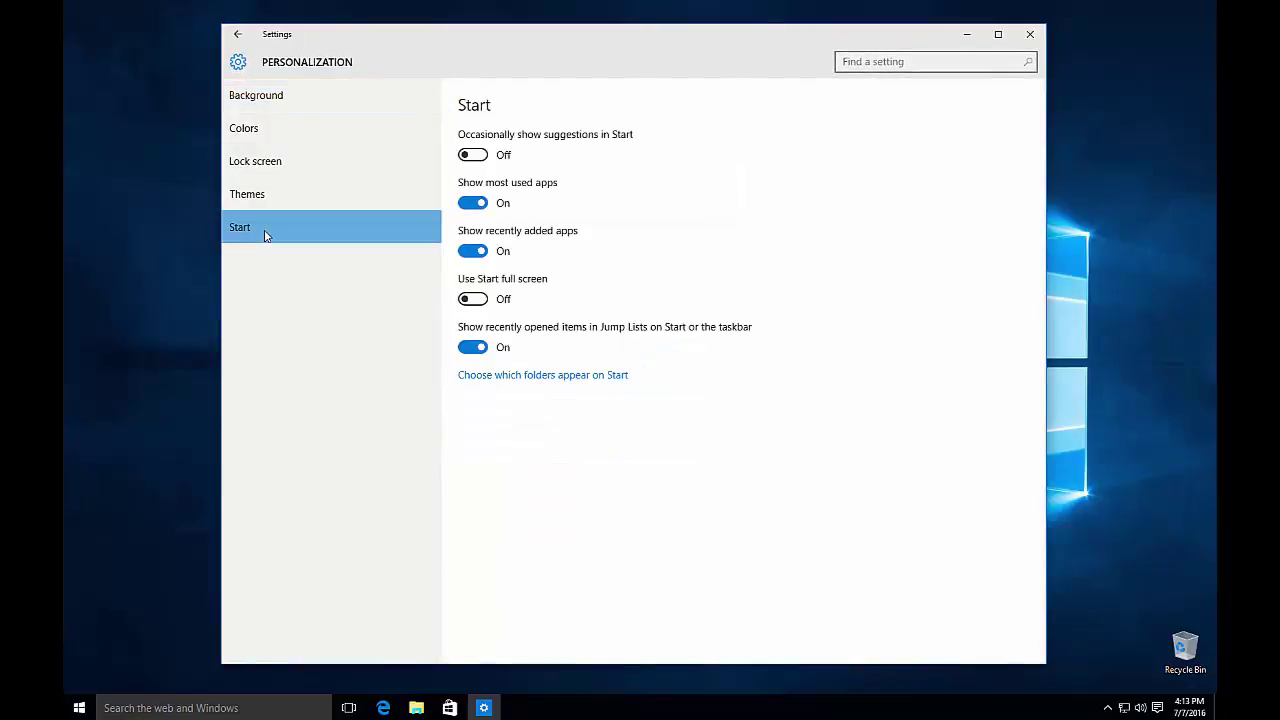
left_click(479, 304)
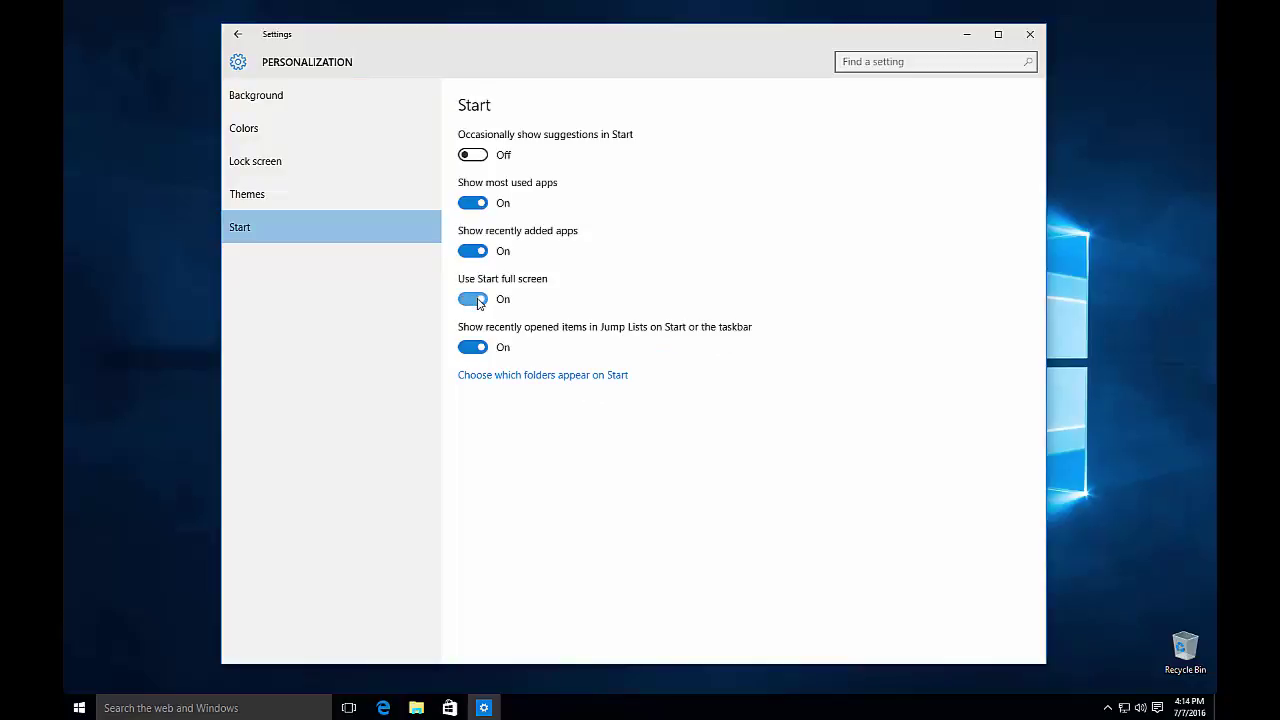
left_click(1029, 36)
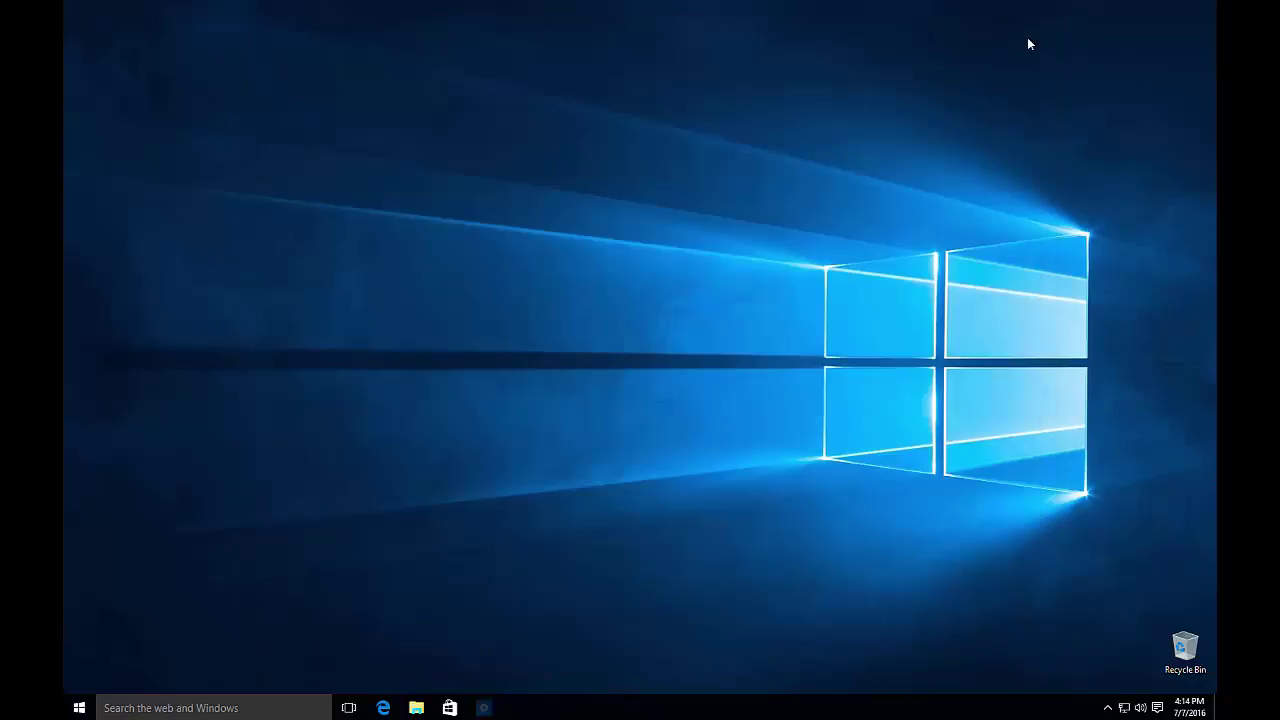
Open the full-screen Start, look through the complete list of apps and return to the tiles.
left_click(80, 708)
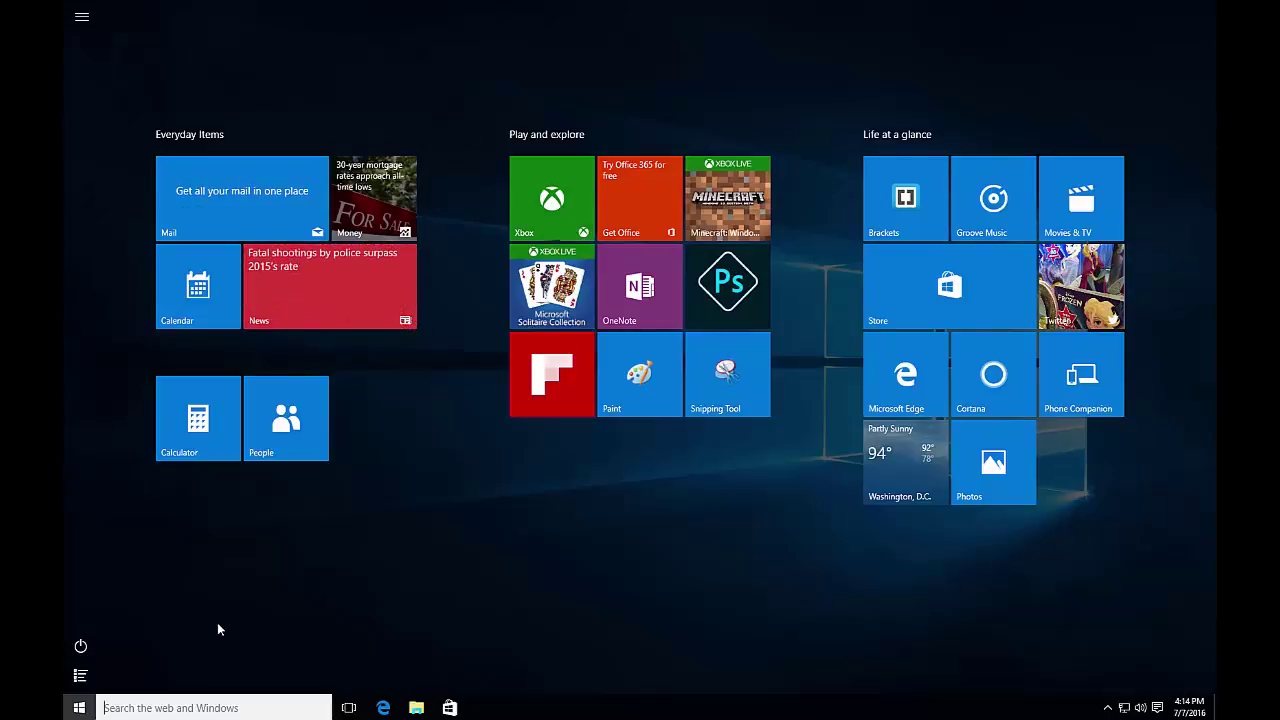
left_click(81, 677)
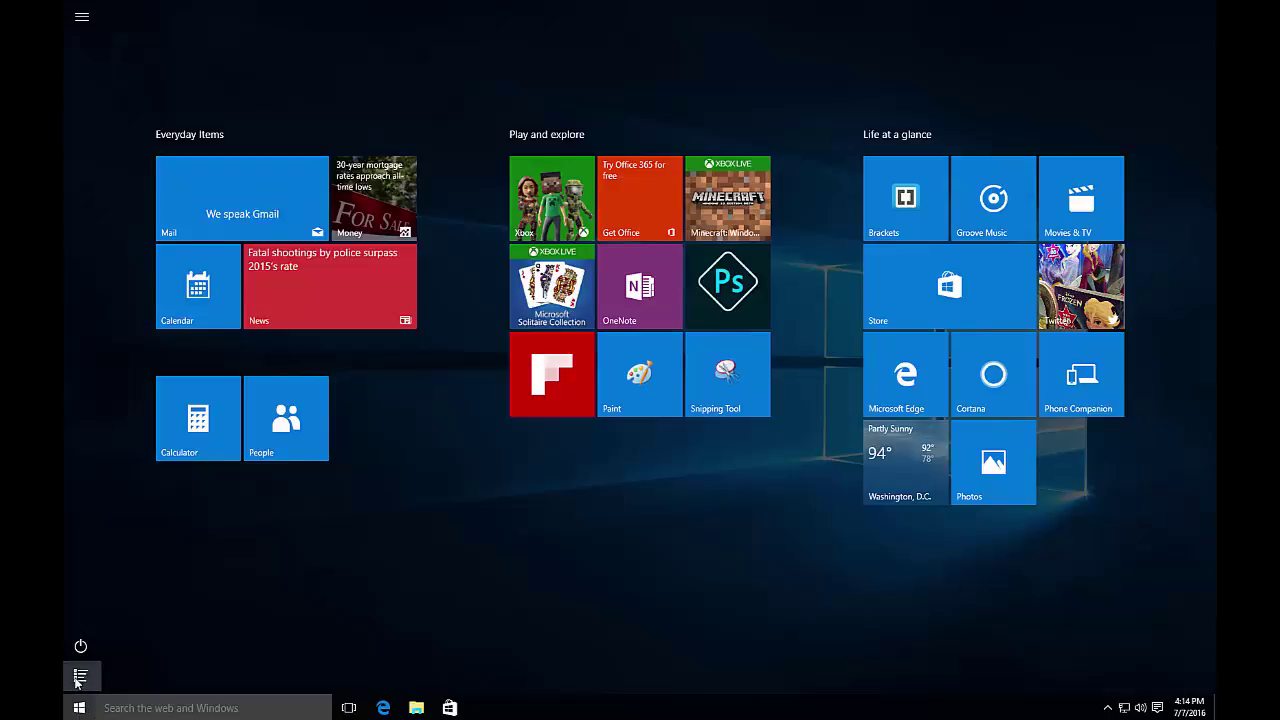
scroll(140, 330, "down", 10)
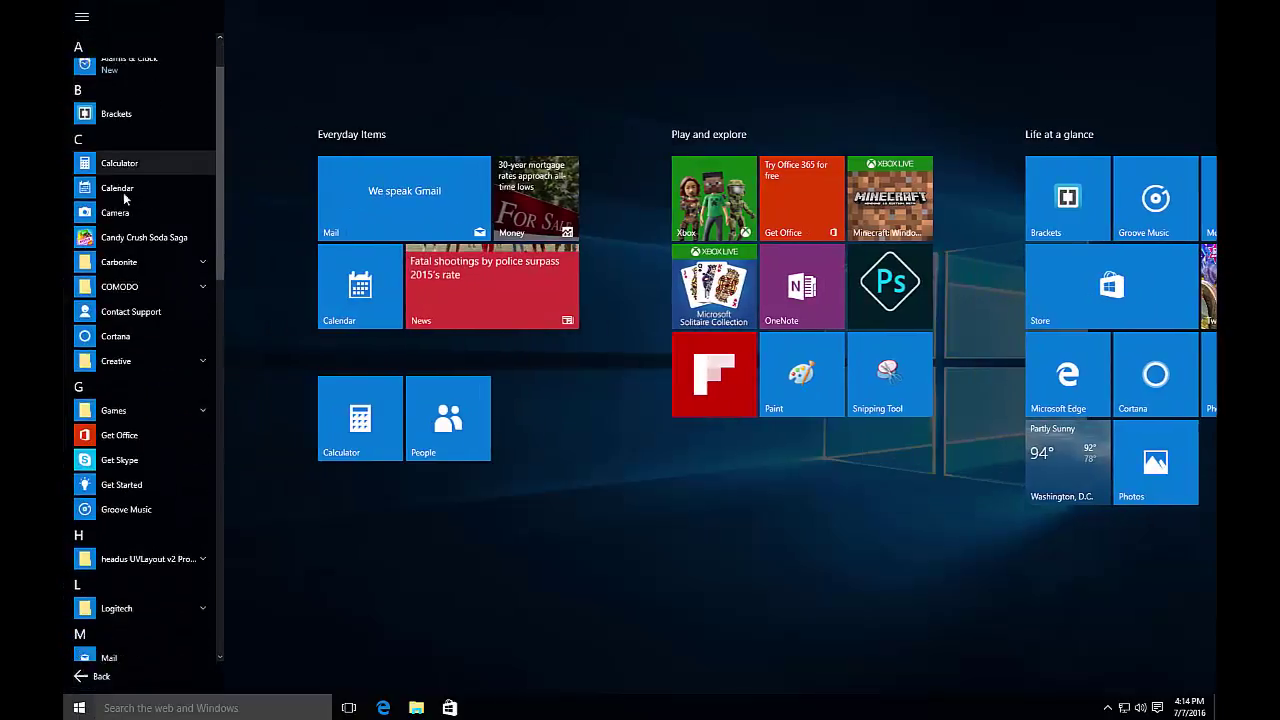
scroll(145, 360, "down", 3)
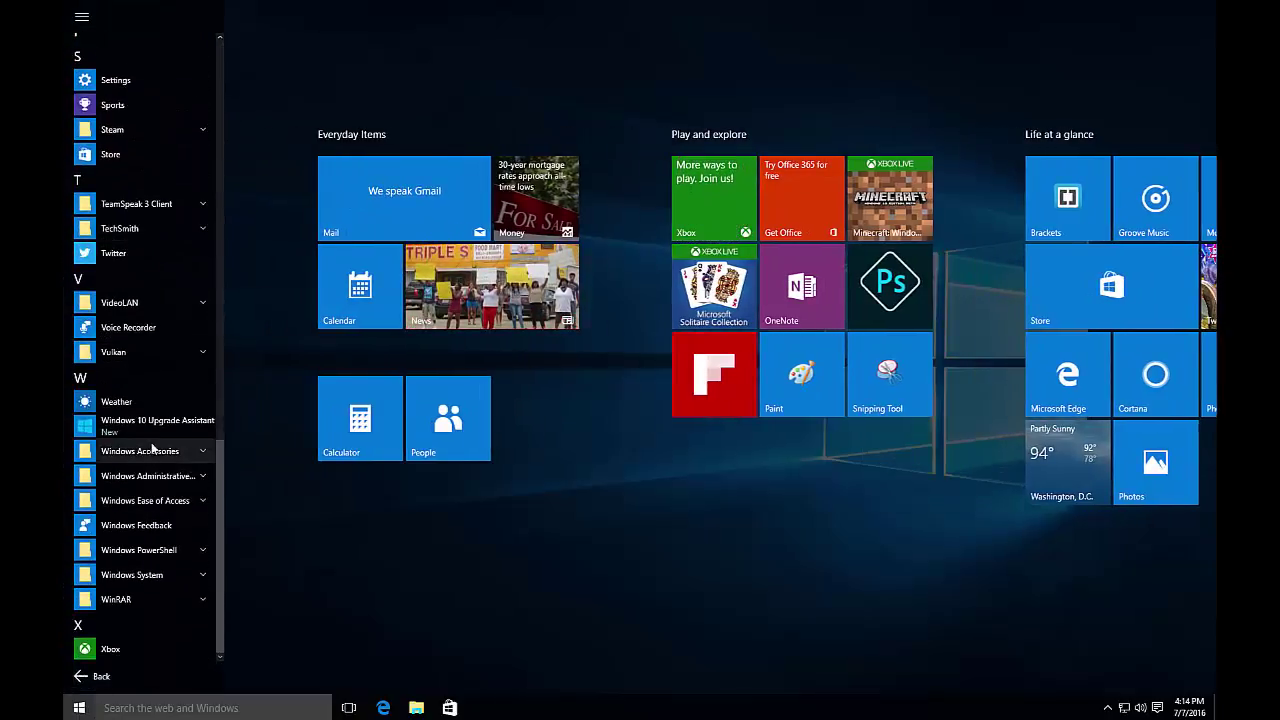
scroll(151, 442, "up", 9)
scroll(151, 442, "up", 4)
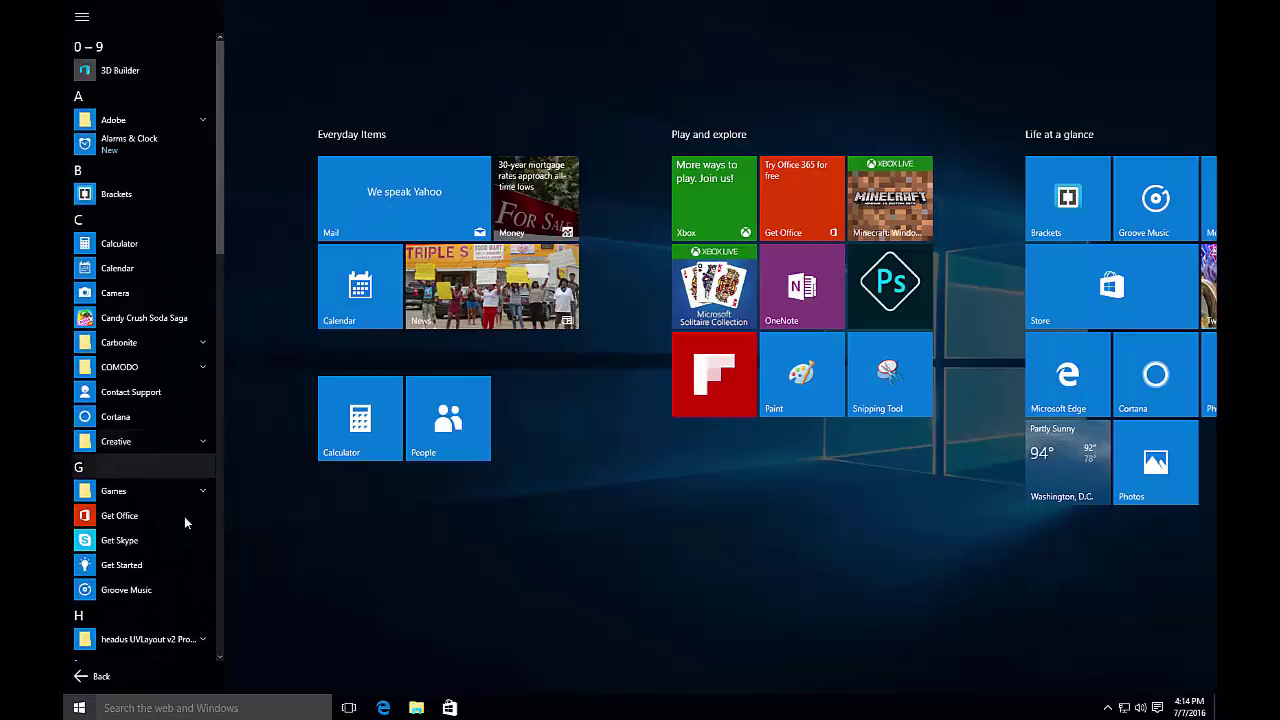
left_click(86, 677)
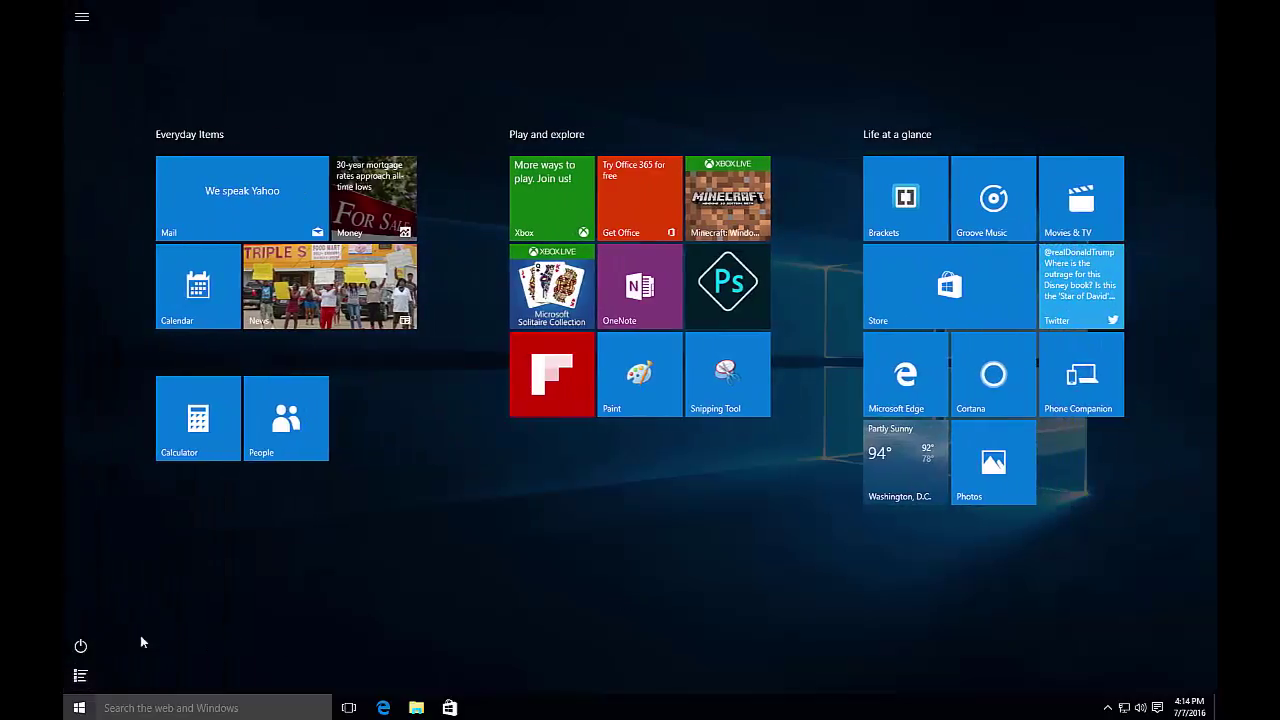
View the power options in the full-screen Start, then dismiss them and close Start.
left_click(82, 648)
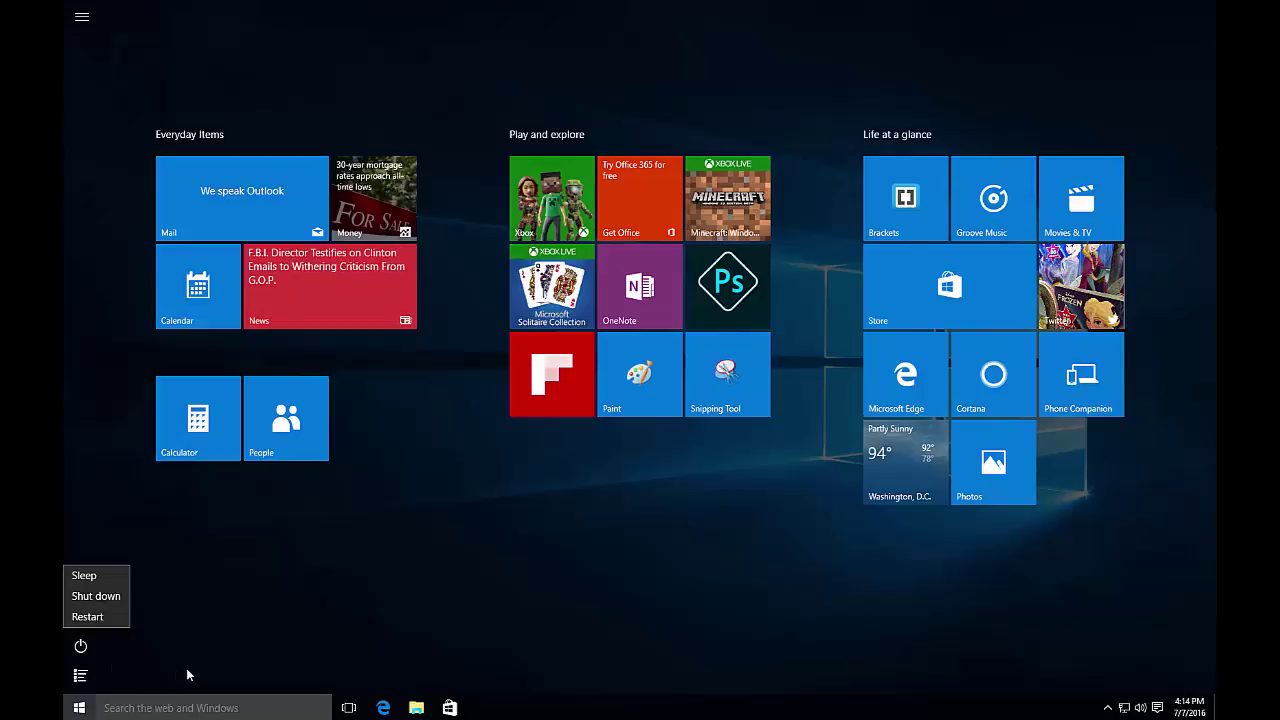
left_click(126, 680)
left_click(79, 709)
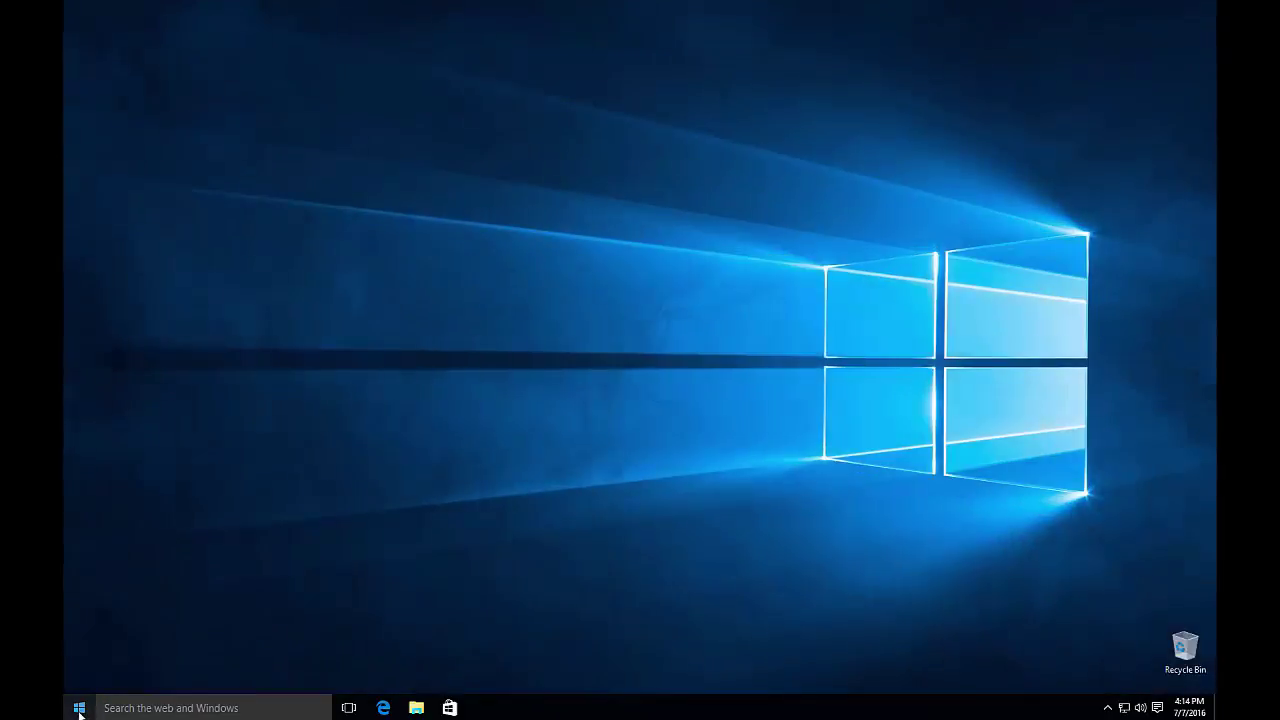
Expand the side menu of the full-screen Start, turn off "Use Start full screen" in the personalization settings and close Settings.
left_click(79, 709)
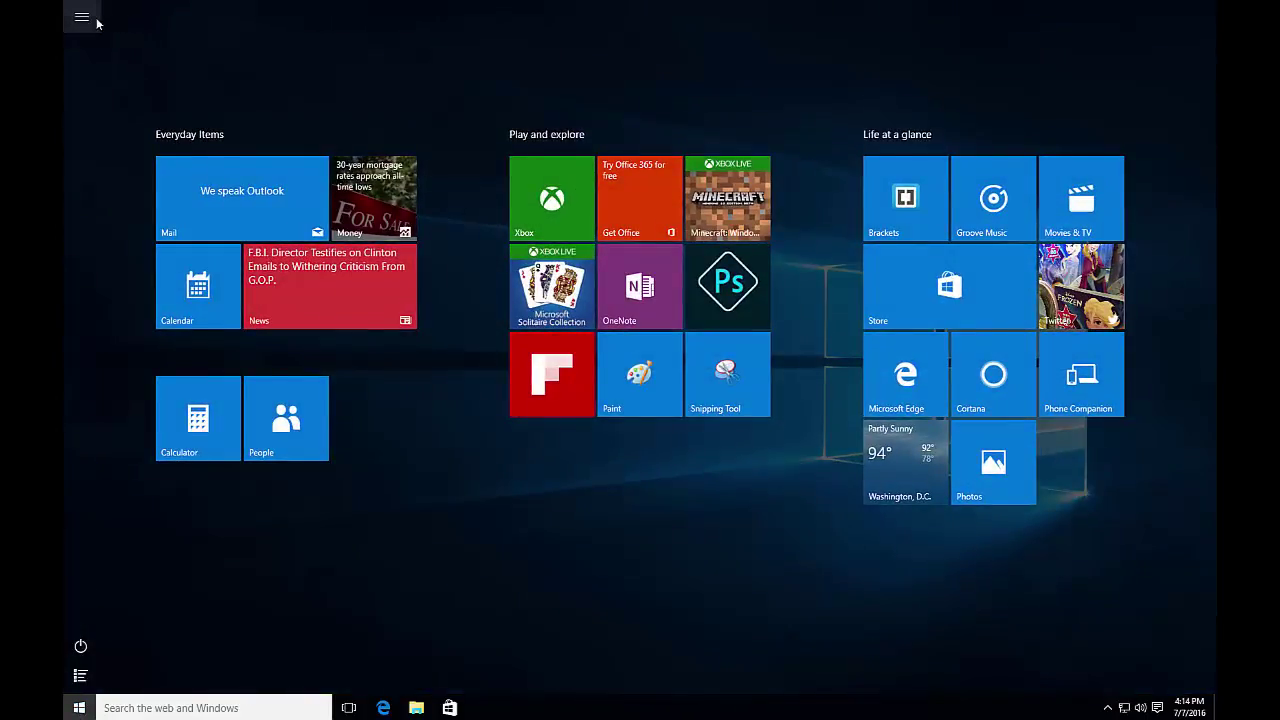
left_click(86, 18)
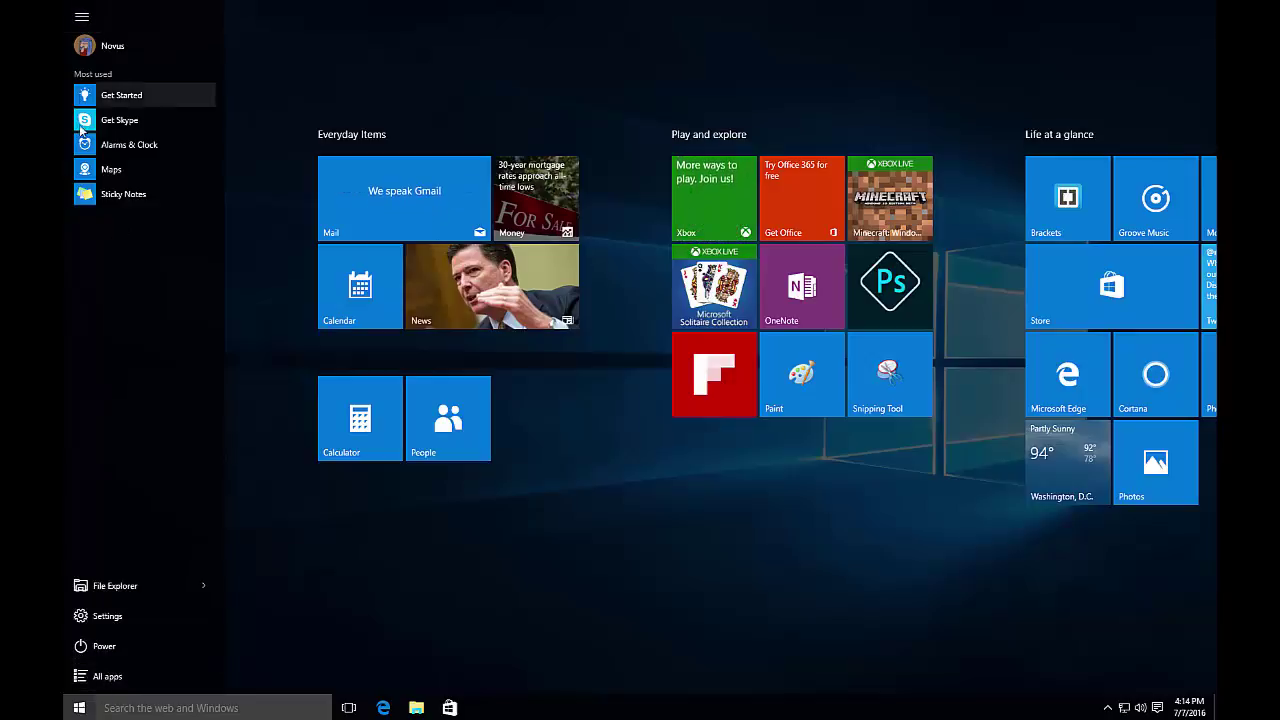
left_click(105, 625)
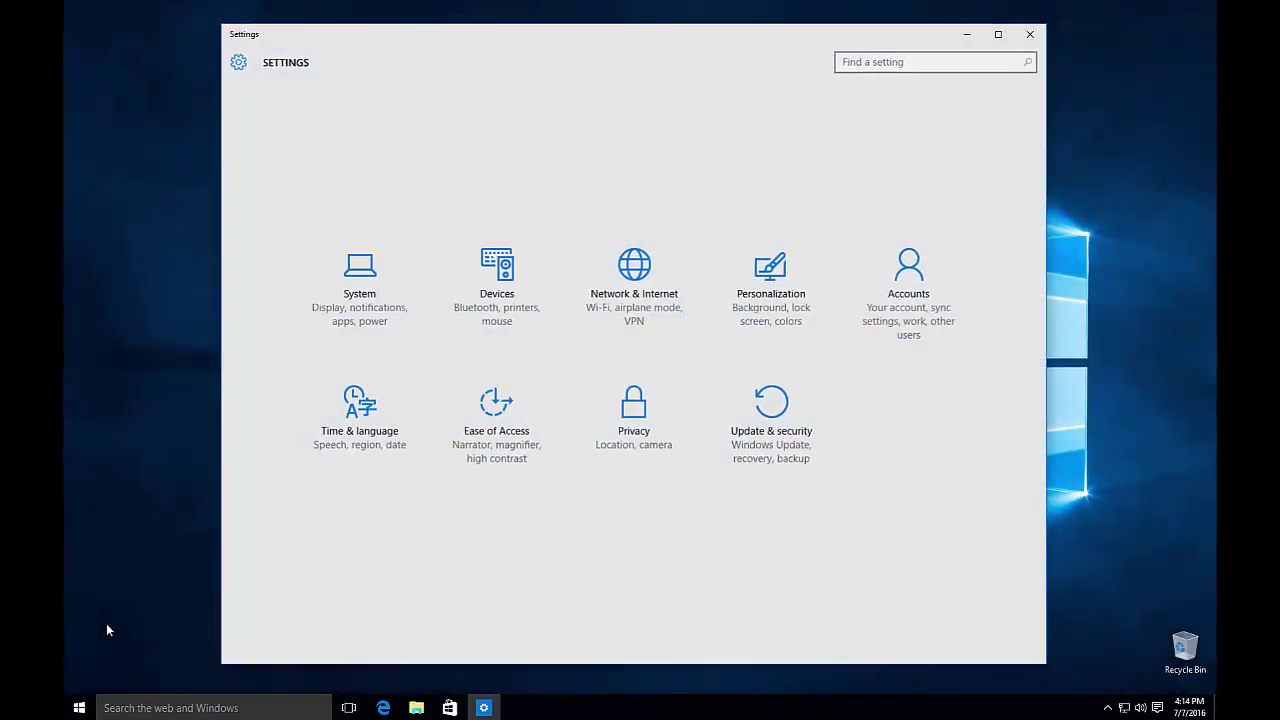
left_click(752, 285)
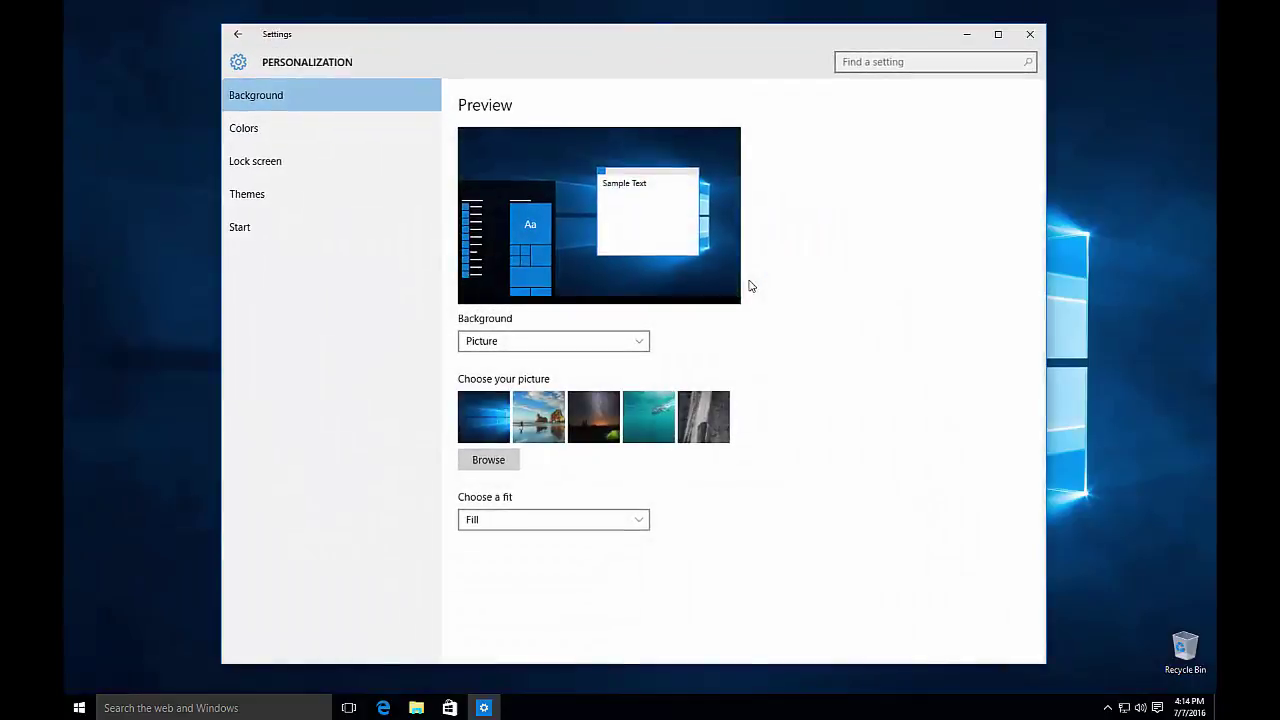
left_click(270, 229)
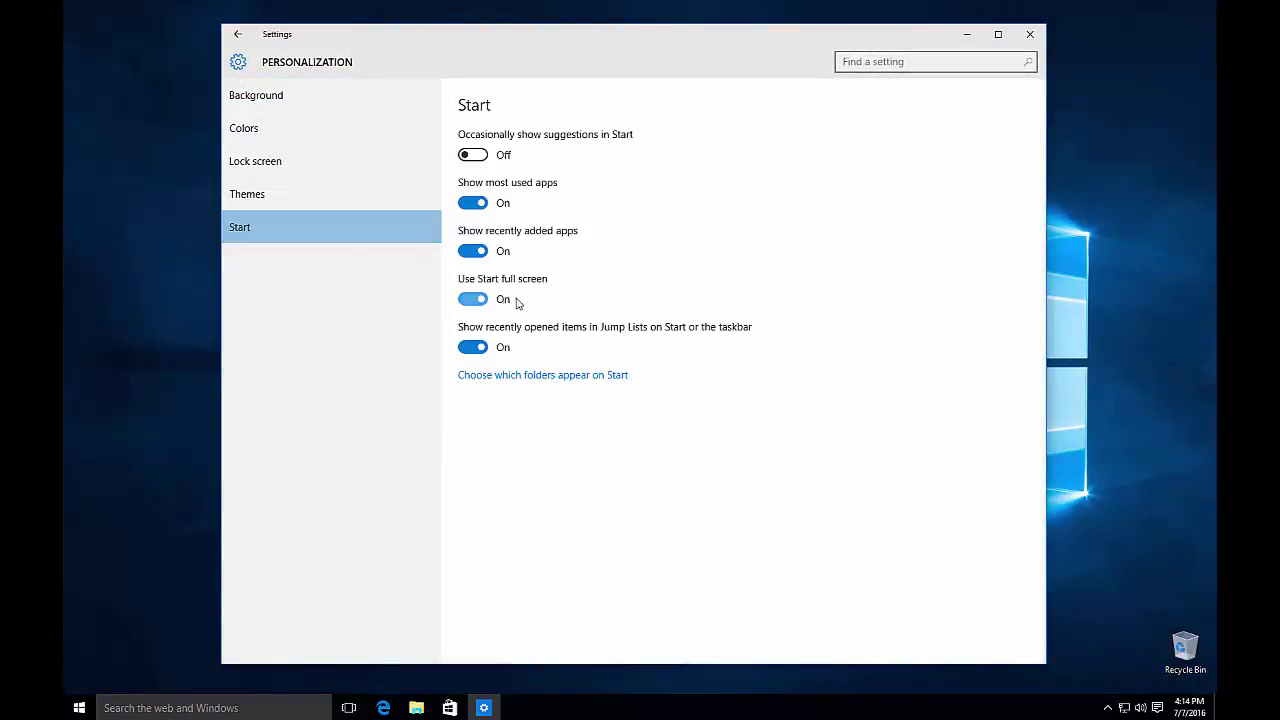
left_click(473, 299)
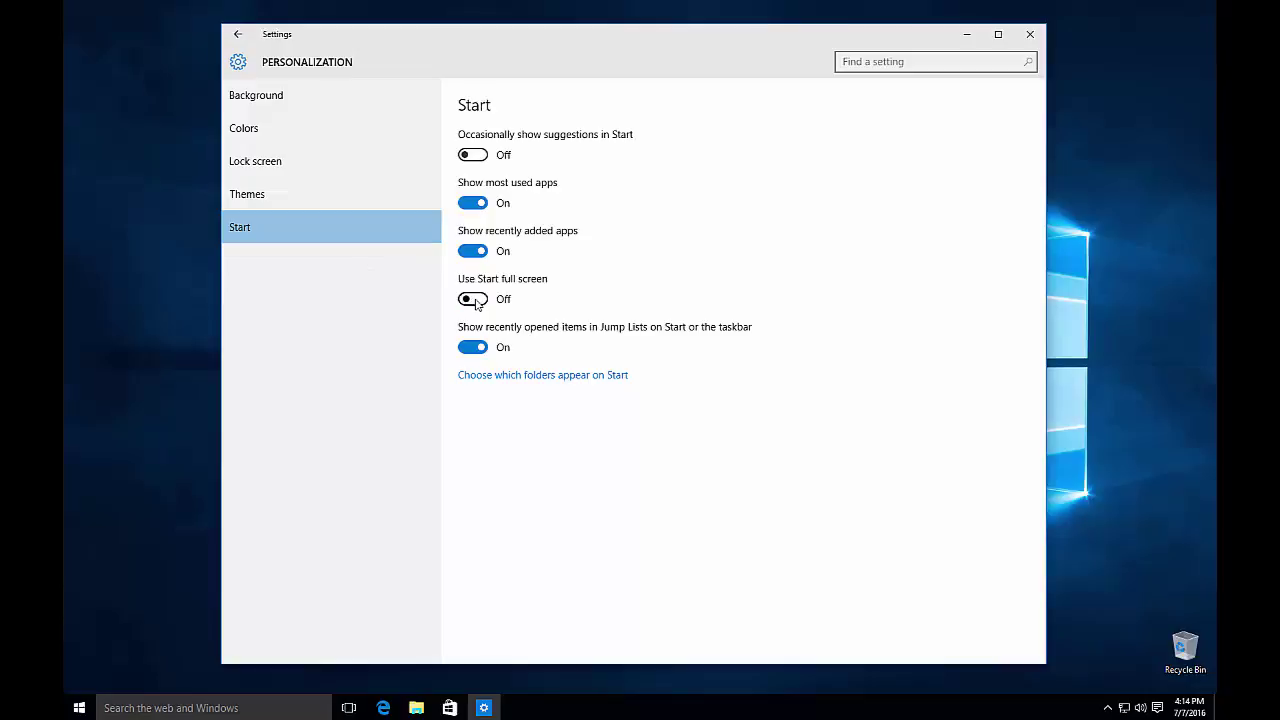
left_click(1022, 43)
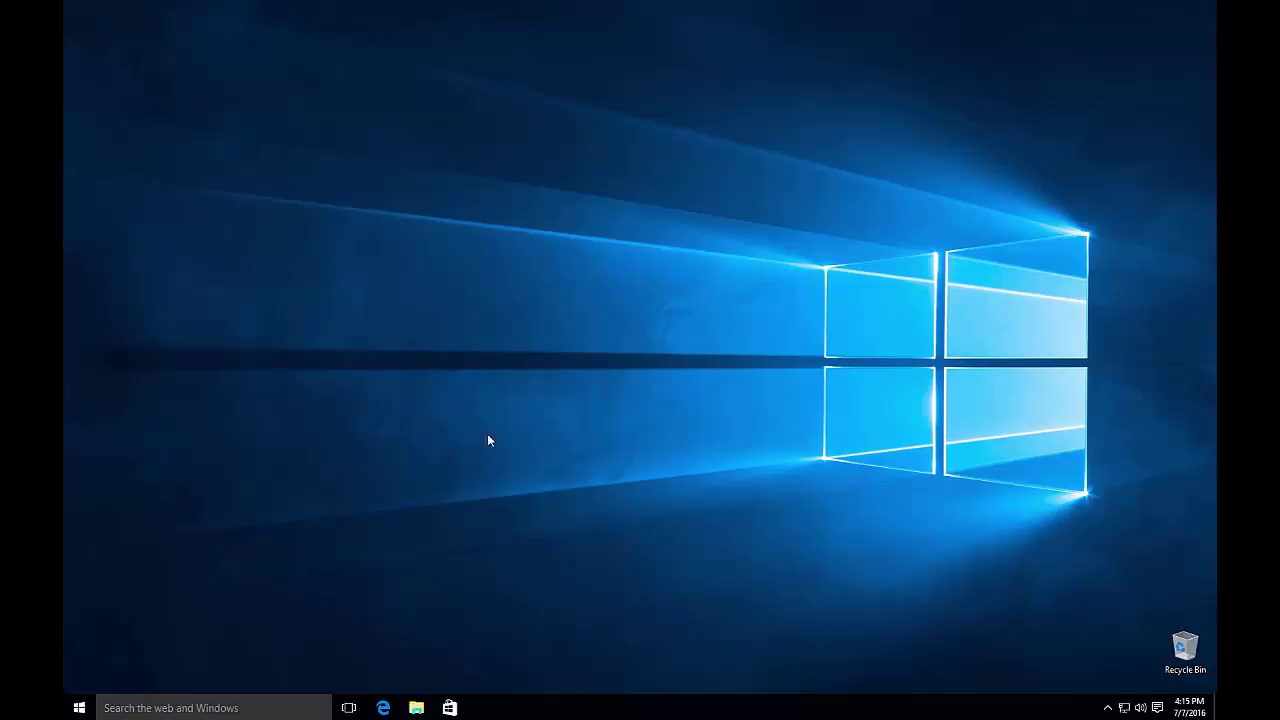
Check the Start menu's layout and dismiss it, and view the desktop's context menu without choosing anything.
left_click(79, 708)
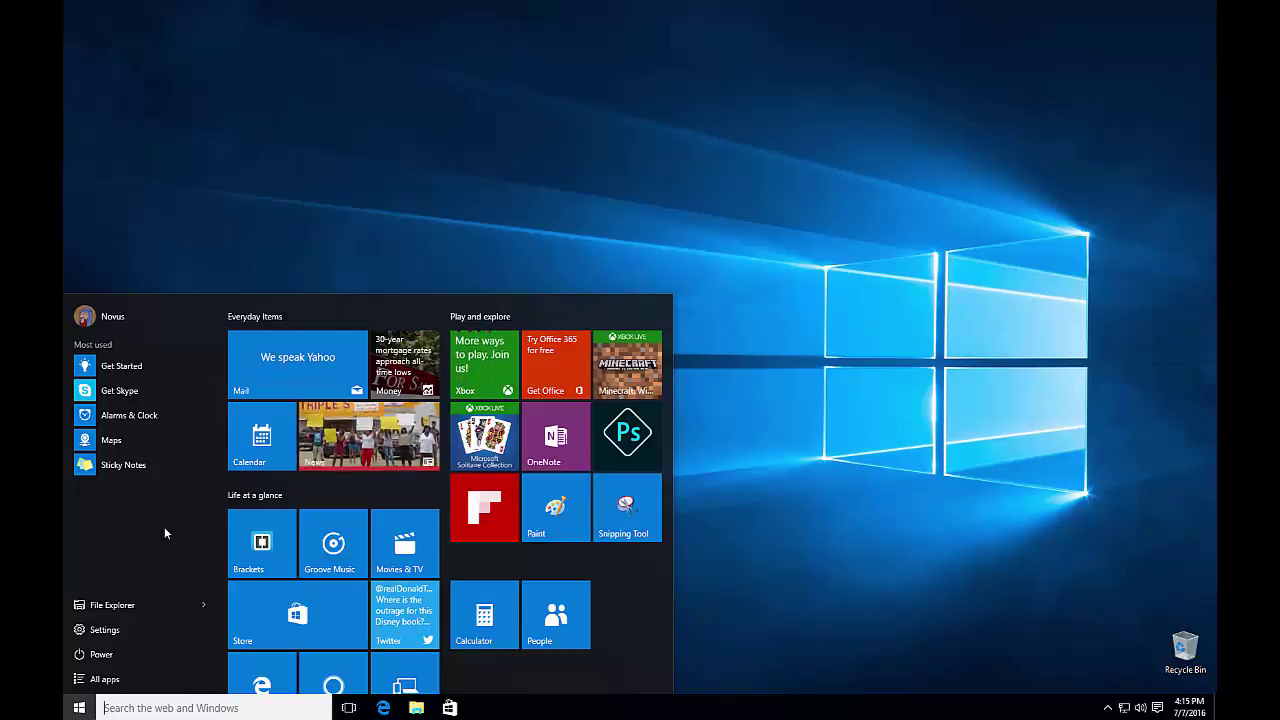
left_click(772, 435)
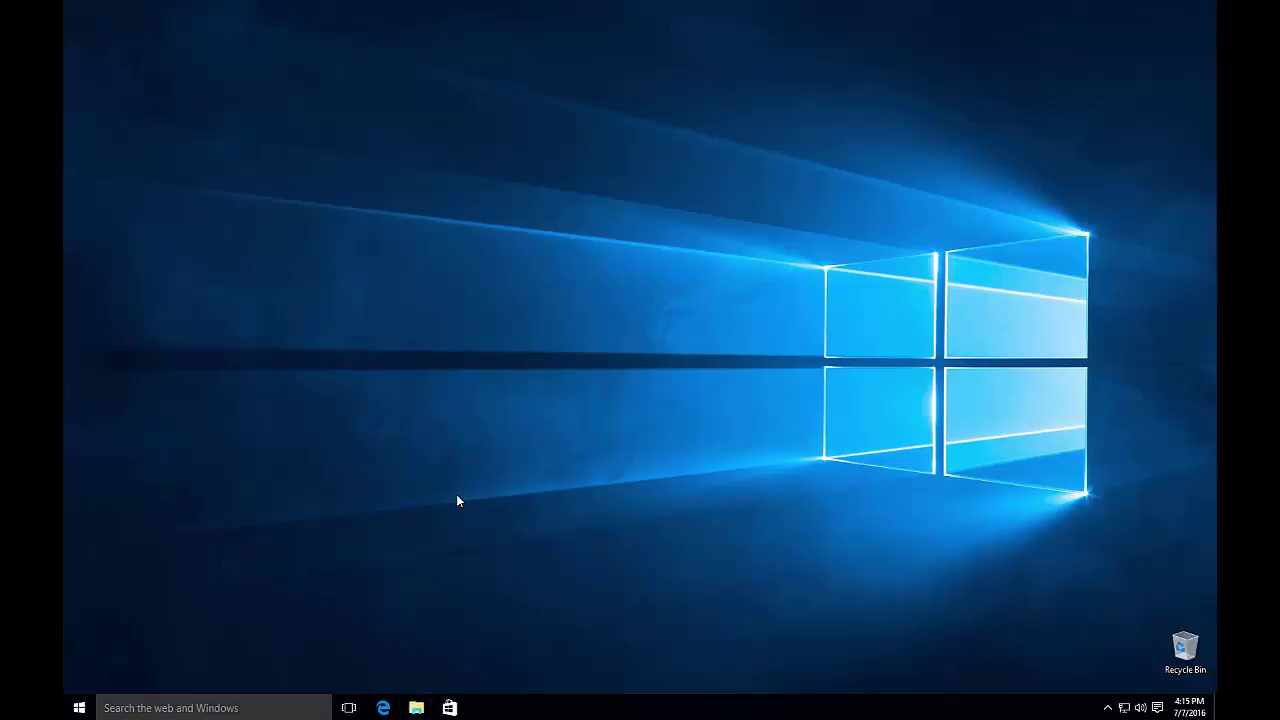
right_click(460, 452)
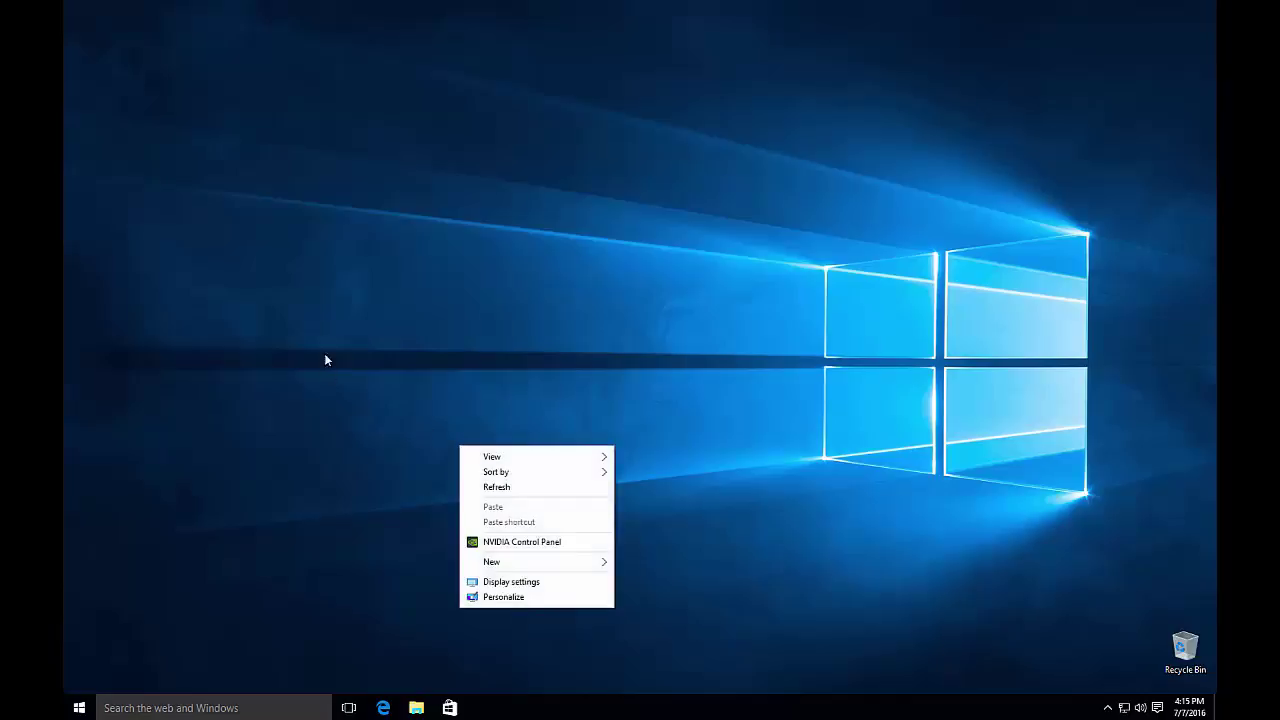
left_click(326, 357)
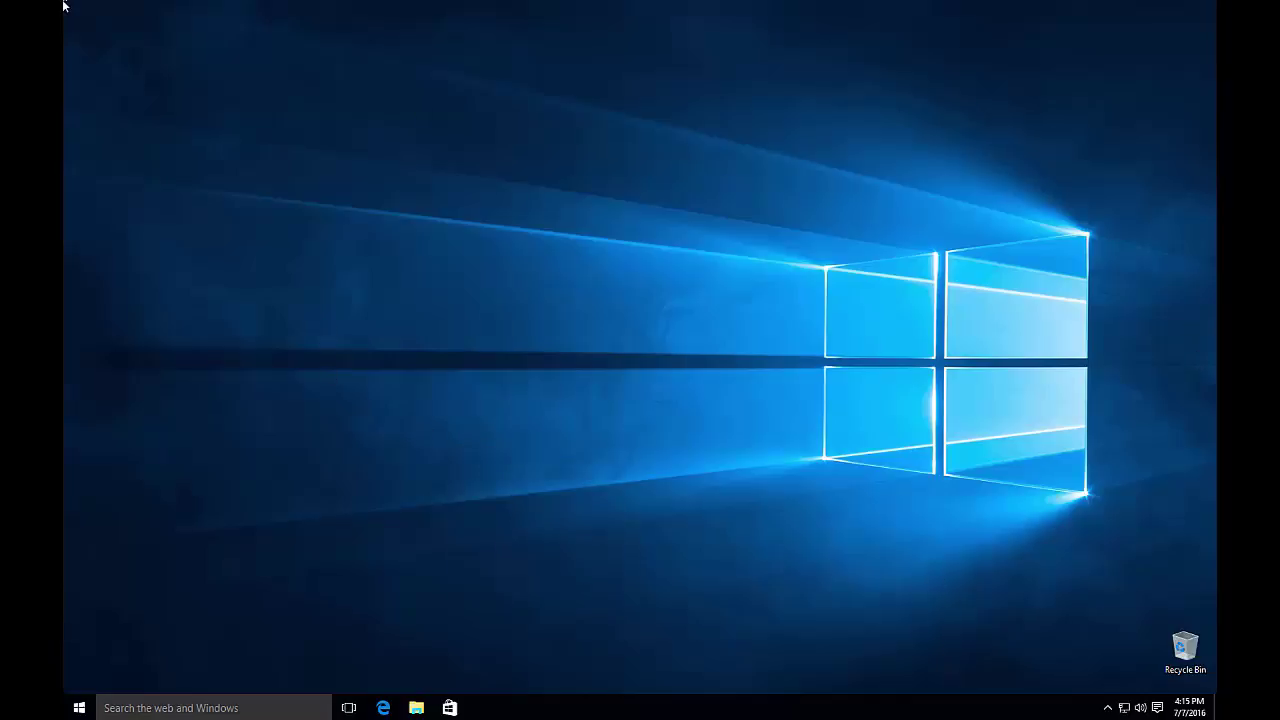